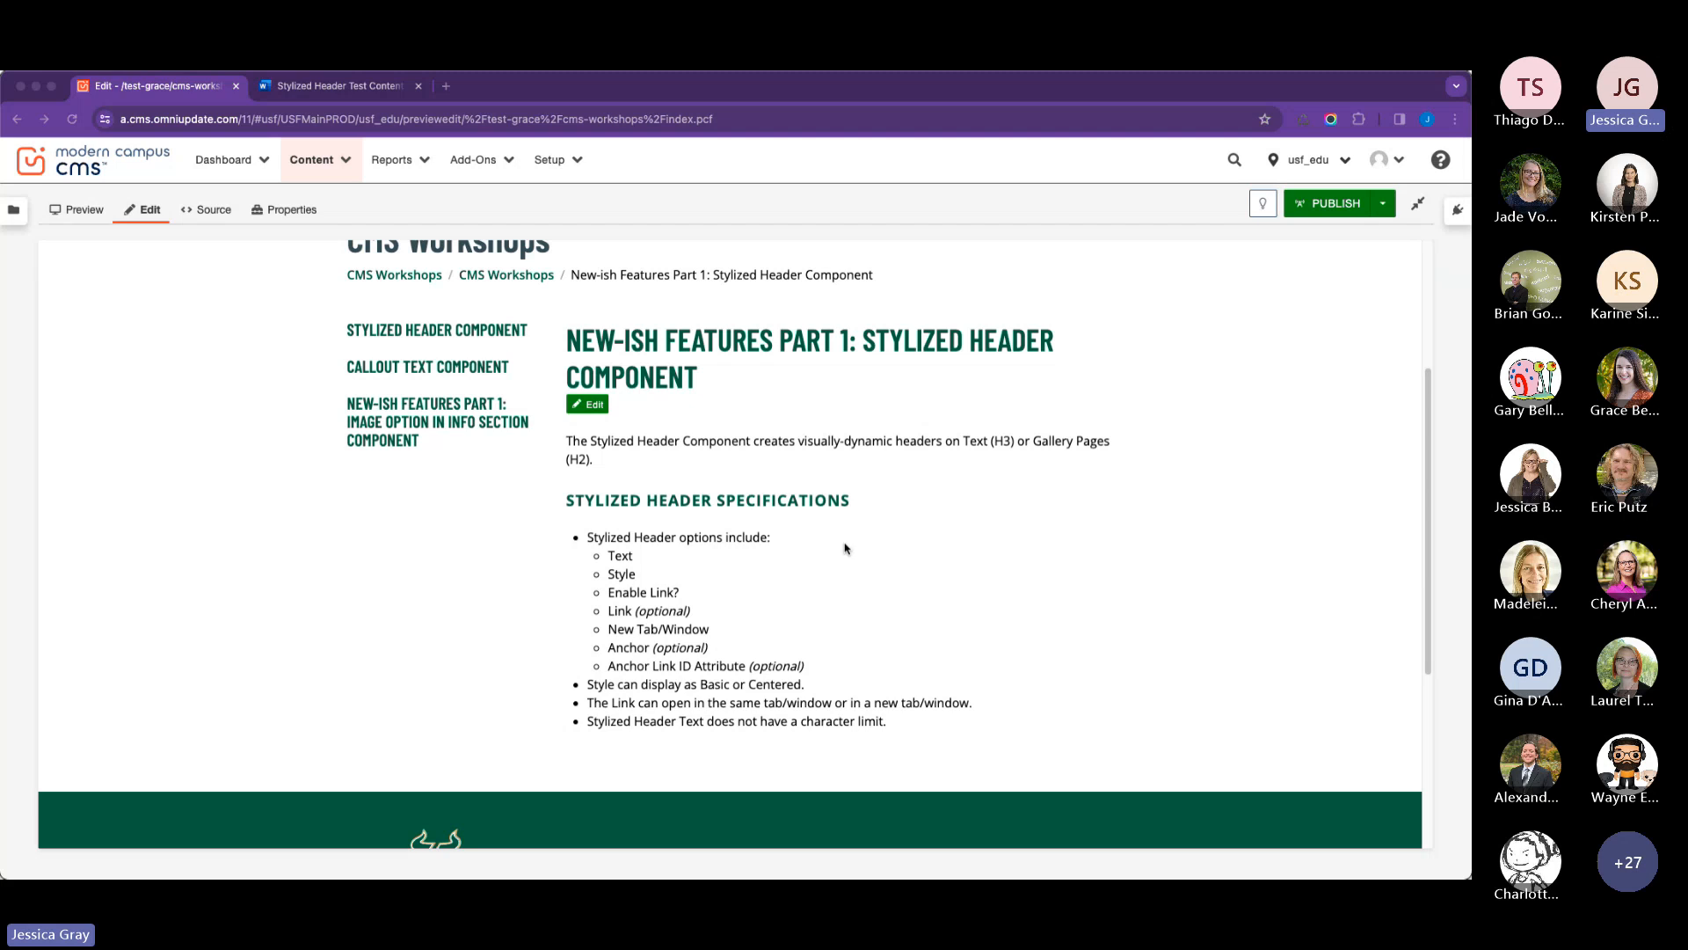
Open the main content region for editing and add an empty paragraph below the last bullet of the specifications list.
{"action": "left_click", "coordinate": [596, 408]}
{"action": "left_click", "coordinate": [591, 408]}
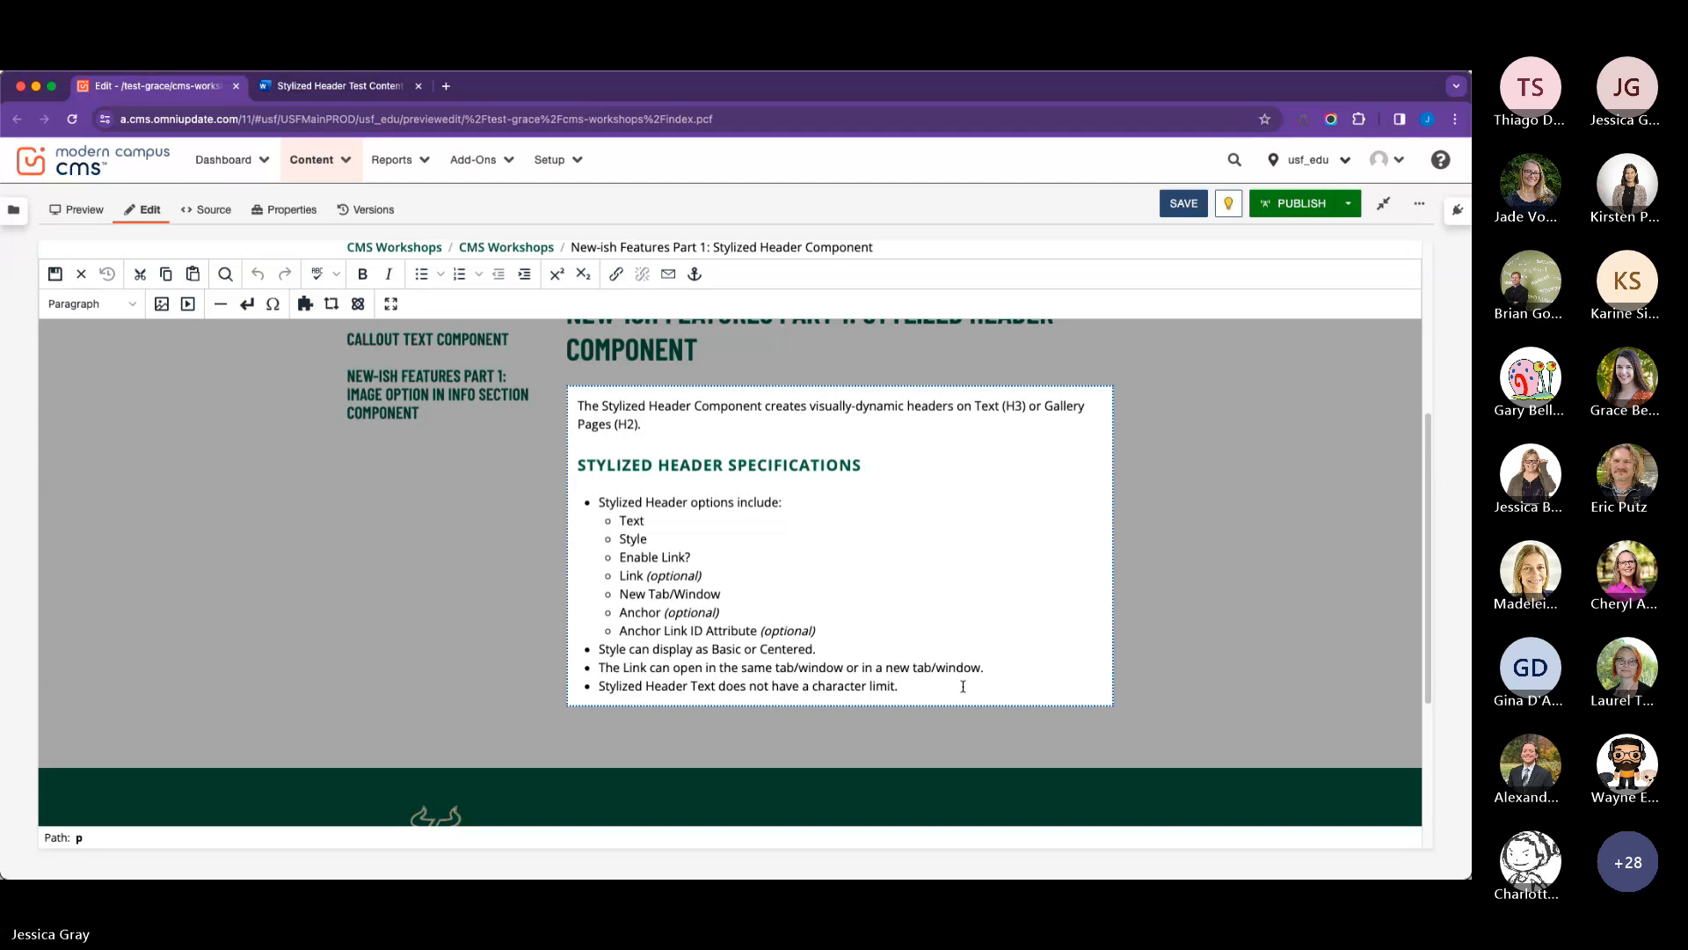
{"action": "left_click", "coordinate": [963, 686]}
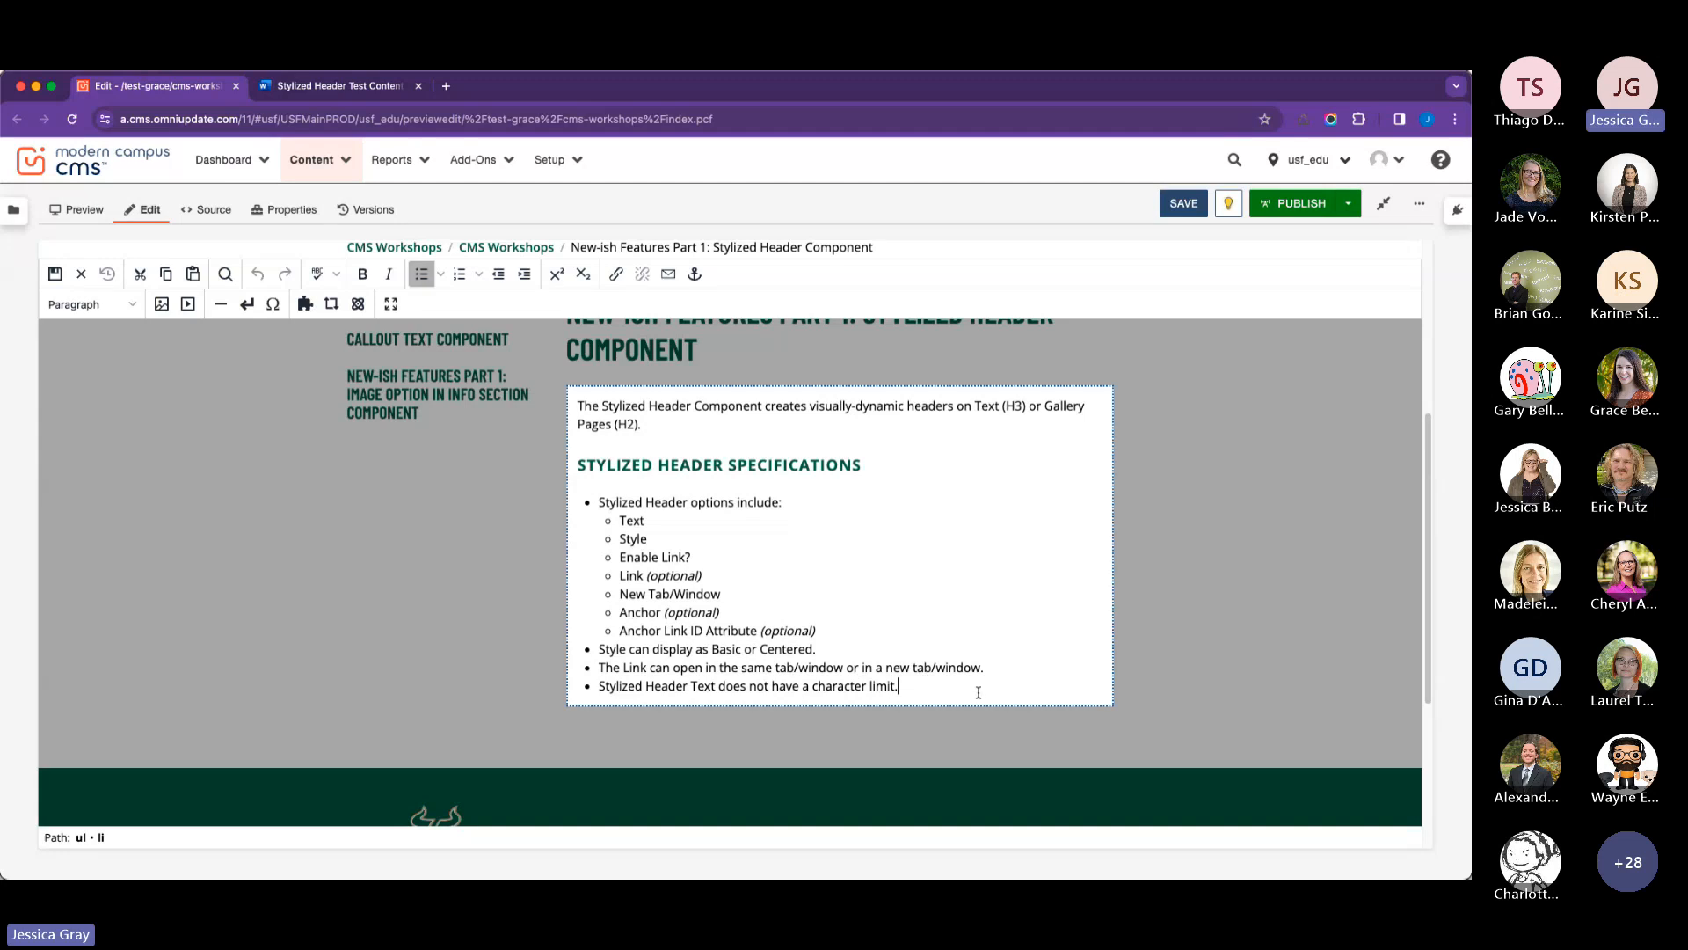
{"action": "key", "text": "Return"}
{"action": "key", "text": "Return"}
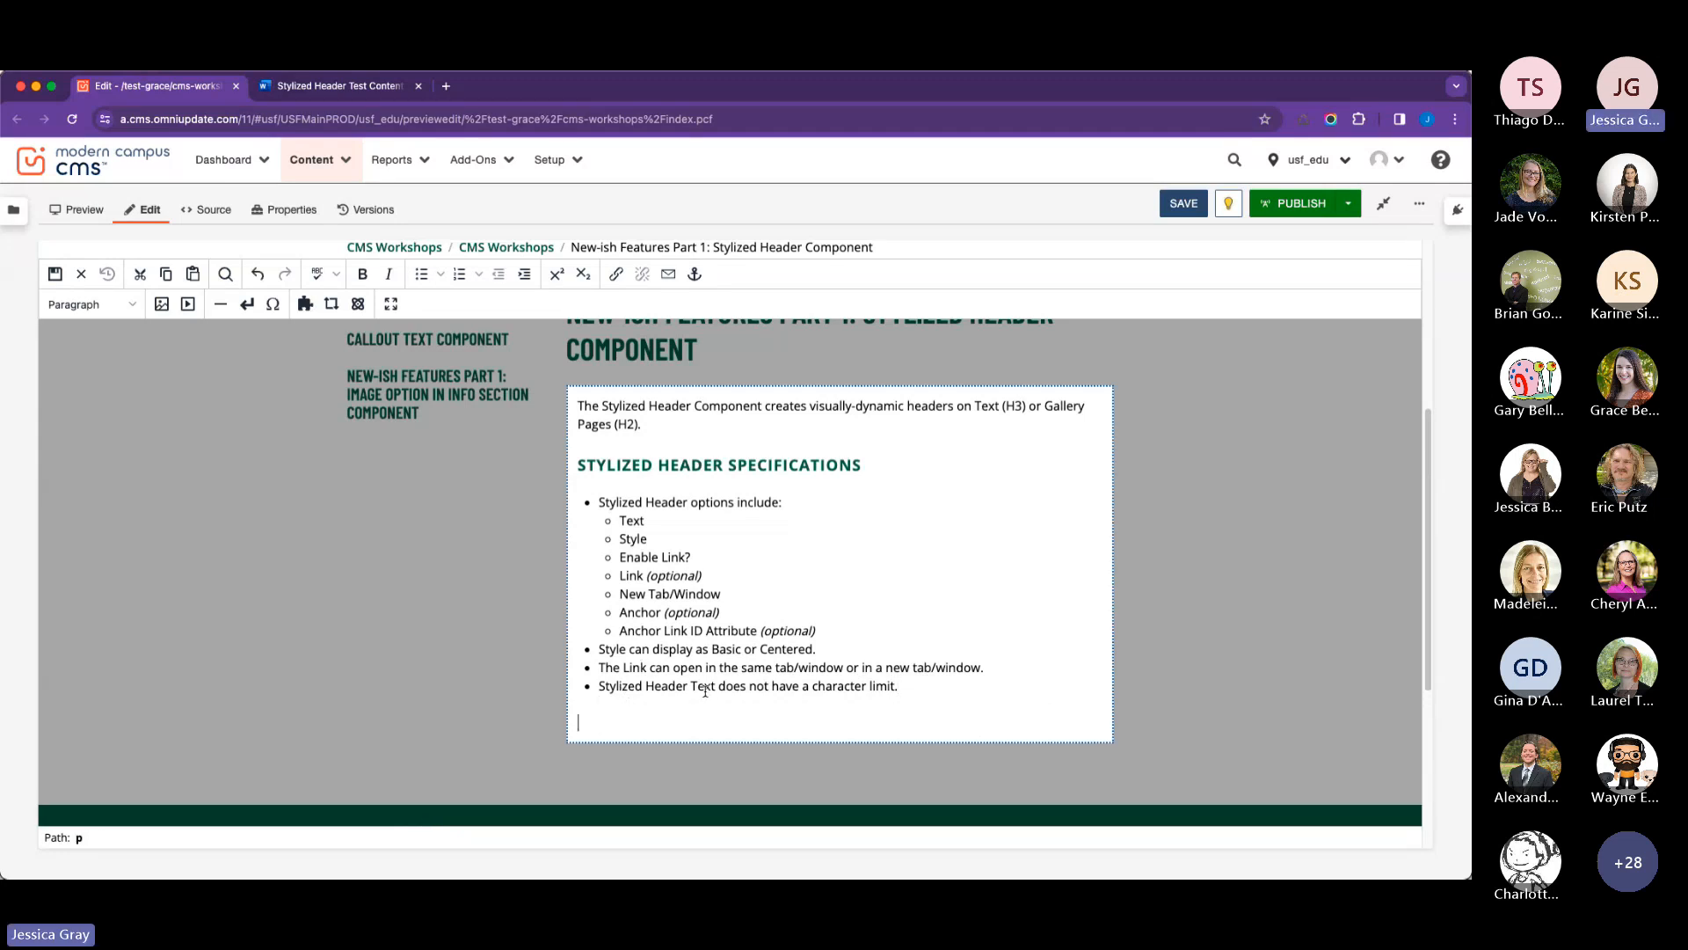
{"action": "type", "text": "Save the Manatee Club"}
{"action": "left_click_drag", "start_coordinate": [715, 722], "coordinate": [573, 723]}
{"action": "key", "text": "super+c"}
{"action": "key", "text": "BackSpace"}
Insert a Stylized Header component in the empty paragraph with the header text "Save the Manatee Club".
{"action": "scroll", "coordinate": [439, 318], "scroll_direction": "up", "scroll_amount": 1}
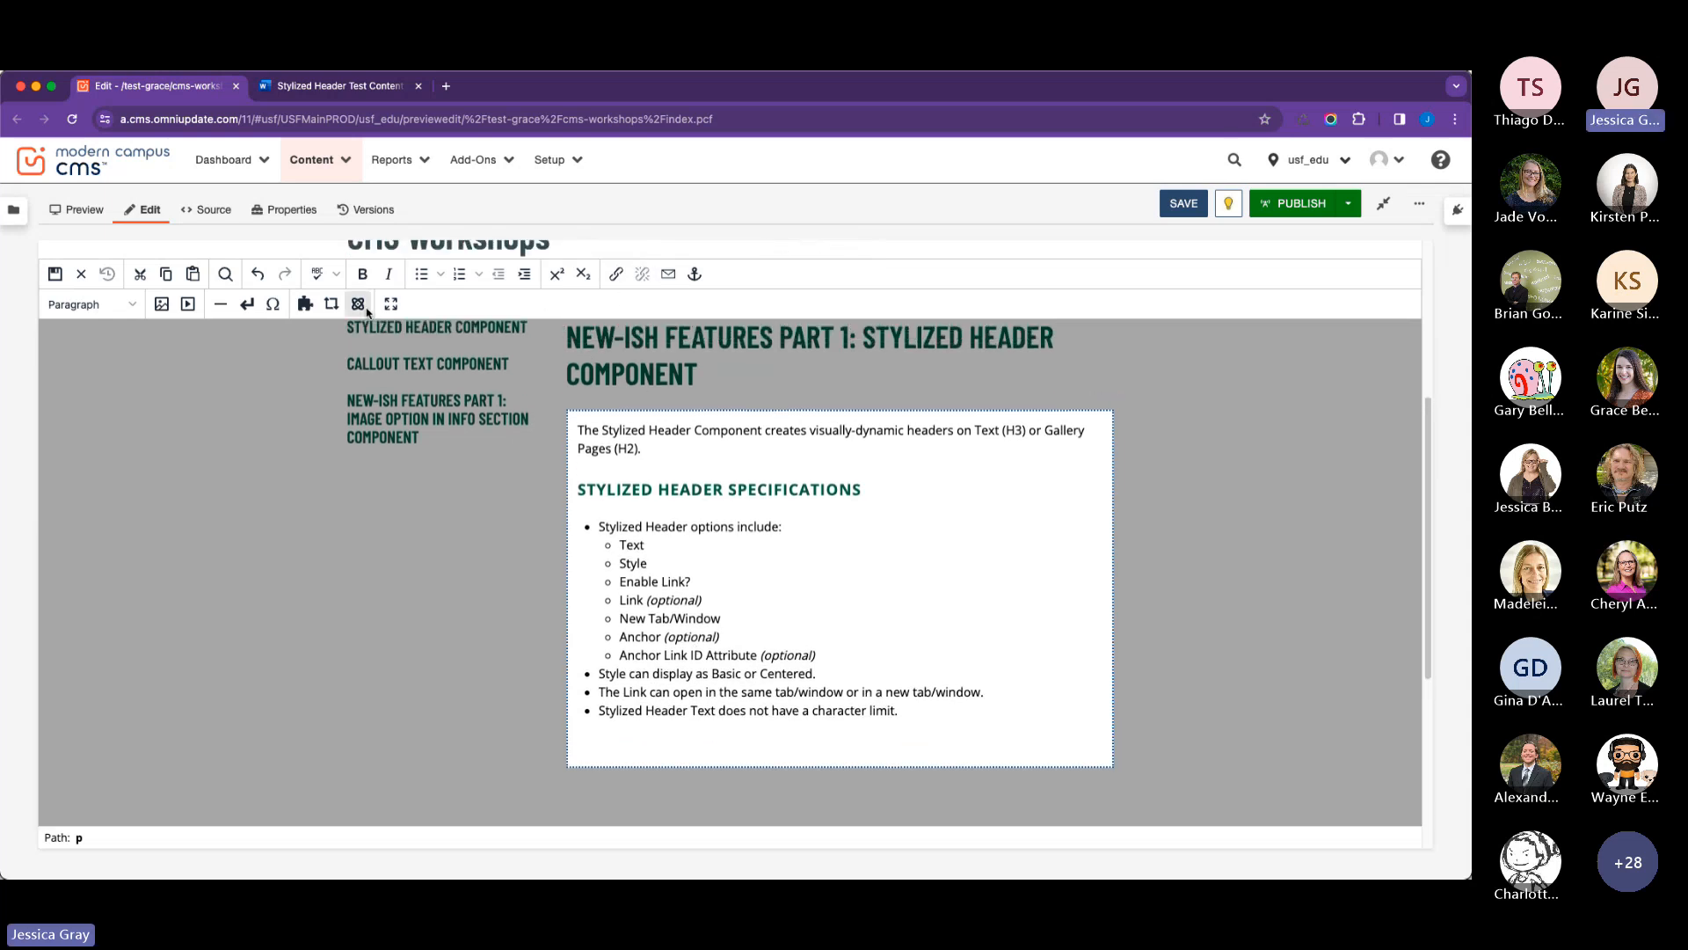
{"action": "left_click", "coordinate": [360, 306]}
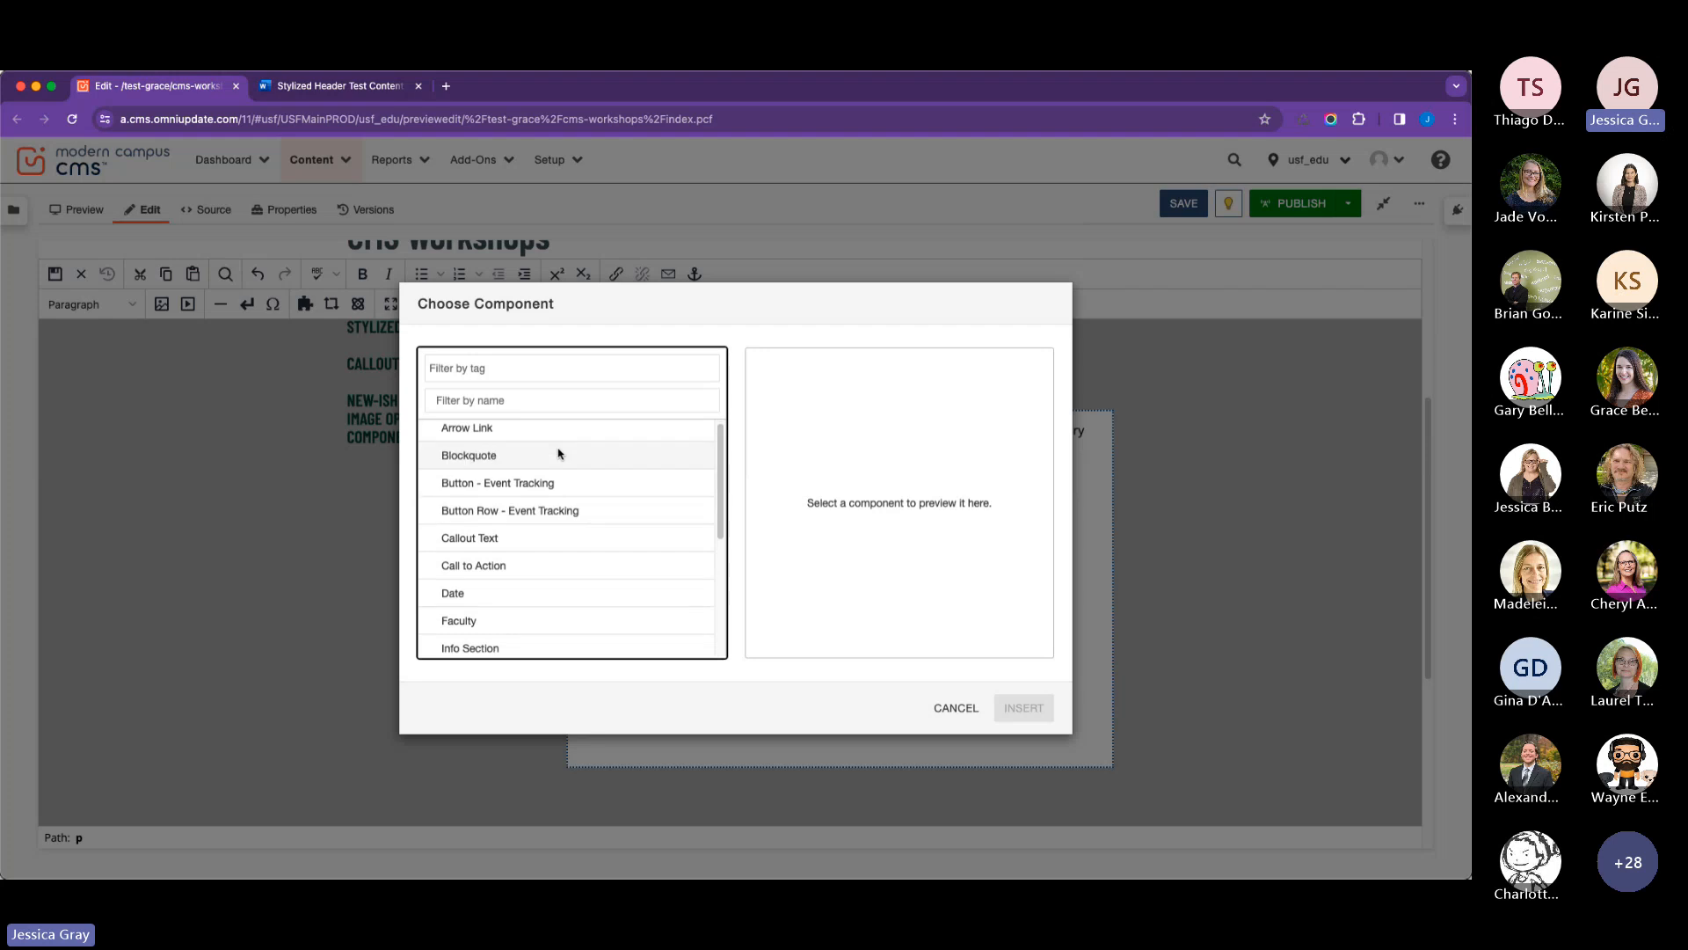
{"action": "scroll", "coordinate": [557, 453], "scroll_direction": "down", "scroll_amount": 5}
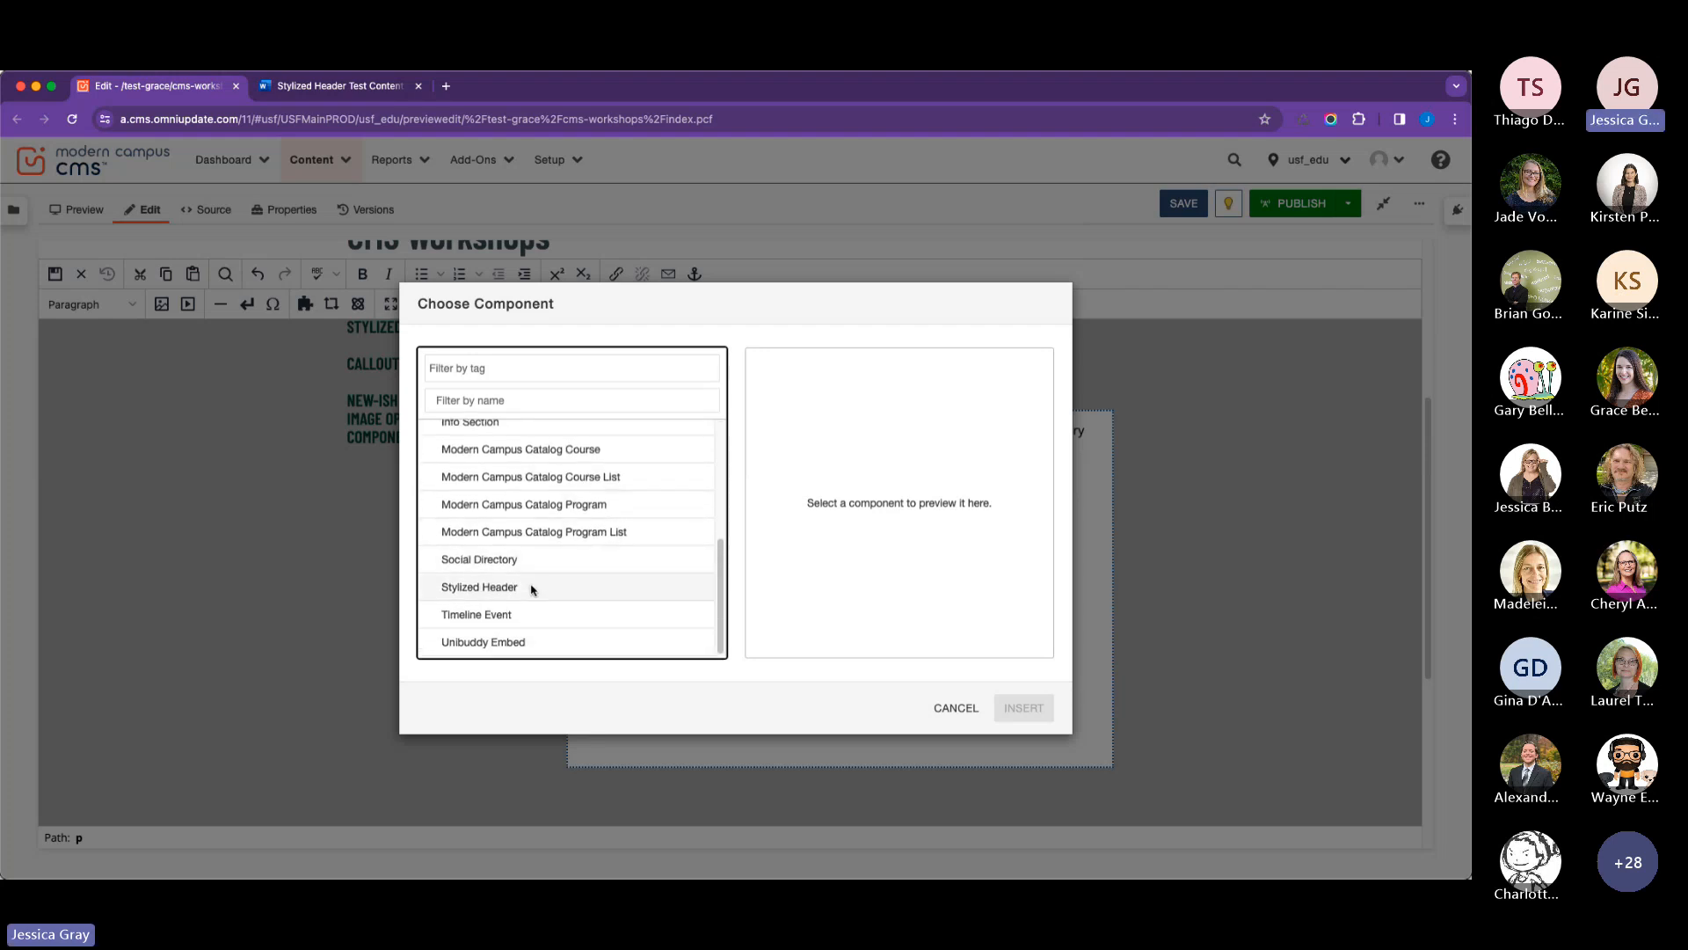
{"action": "left_click", "coordinate": [532, 590]}
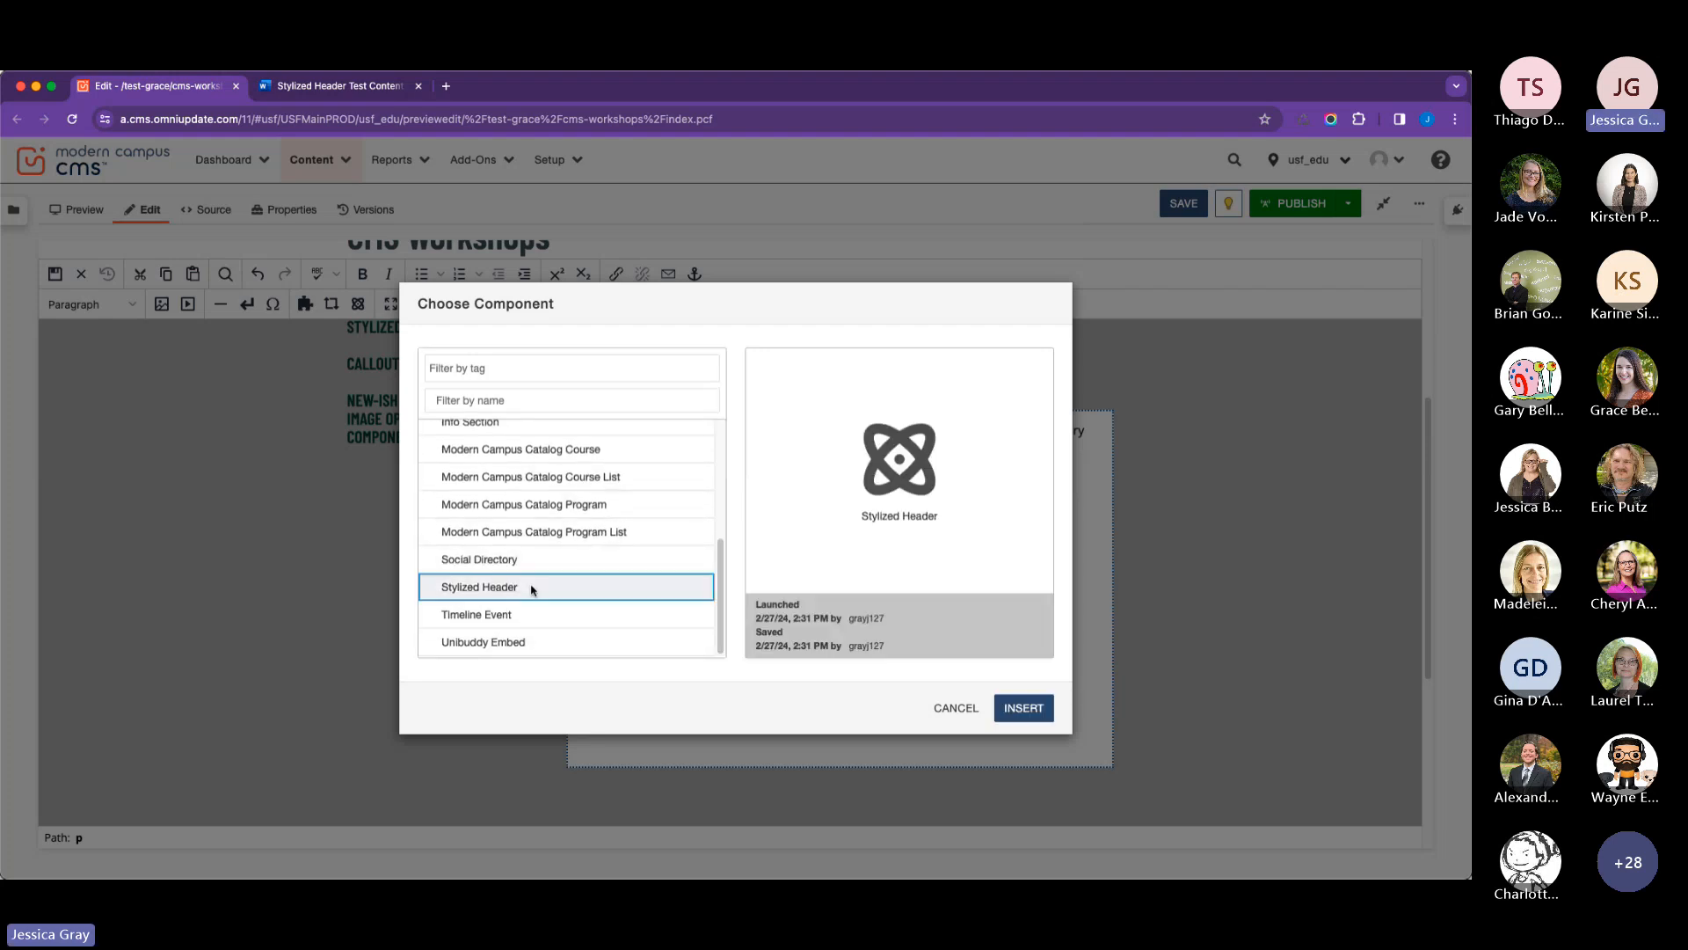
{"action": "left_click", "coordinate": [1015, 708]}
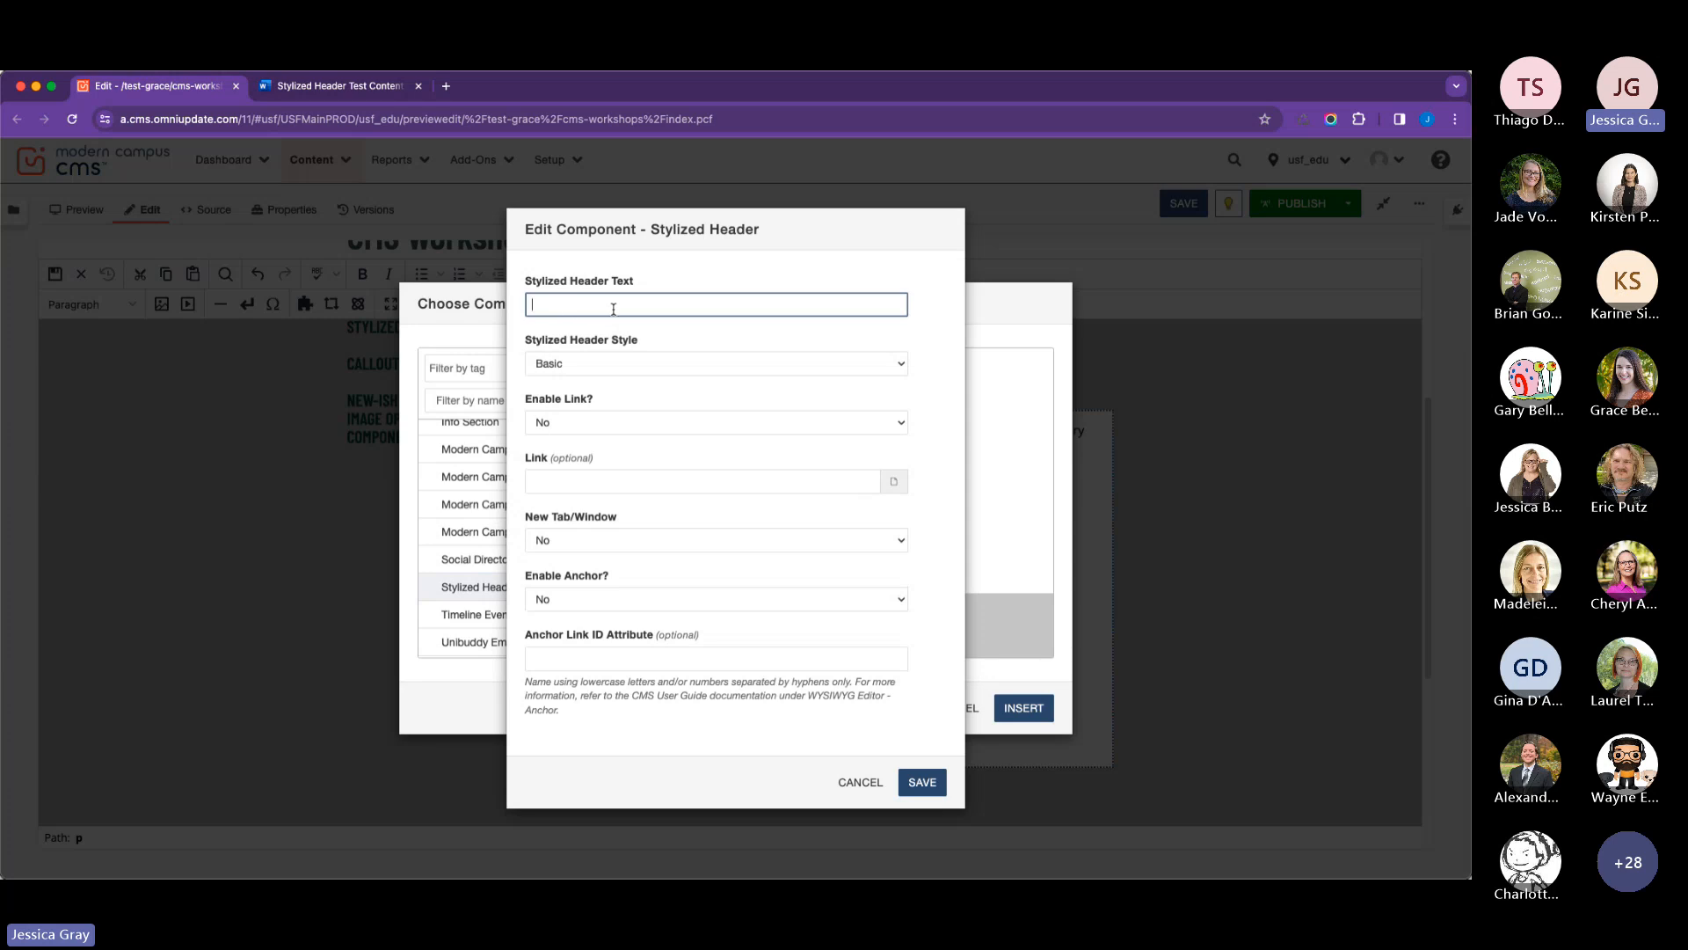
{"action": "key", "text": "super+v"}
{"action": "left_click", "coordinate": [335, 95]}
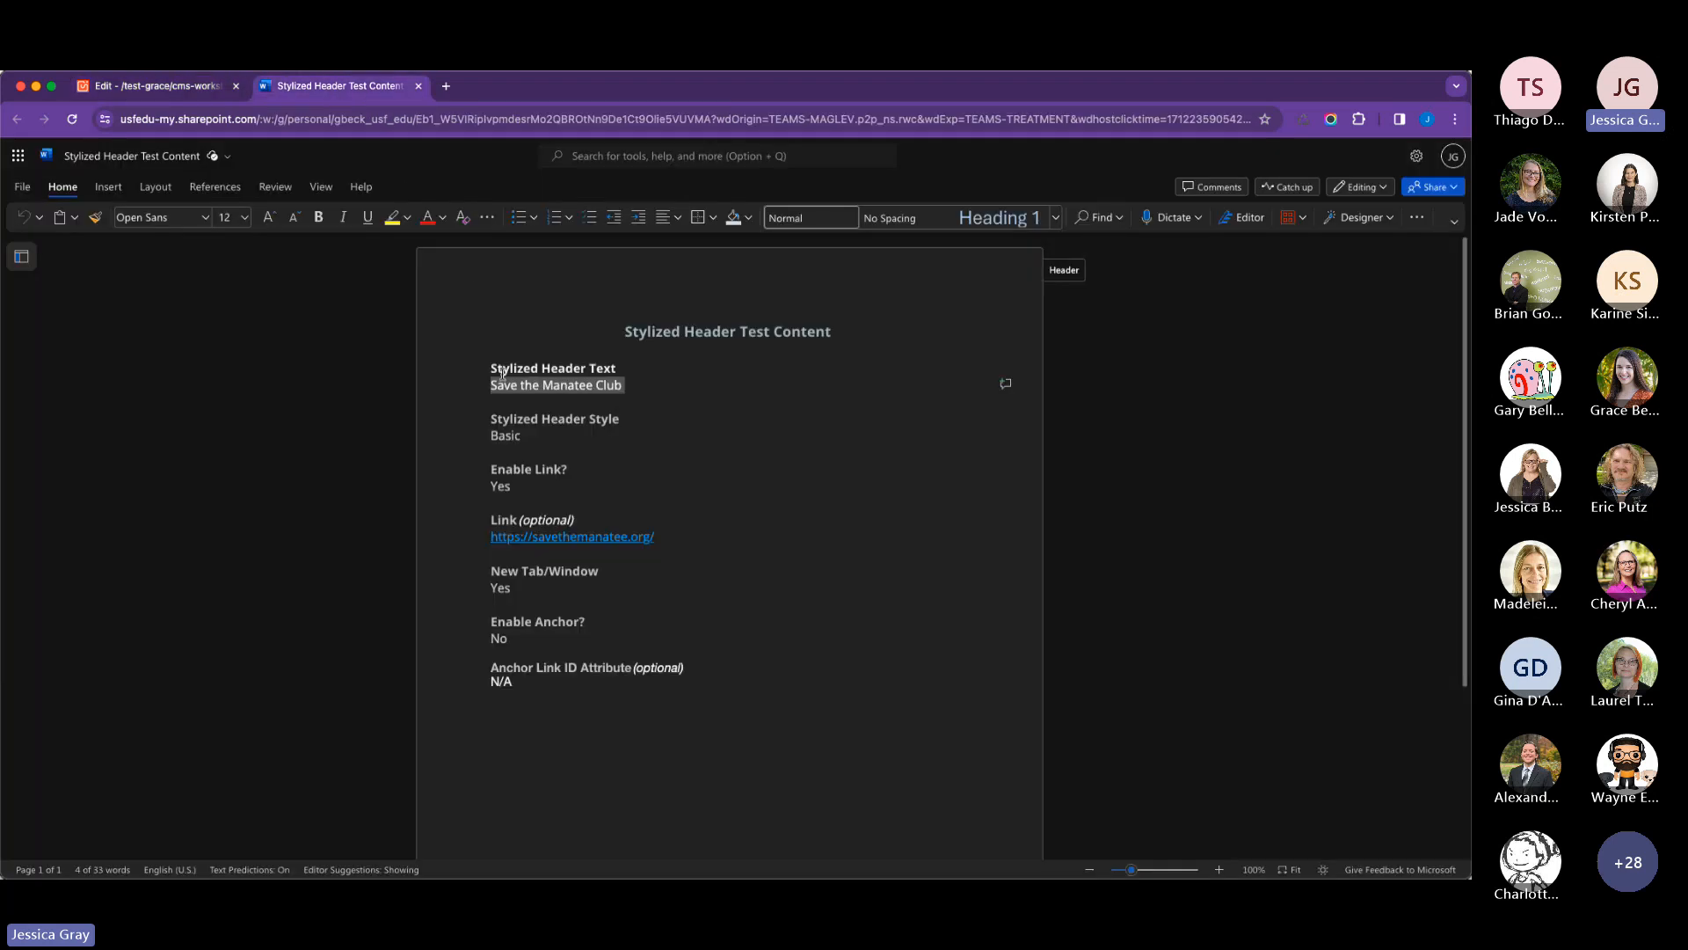
{"action": "left_click_drag", "start_coordinate": [620, 532], "coordinate": [491, 537]}
{"action": "key", "text": "super+c"}
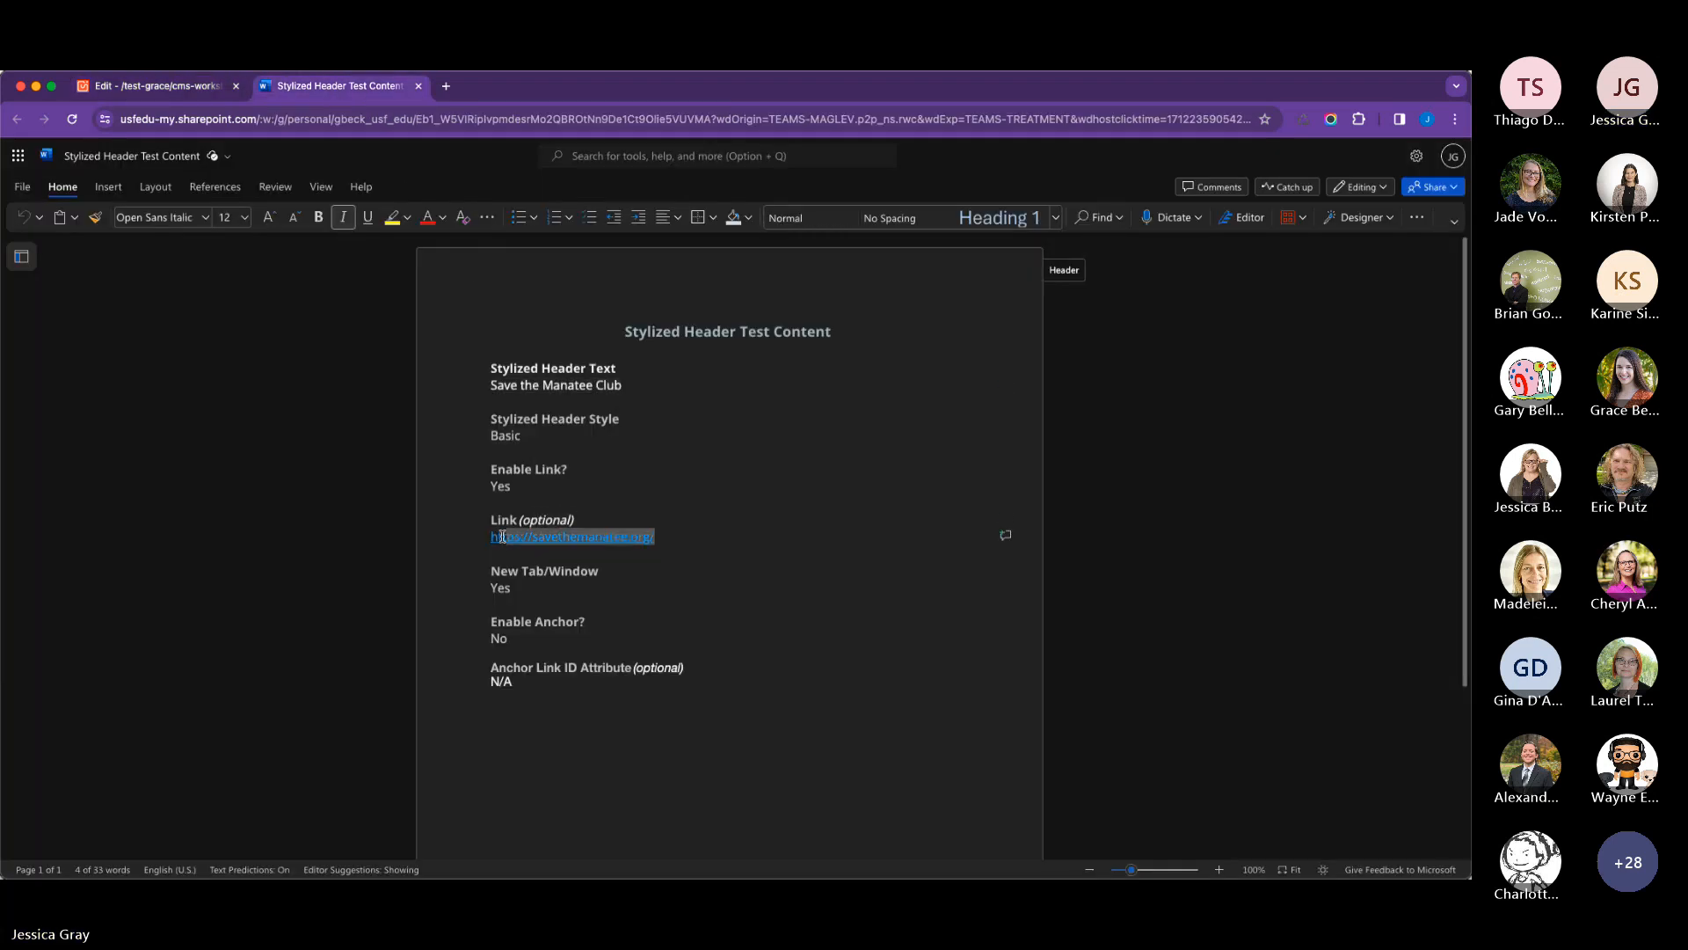
{"action": "left_click", "coordinate": [182, 87]}
{"action": "left_click", "coordinate": [566, 477]}
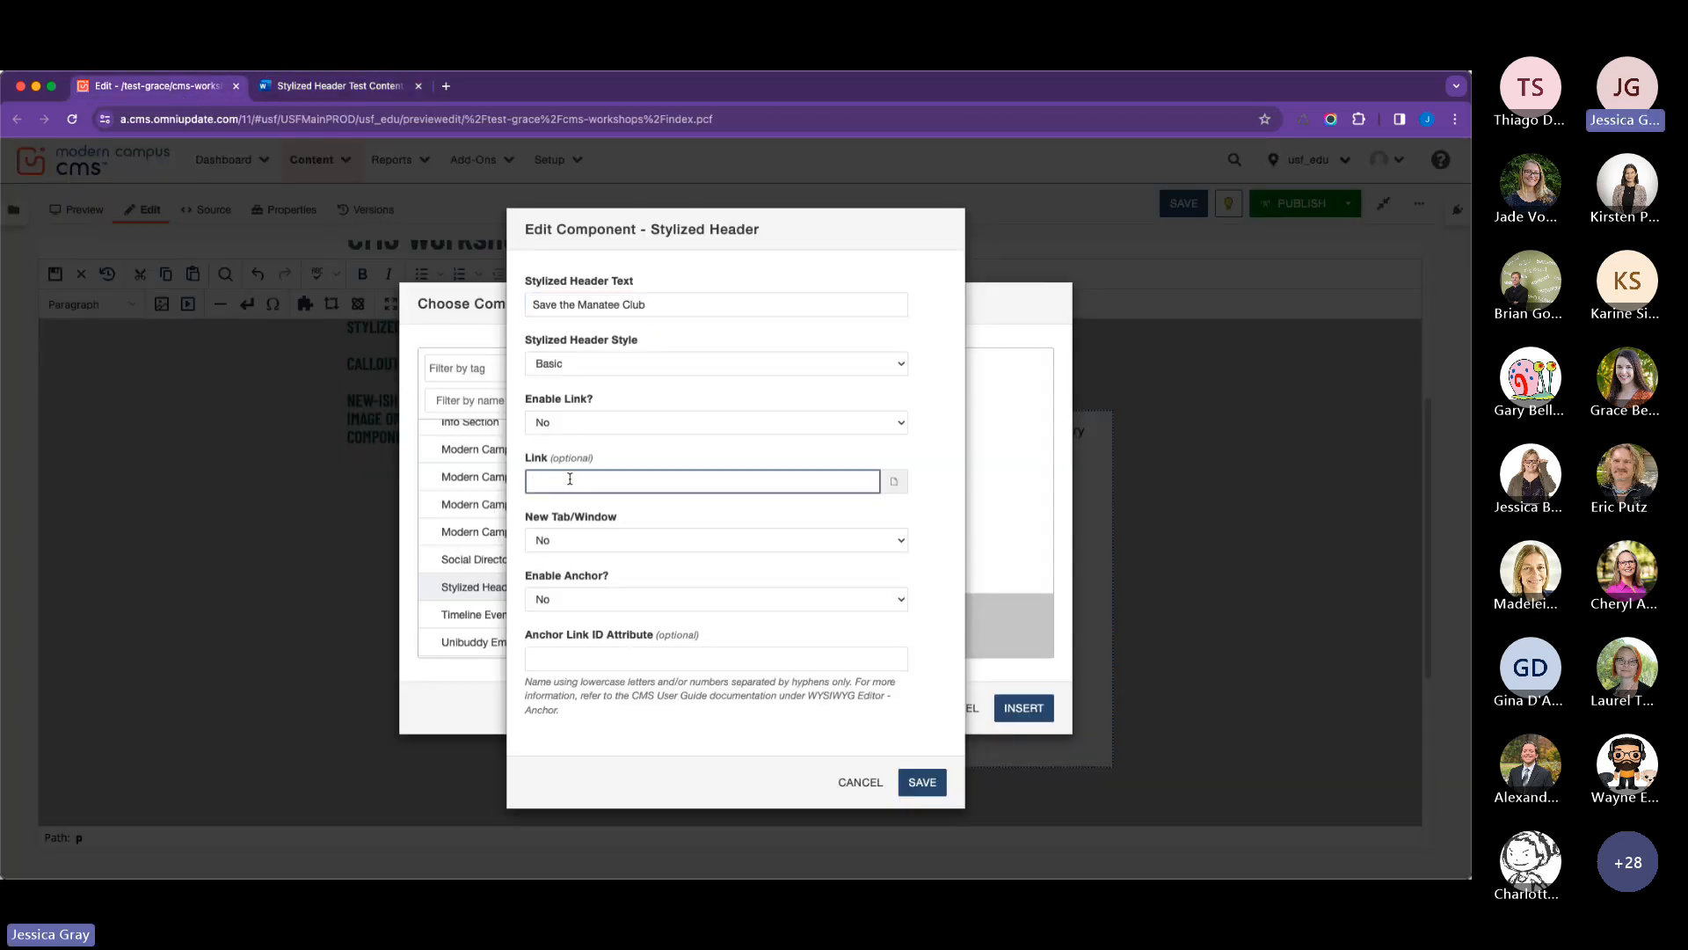
{"action": "key", "text": "super+v"}
Set the header link's New Tab/Window option to Yes and save the component.
{"action": "key", "text": "Tab"}
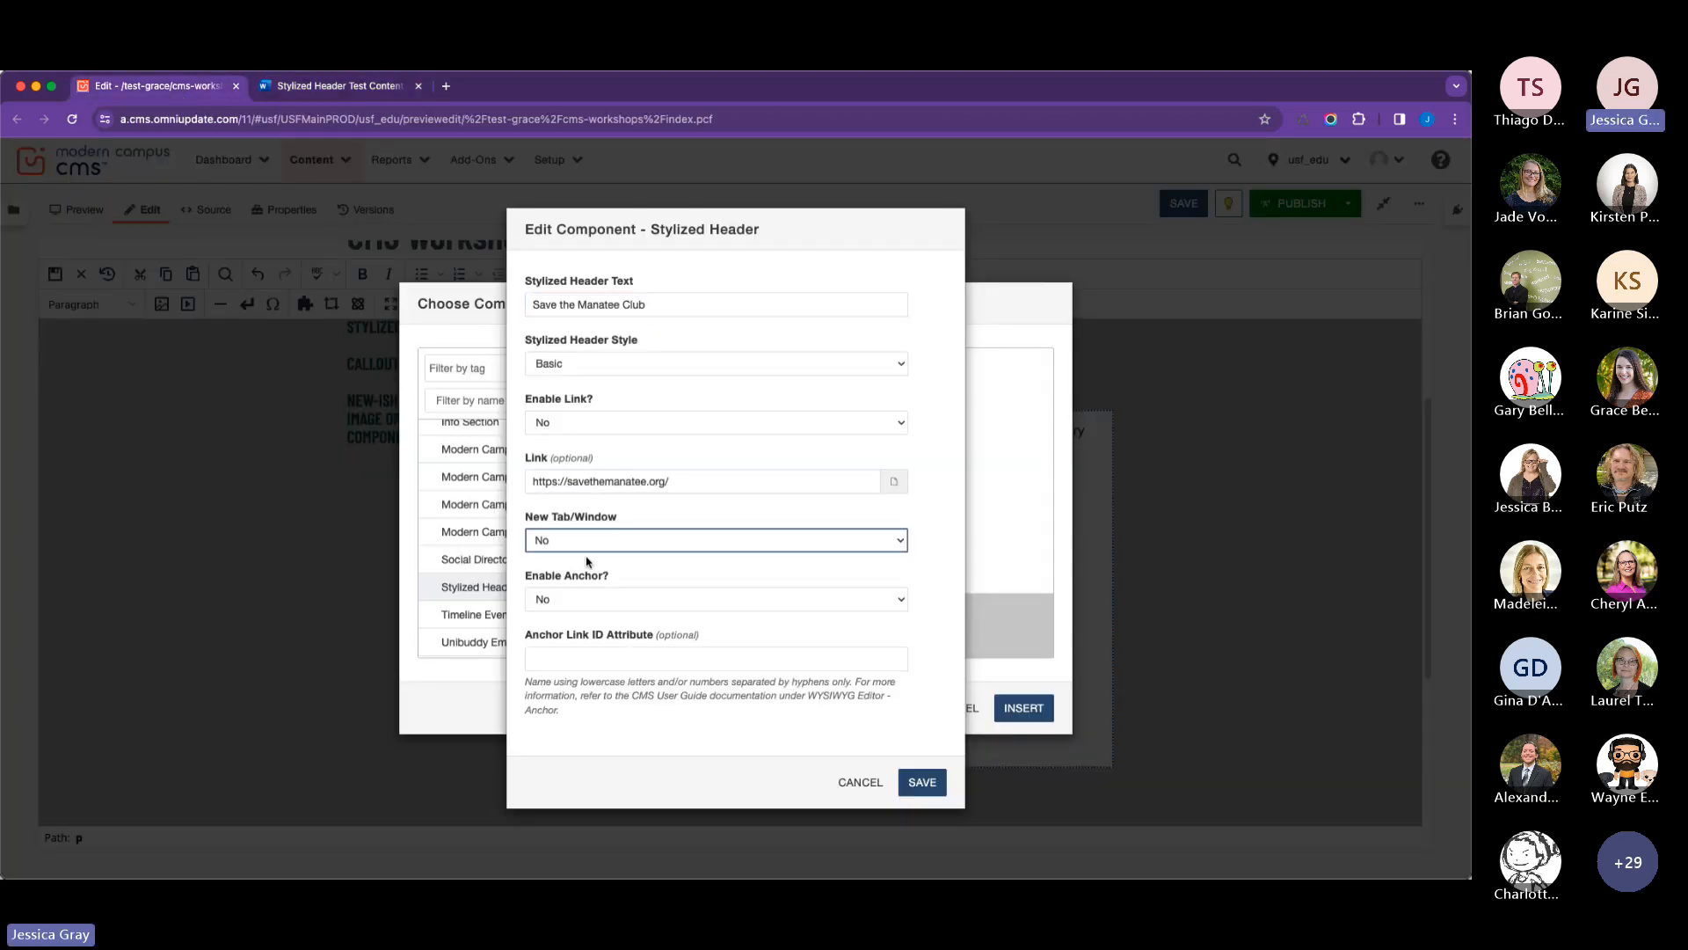
{"action": "key", "text": "y"}
{"action": "left_click", "coordinate": [926, 579]}
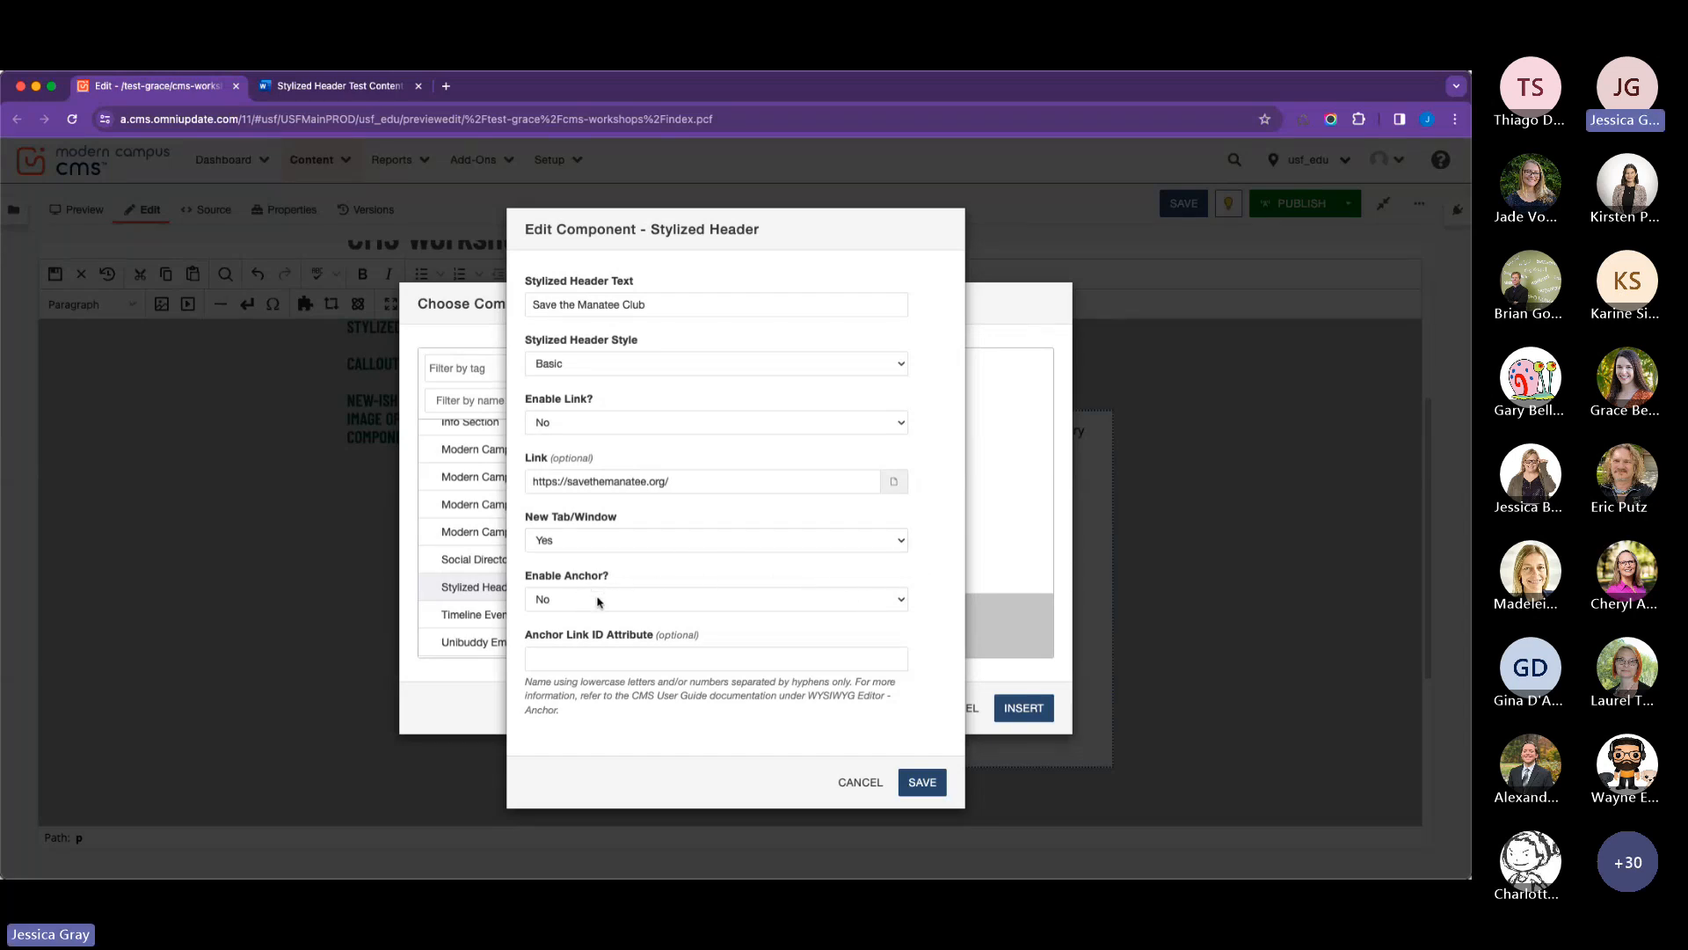
{"action": "left_click", "coordinate": [918, 783]}
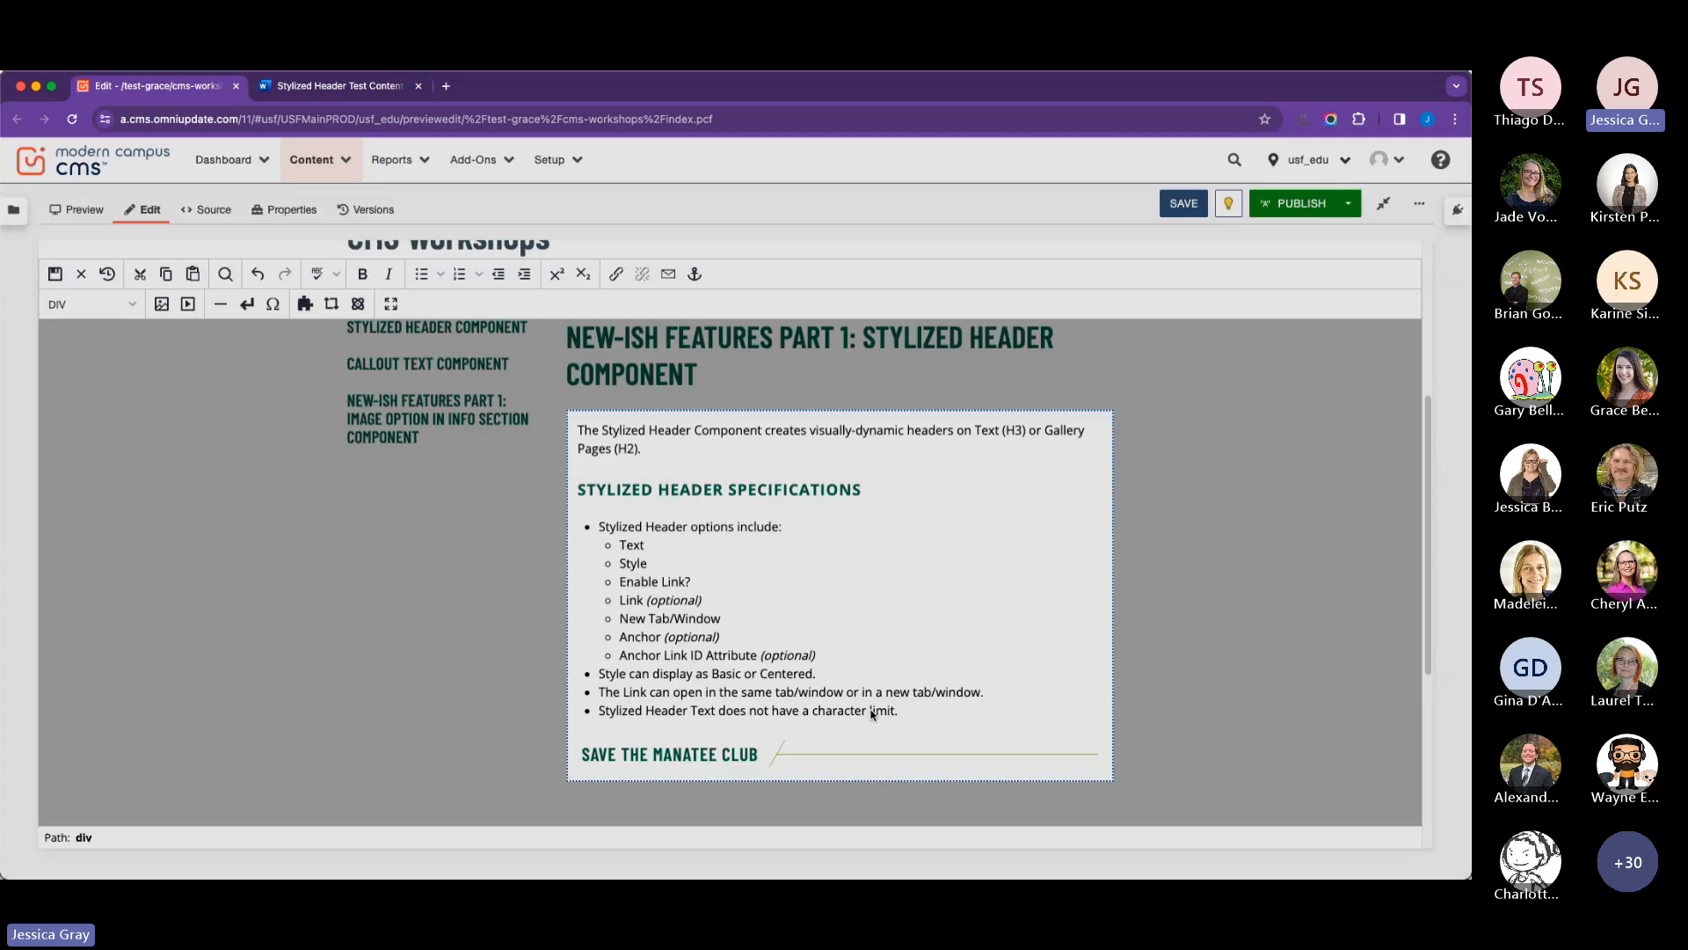
Add the paragraph "Hello here is some text!" below the Save the Manatee Club header.
{"action": "scroll", "coordinate": [742, 657], "scroll_direction": "down", "scroll_amount": 2}
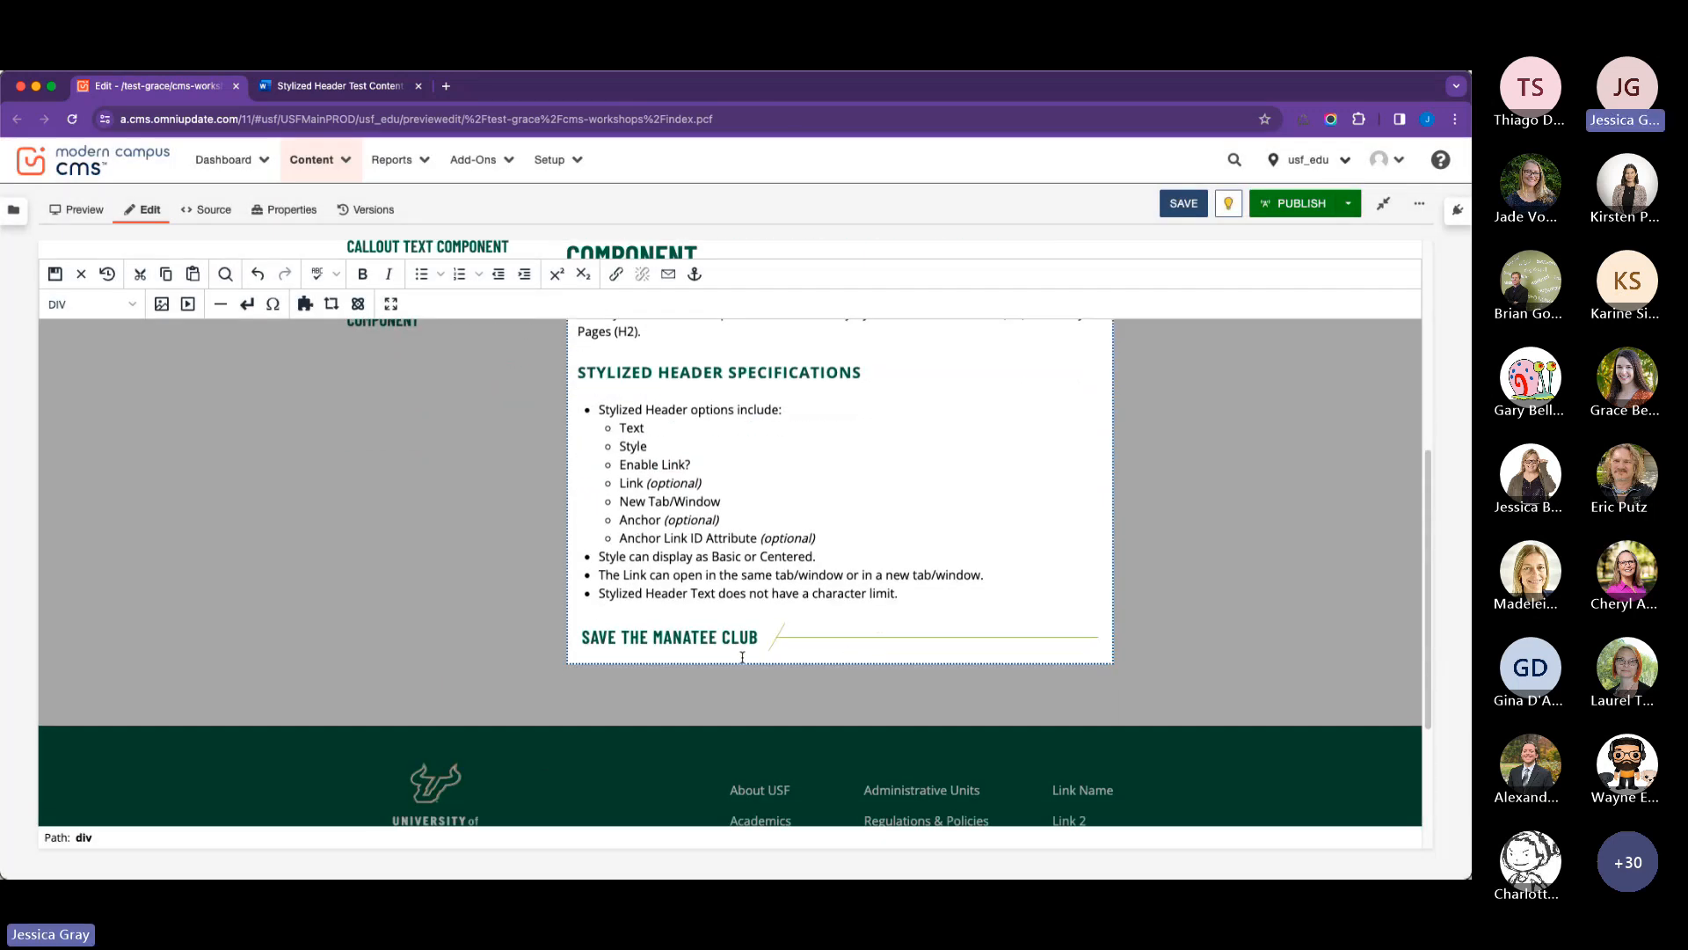
{"action": "left_click", "coordinate": [1103, 639]}
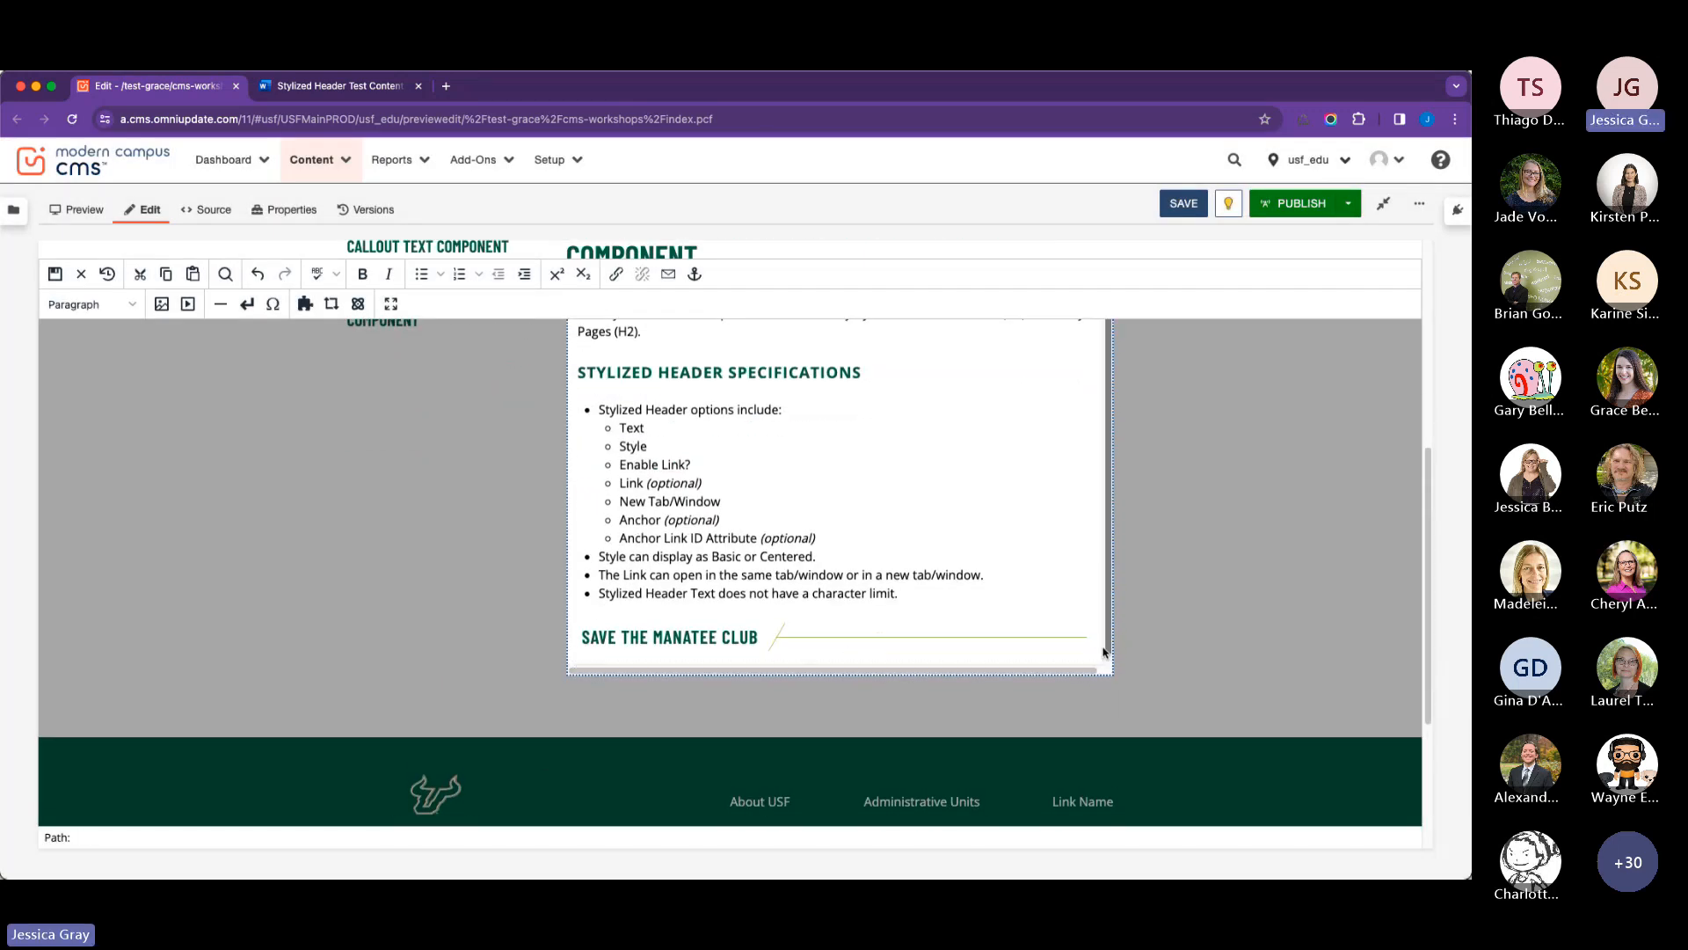
{"action": "key", "text": "Return"}
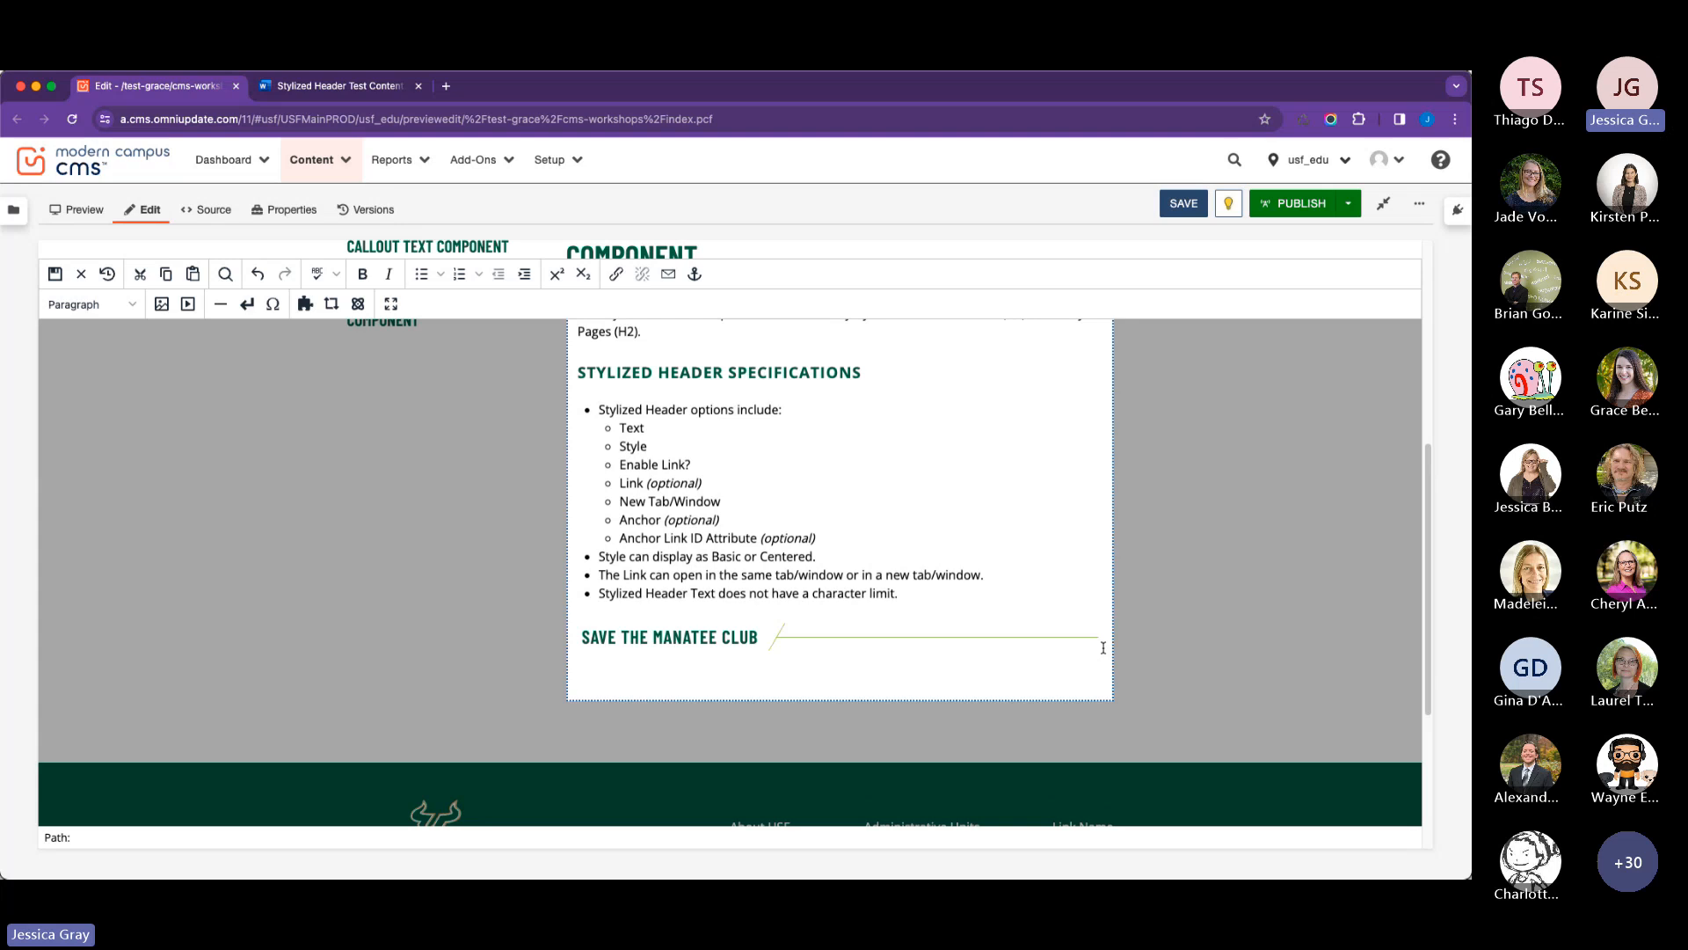
{"action": "type", "text": "Hello here is some text!"}
Change the Save the Manatee Club header's style to Centered and save the component.
{"action": "left_click", "coordinate": [695, 639]}
{"action": "scroll", "coordinate": [814, 571], "scroll_direction": "down", "scroll_amount": 2}
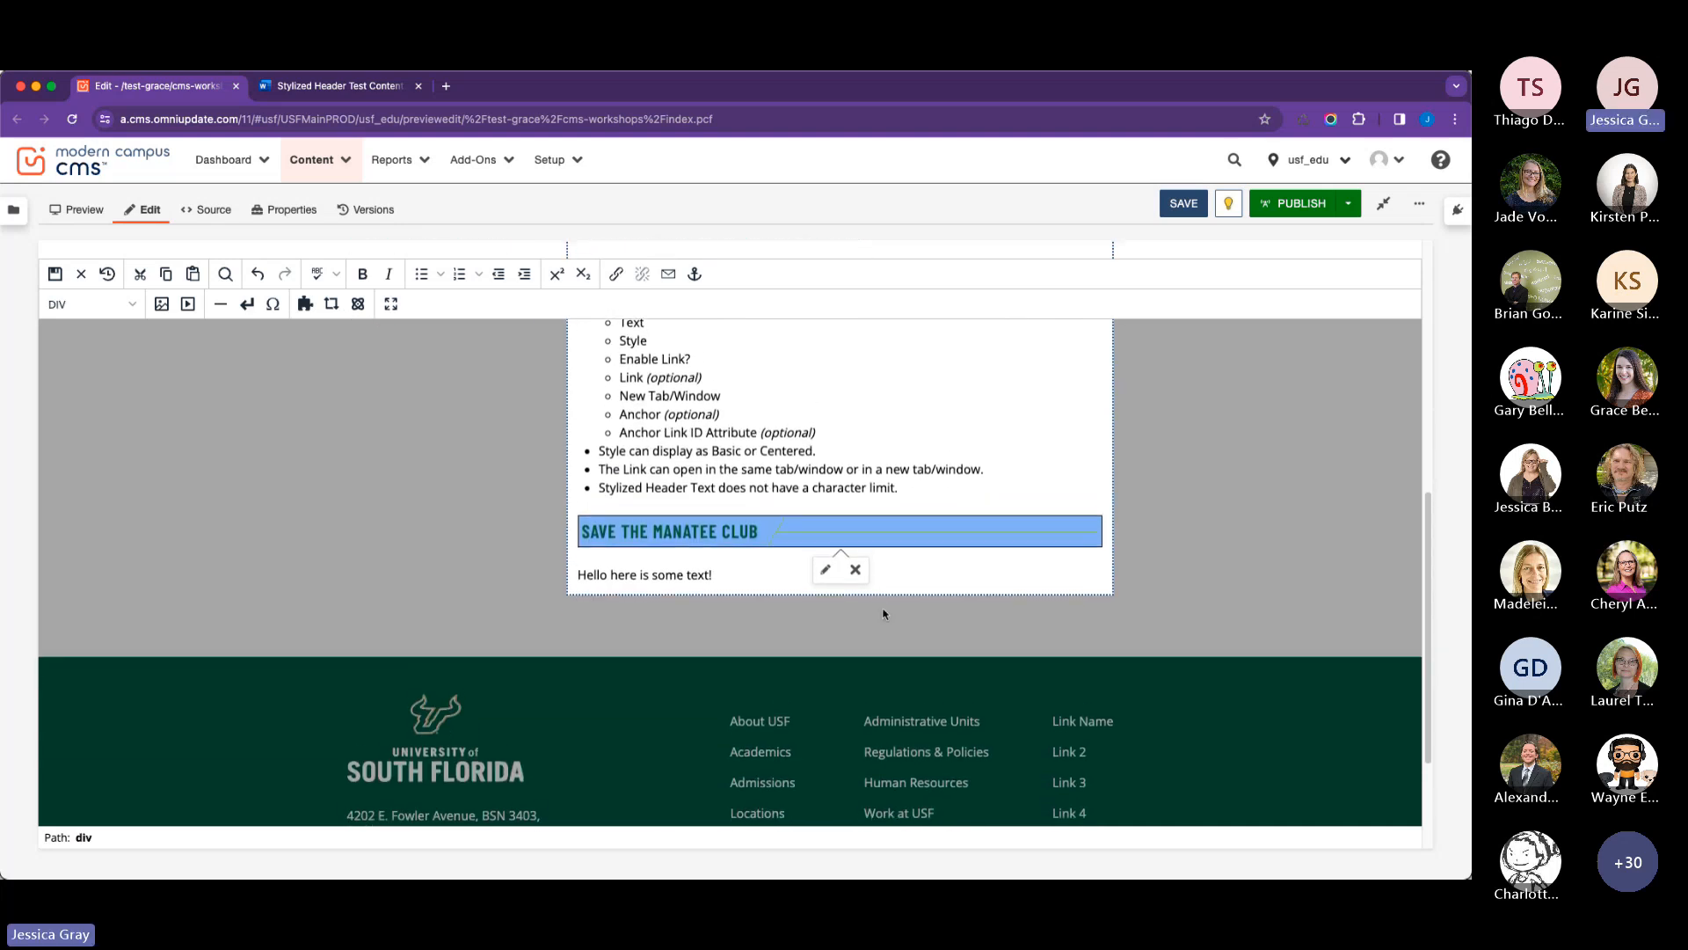
{"action": "left_click", "coordinate": [825, 568]}
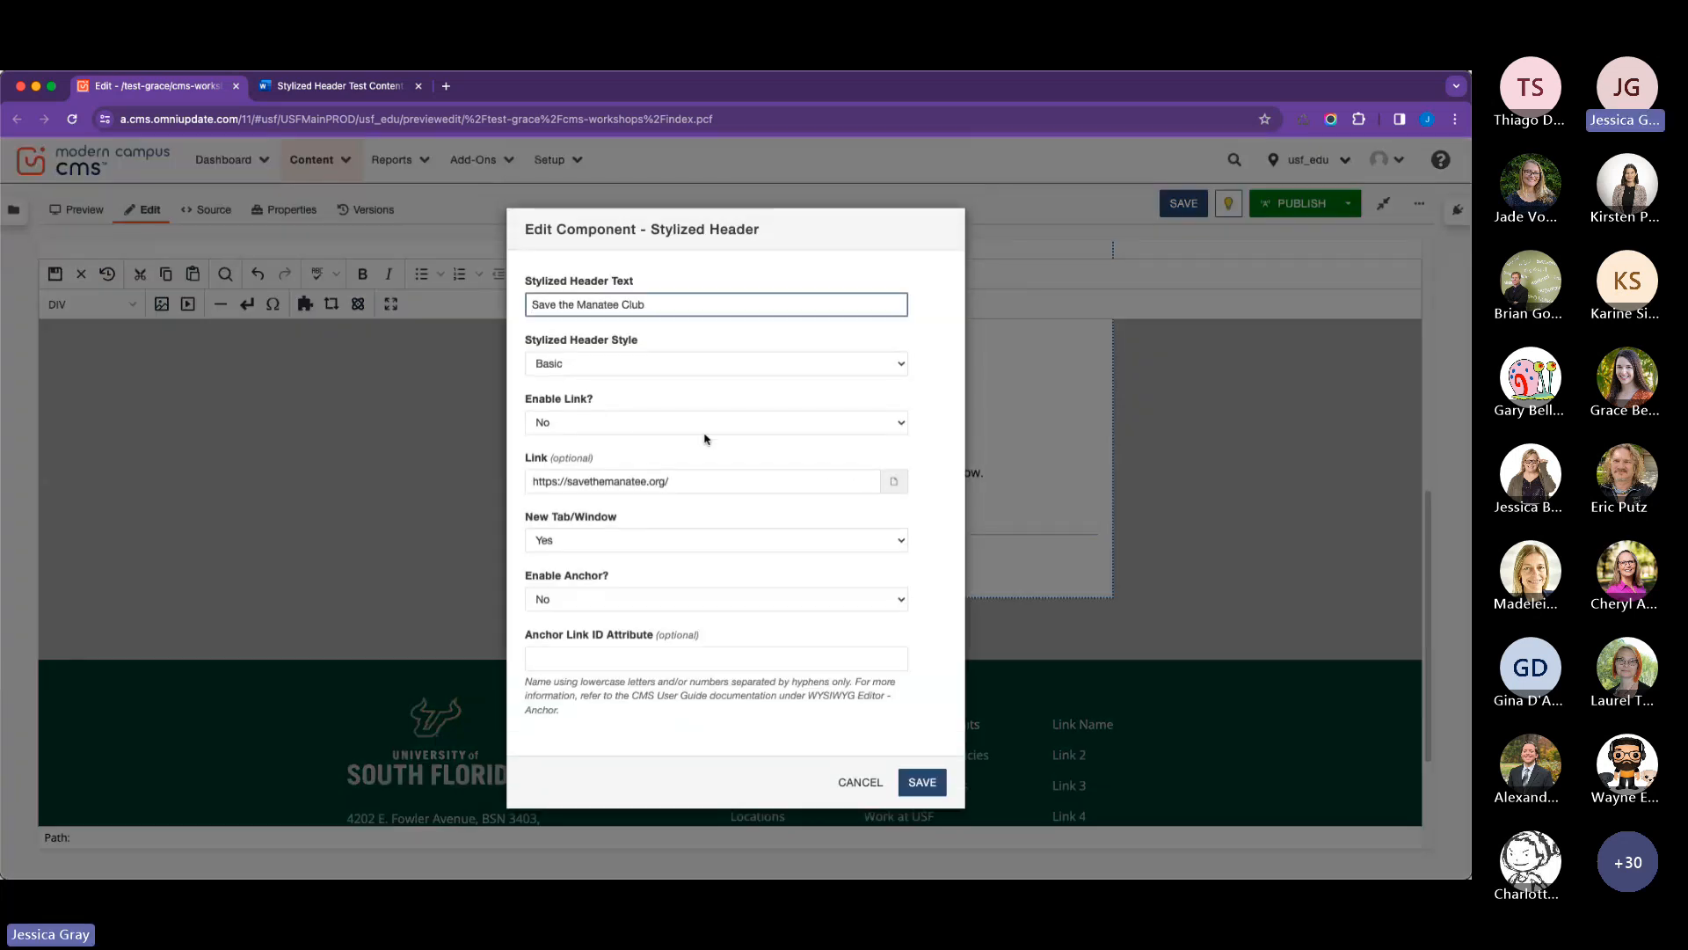
{"action": "left_click", "coordinate": [661, 369]}
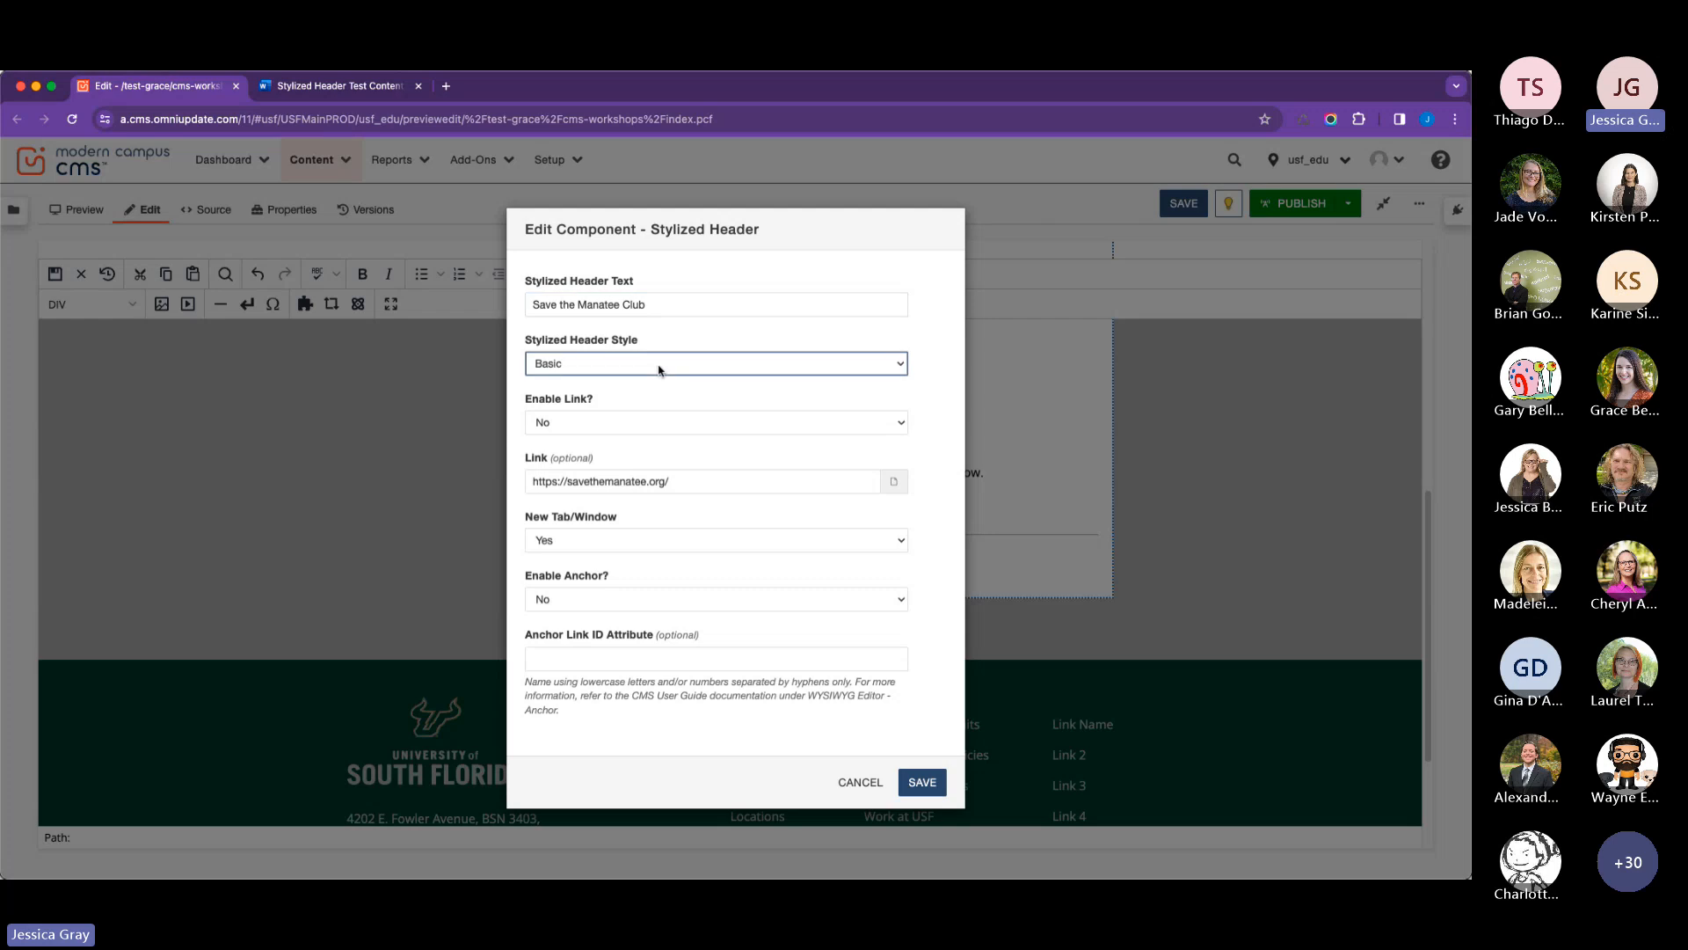
{"action": "left_click", "coordinate": [919, 782]}
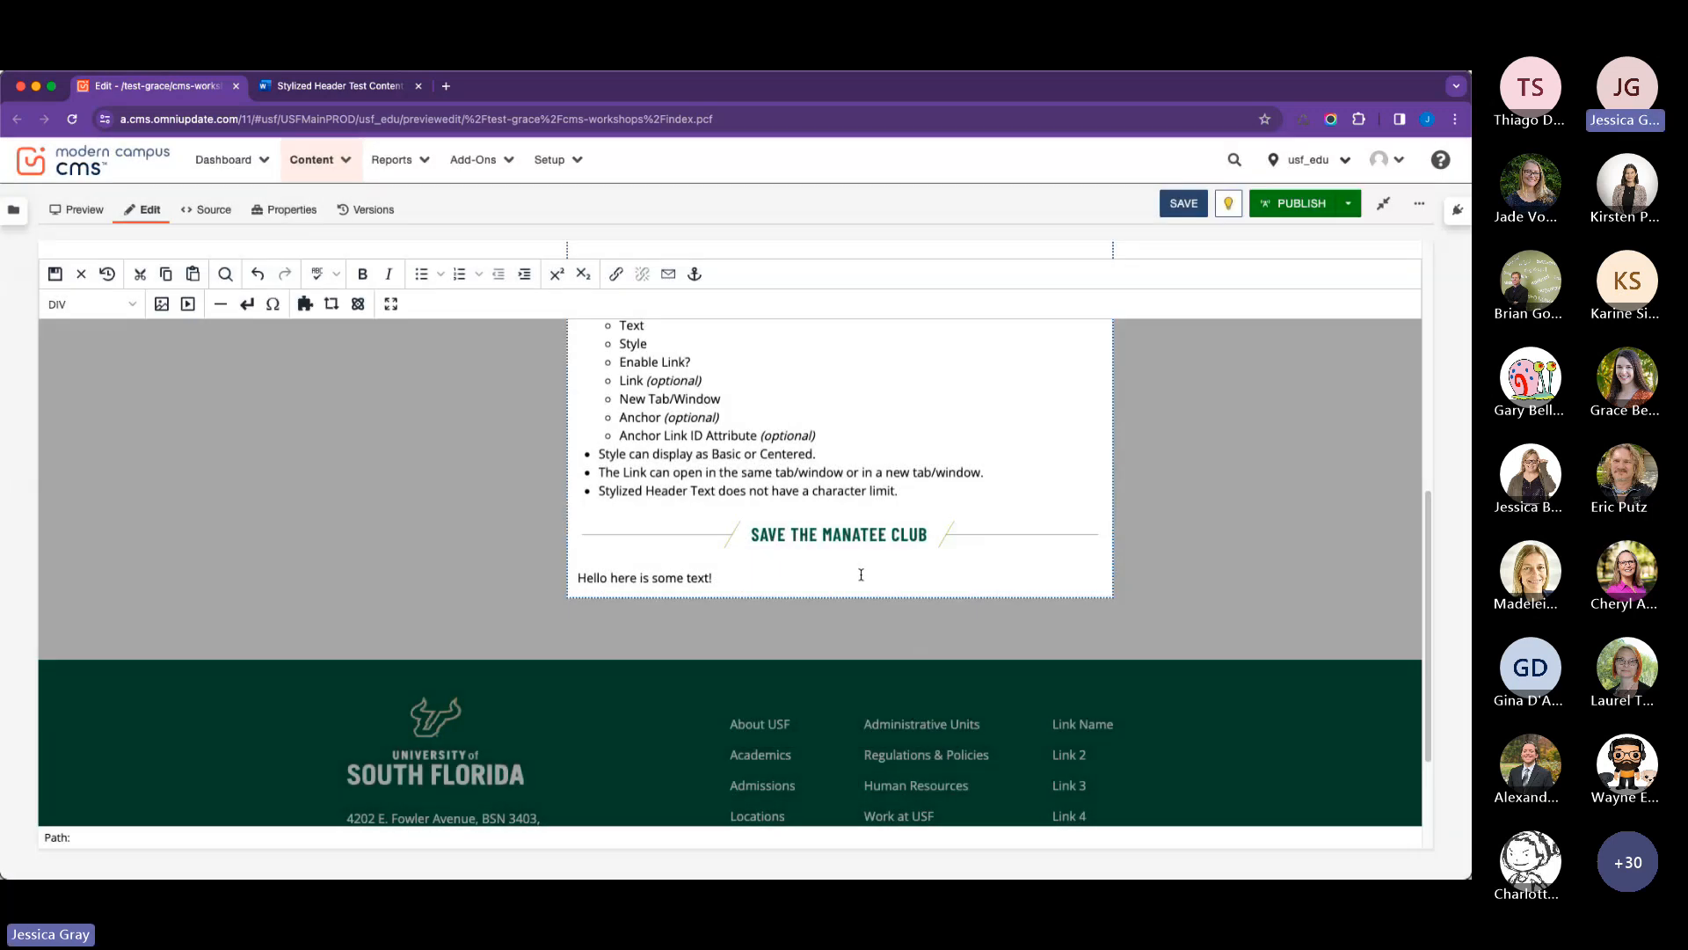
Save the edited page content before publishing.
{"action": "scroll", "coordinate": [861, 574], "scroll_direction": "up", "scroll_amount": 5}
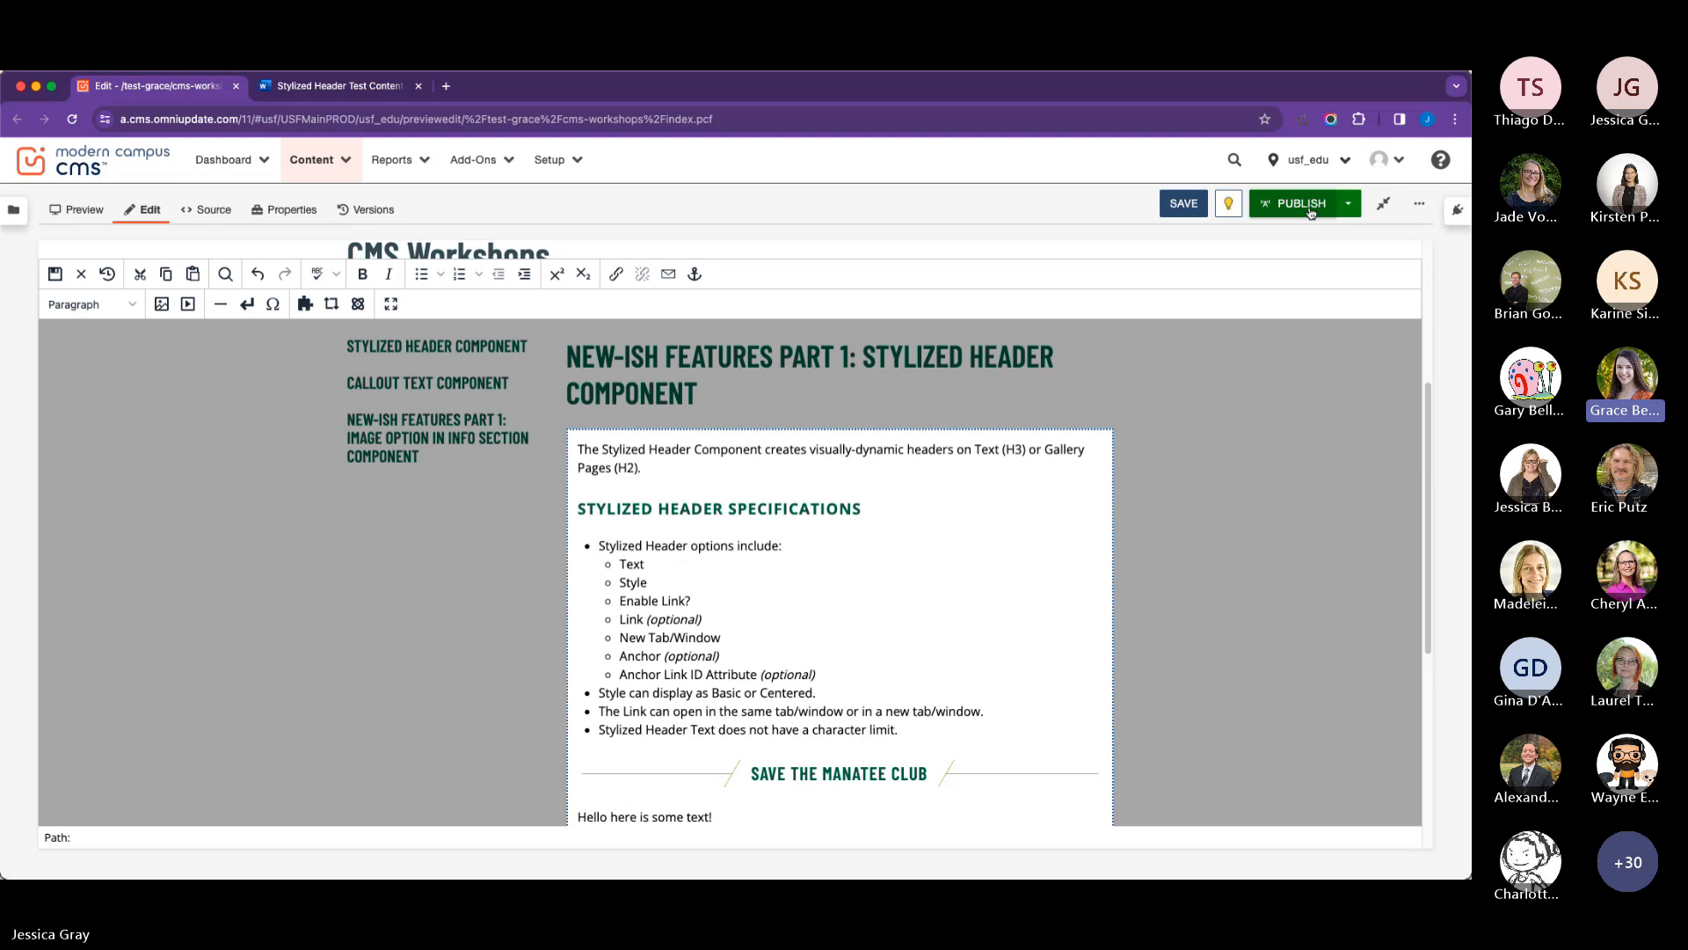
{"action": "left_click", "coordinate": [1309, 209]}
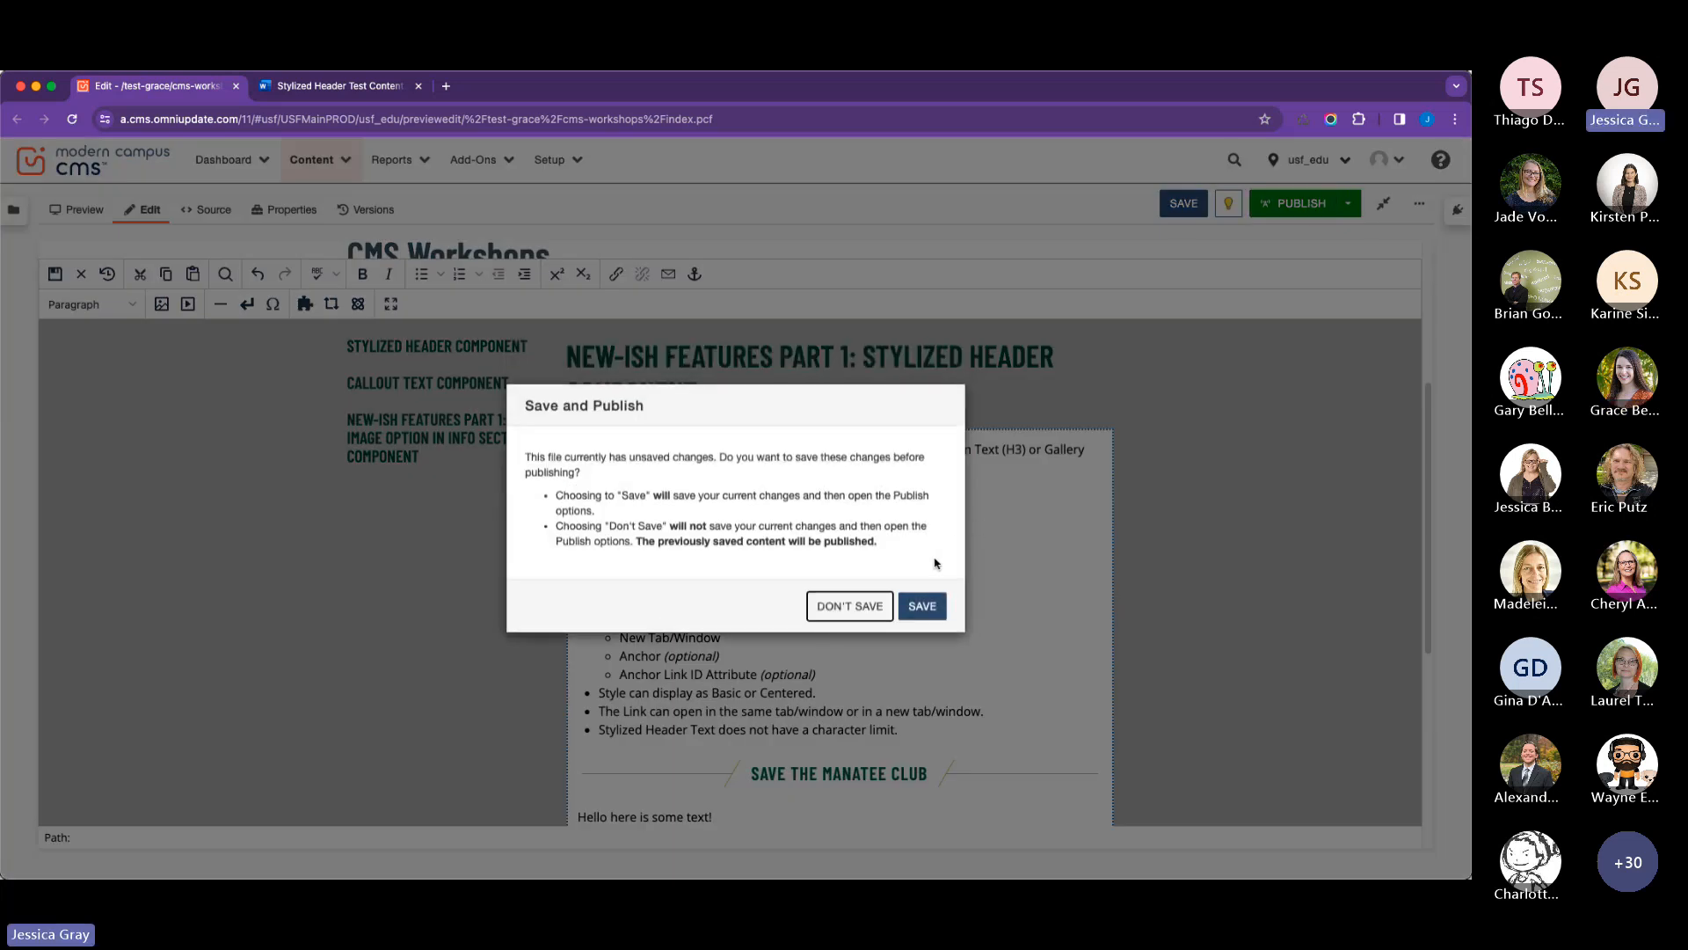
{"action": "left_click", "coordinate": [918, 606]}
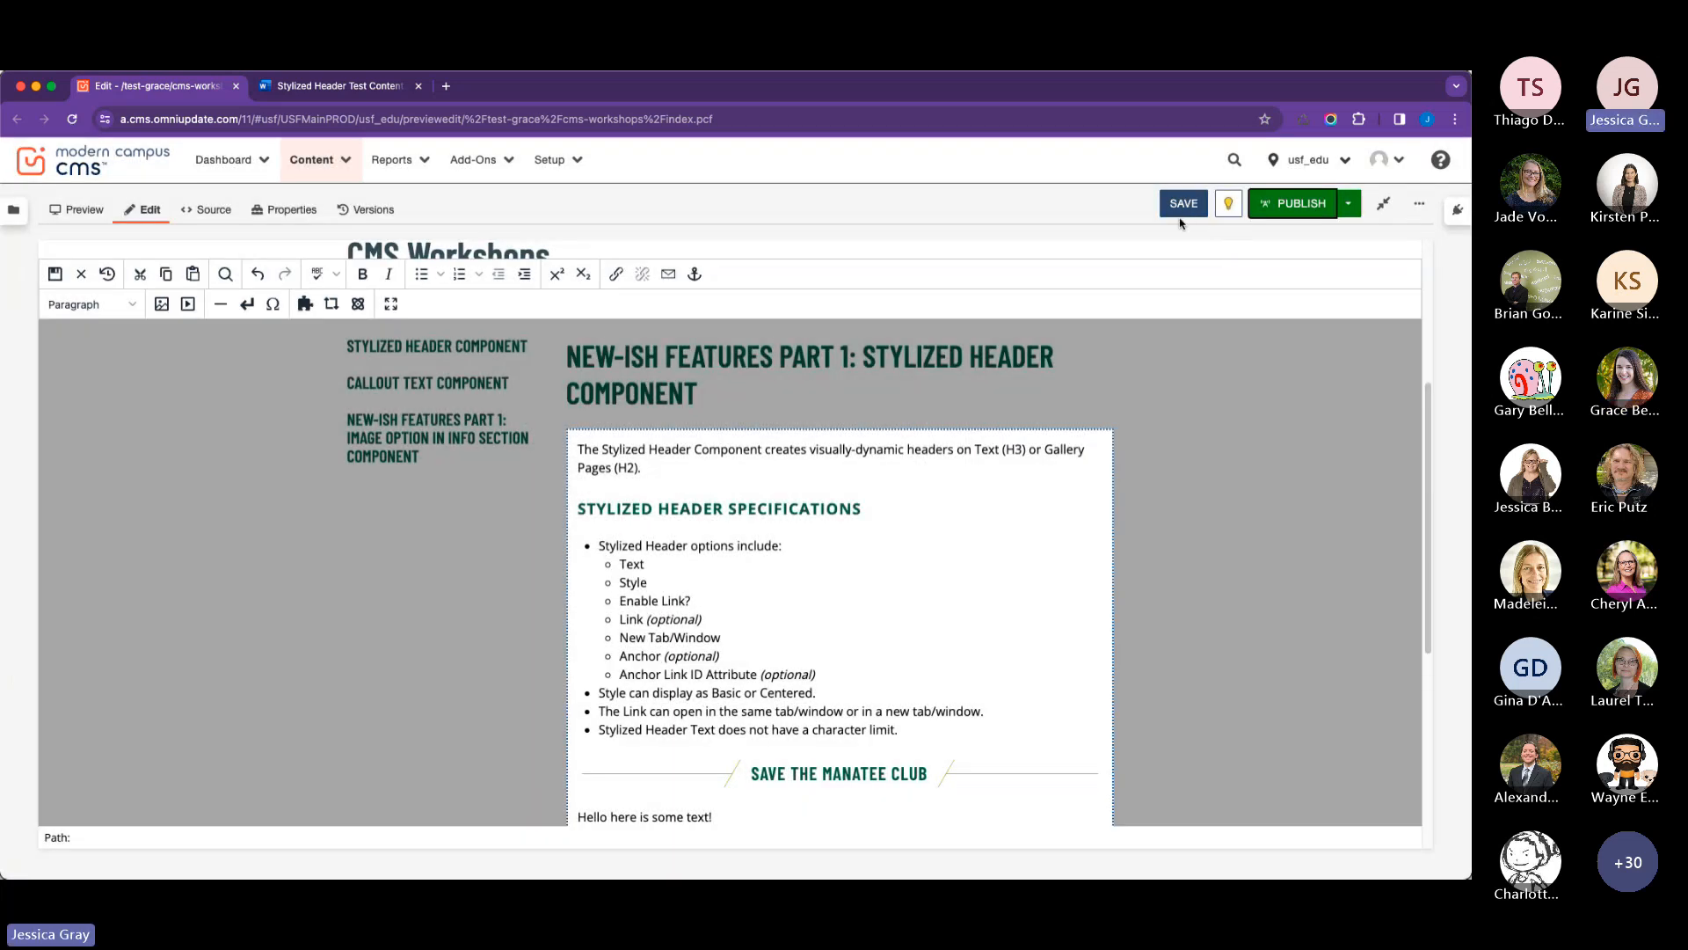
{"action": "left_click", "coordinate": [1183, 209]}
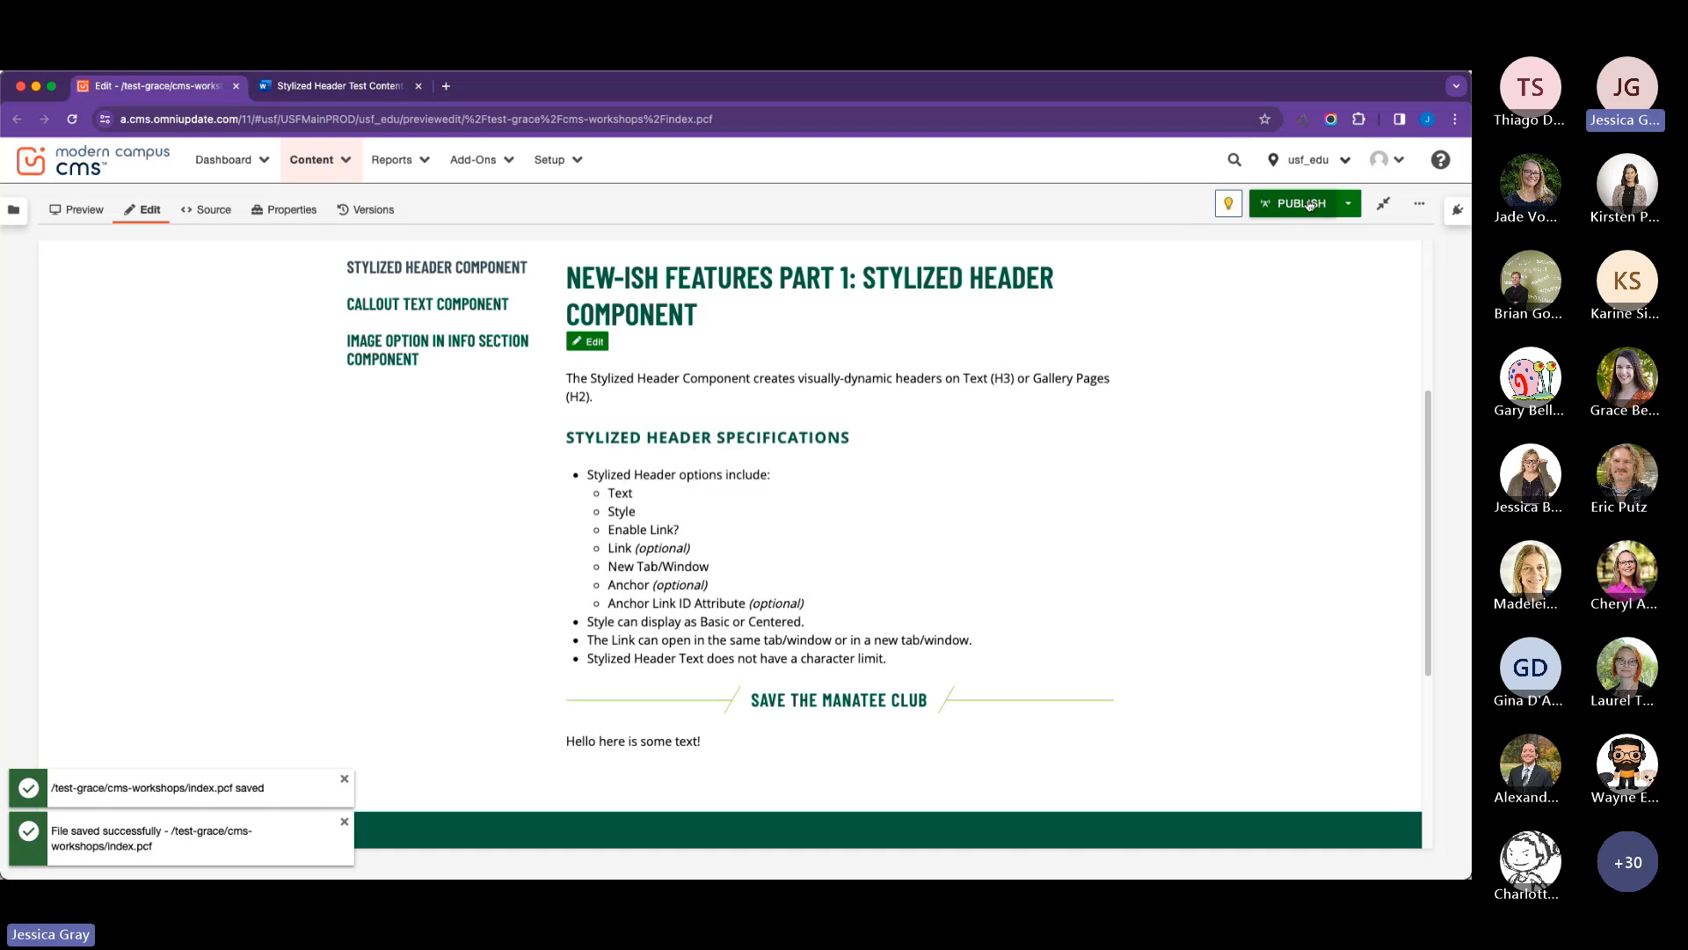
Publish index.pcf to the Production target and view the published page in a new window.
{"action": "left_click", "coordinate": [1309, 205]}
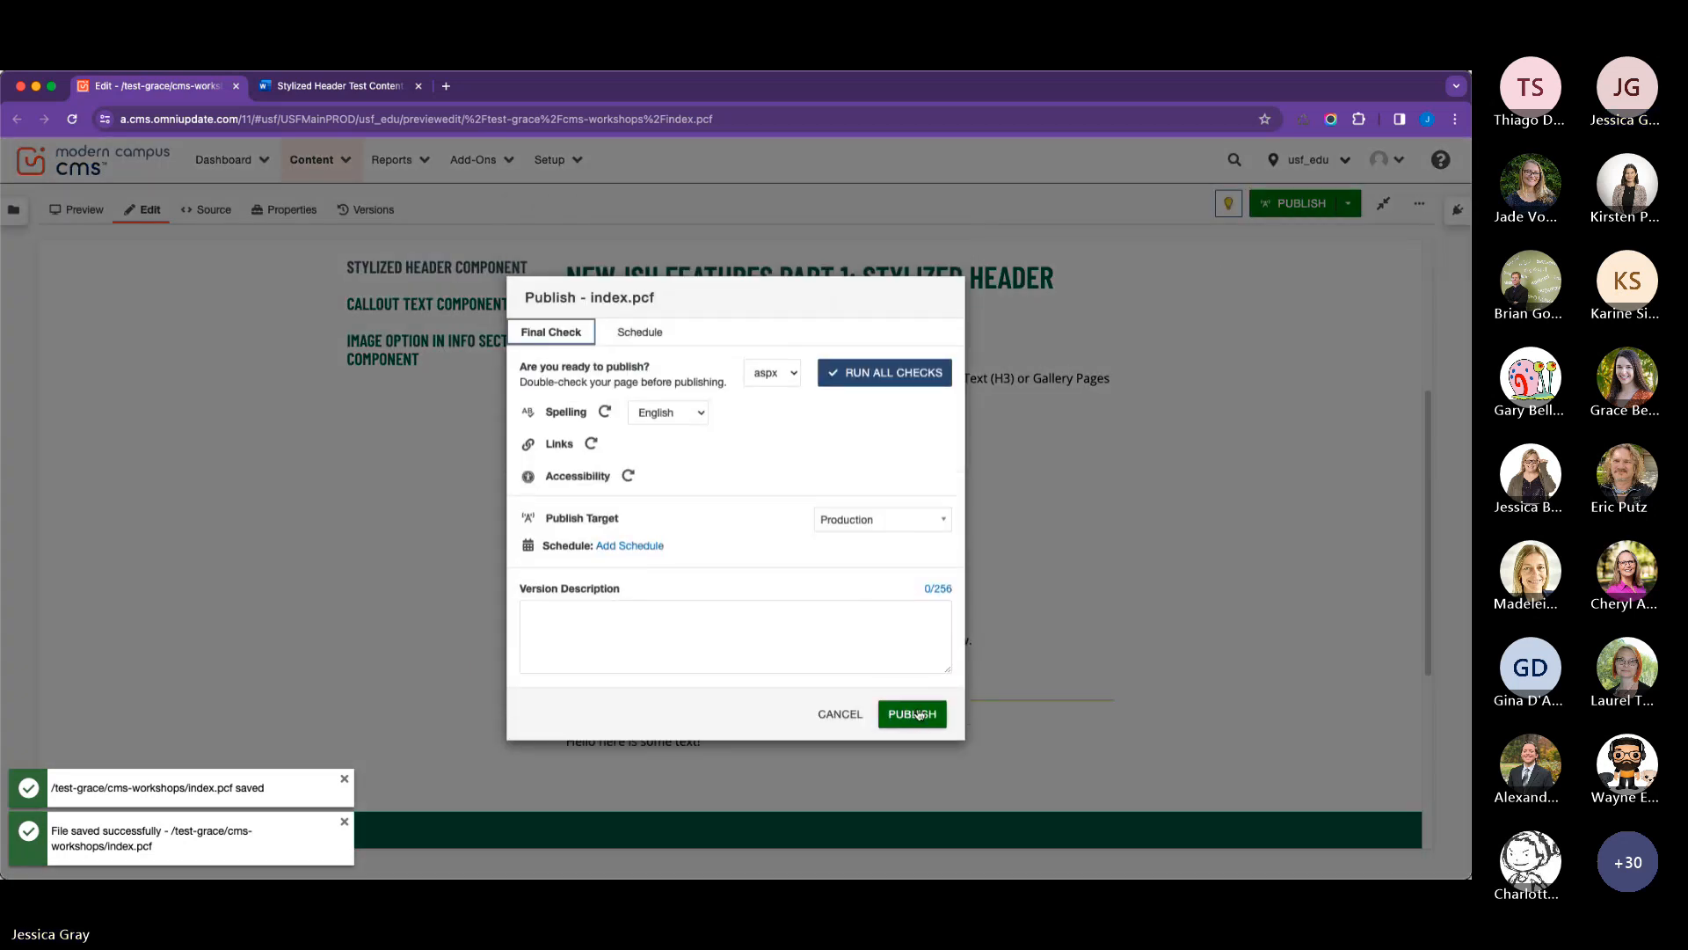
{"action": "left_click", "coordinate": [915, 701]}
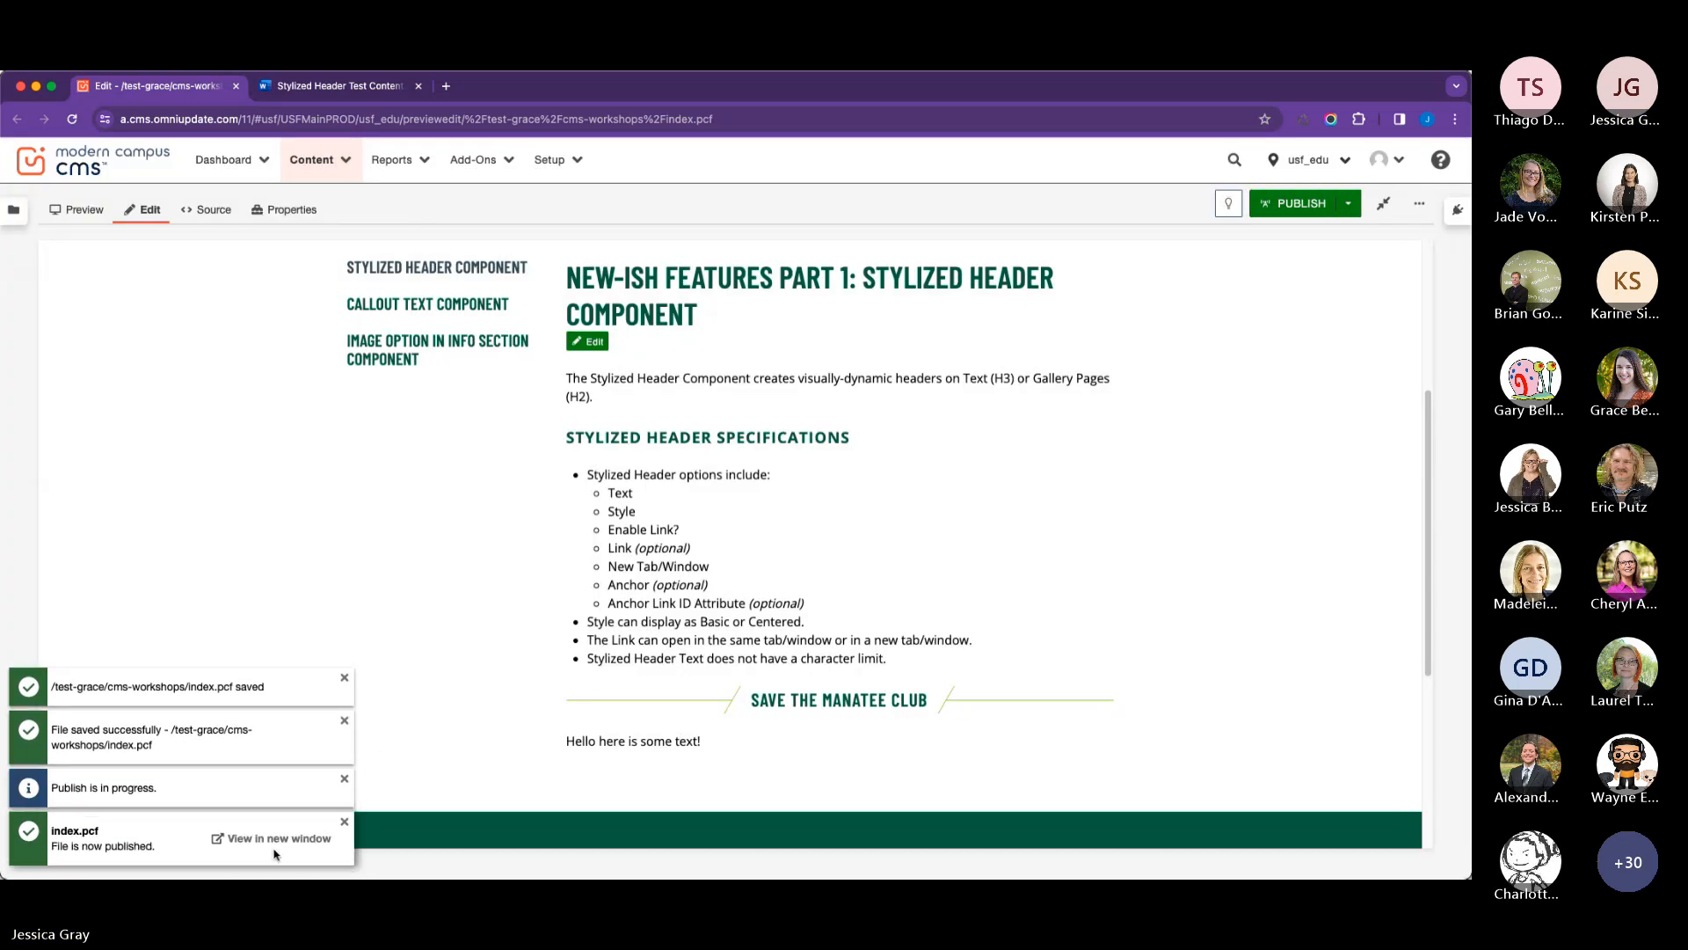
{"action": "left_click", "coordinate": [279, 841]}
{"action": "scroll", "coordinate": [621, 546], "scroll_direction": "down", "scroll_amount": 3}
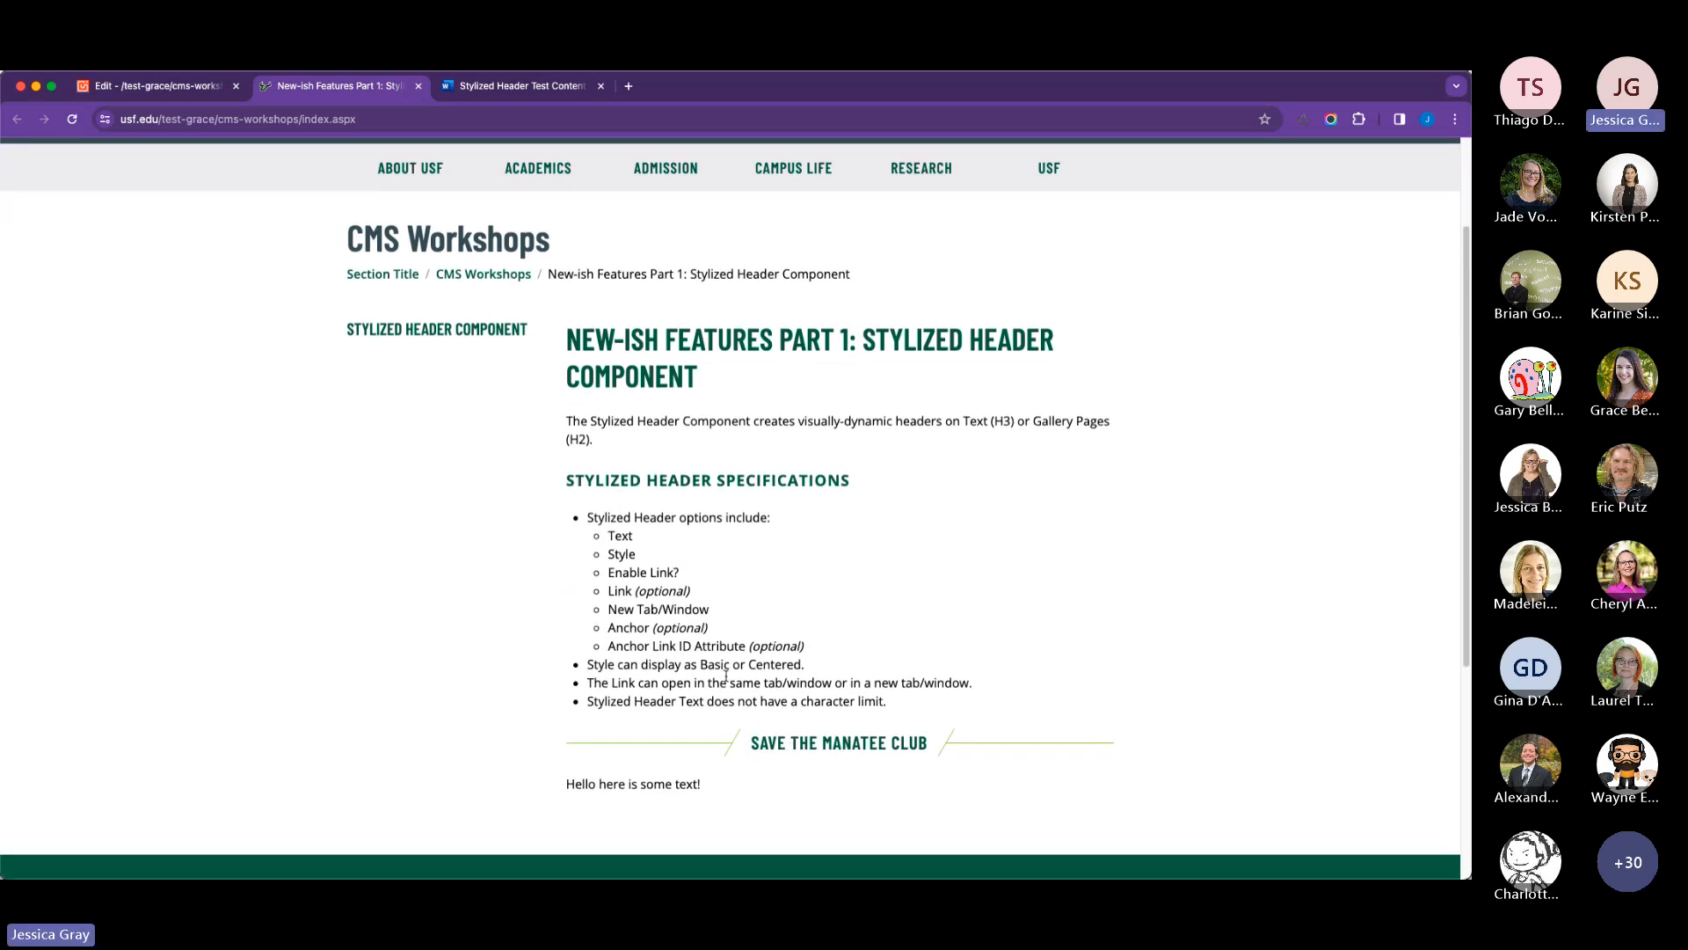
Return to the CMS editor, reopen the Save the Manatee Club header, set Enable Link to Yes and save the component.
{"action": "left_click", "coordinate": [187, 92]}
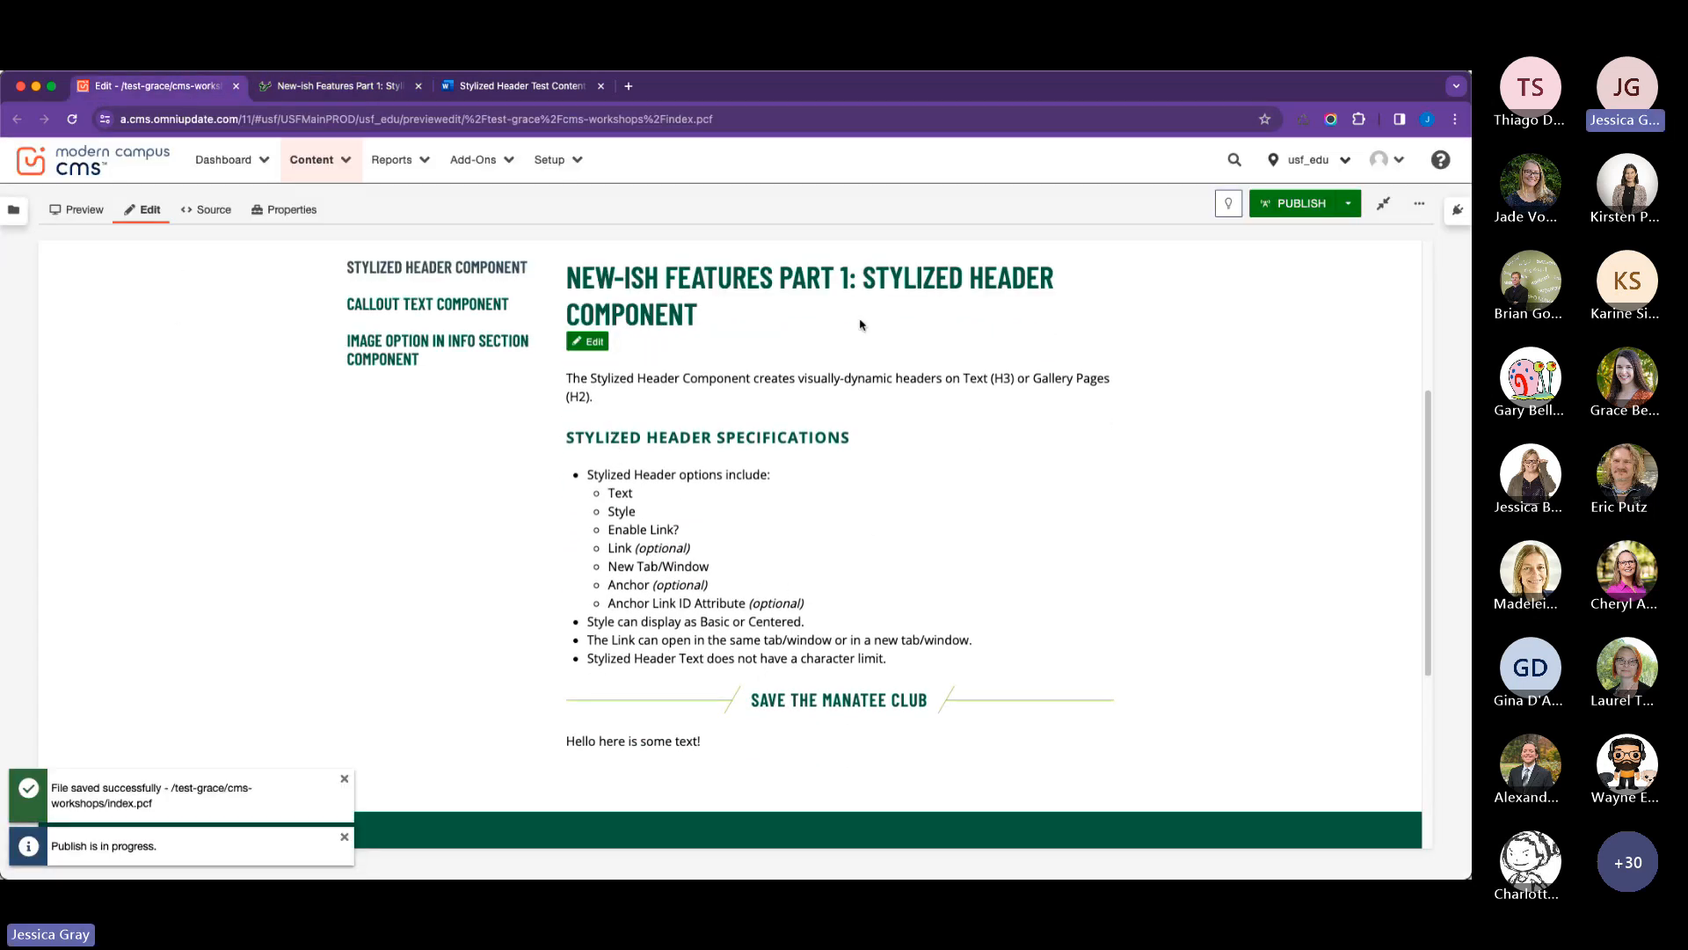
{"action": "left_click", "coordinate": [589, 341]}
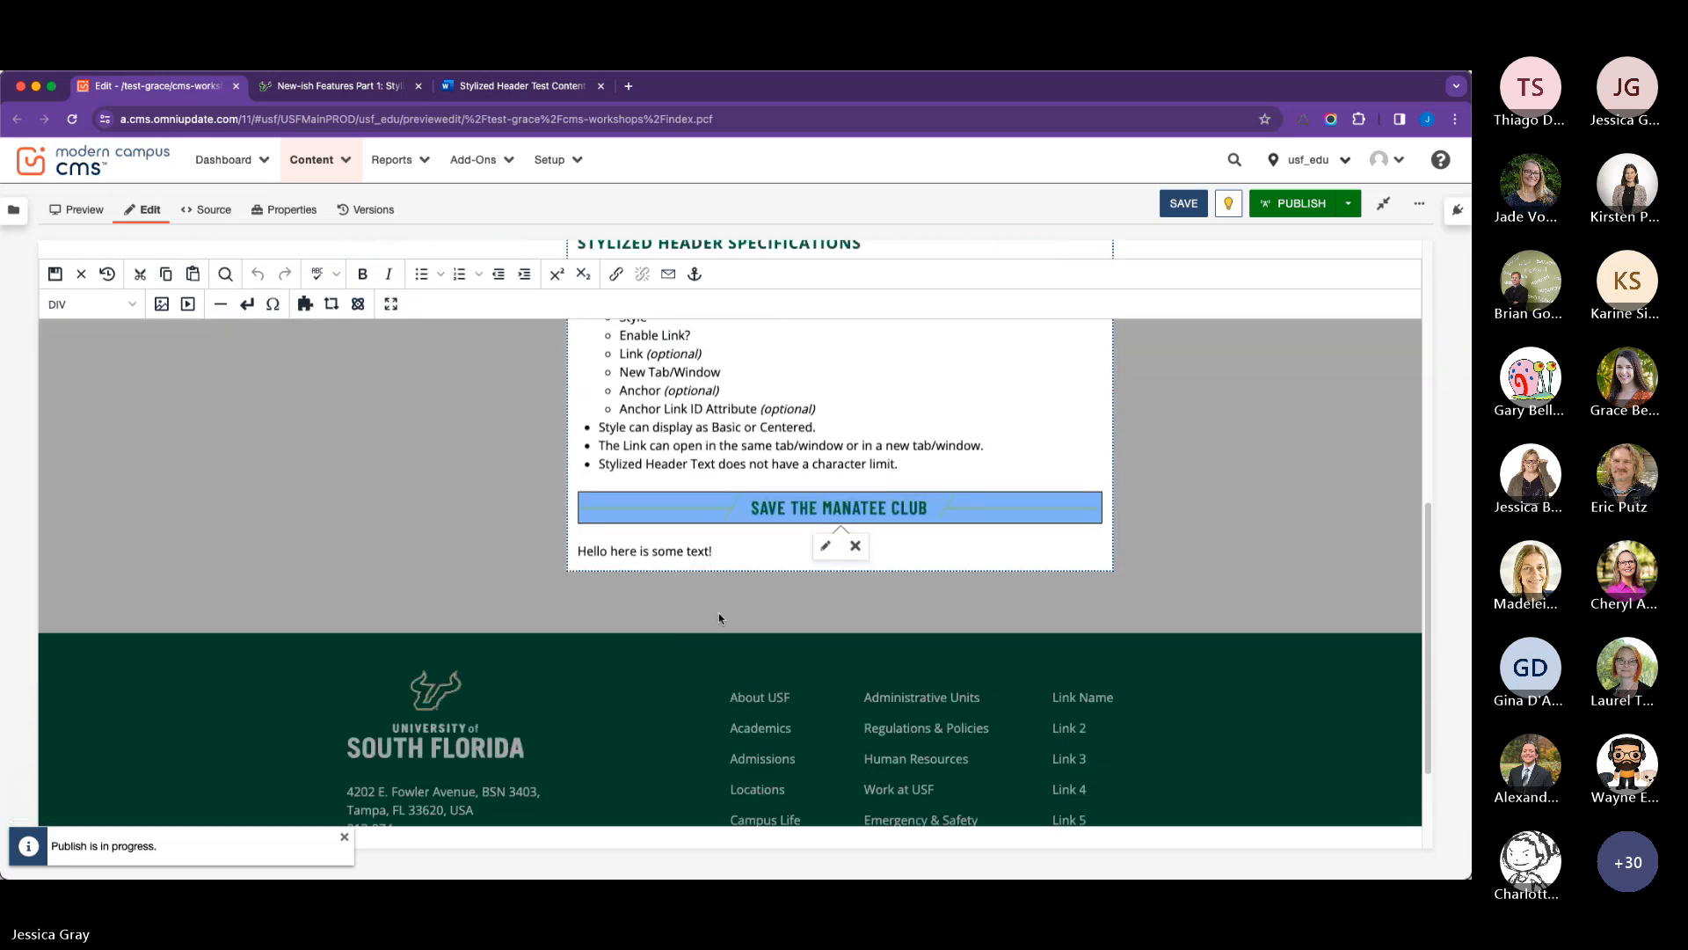
{"action": "left_click", "coordinate": [826, 546]}
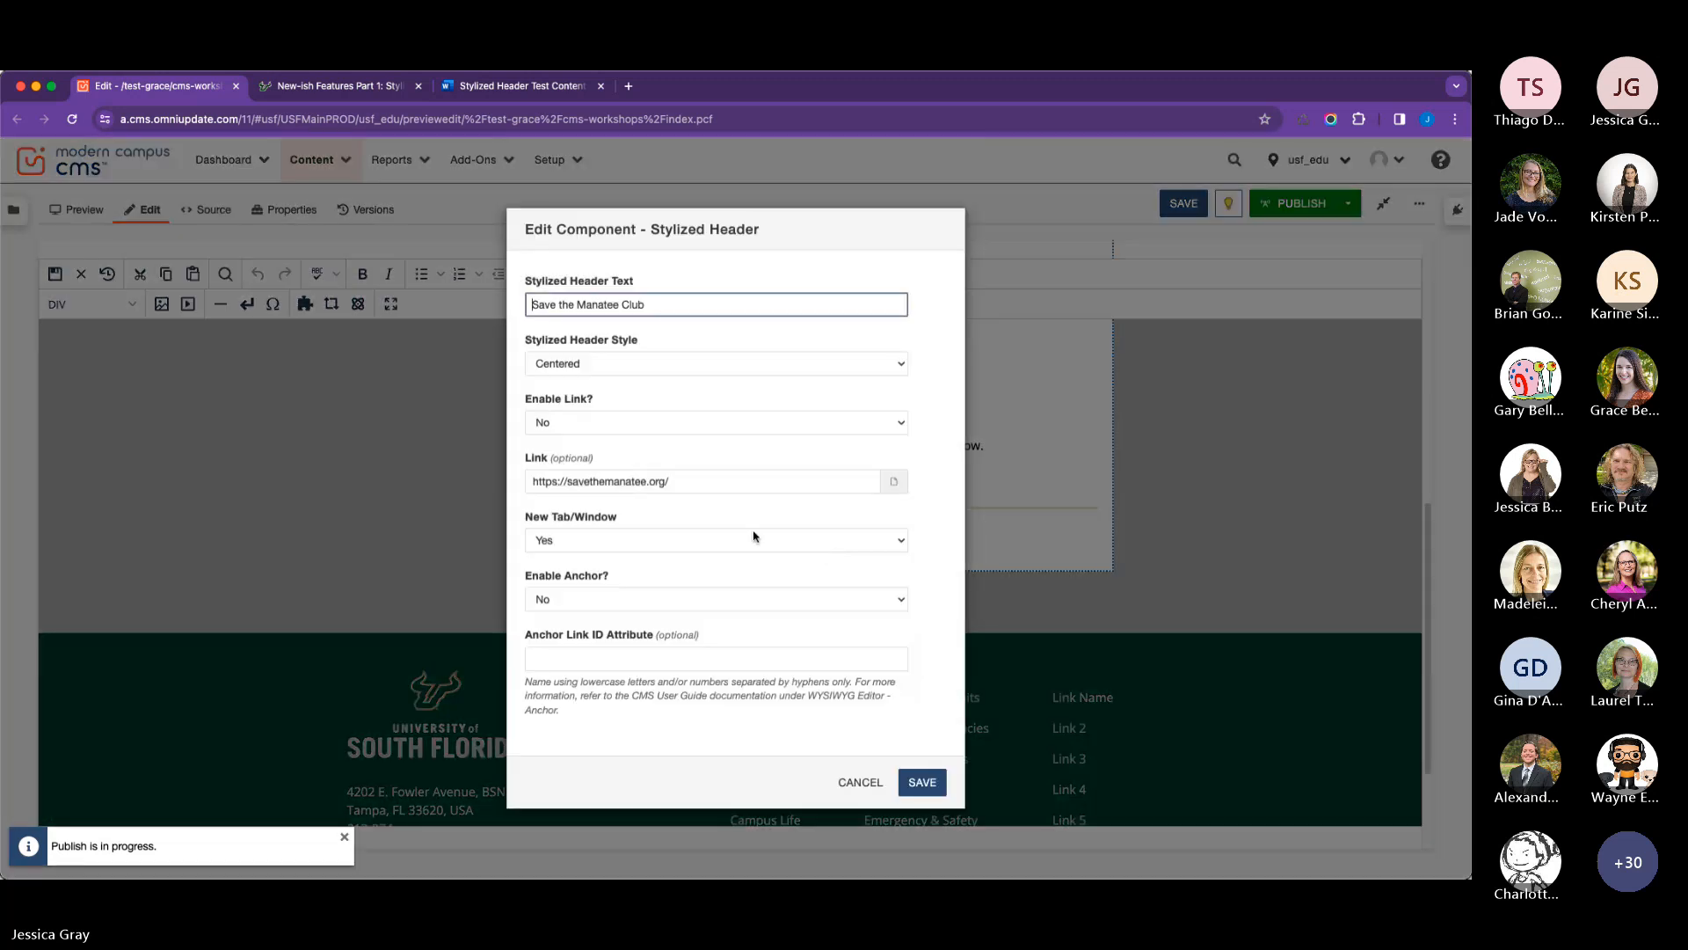
{"action": "left_click", "coordinate": [609, 430]}
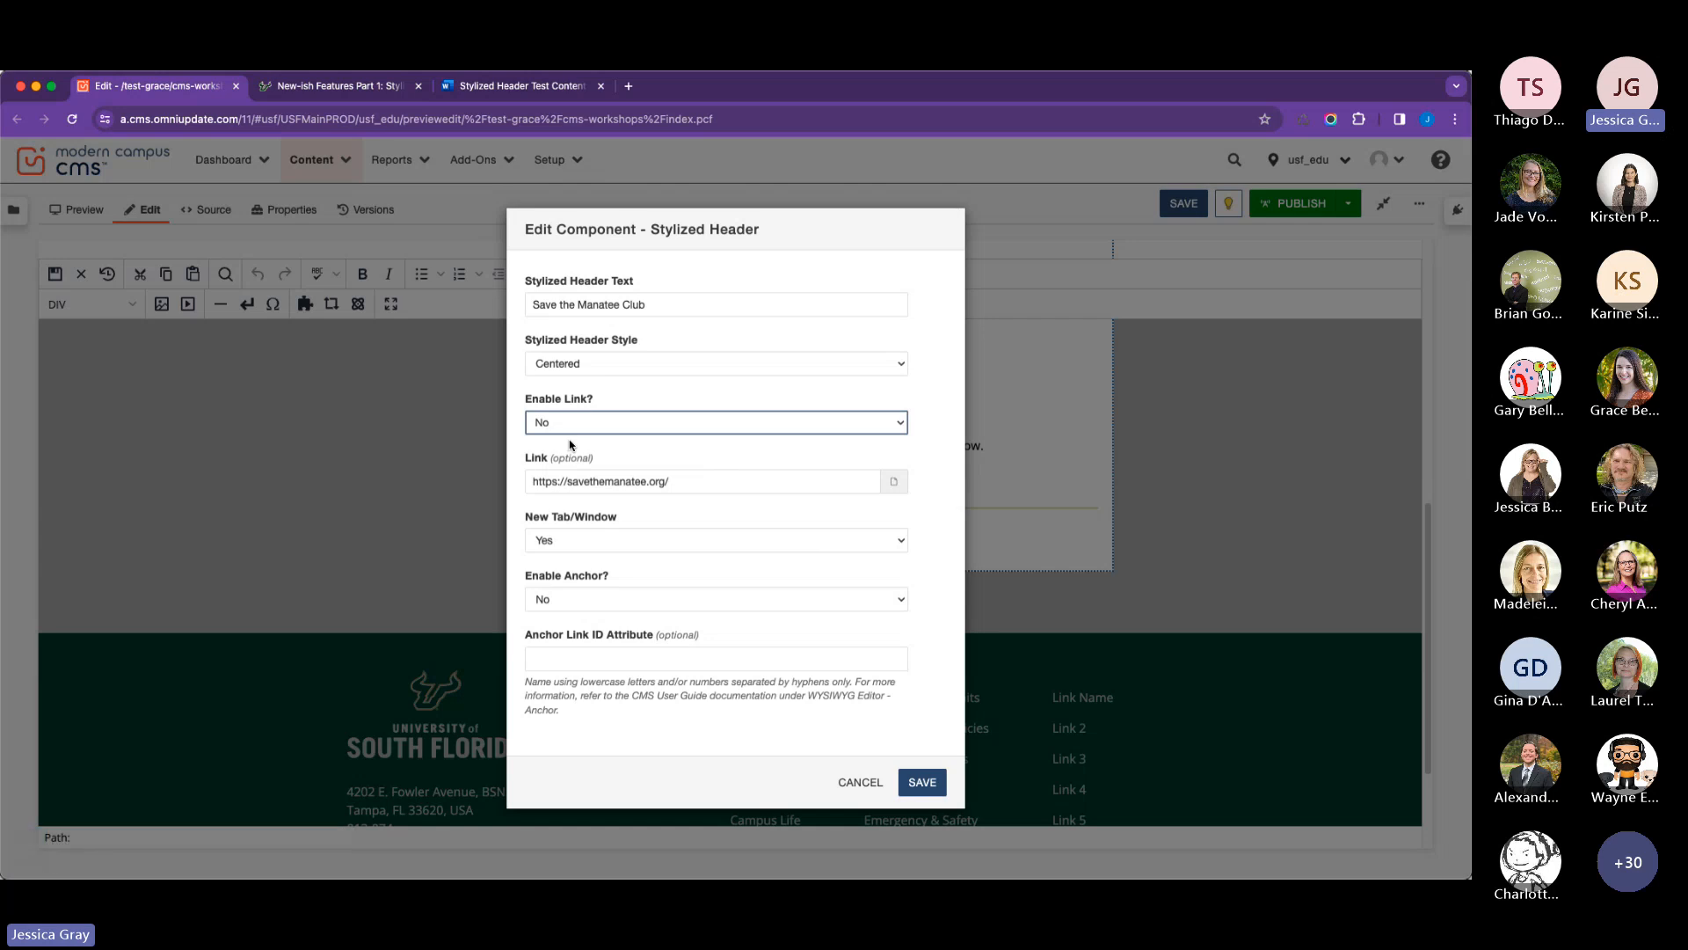
{"action": "left_click", "coordinate": [606, 449]}
{"action": "left_click", "coordinate": [927, 780]}
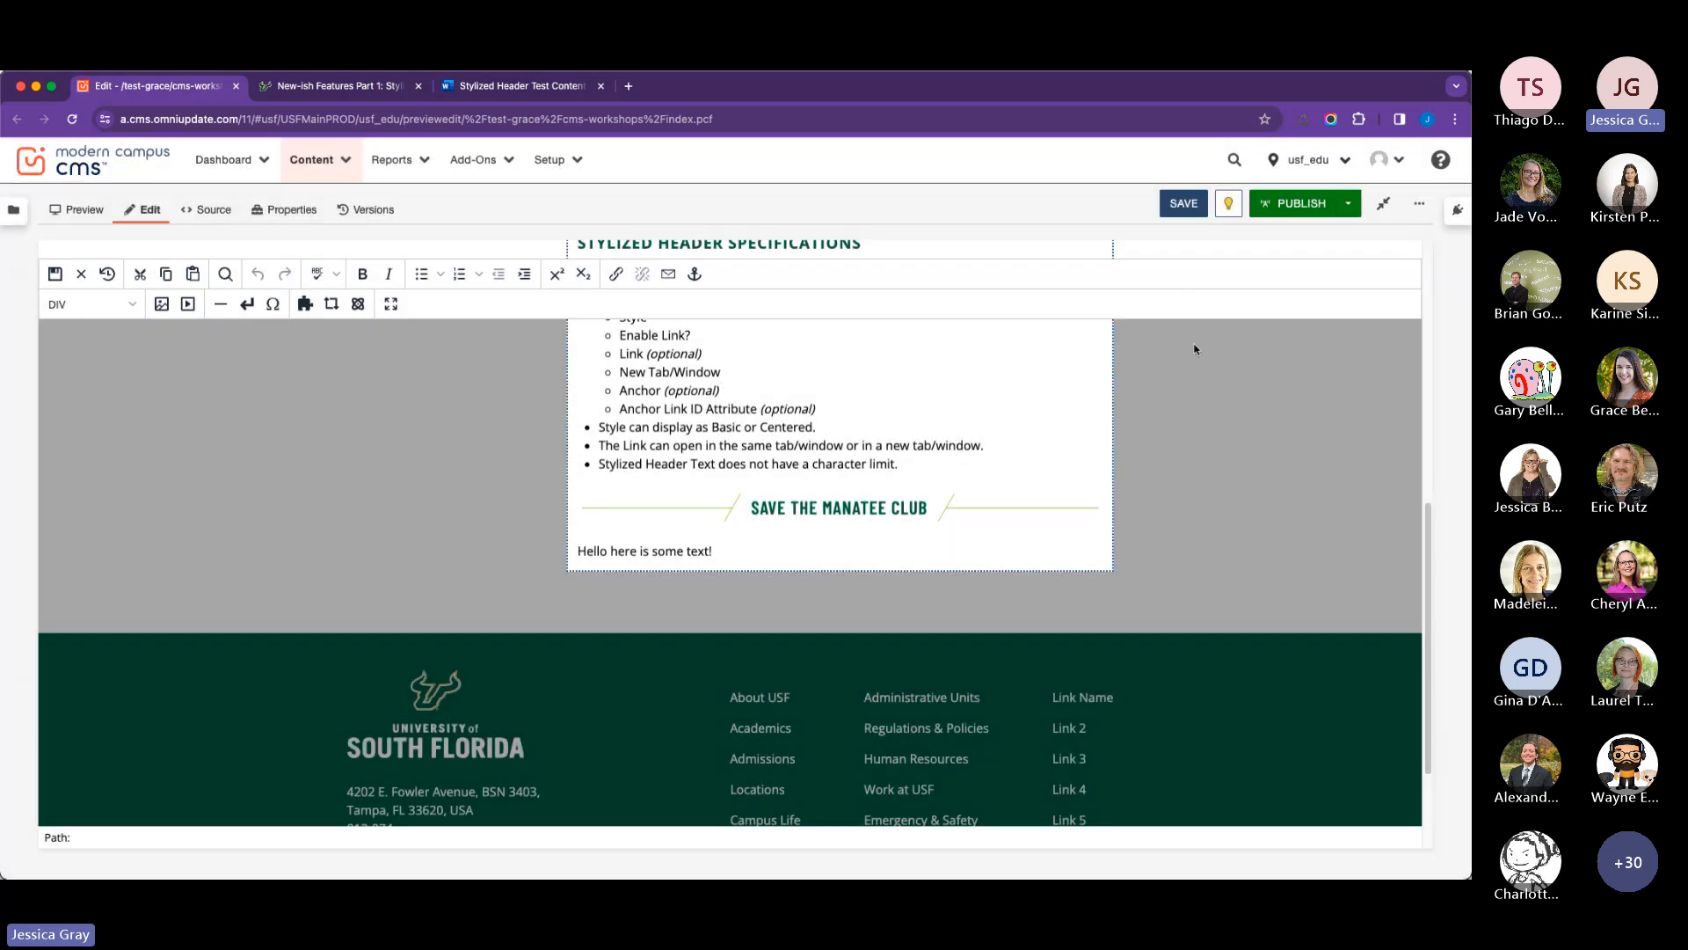
Save the page with the link-enabled header and publish it again.
{"action": "left_click", "coordinate": [1183, 206]}
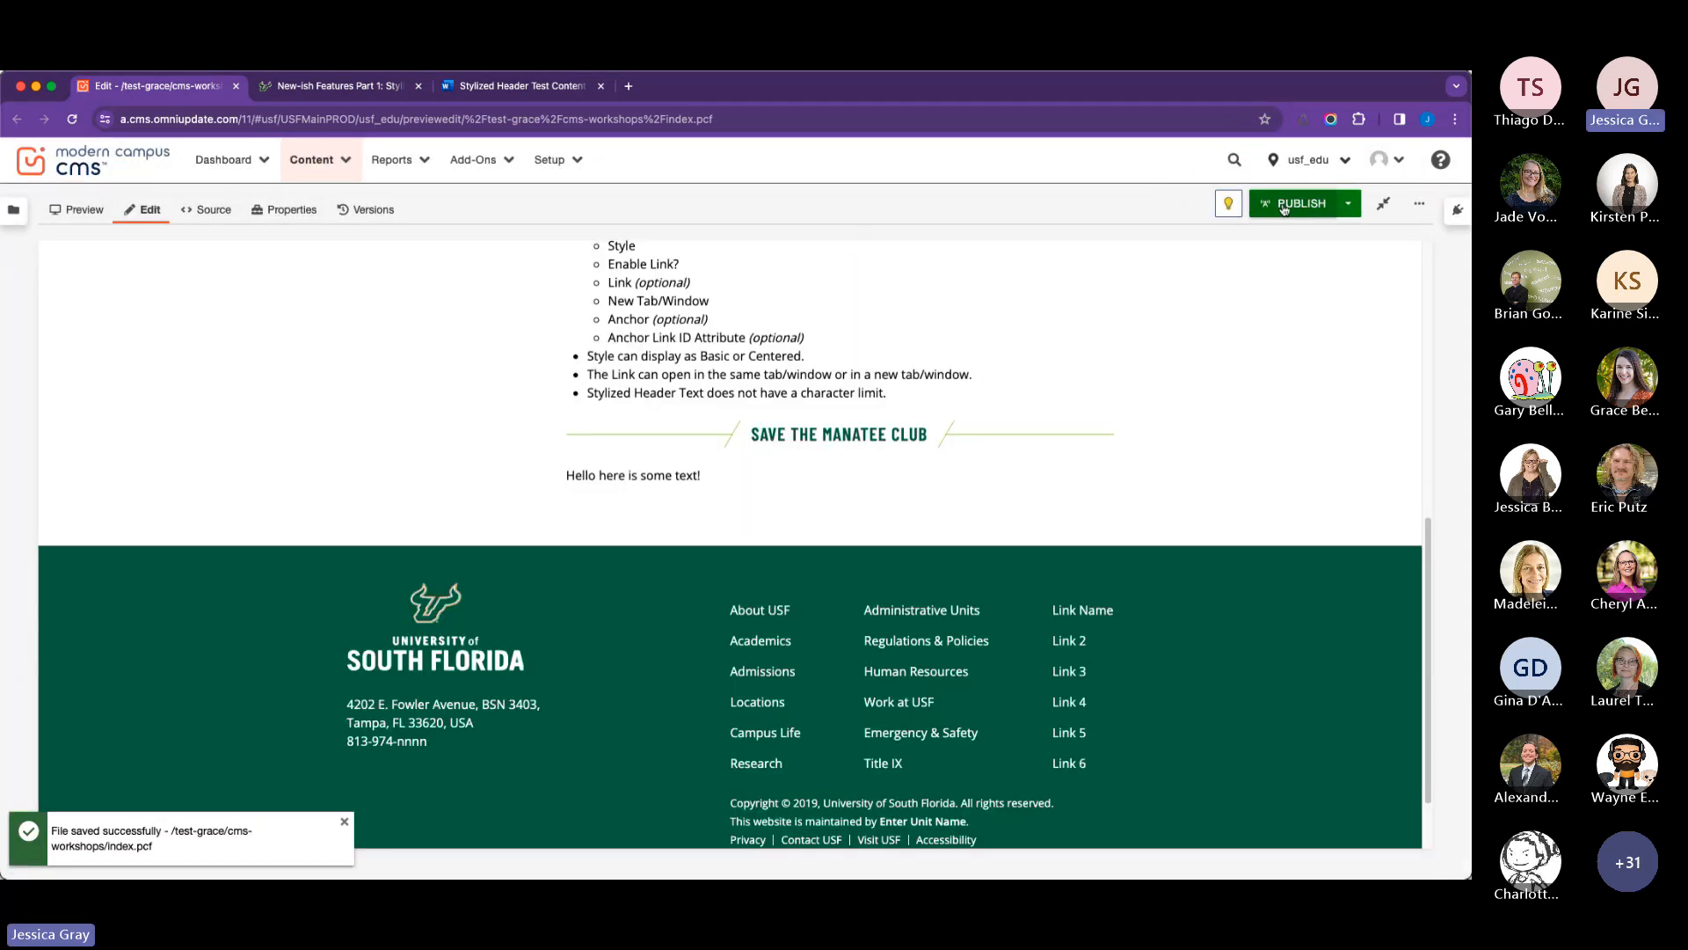
{"action": "left_click", "coordinate": [1286, 208]}
{"action": "left_click", "coordinate": [911, 713]}
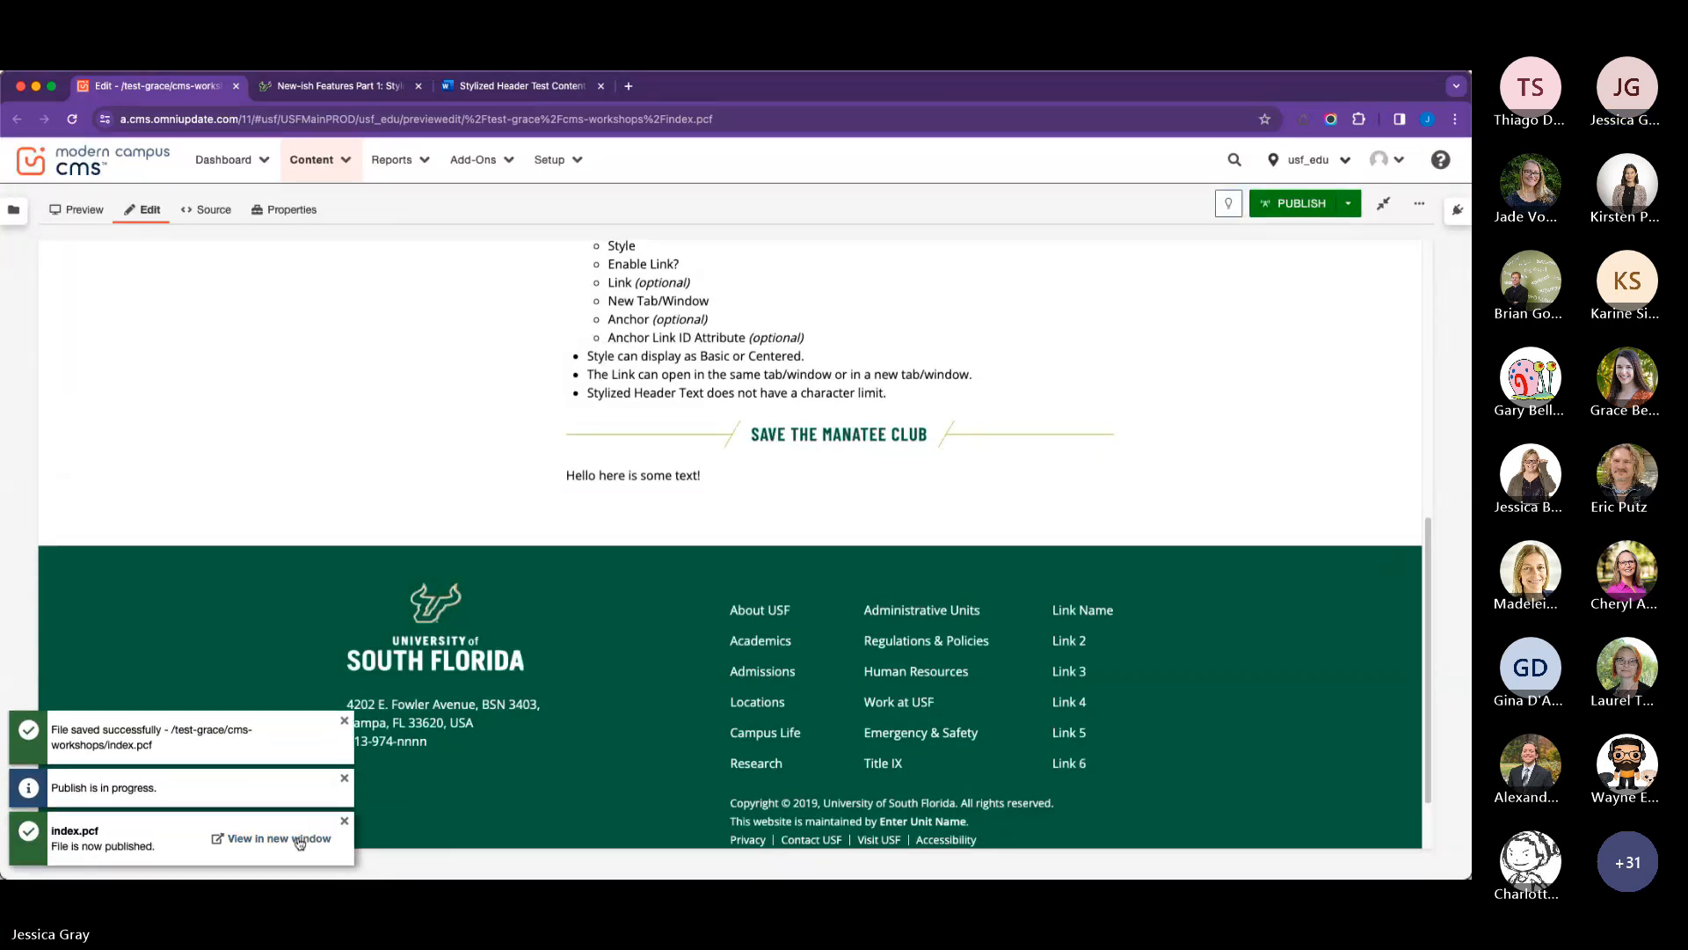
View the published page in a new window and test the link on the Save the Manatee Club header.
{"action": "left_click", "coordinate": [298, 839]}
{"action": "scroll", "coordinate": [514, 576], "scroll_direction": "down", "scroll_amount": 5}
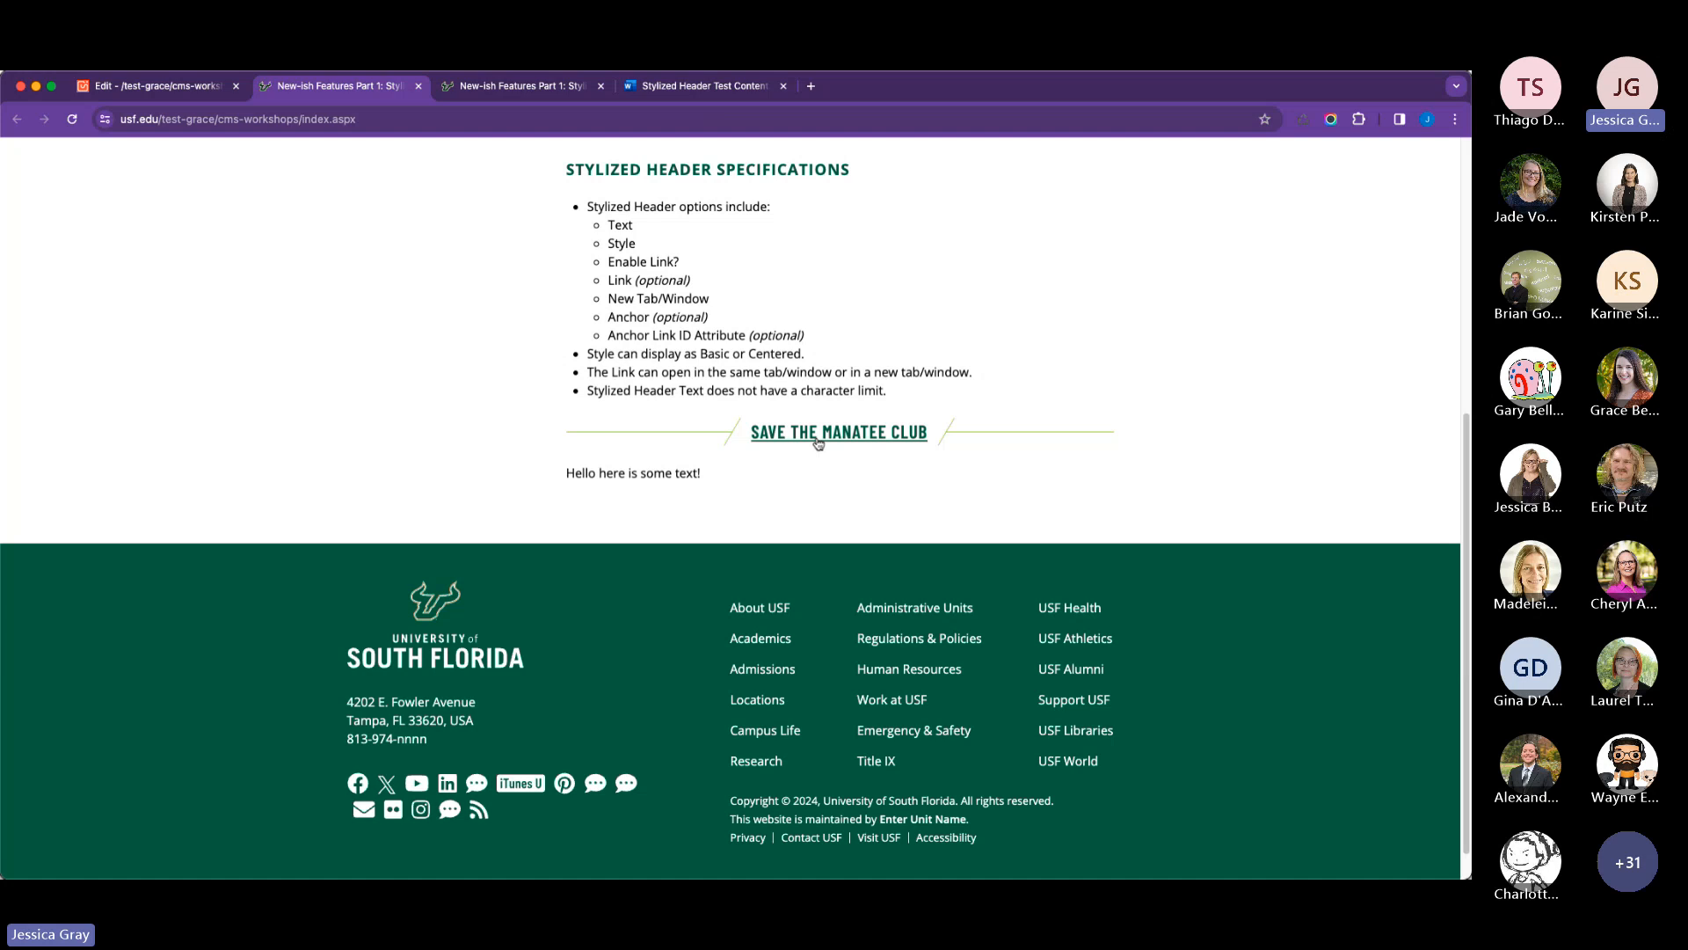
{"action": "left_click", "coordinate": [811, 448]}
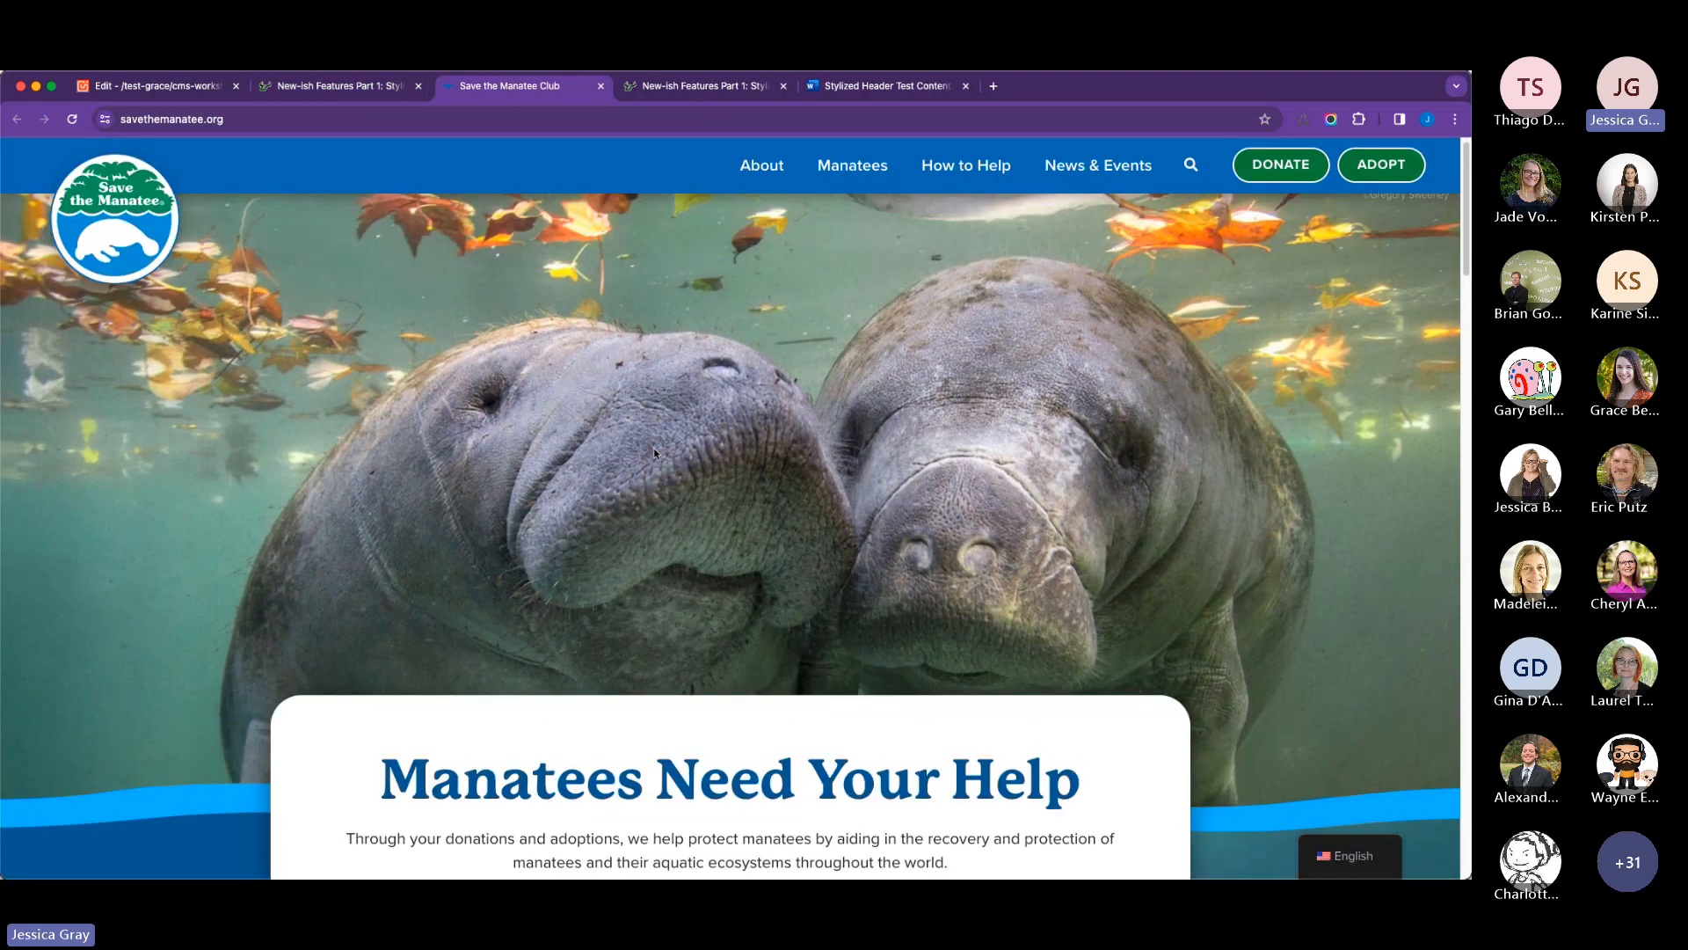
{"action": "scroll", "coordinate": [652, 447], "scroll_direction": "down", "scroll_amount": 1}
{"action": "scroll", "coordinate": [683, 462], "scroll_direction": "up", "scroll_amount": 1}
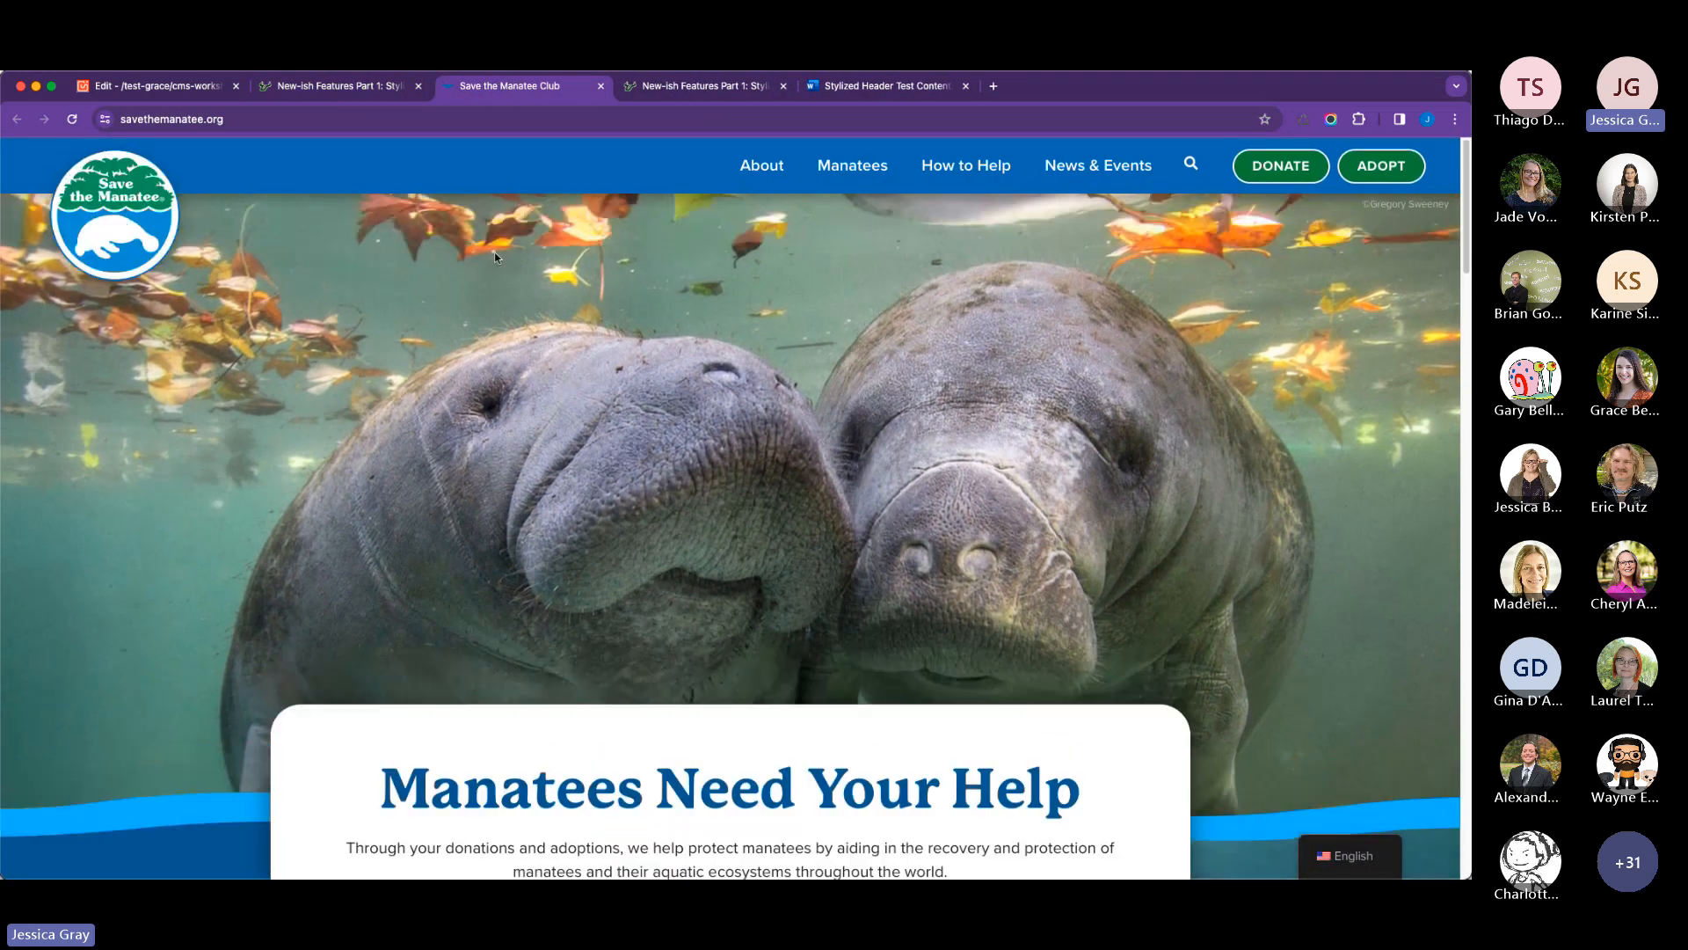
Return to the published CMS Workshops page and review the content above the Save the Manatee Club header.
{"action": "left_click", "coordinate": [339, 85]}
{"action": "scroll", "coordinate": [713, 395], "scroll_direction": "up", "scroll_amount": 2}
{"action": "scroll", "coordinate": [714, 395], "scroll_direction": "up", "scroll_amount": 3}
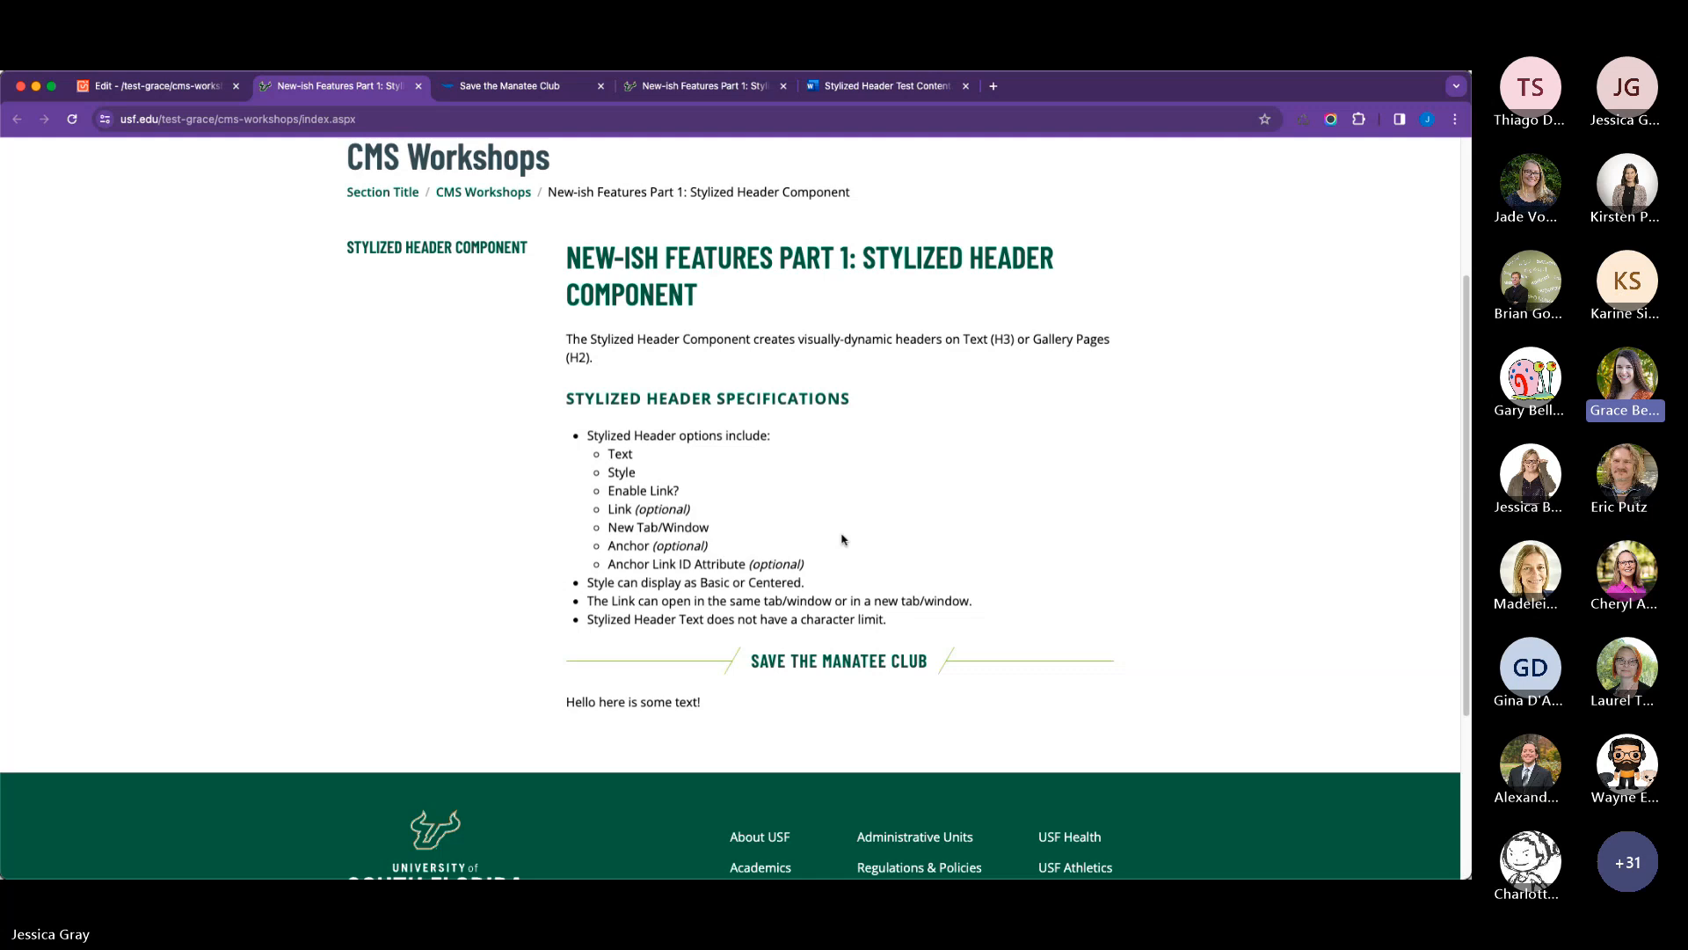
{"action": "scroll", "coordinate": [406, 248], "scroll_direction": "up", "scroll_amount": 2}
{"action": "scroll", "coordinate": [475, 369], "scroll_direction": "down", "scroll_amount": 2}
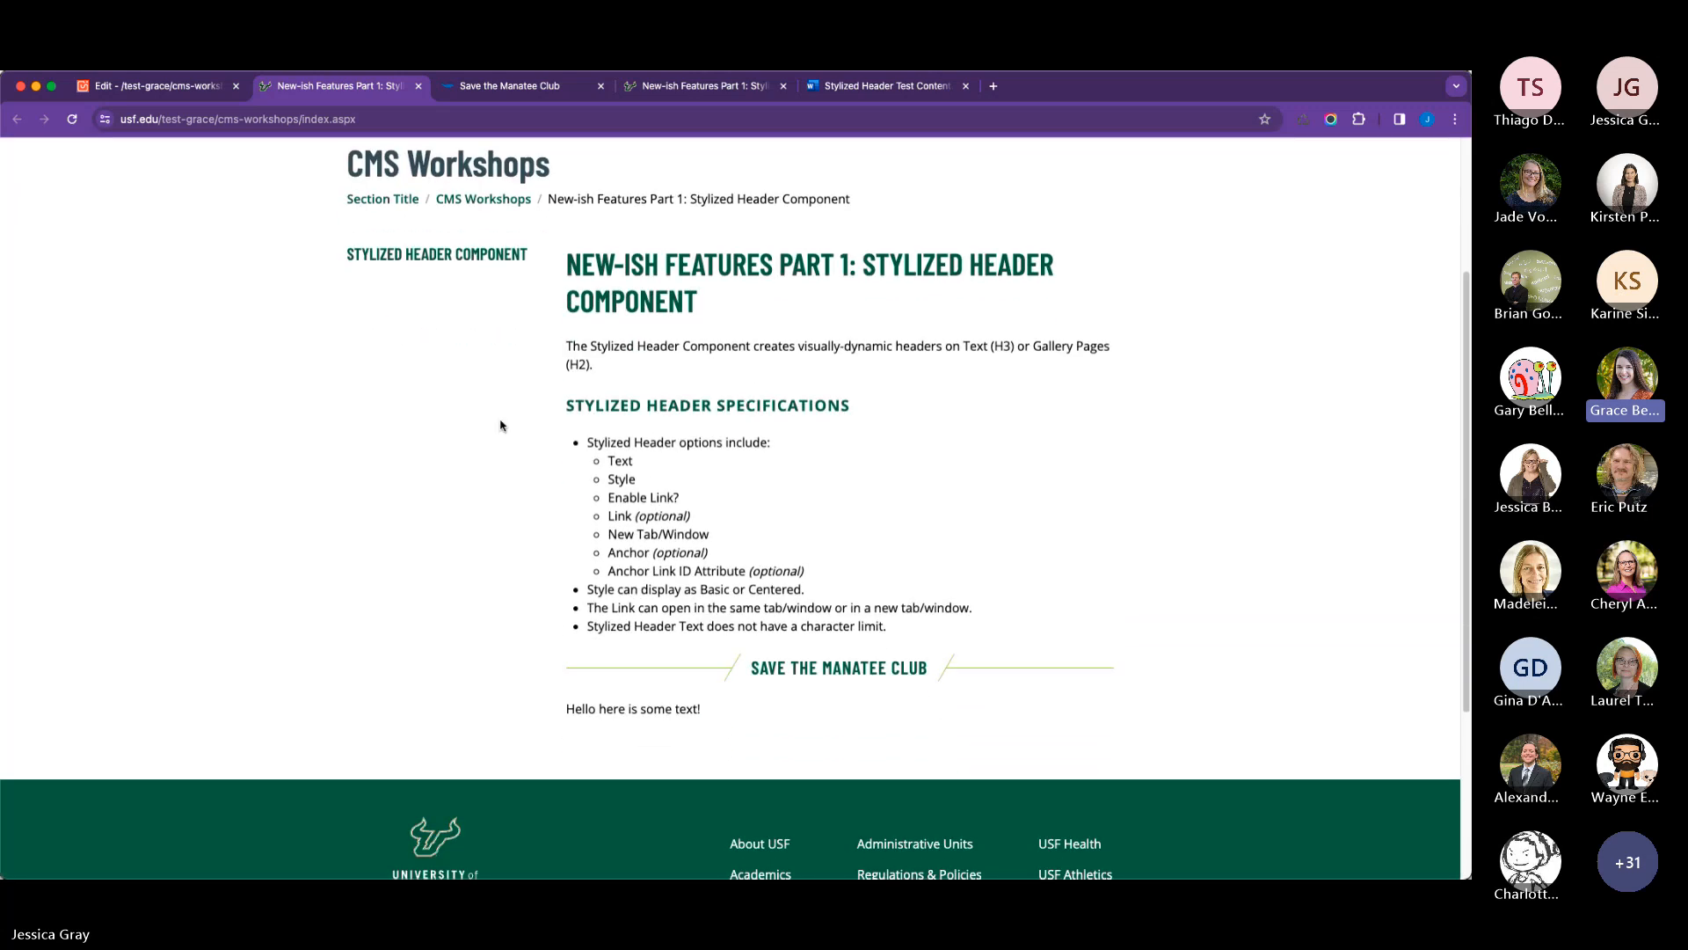
Return to the CMS editor, open the main content for editing and add a blank paragraph after the intro text.
{"action": "left_click", "coordinate": [198, 90]}
{"action": "scroll", "coordinate": [593, 387], "scroll_direction": "up", "scroll_amount": 5}
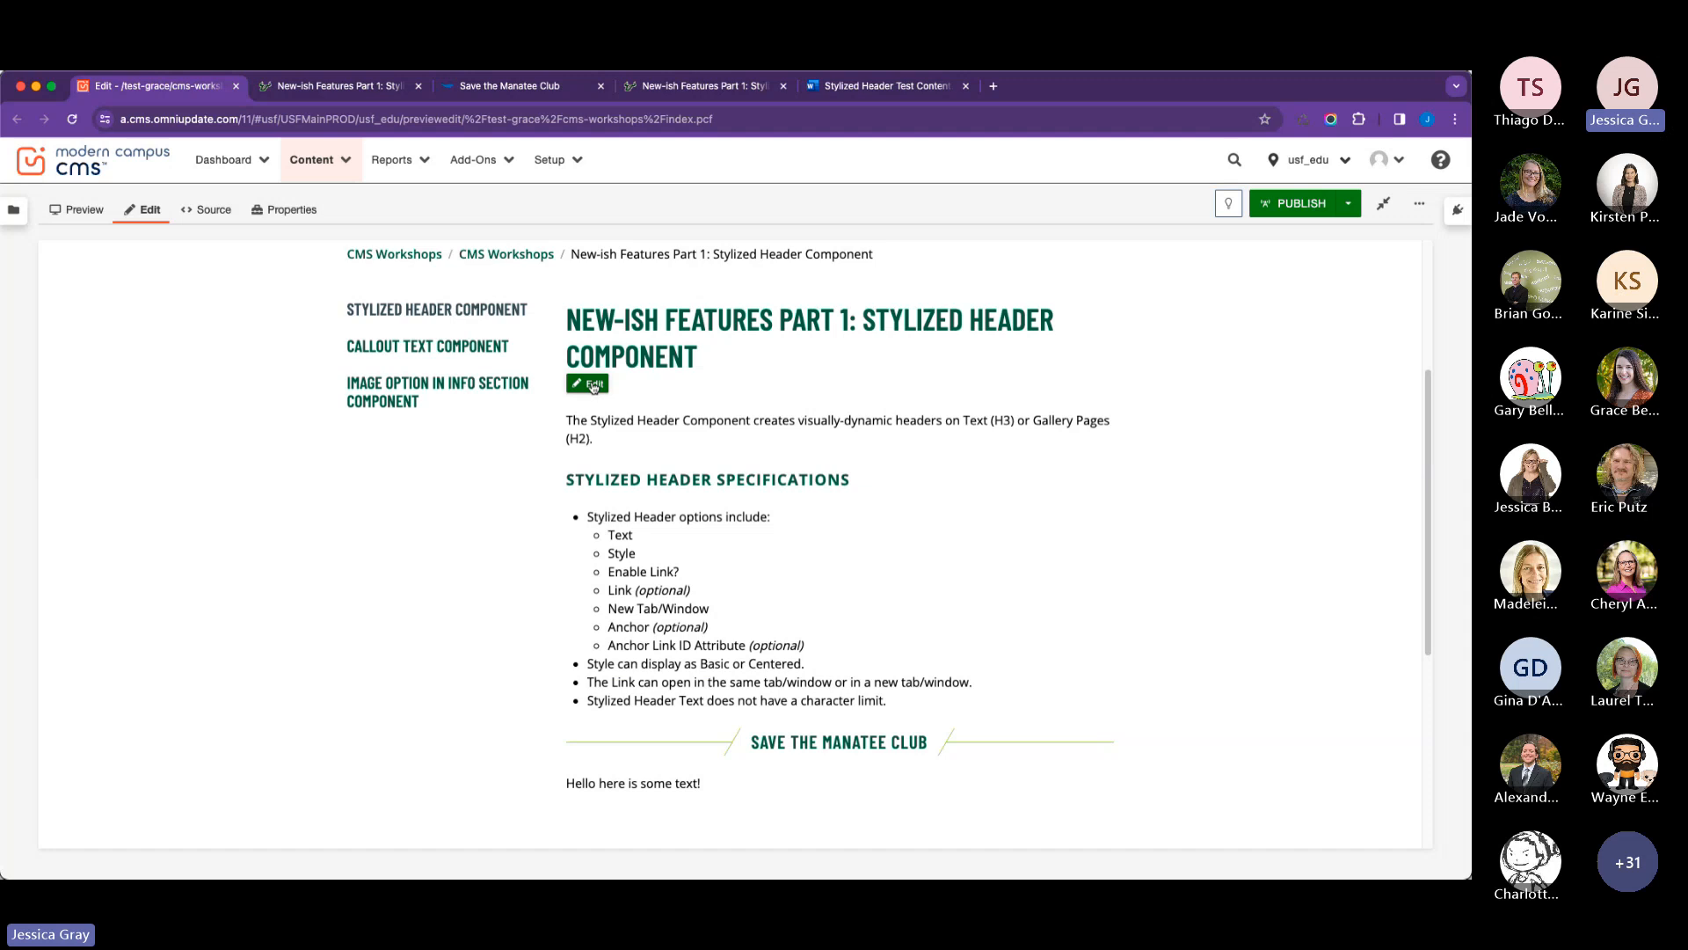
{"action": "left_click", "coordinate": [592, 384]}
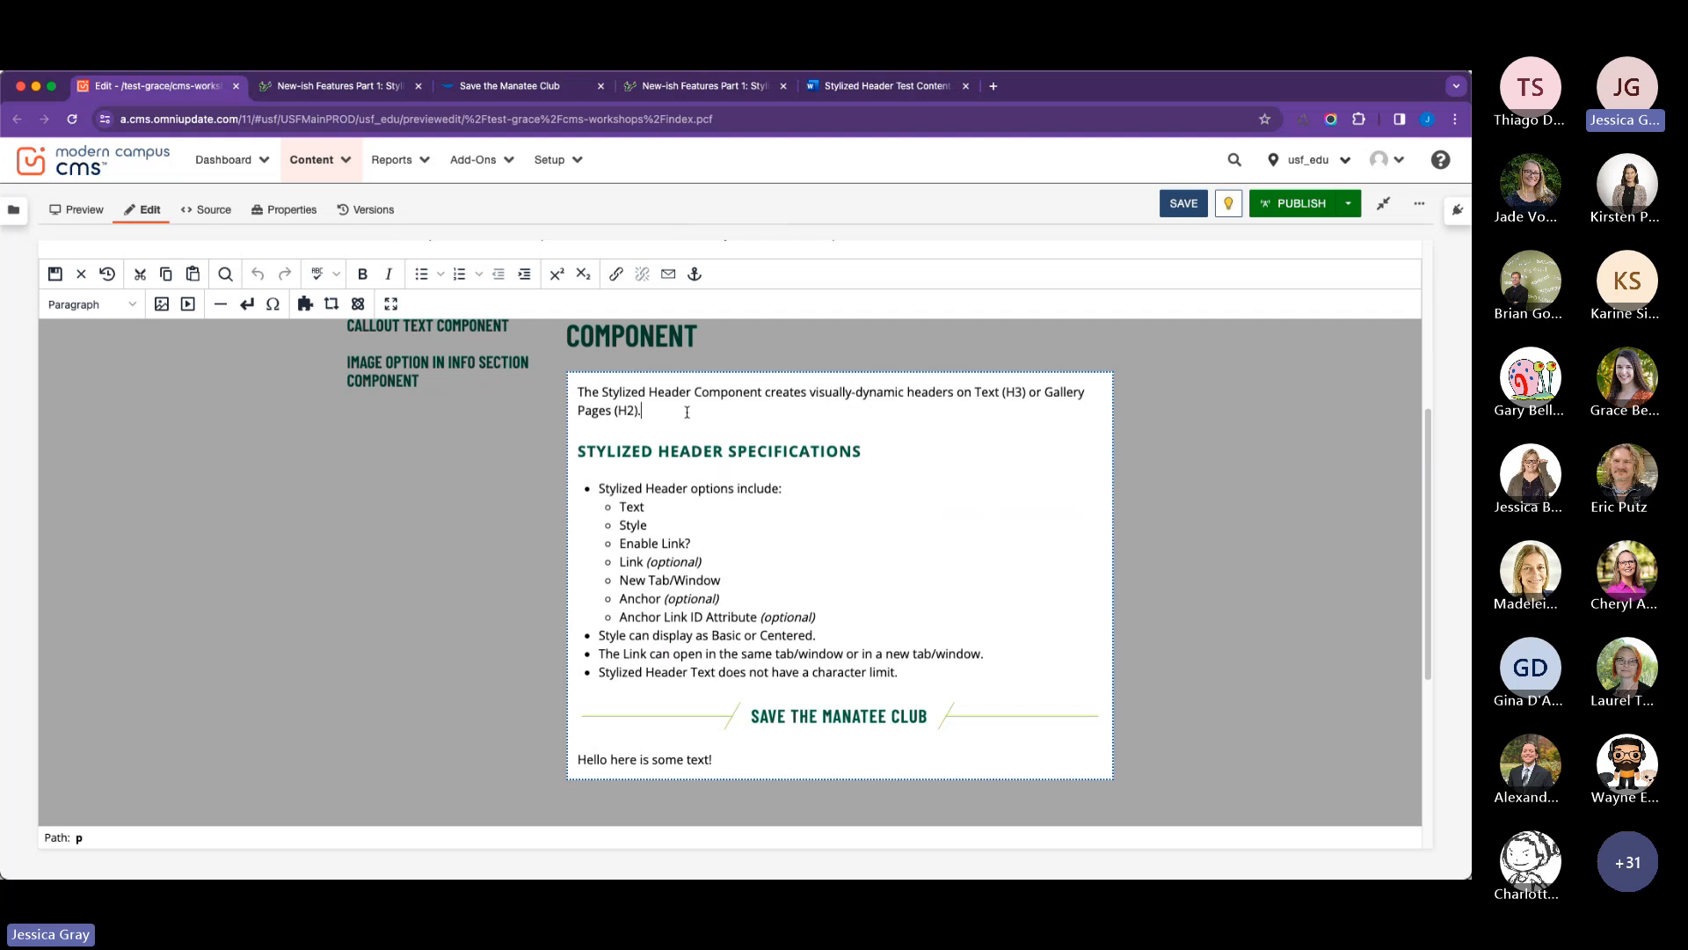
{"action": "key", "text": "Return"}
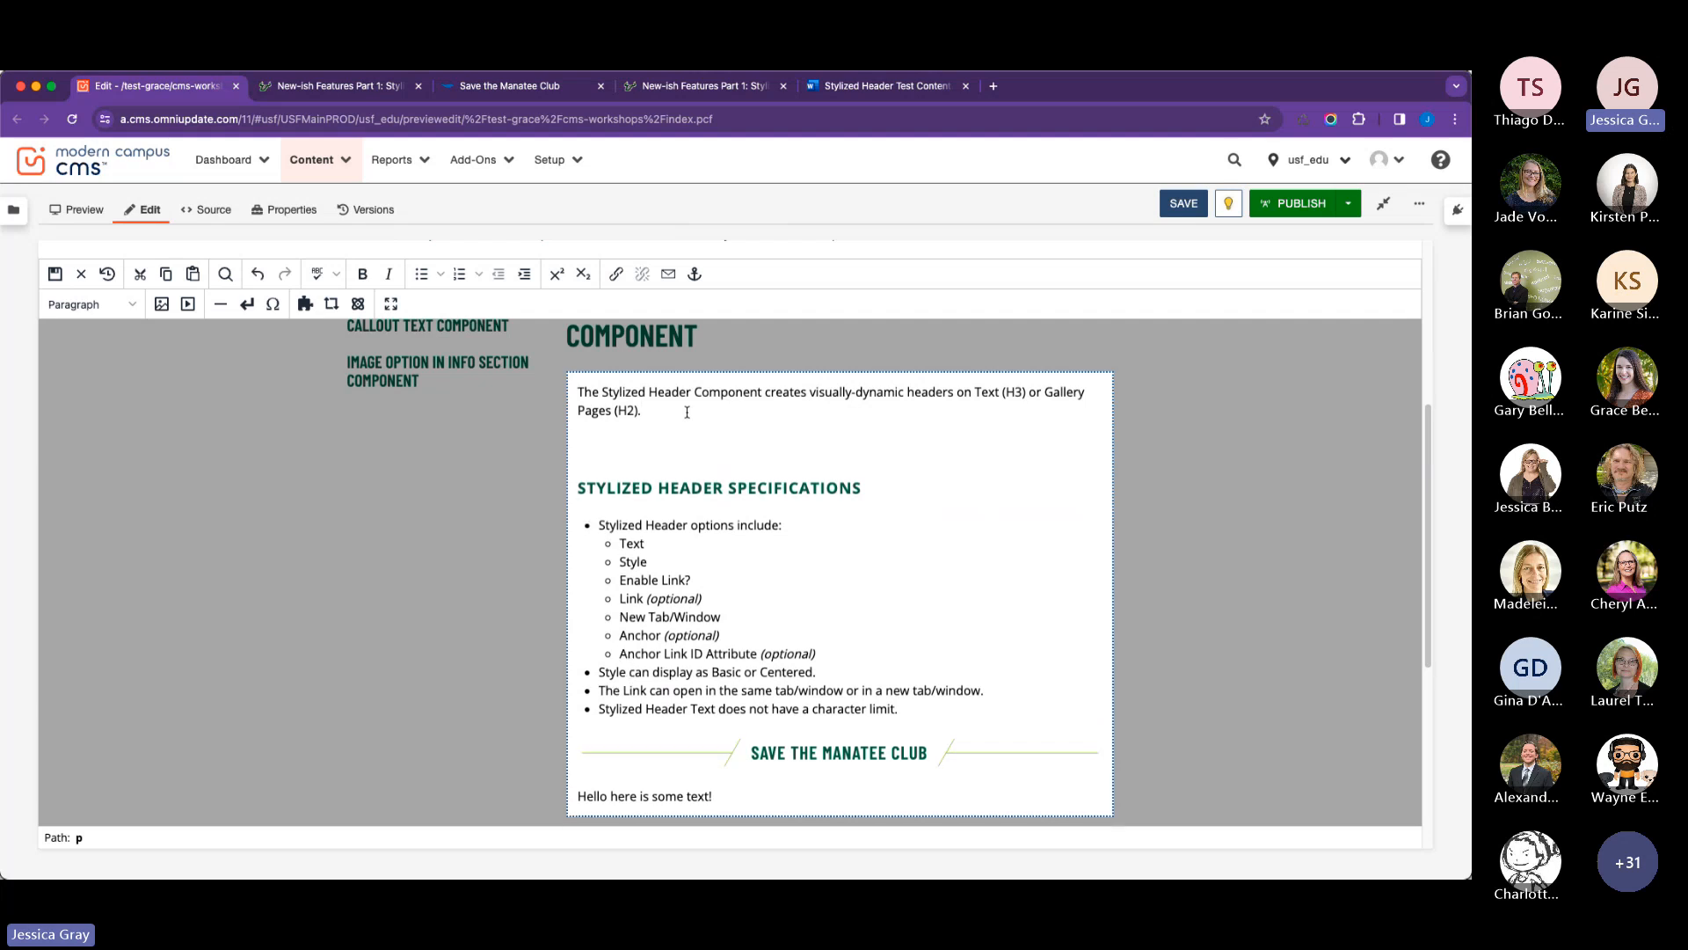
Edit the Save the Manatee Club header: set Enable Anchor to Yes, enter manatee as the Anchor Link ID Attribute, and save the component.
{"action": "left_click", "coordinate": [704, 752]}
{"action": "scroll", "coordinate": [743, 619], "scroll_direction": "down", "scroll_amount": 3}
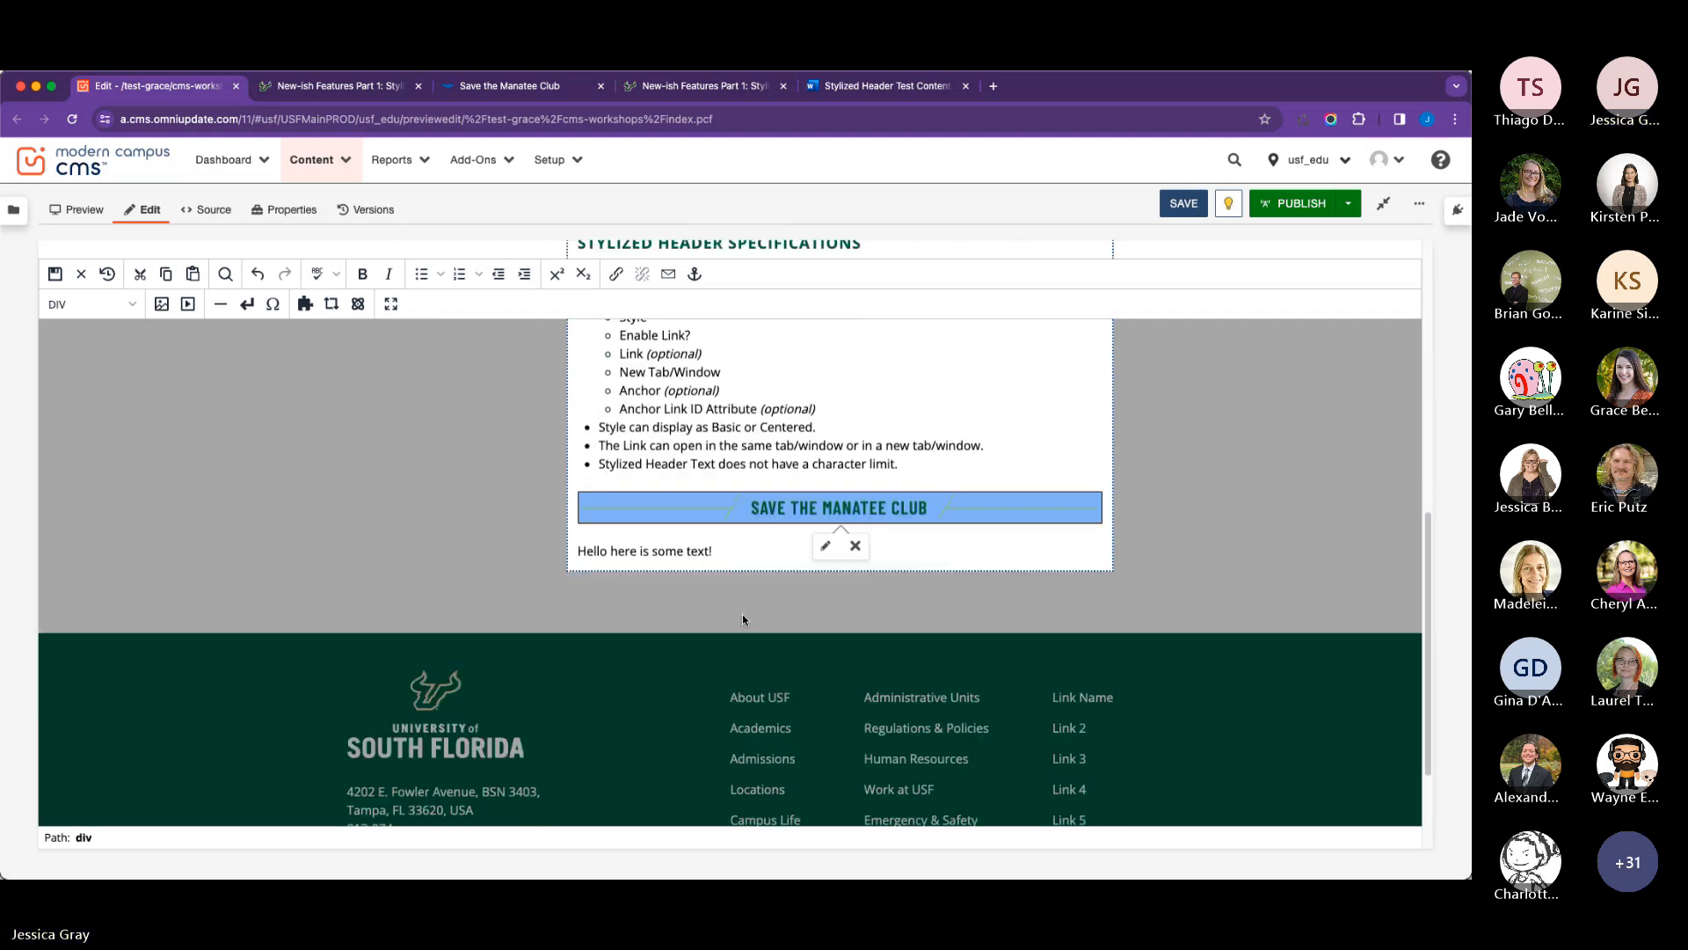
{"action": "left_click", "coordinate": [825, 545]}
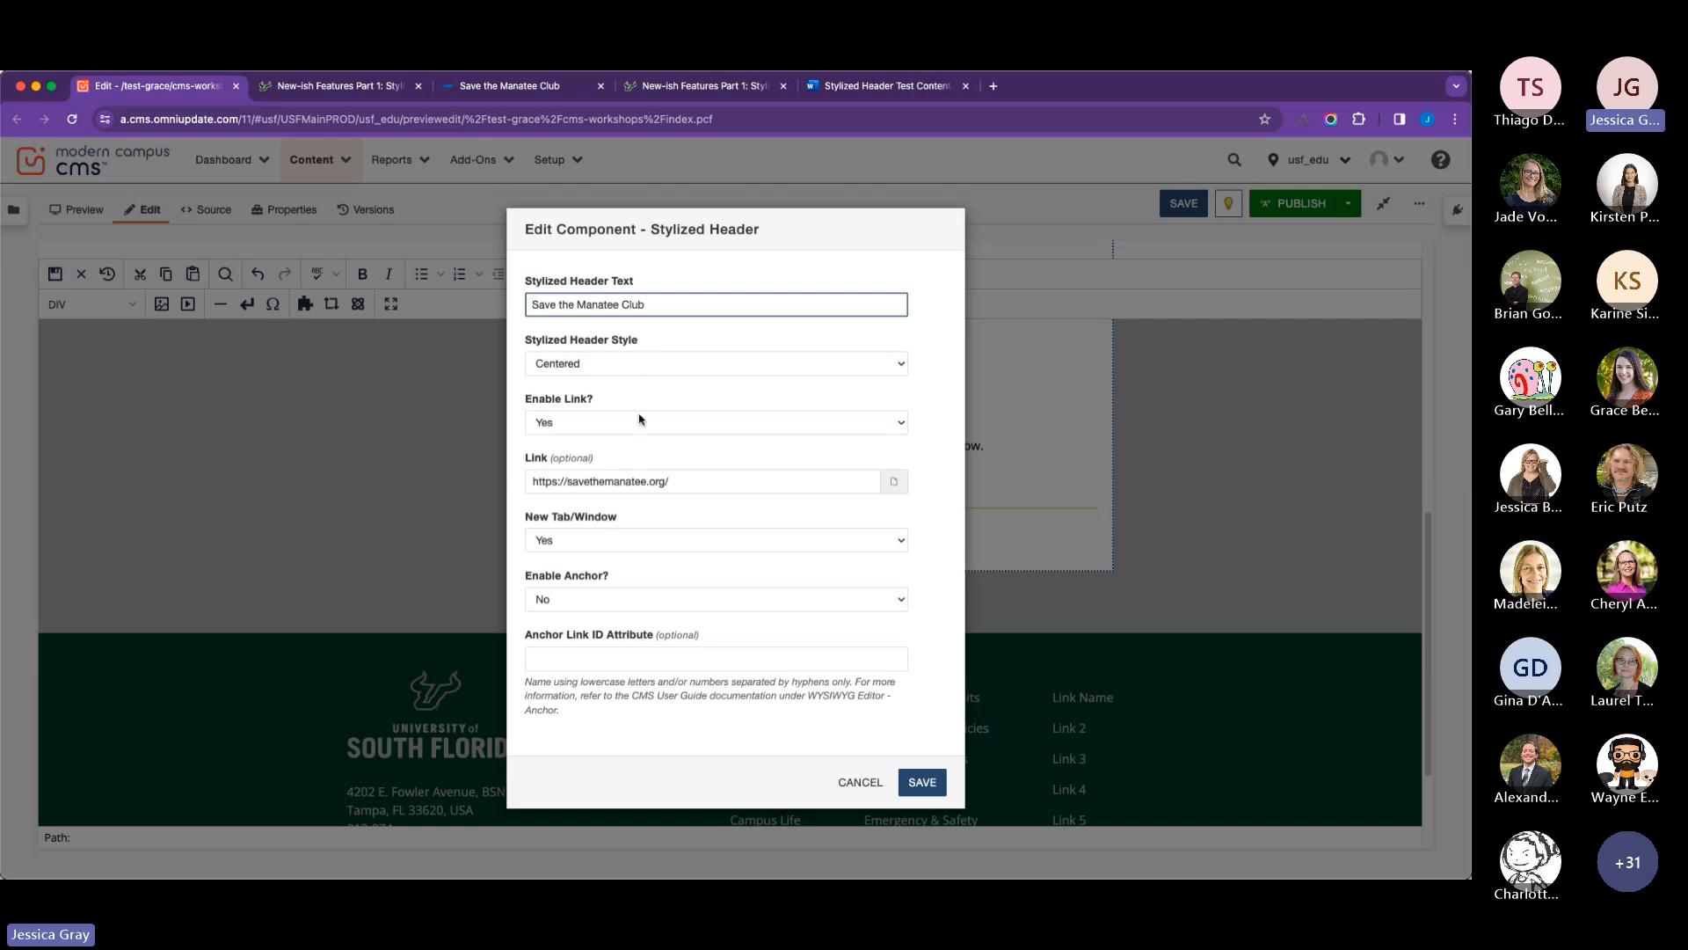
{"action": "left_click", "coordinate": [618, 607]}
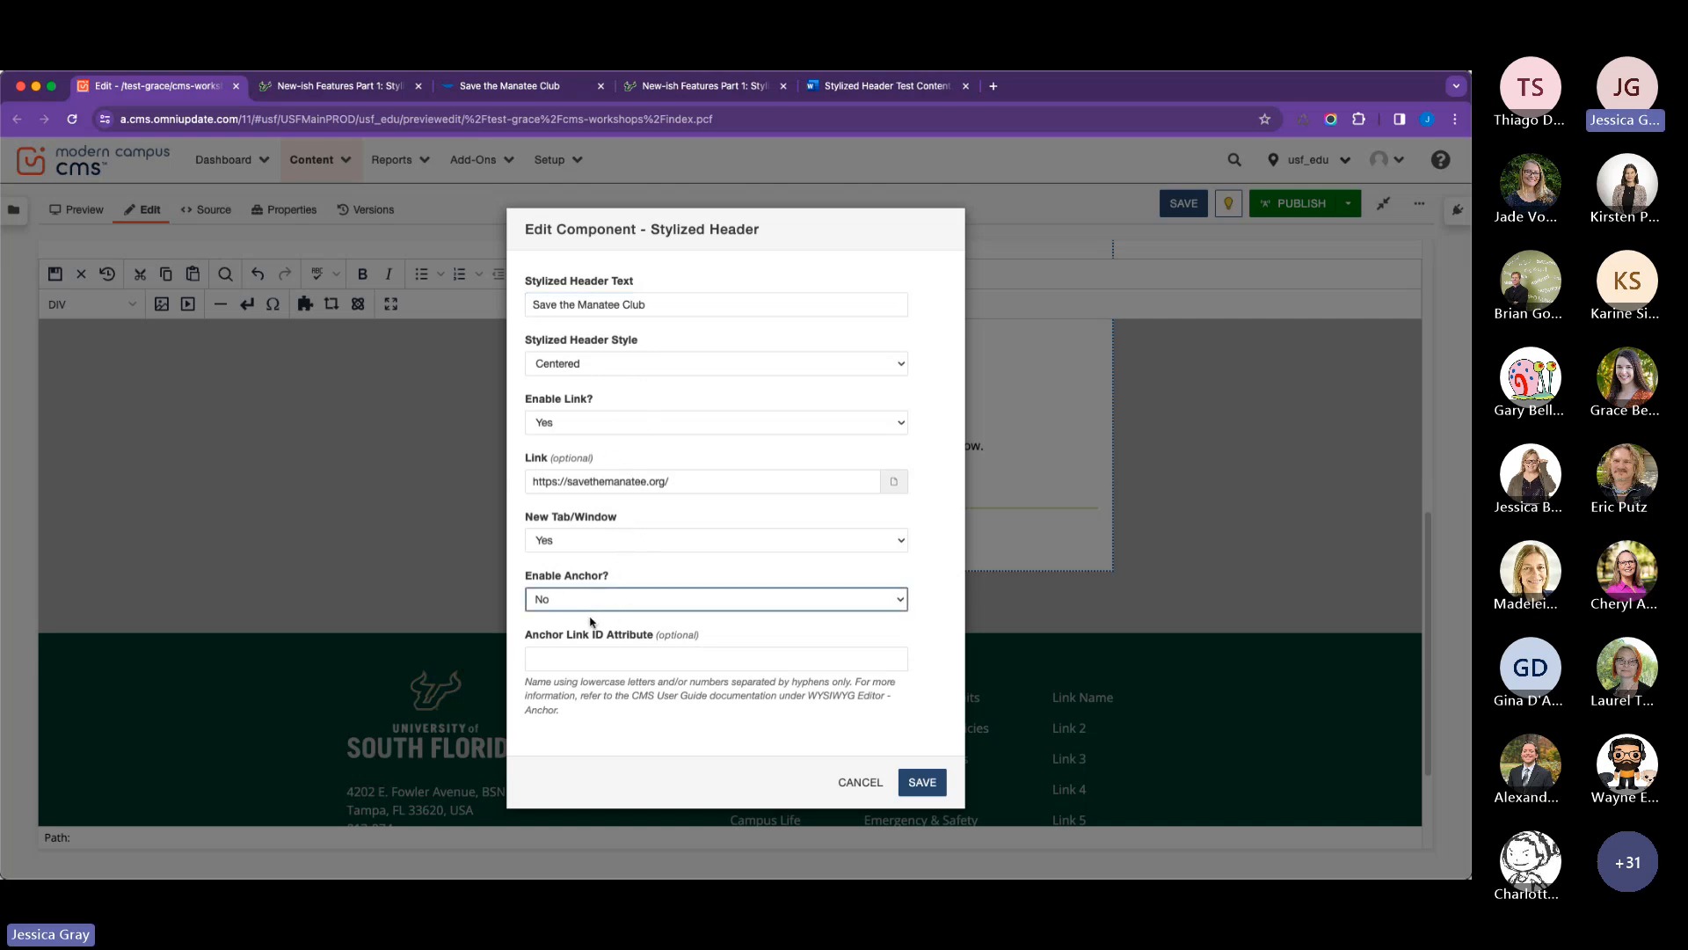
{"action": "key", "text": "y"}
{"action": "left_click", "coordinate": [593, 659]}
{"action": "type", "text": "ma"}
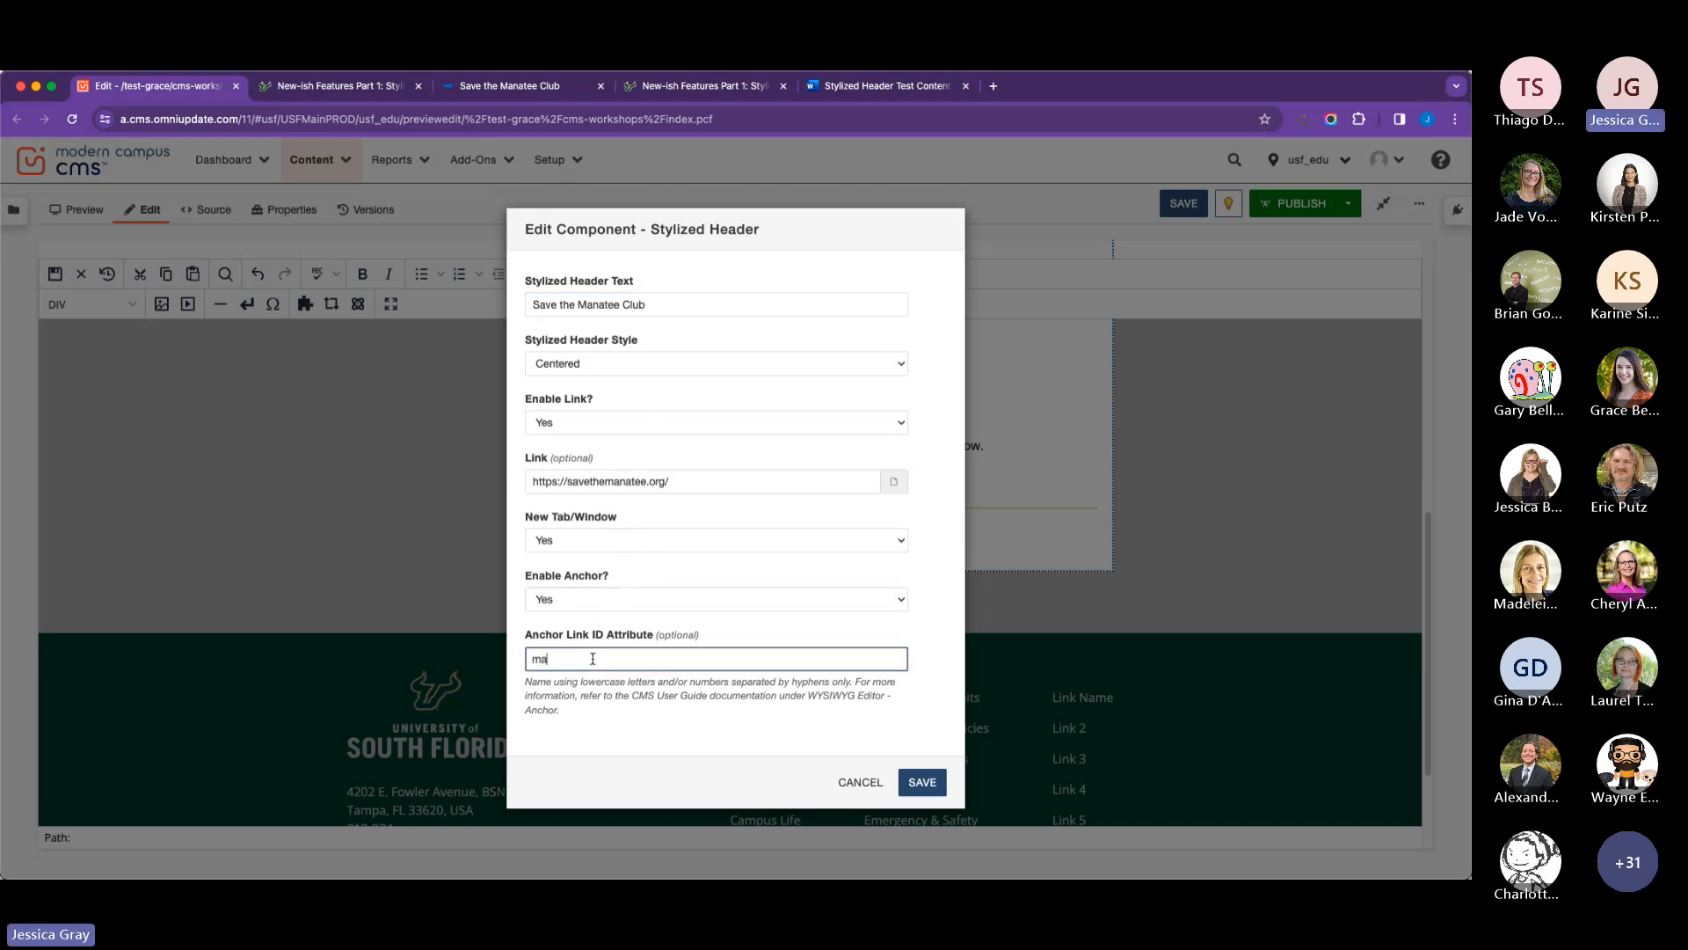
{"action": "type", "text": "natee"}
{"action": "left_click", "coordinate": [923, 782]}
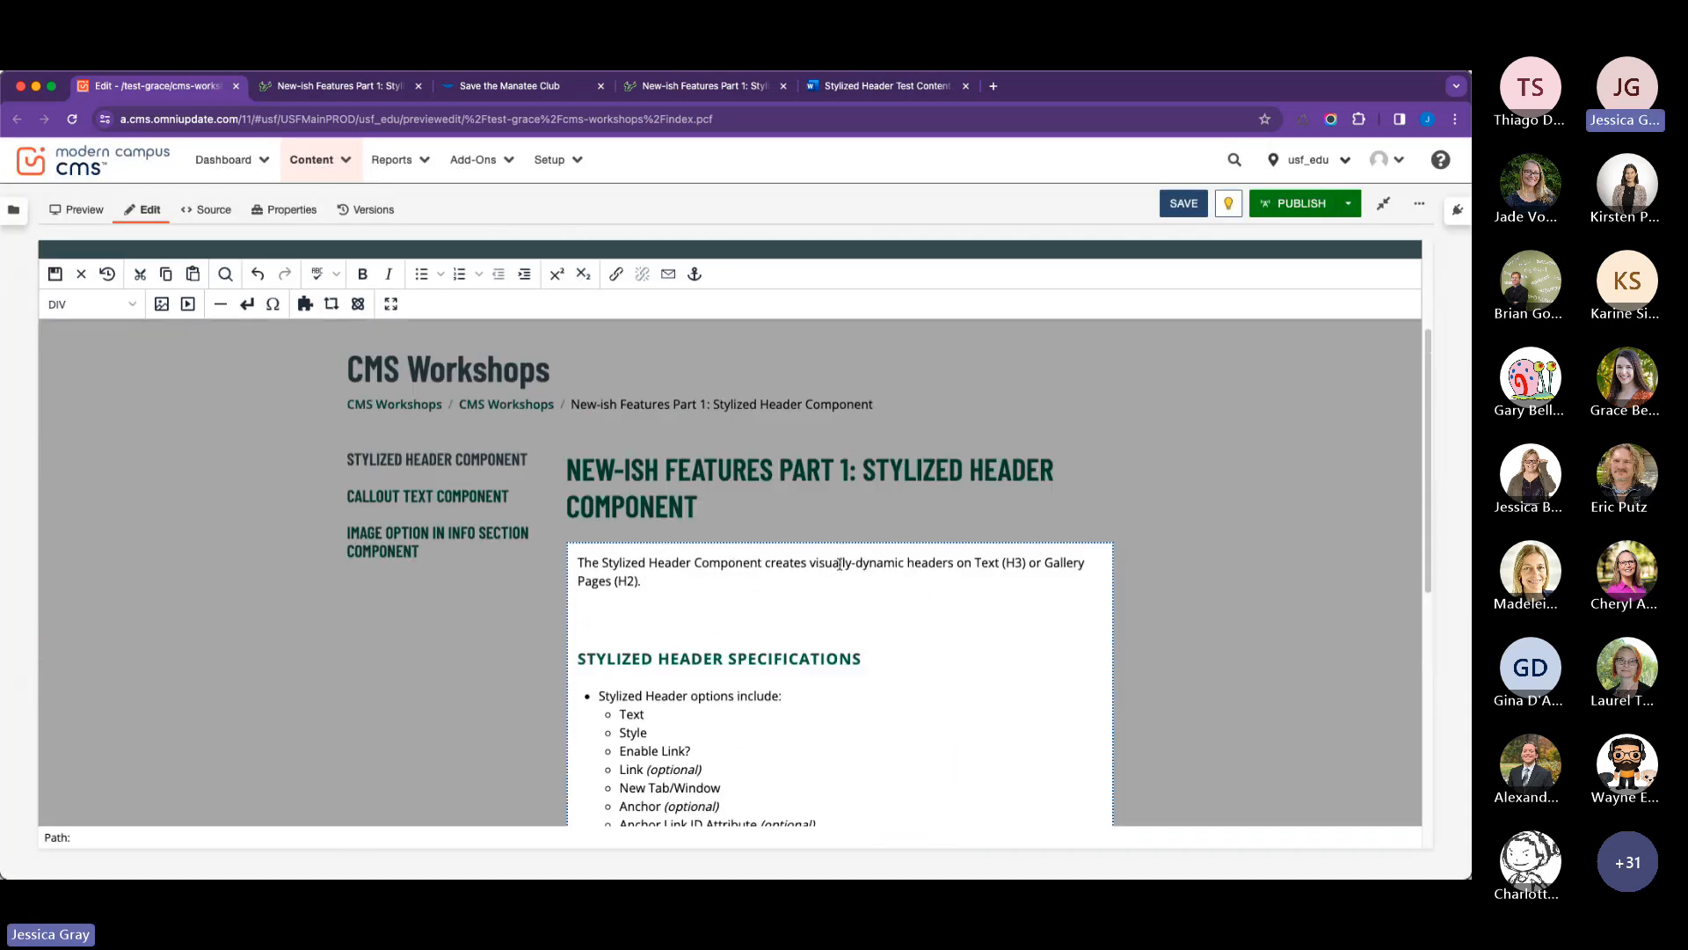
Enter the text "Anchor link" in the blank paragraph above Stylized Header Specifications.
{"action": "left_click", "coordinate": [647, 612]}
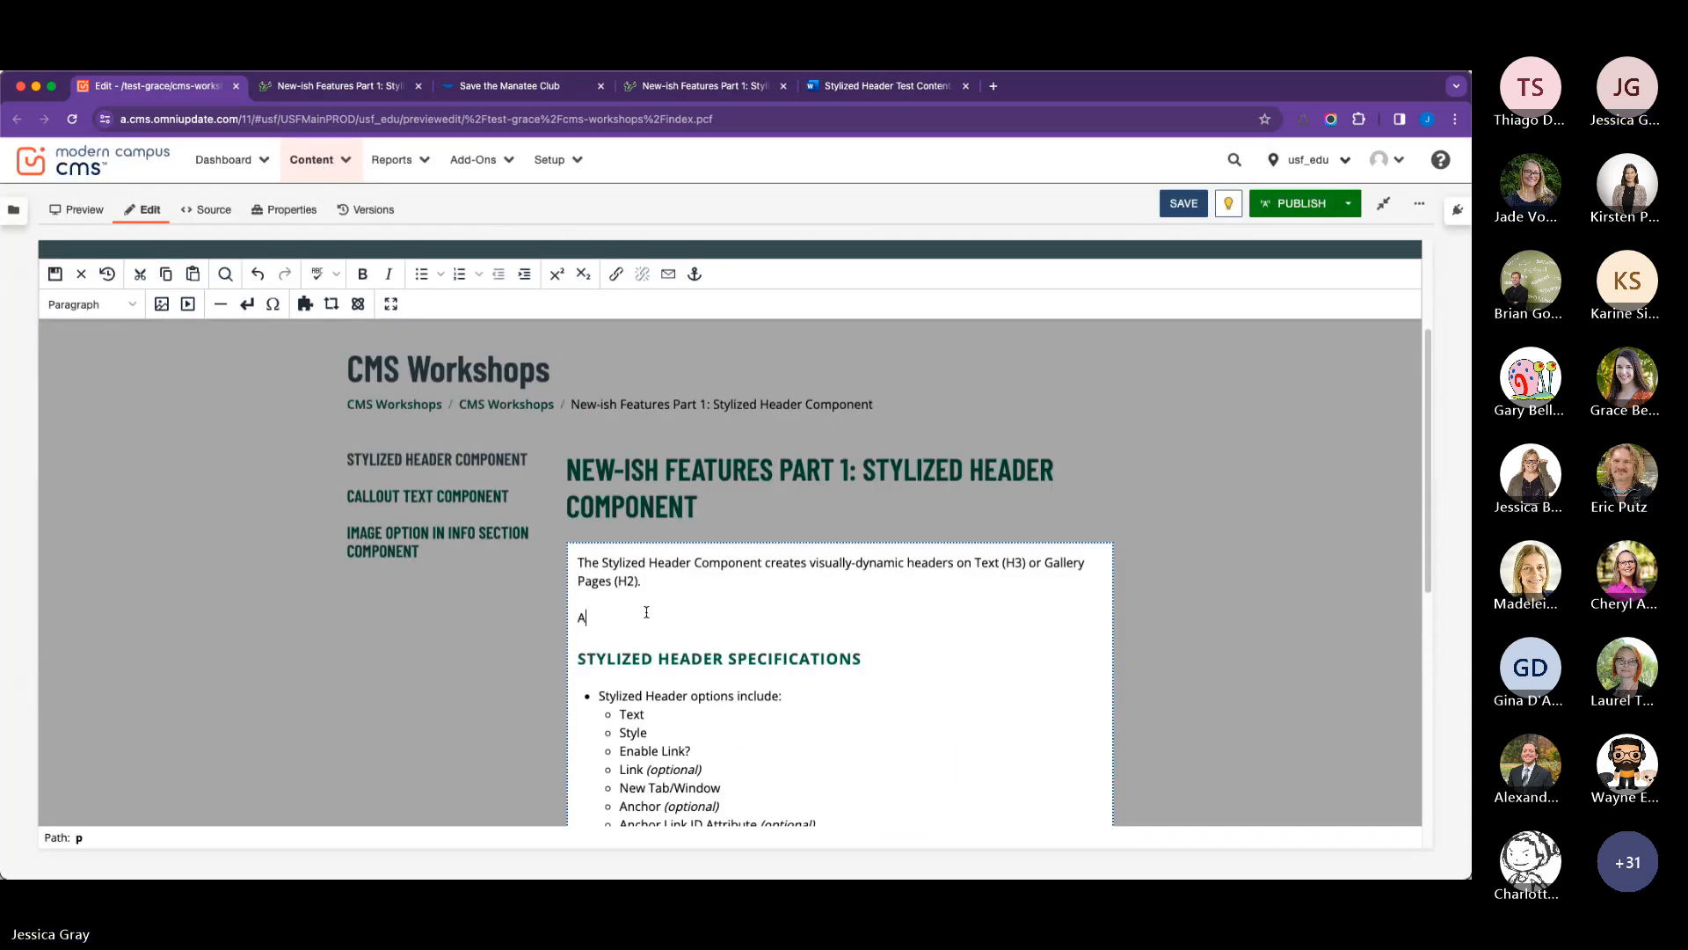
{"action": "type", "text": "Anchor link"}
{"action": "left_click", "coordinate": [616, 274]}
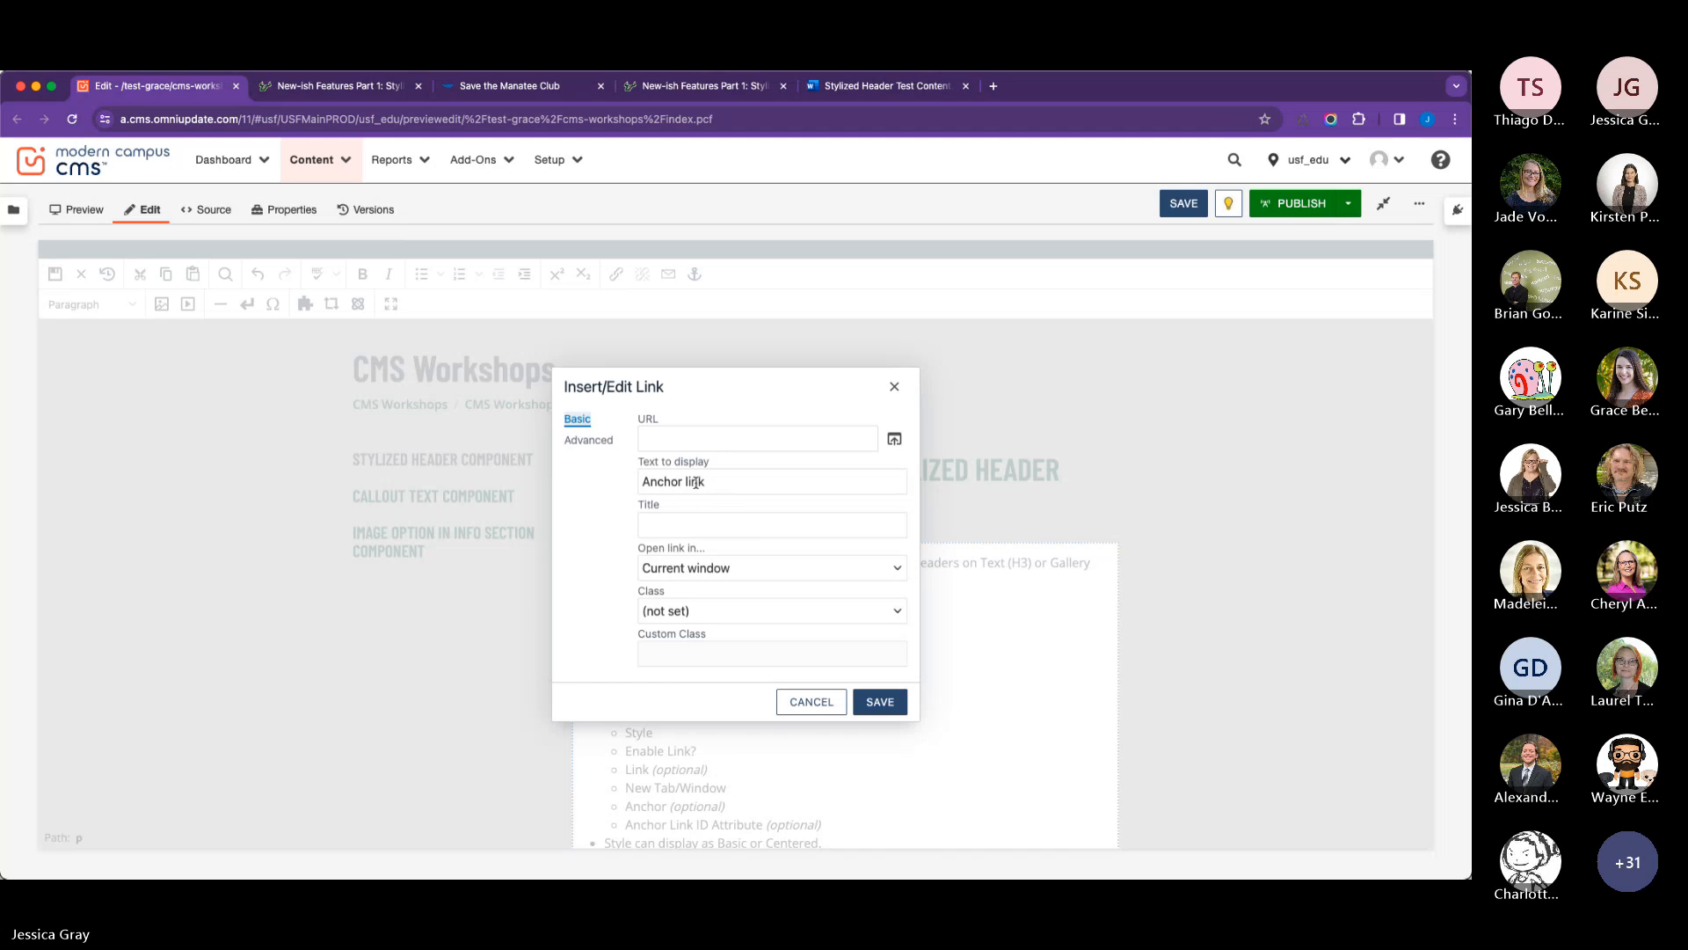
{"action": "left_click", "coordinate": [813, 701]}
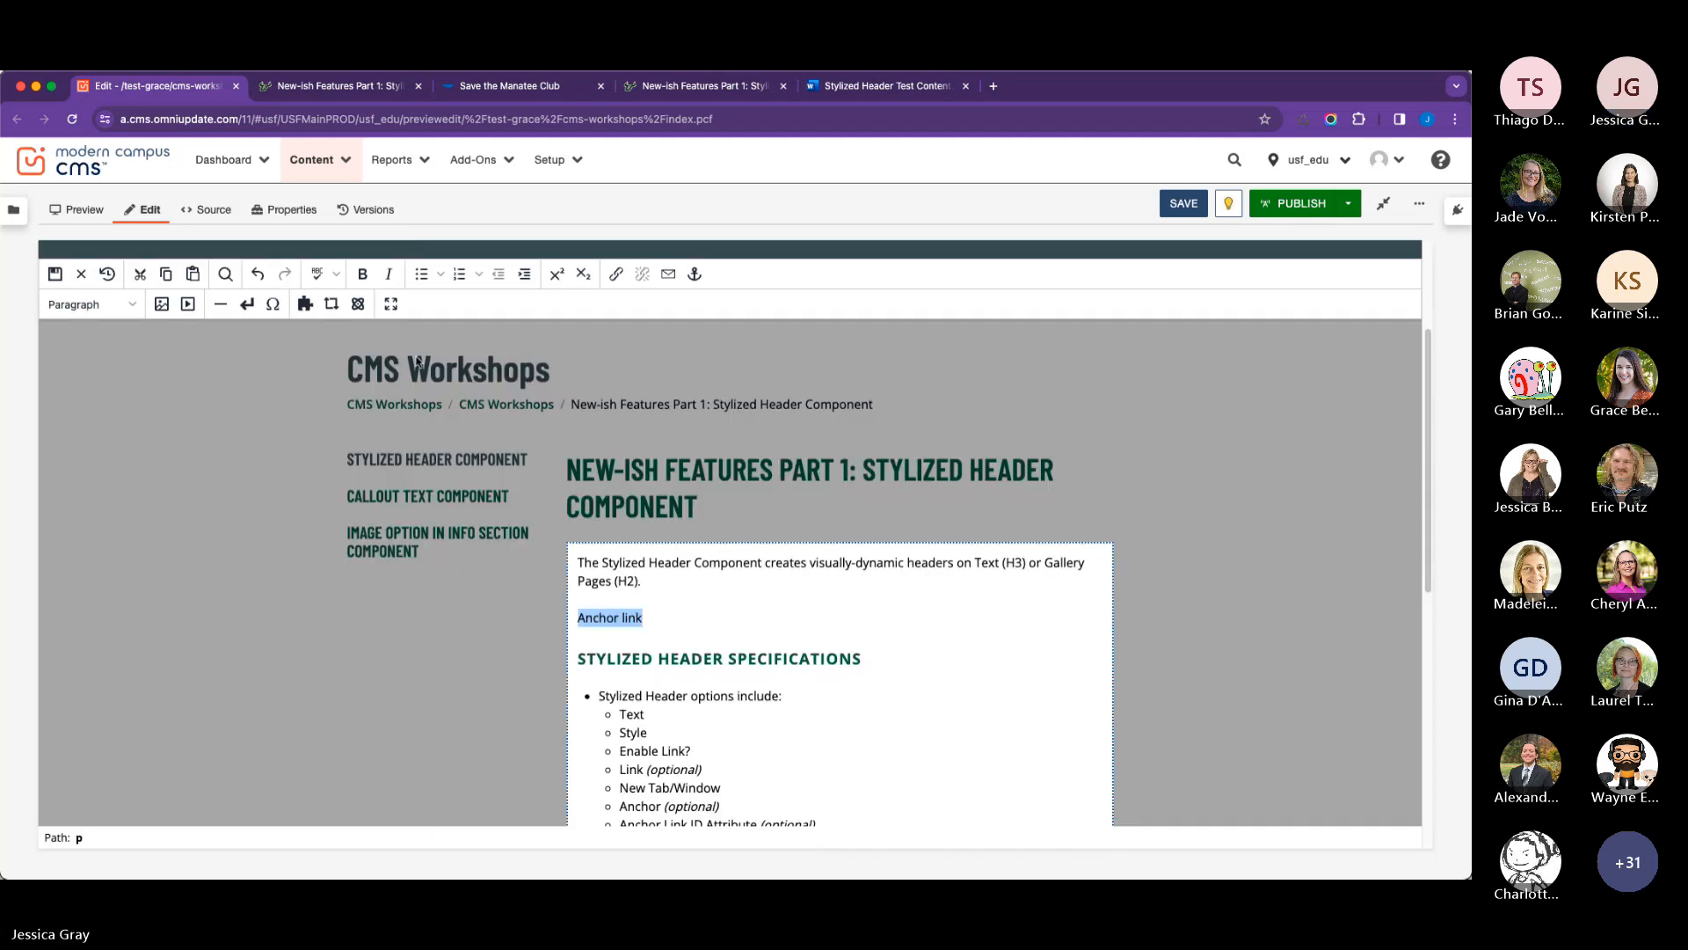
{"action": "left_click", "coordinate": [358, 303]}
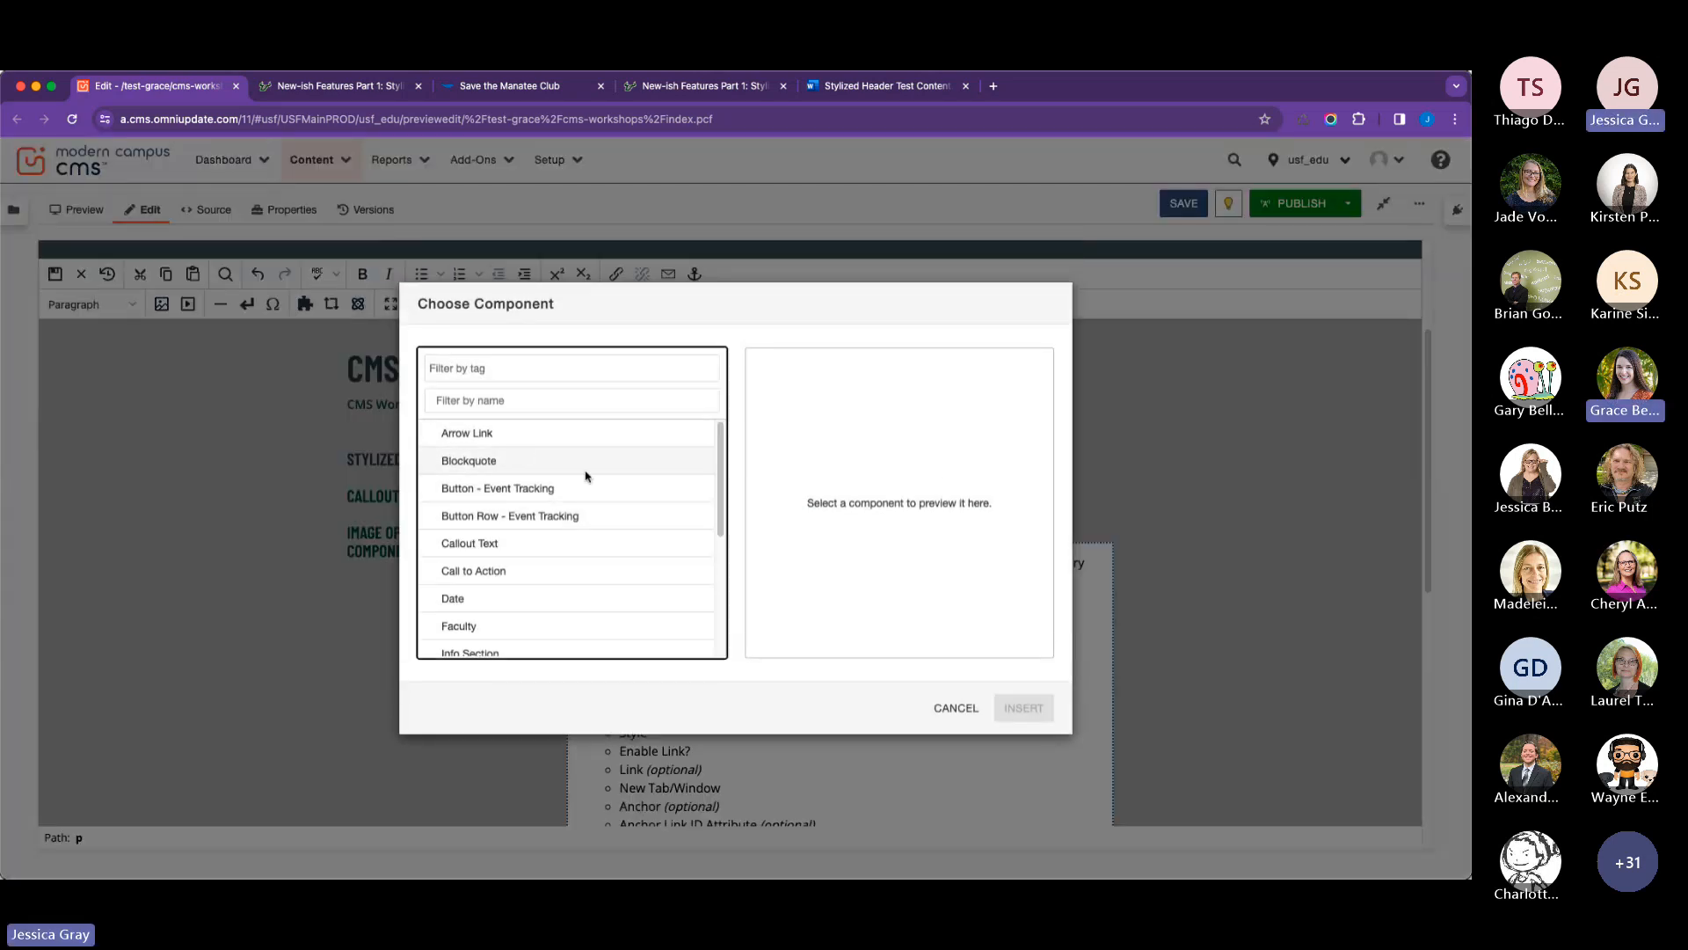
{"action": "scroll", "coordinate": [571, 537], "scroll_direction": "down", "scroll_amount": 5}
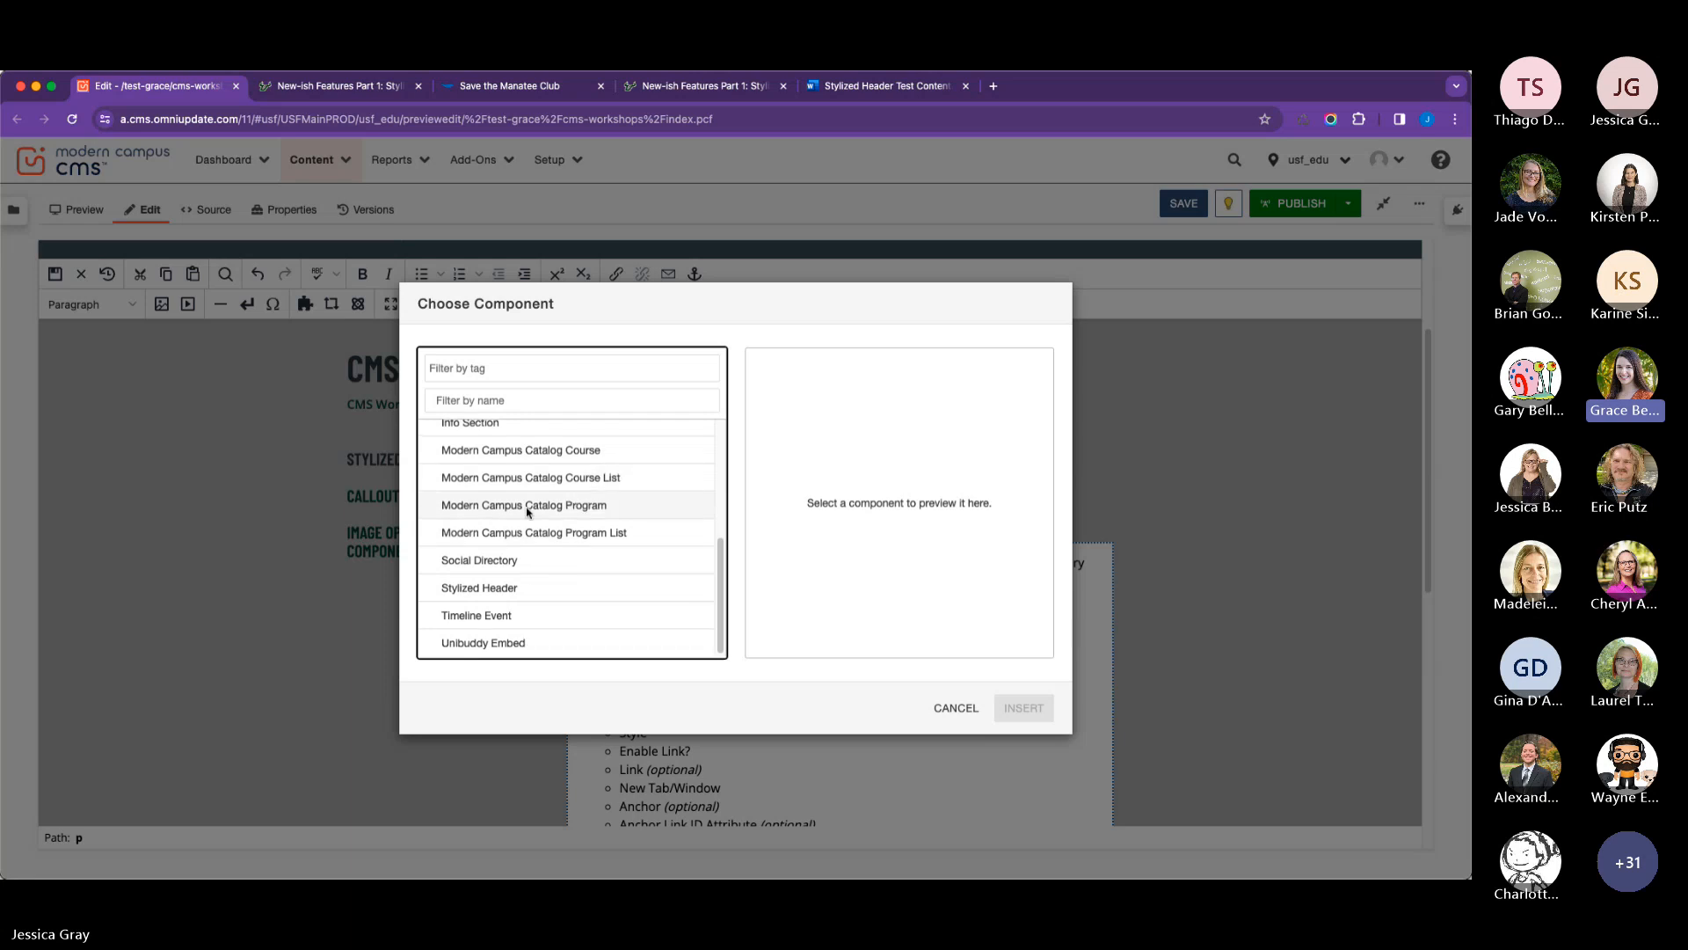
{"action": "scroll", "coordinate": [572, 505], "scroll_direction": "up", "scroll_amount": 5}
{"action": "left_click", "coordinate": [956, 707]}
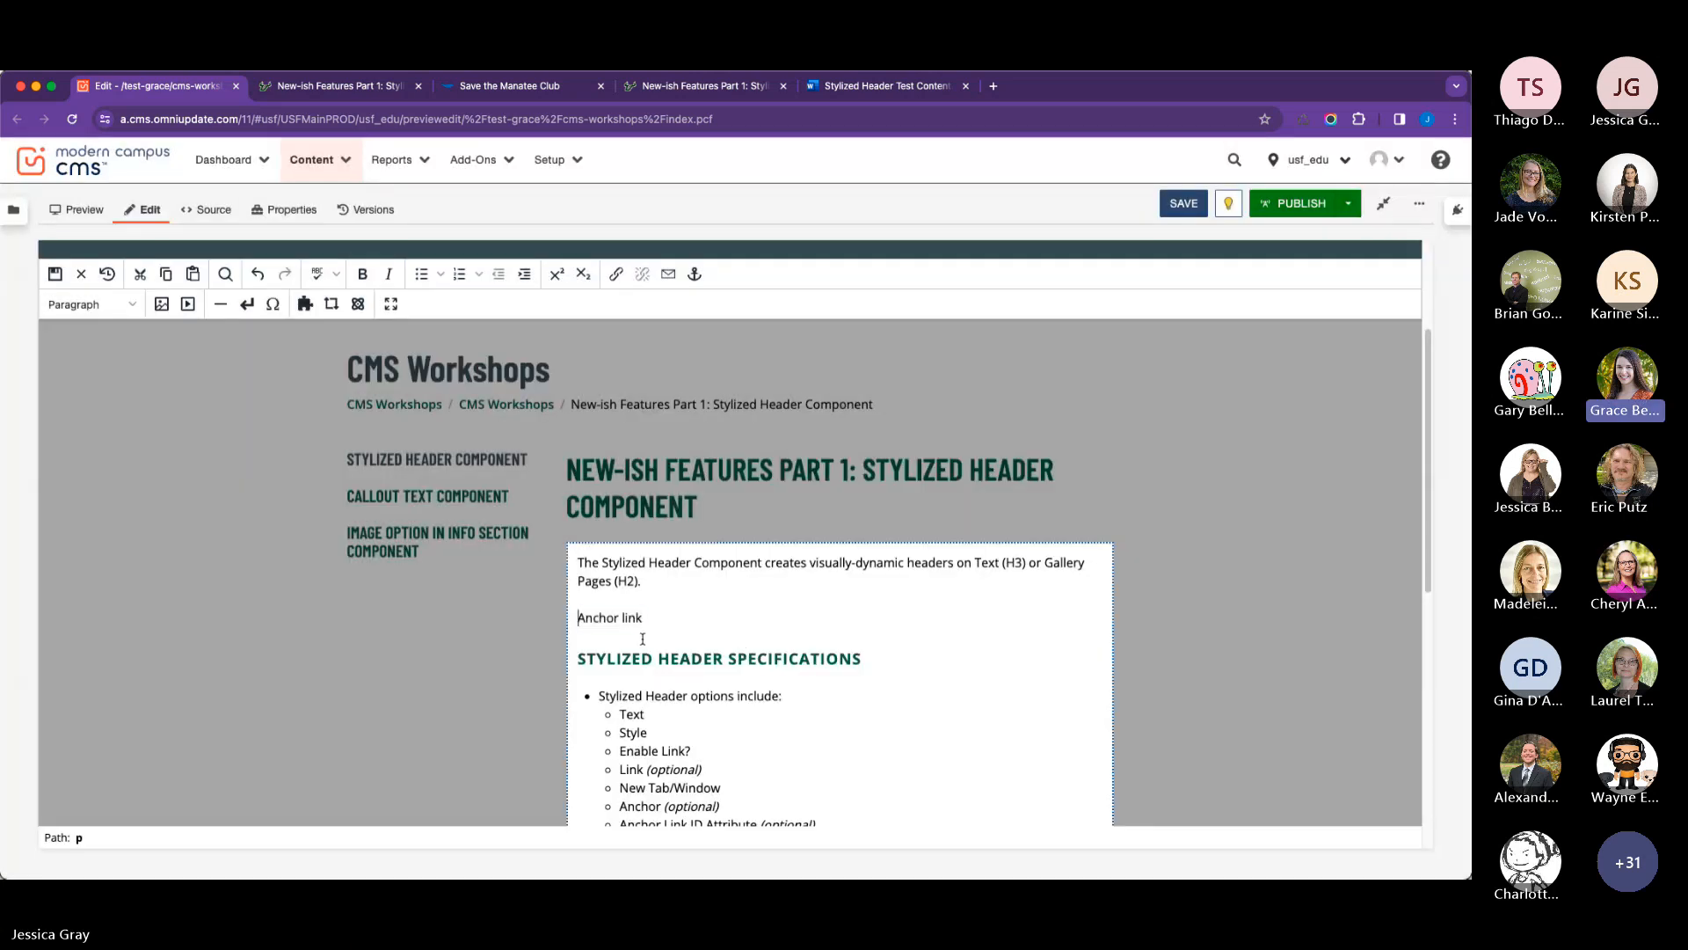
Insert an anchor with the ID manatee on the "Anchor link" text.
{"action": "left_click_drag", "start_coordinate": [663, 625], "coordinate": [576, 624]}
{"action": "left_click", "coordinate": [695, 275]}
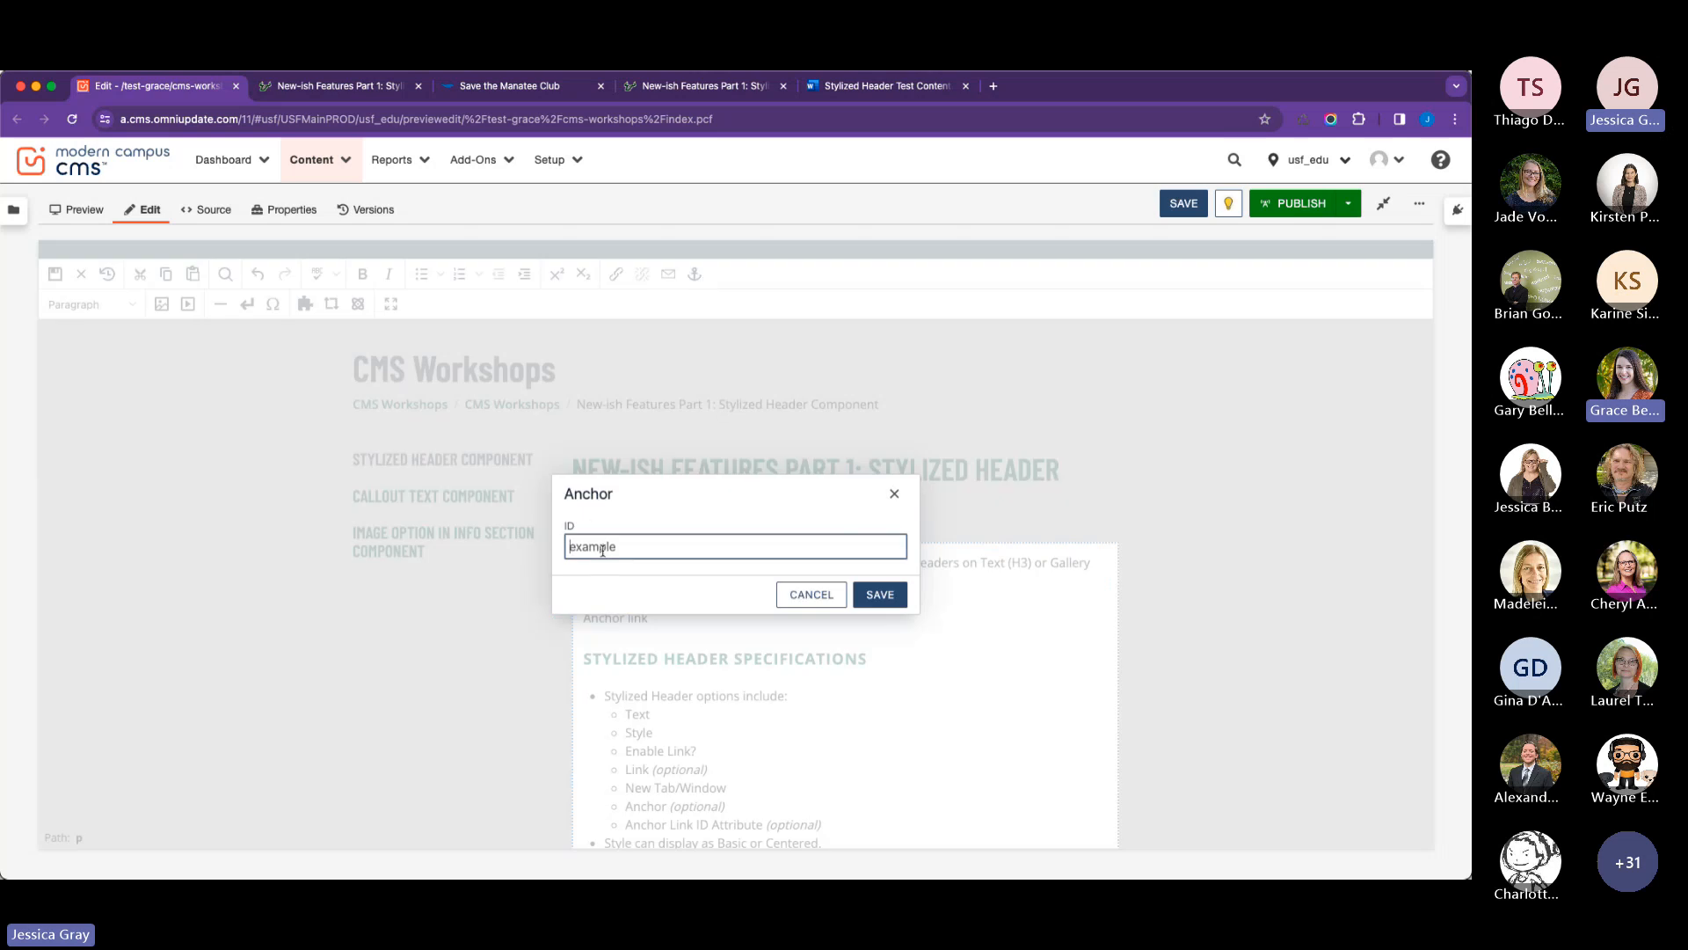
{"action": "type", "text": "manatee"}
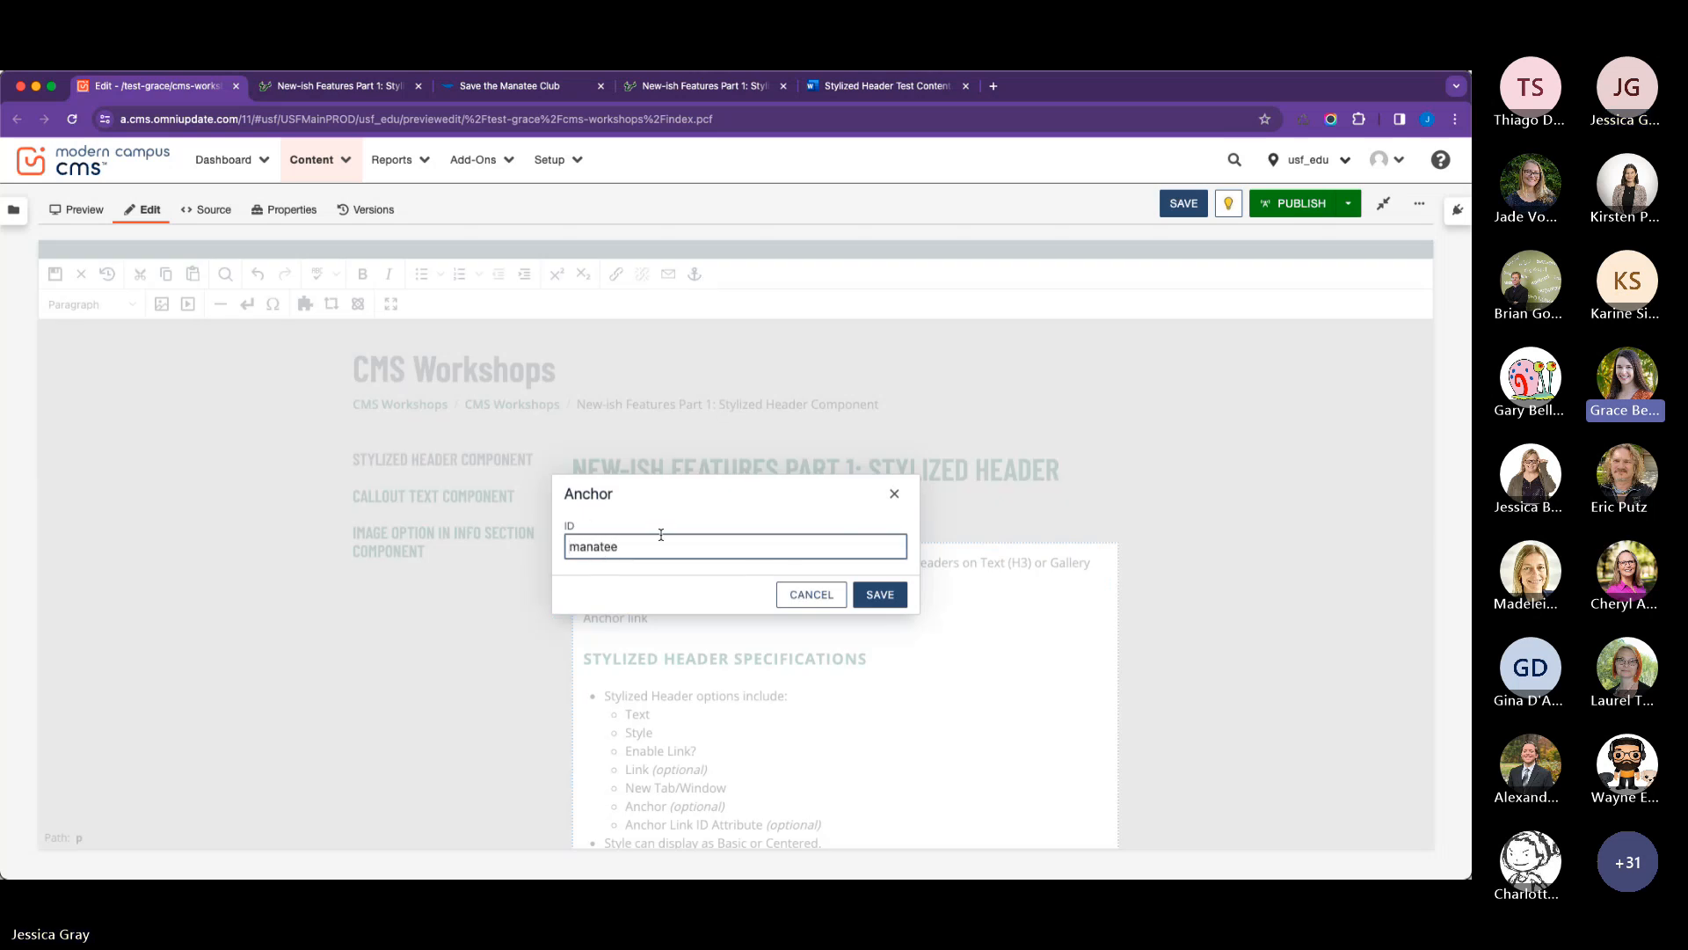
{"action": "left_click", "coordinate": [875, 597]}
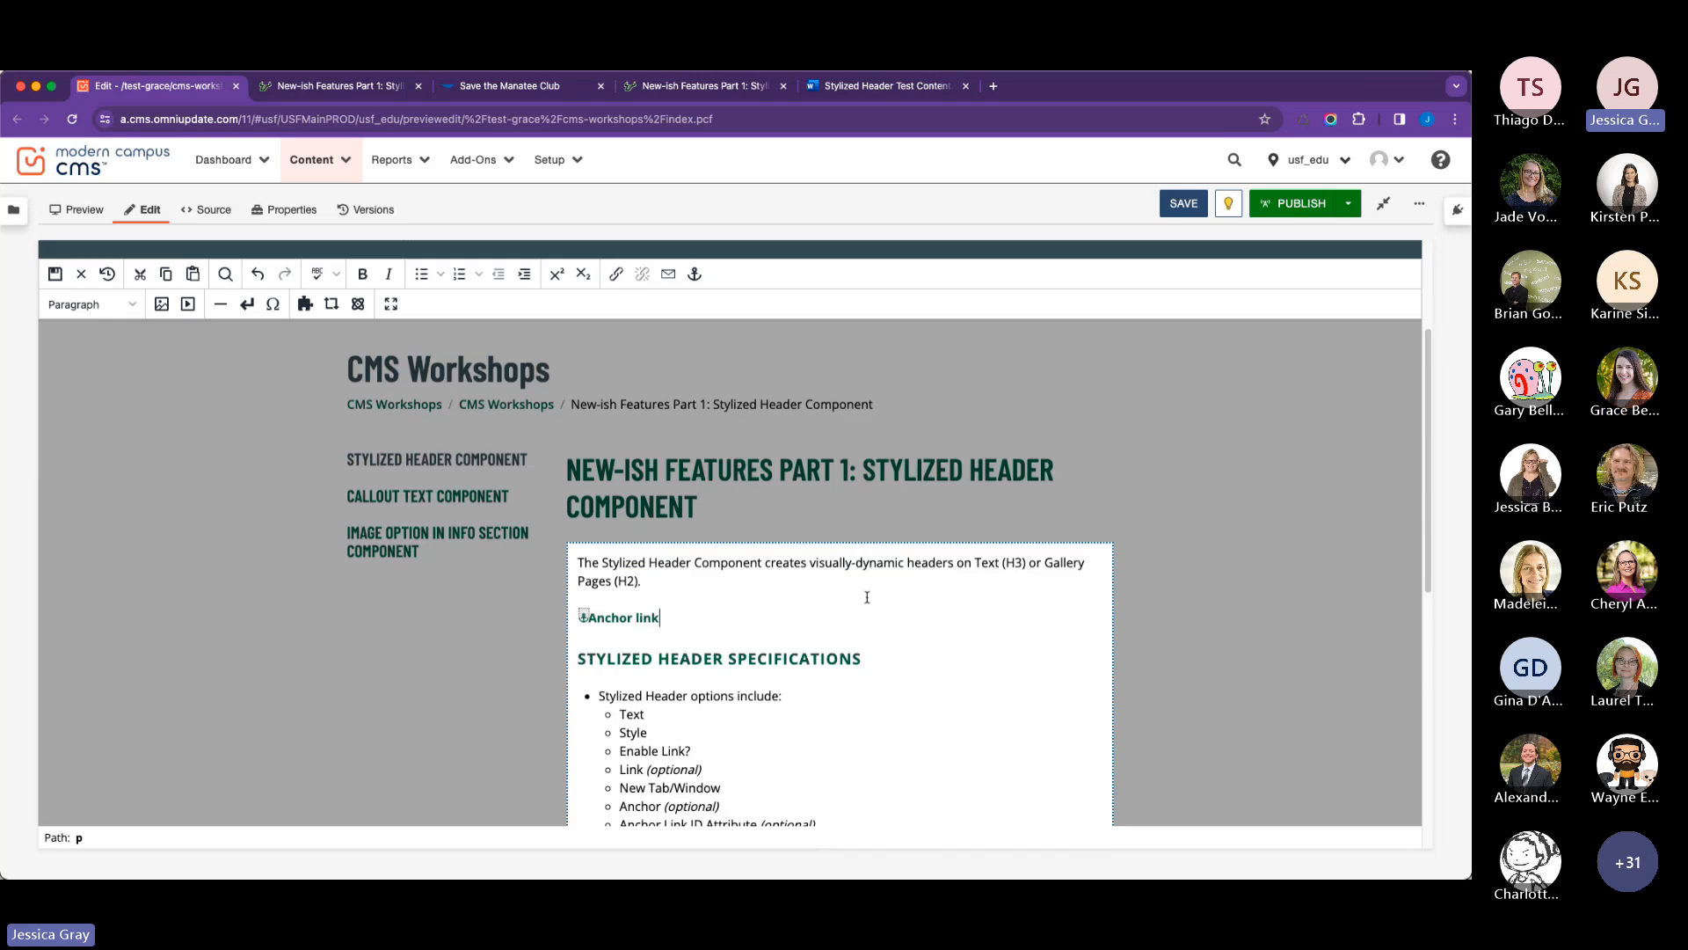
Save the page, publish index.pcf and view the published page in a new window.
{"action": "left_click", "coordinate": [1196, 206]}
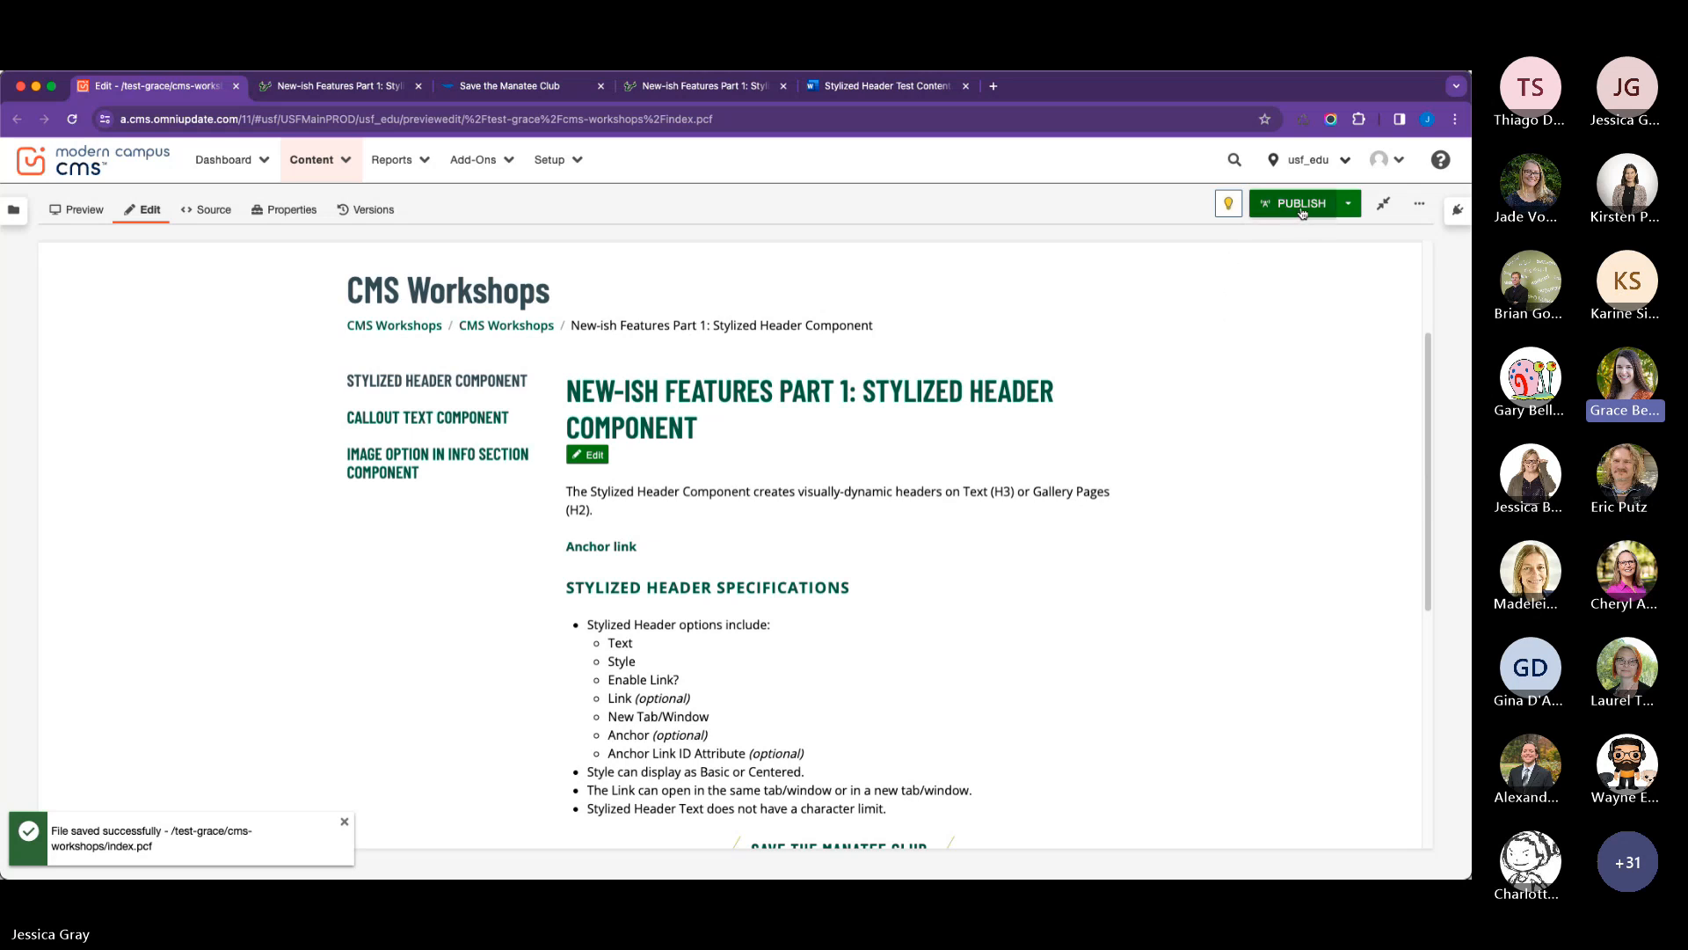
{"action": "left_click", "coordinate": [1272, 214]}
{"action": "left_click", "coordinate": [905, 708]}
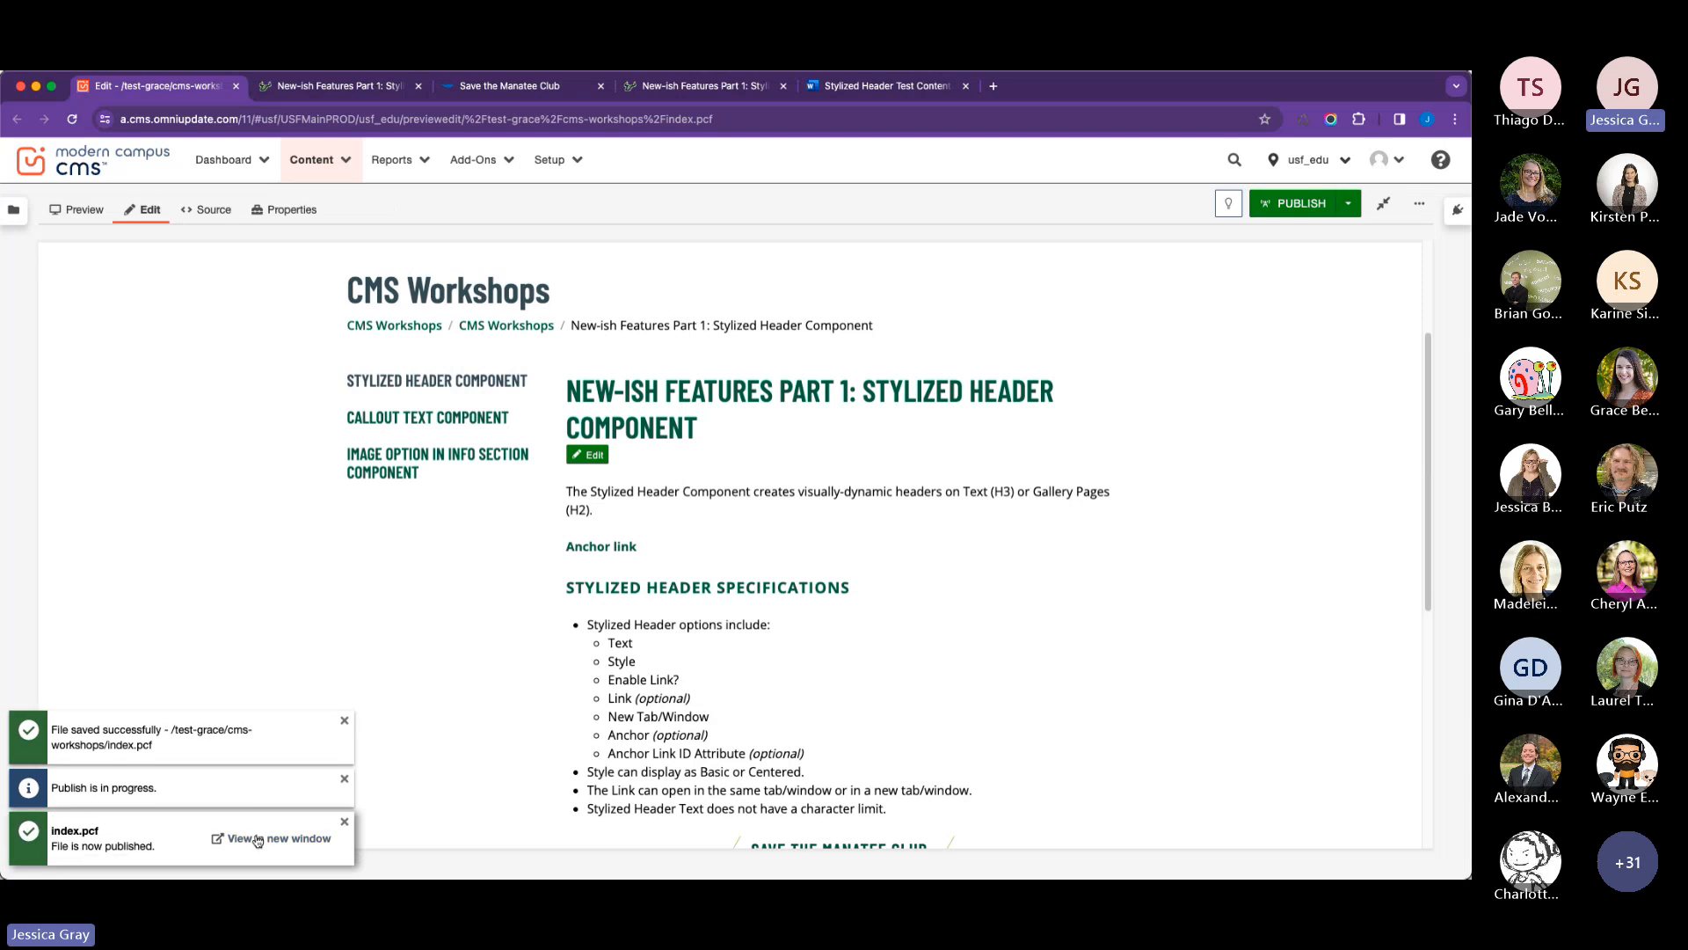
{"action": "left_click", "coordinate": [268, 839]}
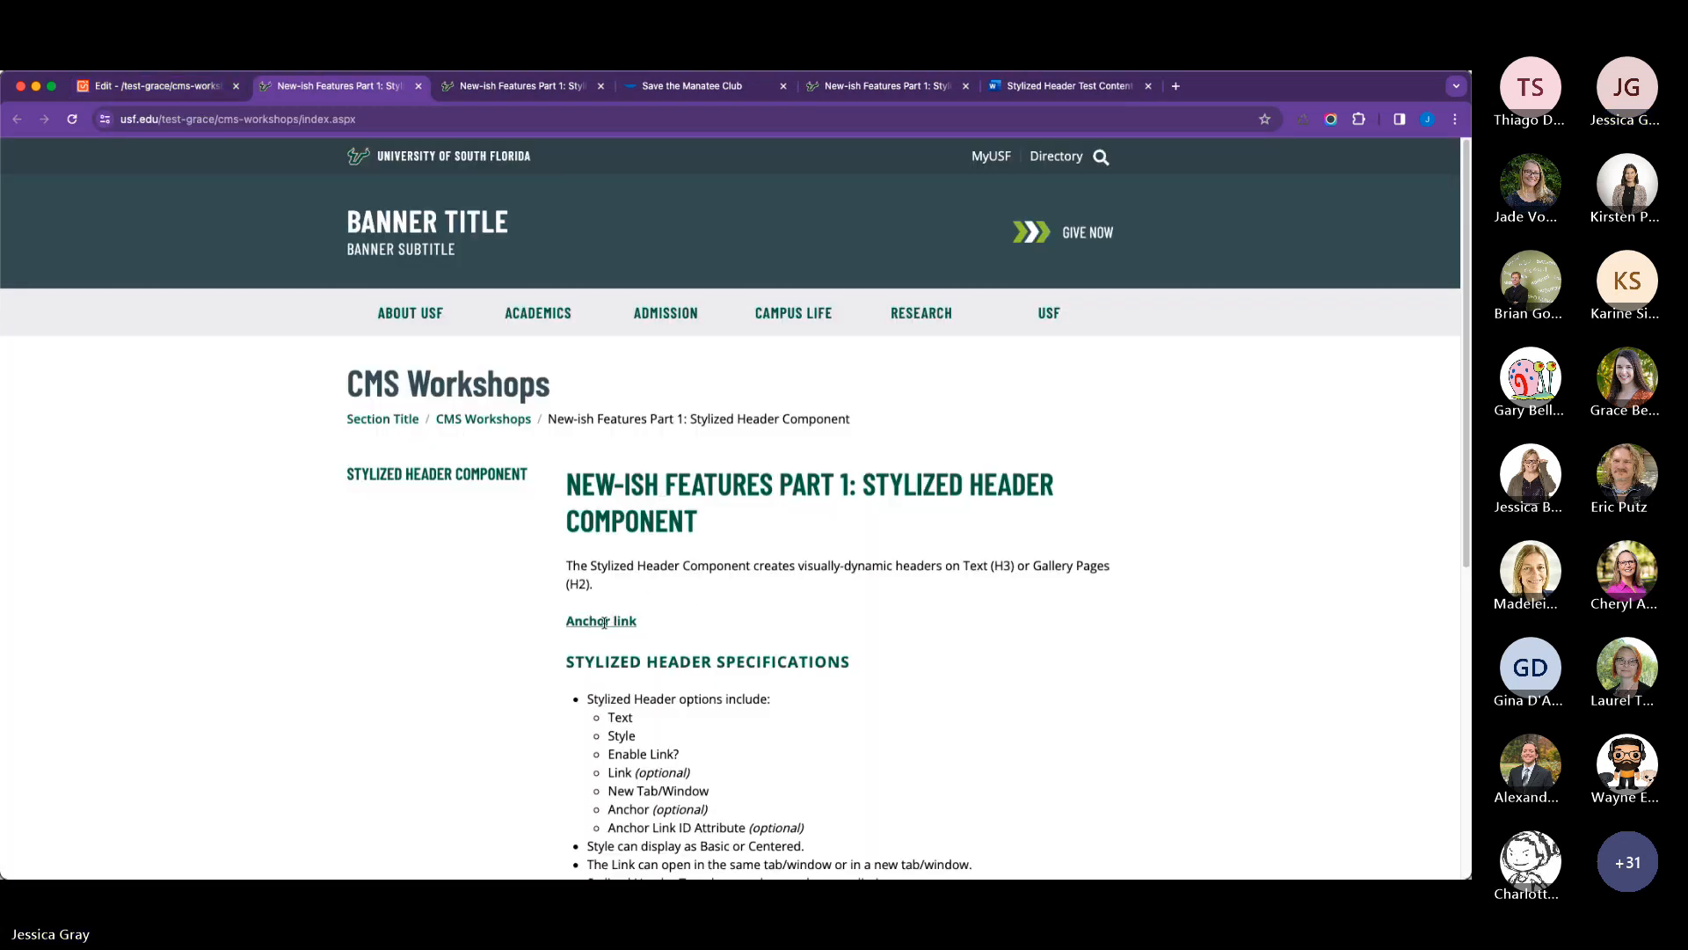
Check the "Anchor link" text and the Save the Manatee Club header on the published page.
{"action": "scroll", "coordinate": [663, 616], "scroll_direction": "down", "scroll_amount": 5}
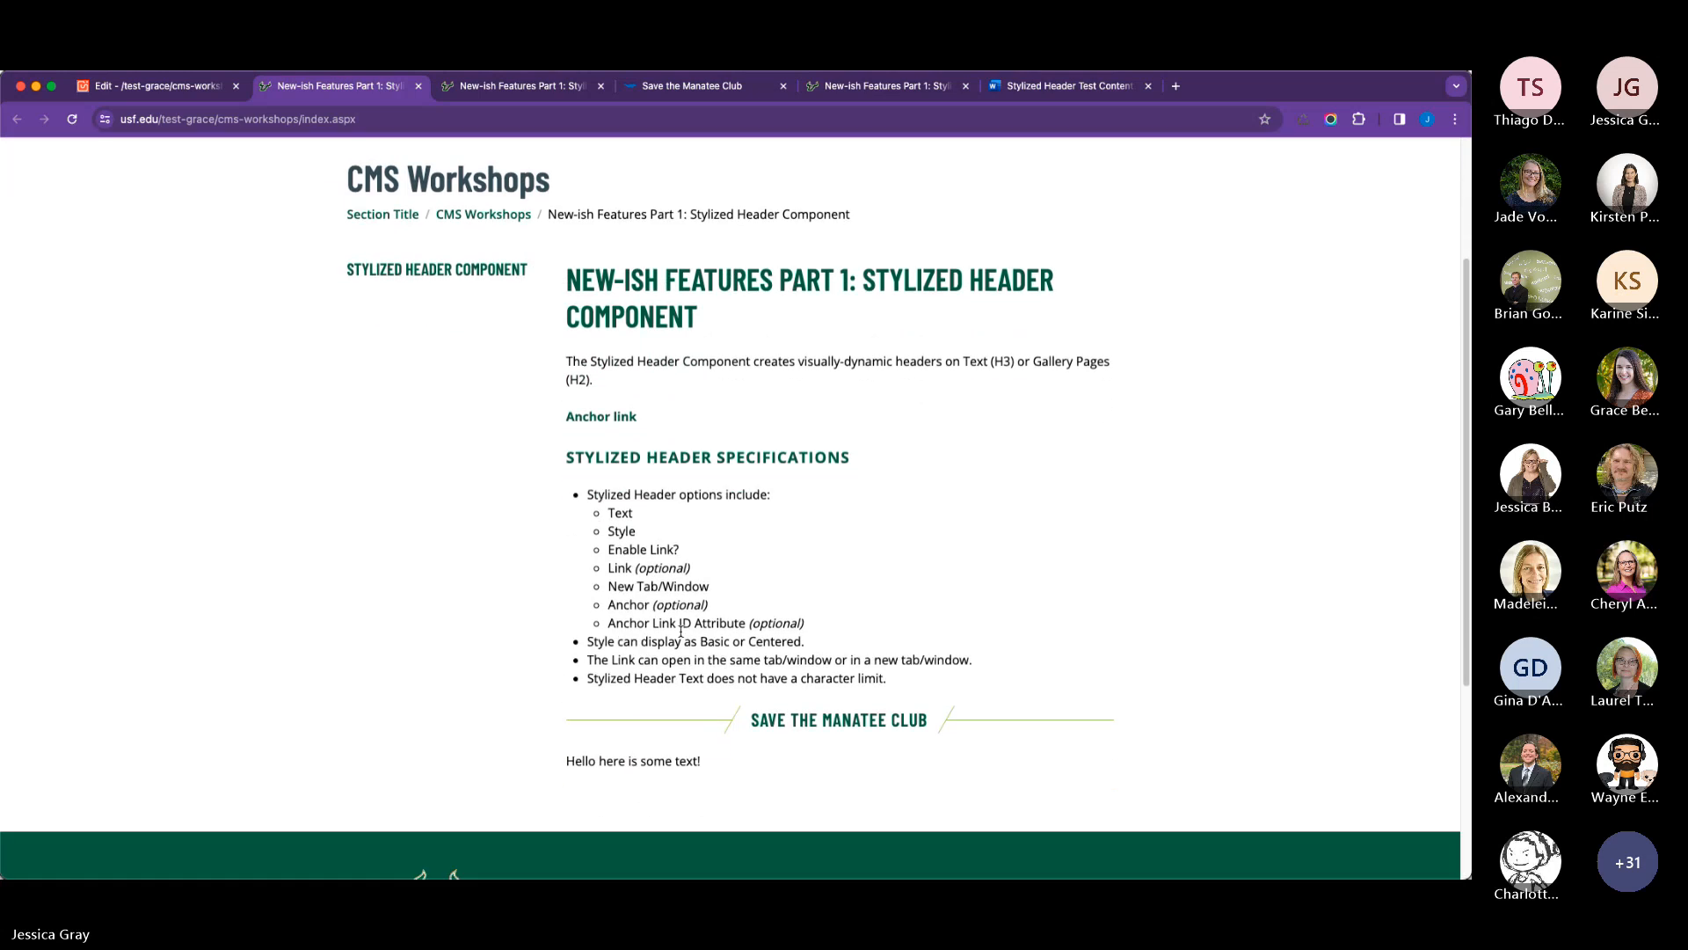
{"action": "scroll", "coordinate": [620, 413], "scroll_direction": "up", "scroll_amount": 5}
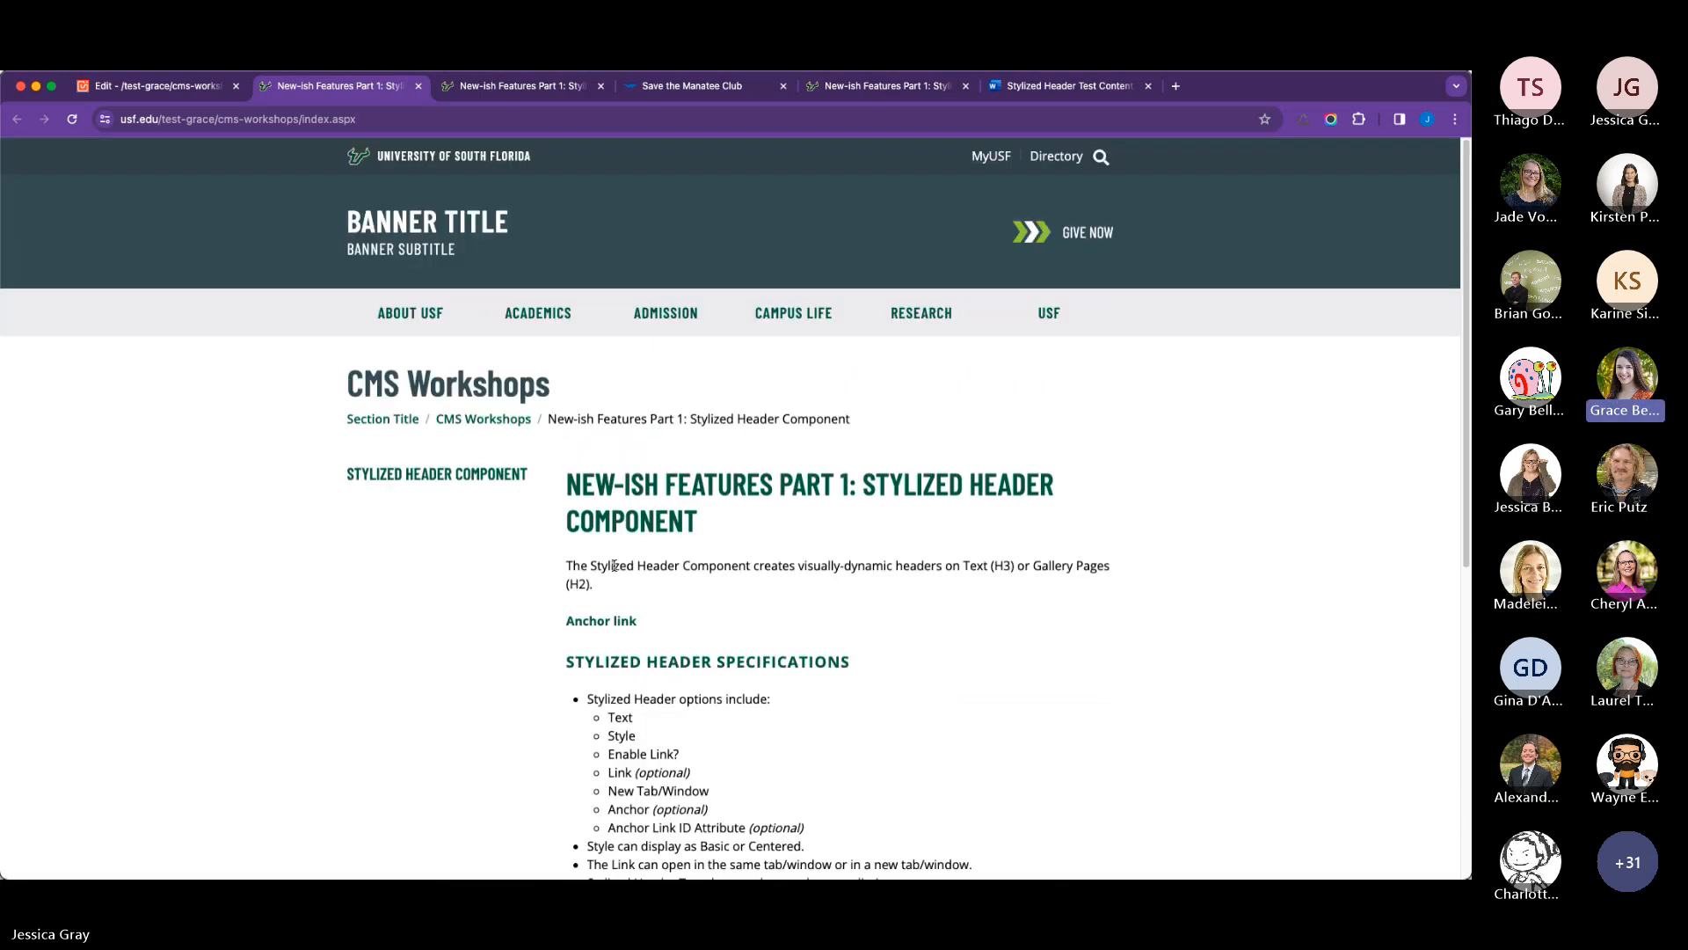
{"action": "scroll", "coordinate": [730, 600], "scroll_direction": "down", "scroll_amount": 1}
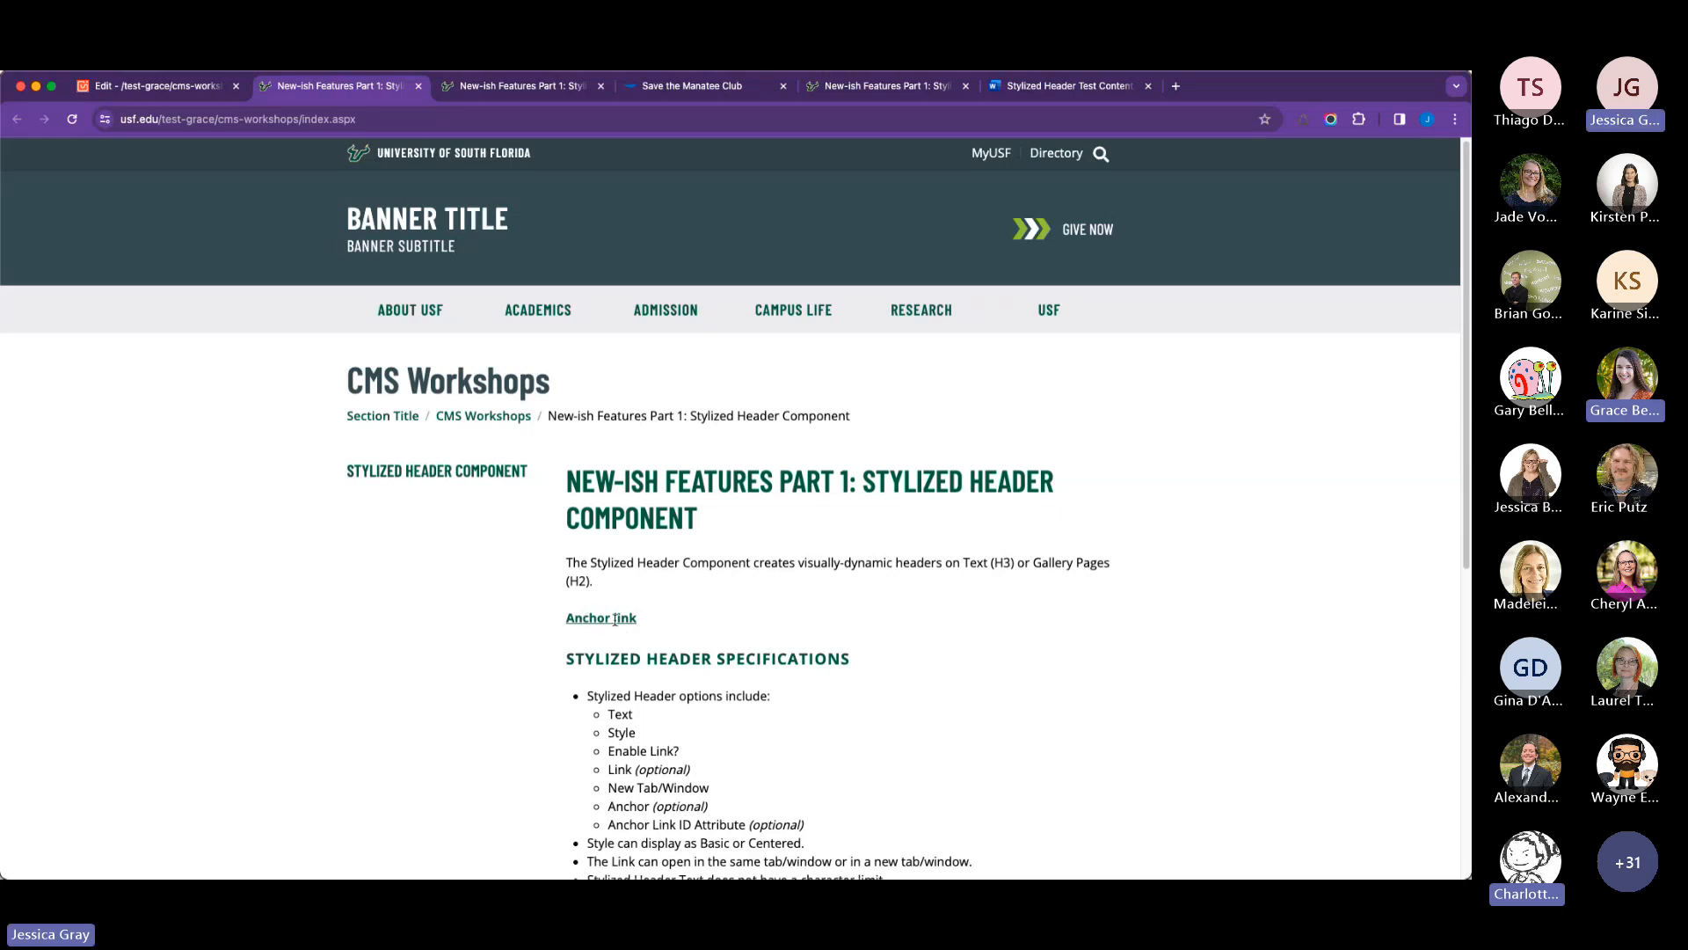
{"action": "scroll", "coordinate": [703, 598], "scroll_direction": "down", "scroll_amount": 1}
{"action": "scroll", "coordinate": [703, 598], "scroll_direction": "down", "scroll_amount": 1}
{"action": "scroll", "coordinate": [702, 598], "scroll_direction": "down", "scroll_amount": 2}
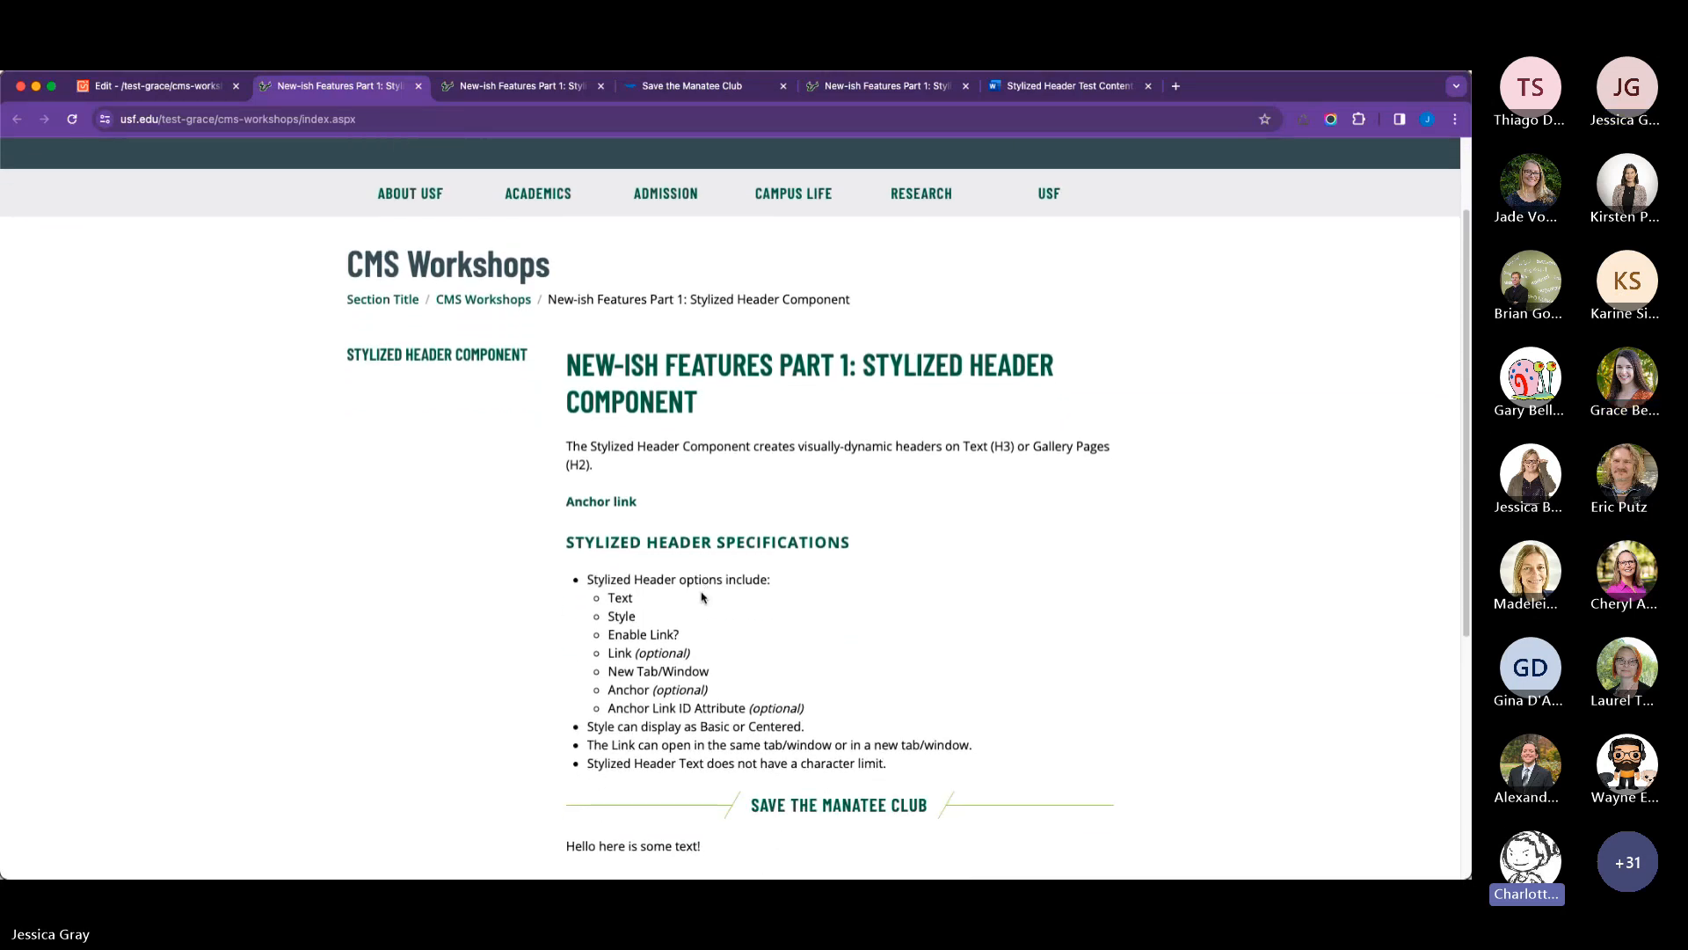
Return to the CMS editor and reopen the main content of the page for editing.
{"action": "left_click", "coordinate": [188, 85]}
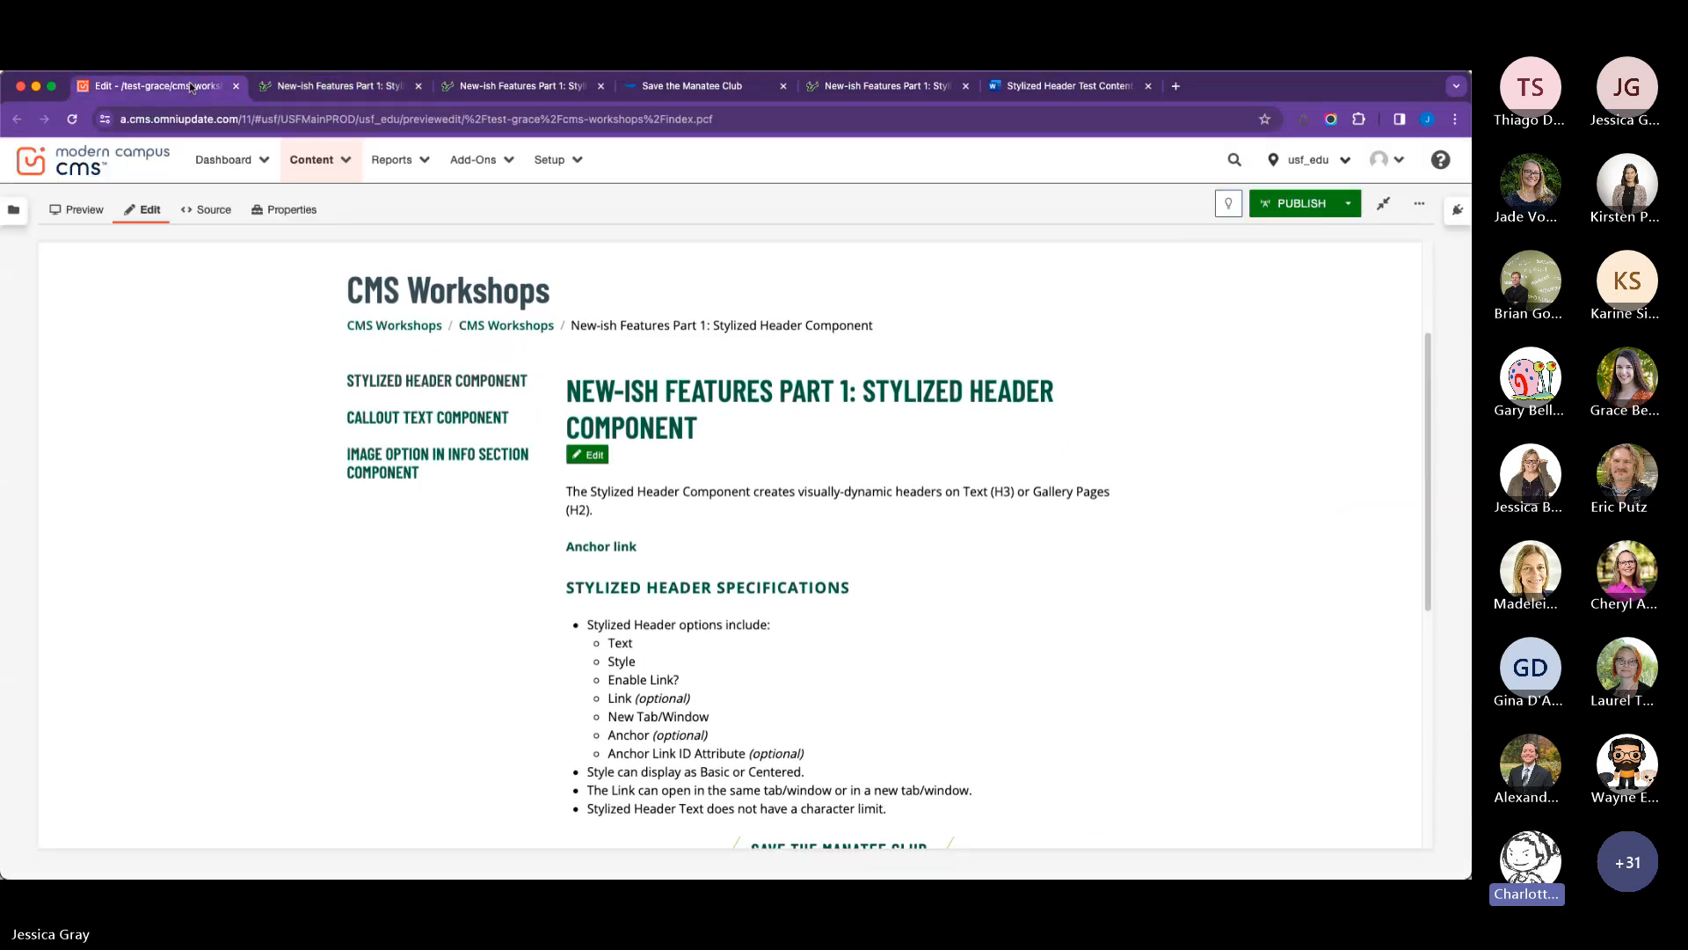
{"action": "scroll", "coordinate": [598, 461], "scroll_direction": "down", "scroll_amount": 1}
{"action": "left_click", "coordinate": [591, 427]}
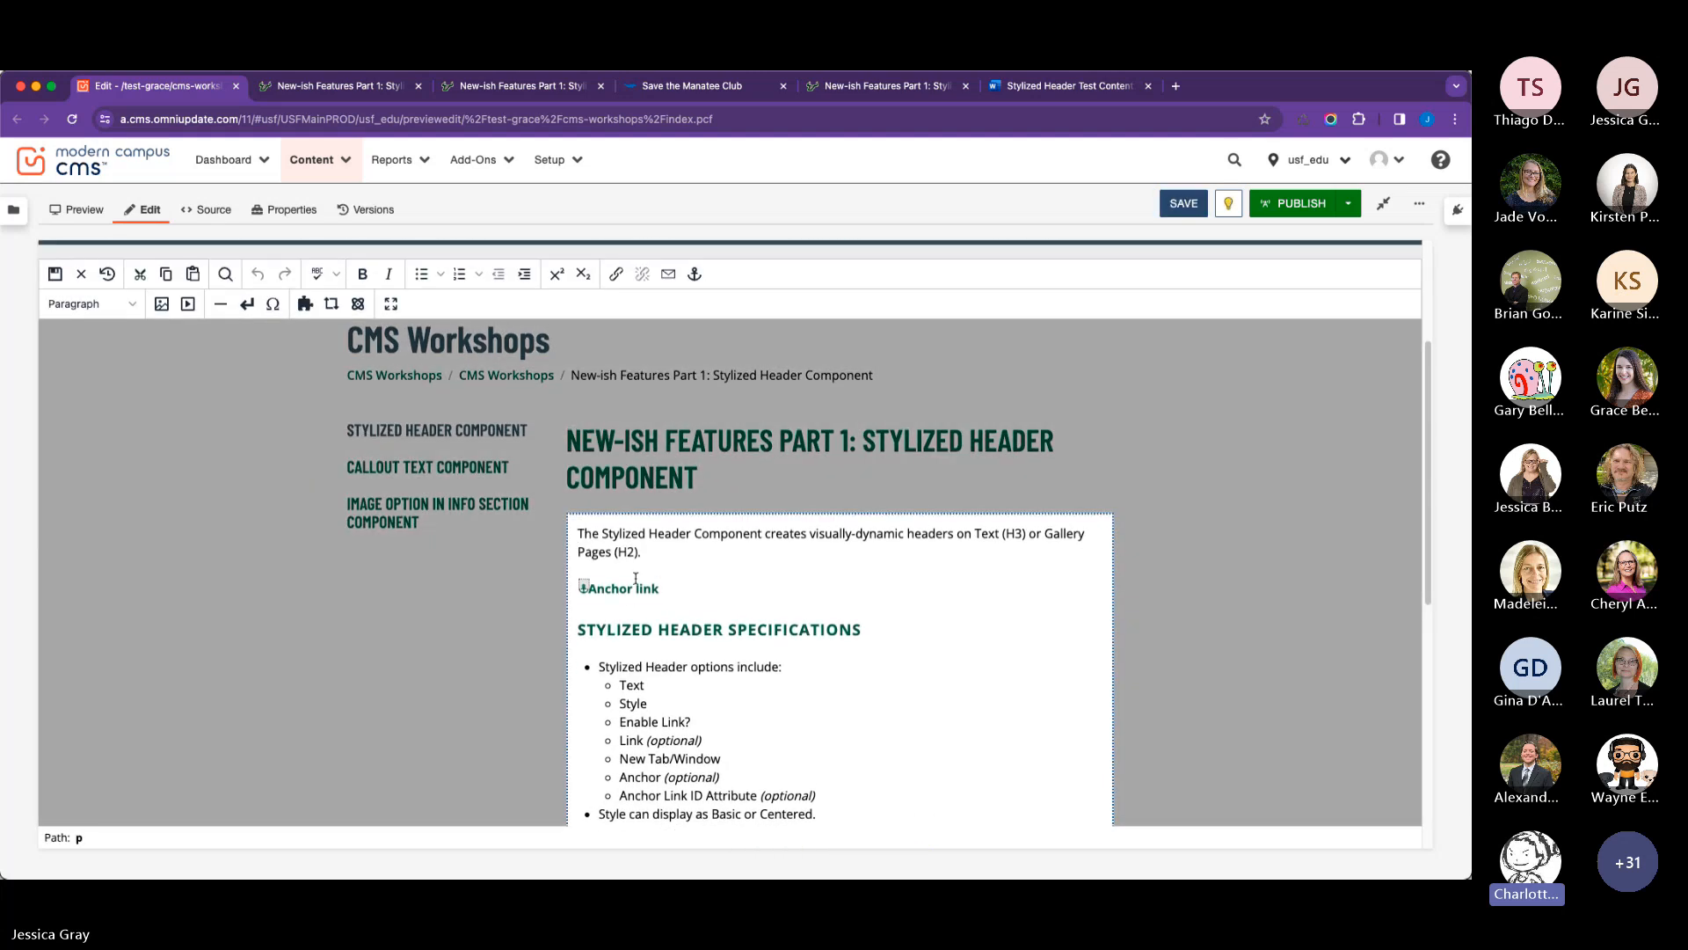
{"action": "left_click", "coordinate": [635, 579]}
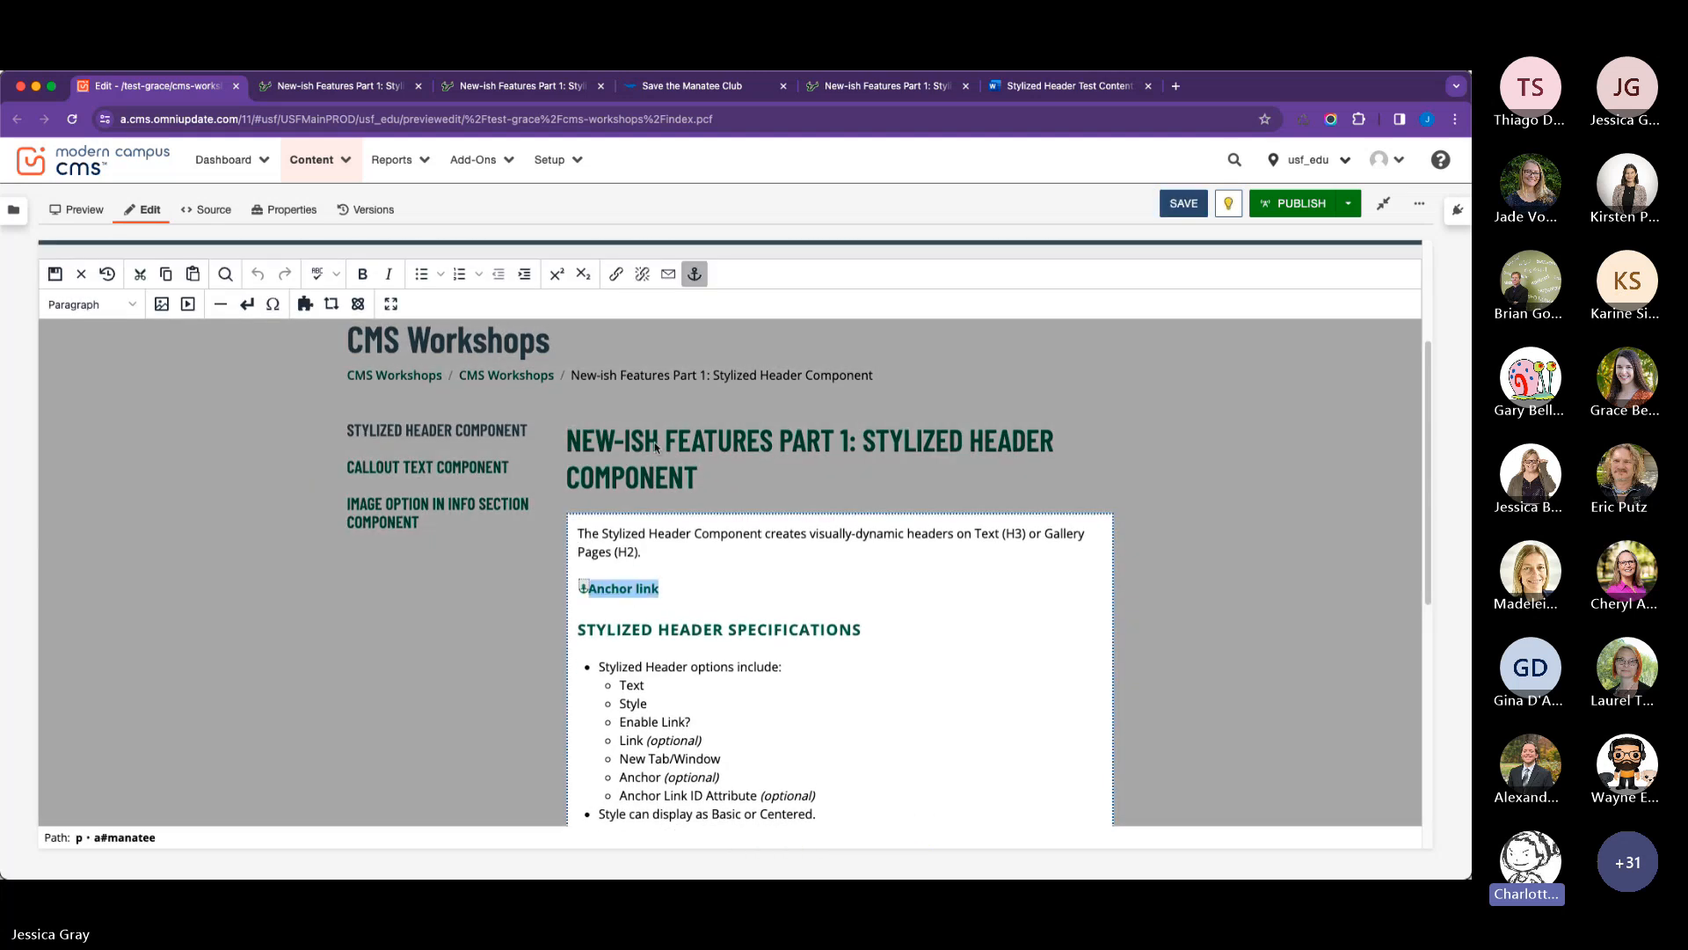
{"action": "left_click", "coordinate": [695, 274]}
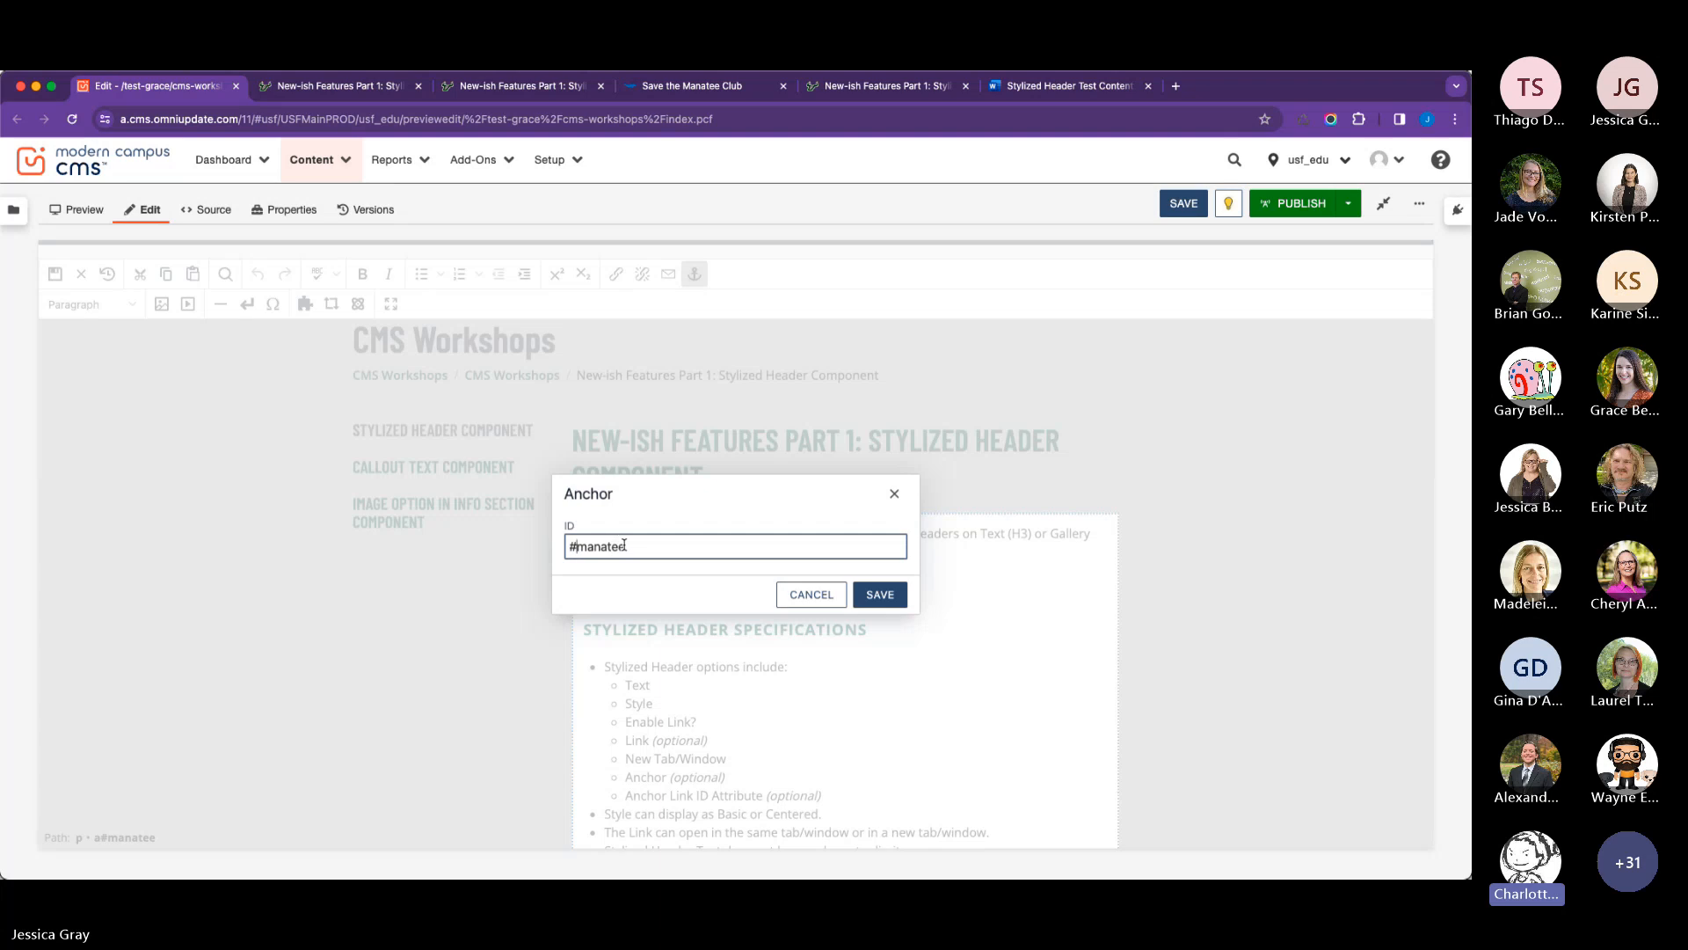
{"action": "left_click_drag", "start_coordinate": [633, 550], "coordinate": [531, 546]}
{"action": "left_click", "coordinate": [811, 594]}
{"action": "left_click", "coordinate": [688, 590]}
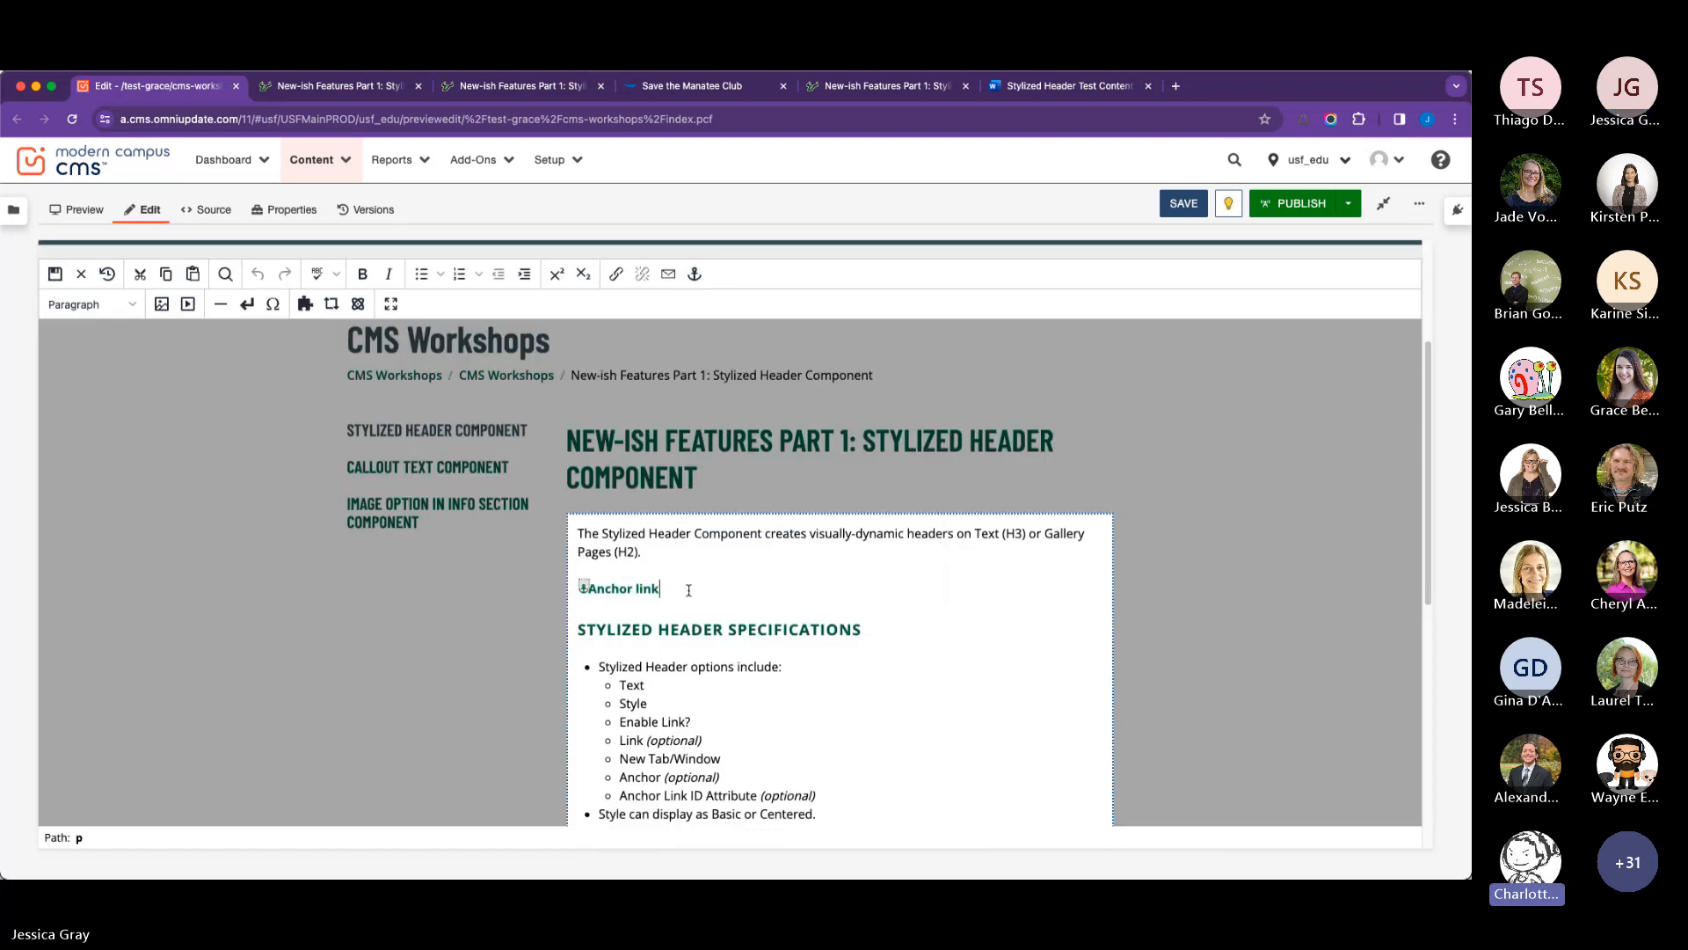
Replace the anchored "Anchor link" text above the Stylized Header Specifications heading with the plain text "link".
{"action": "left_click", "coordinate": [615, 593]}
{"action": "scroll", "coordinate": [719, 614], "scroll_direction": "down", "scroll_amount": 4}
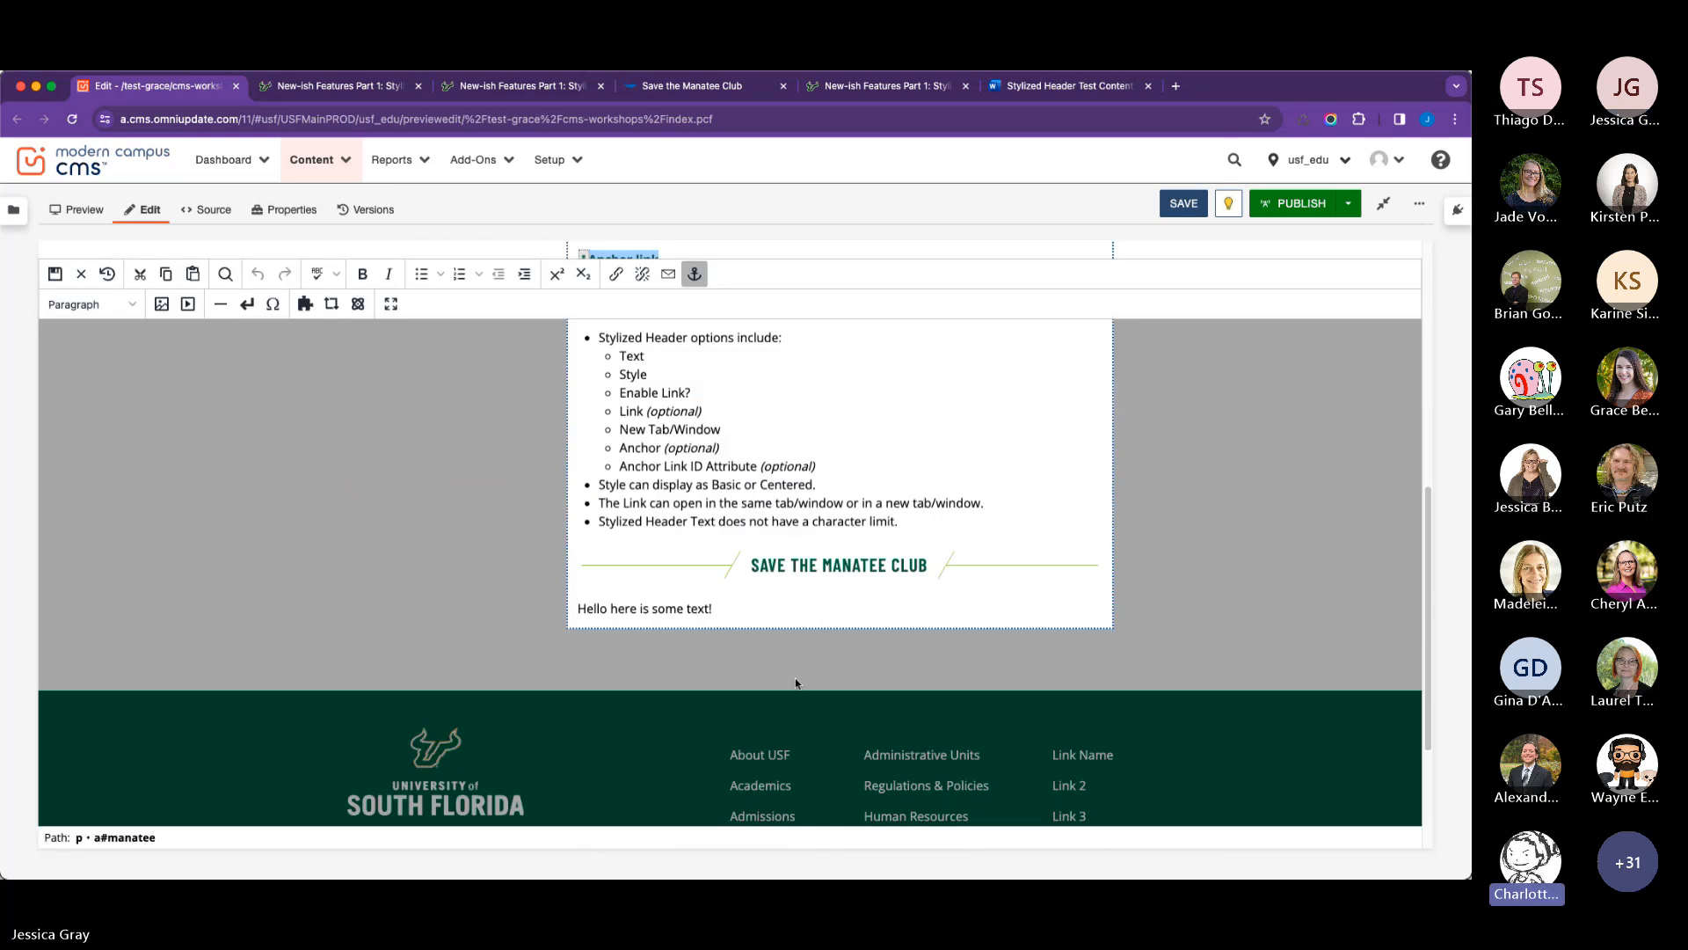
{"action": "left_click", "coordinate": [787, 573]}
{"action": "scroll", "coordinate": [787, 573], "scroll_direction": "up", "scroll_amount": 2}
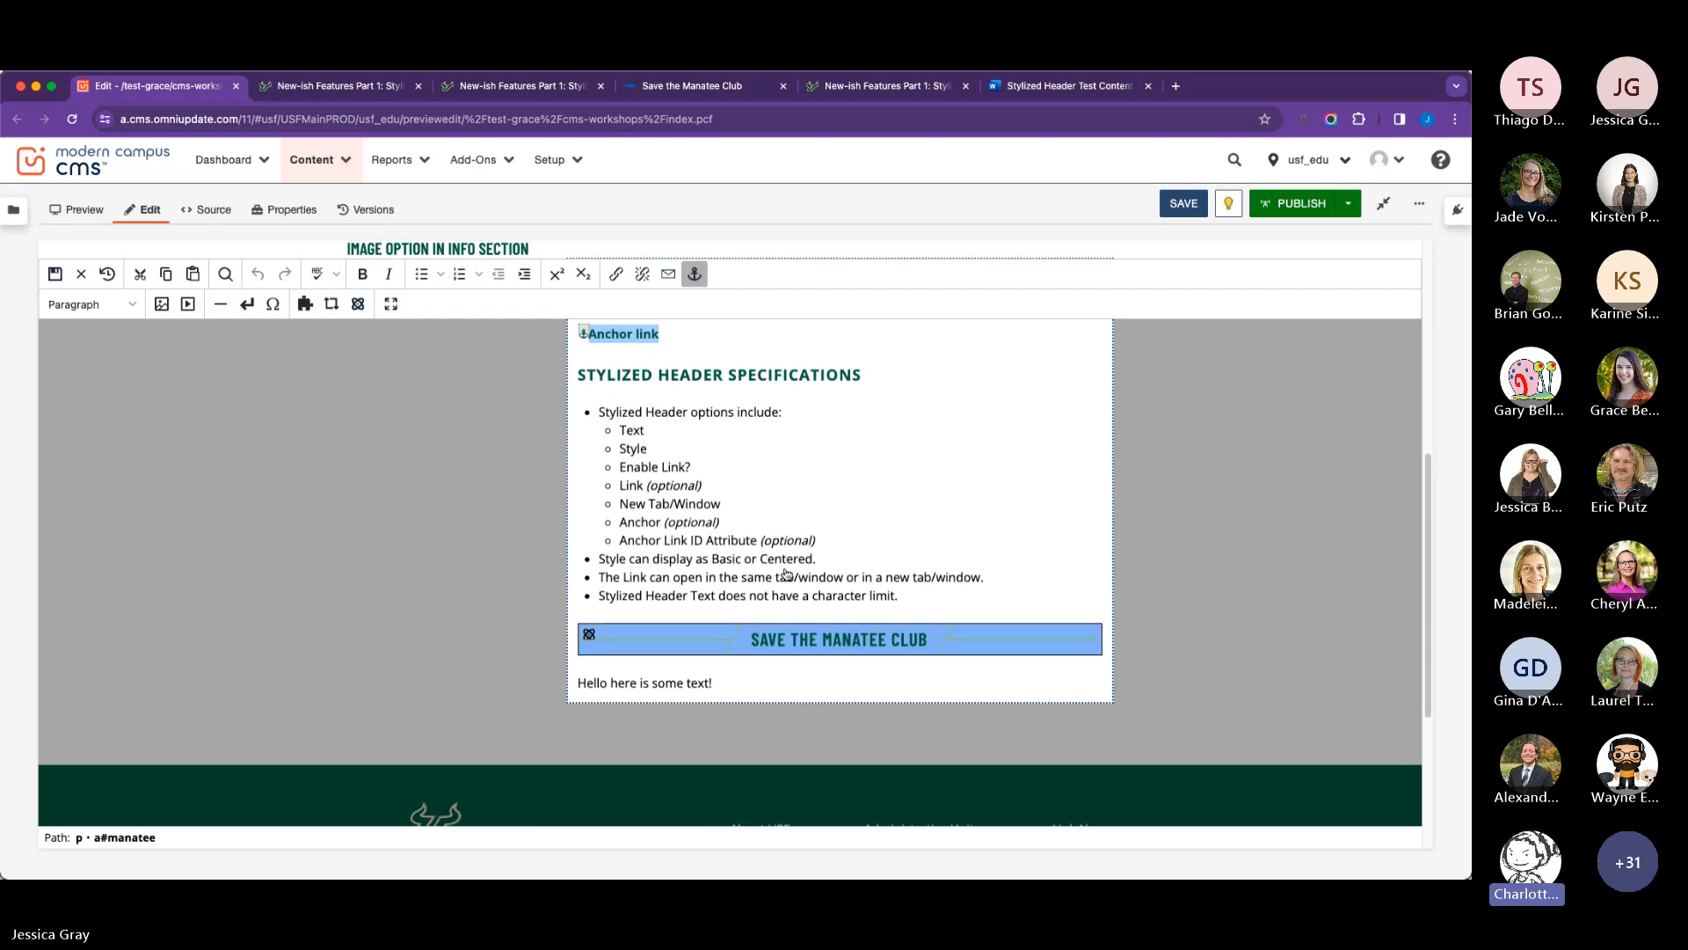
{"action": "left_click", "coordinate": [626, 360]}
{"action": "left_click", "coordinate": [664, 348]}
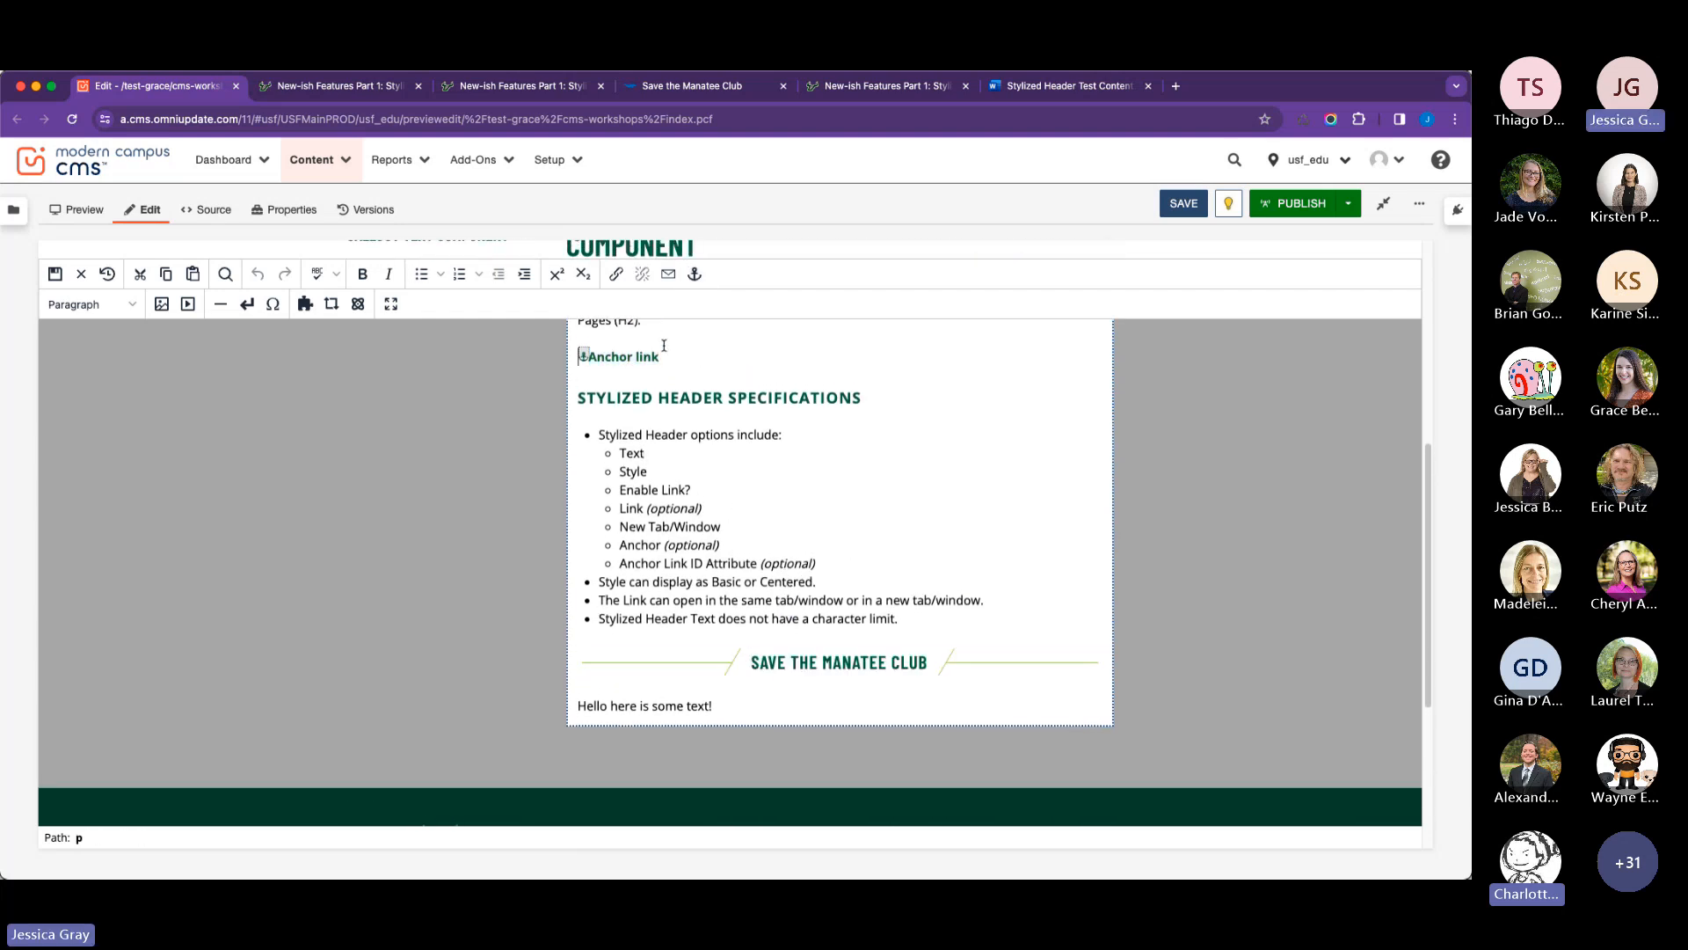
{"action": "key", "text": "BackSpace"}
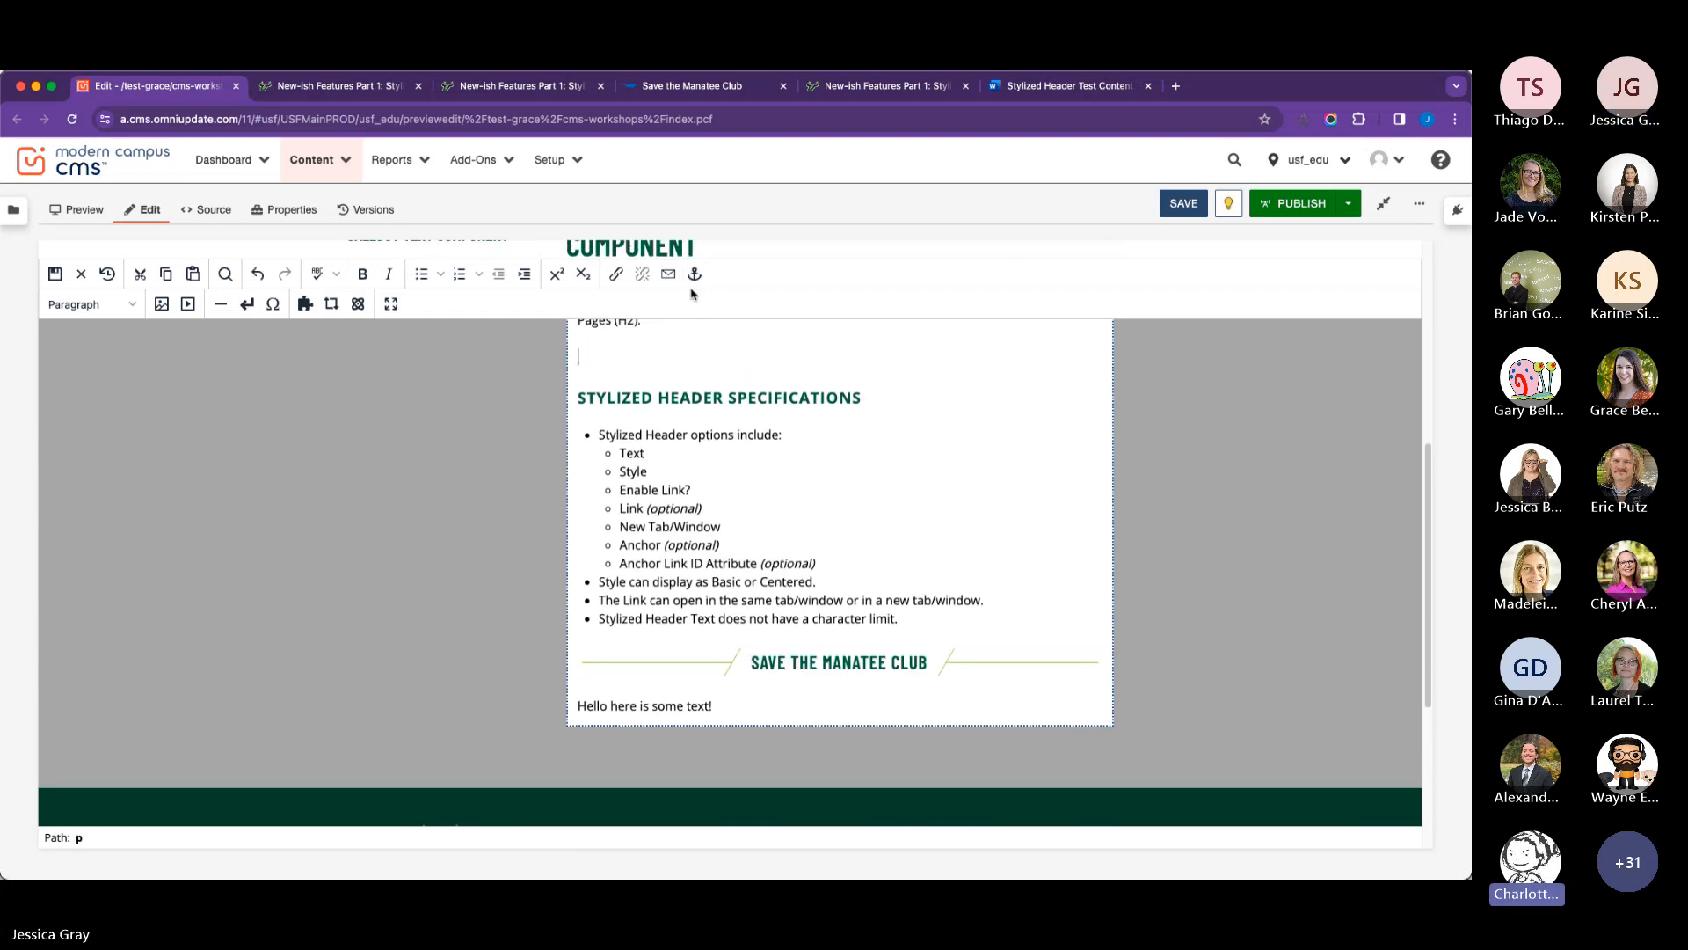
{"action": "type", "text": "link"}
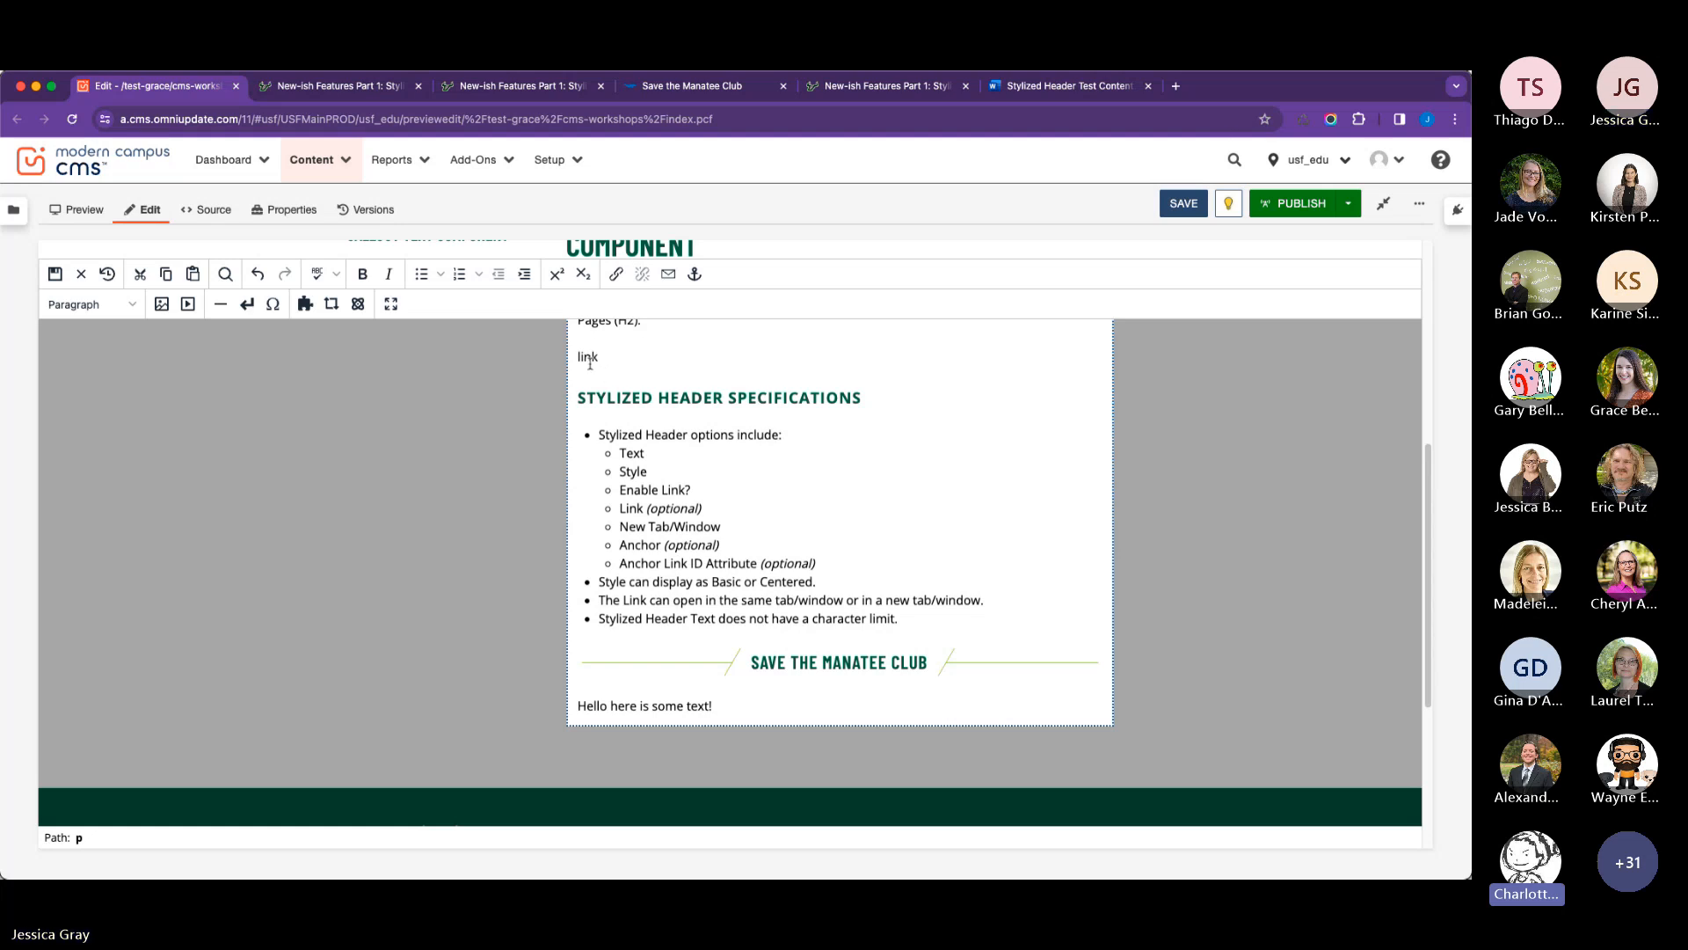
Link the "link" text to the URL #manatee.
{"action": "key", "text": "shift+super+Left"}
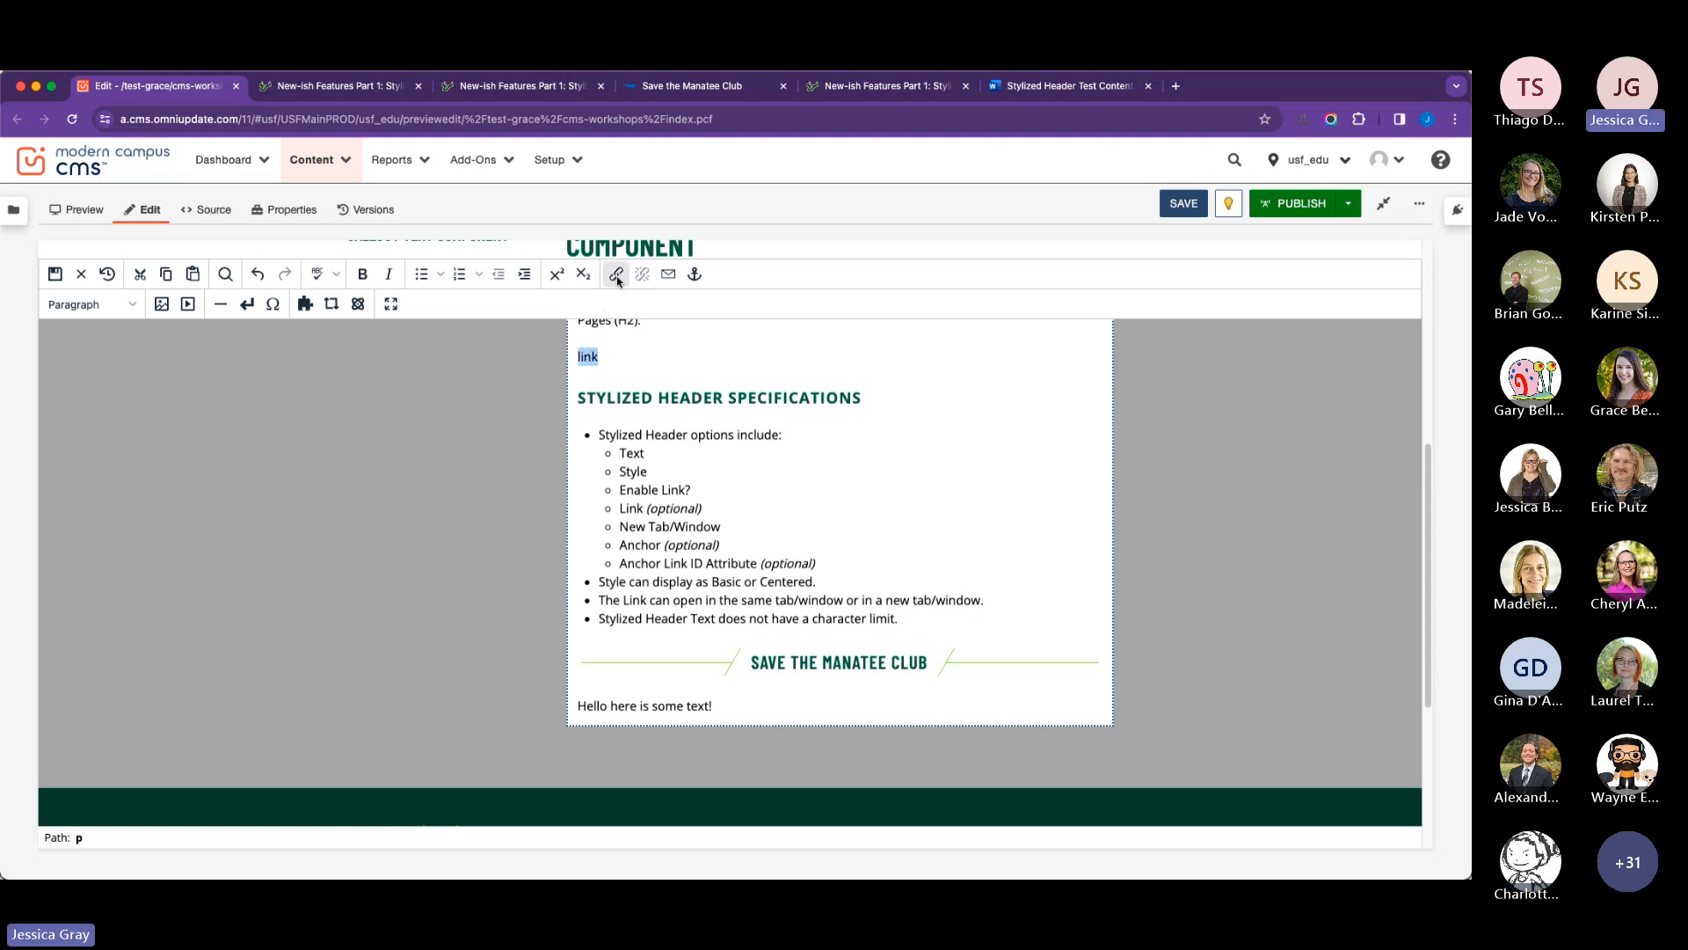
{"action": "left_click", "coordinate": [617, 274]}
{"action": "left_click", "coordinate": [674, 437]}
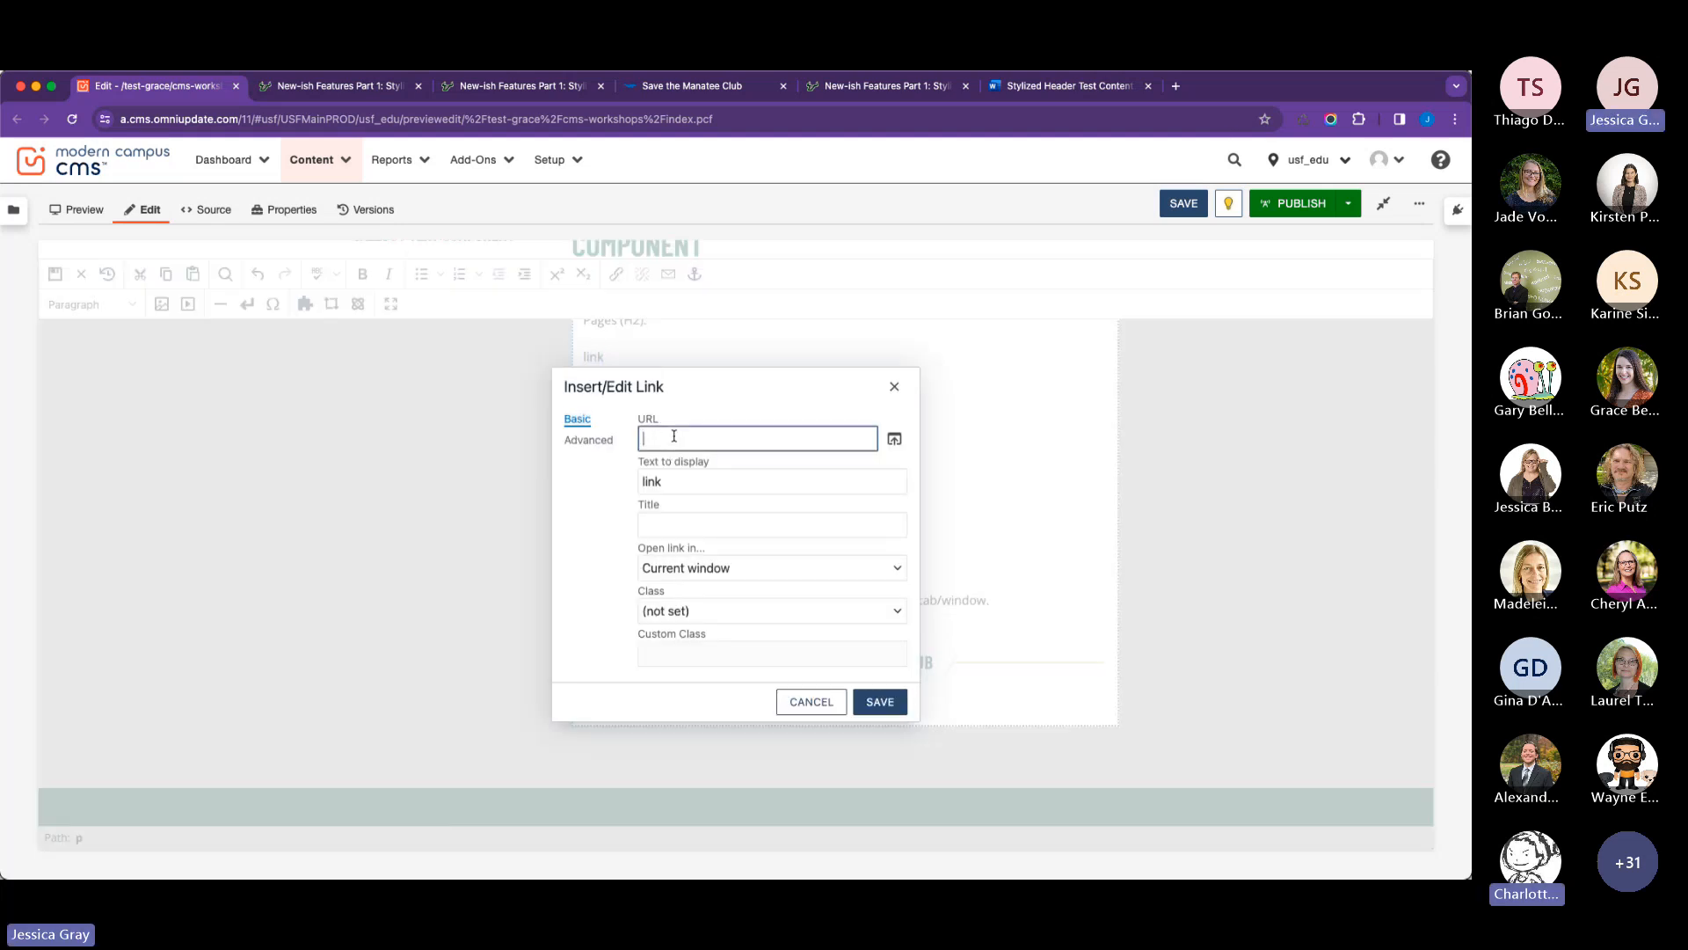
{"action": "type", "text": "#manatee"}
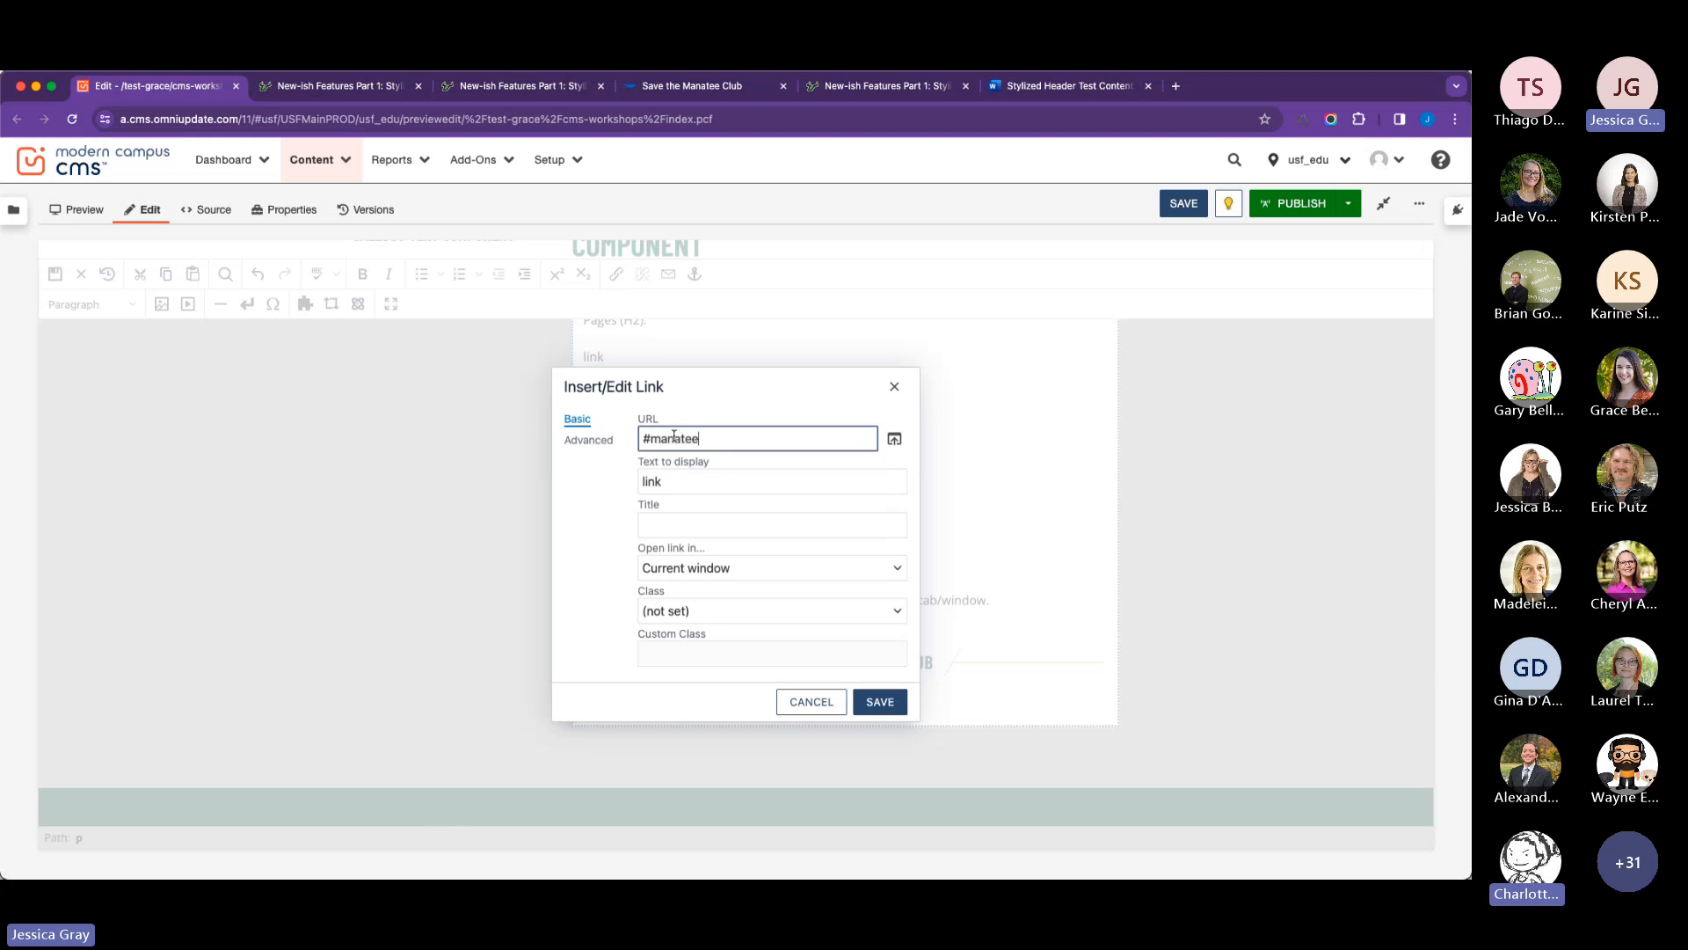
{"action": "left_click", "coordinate": [877, 700]}
Save the page edits and publish index.pcf to the Production target.
{"action": "left_click", "coordinate": [1184, 203]}
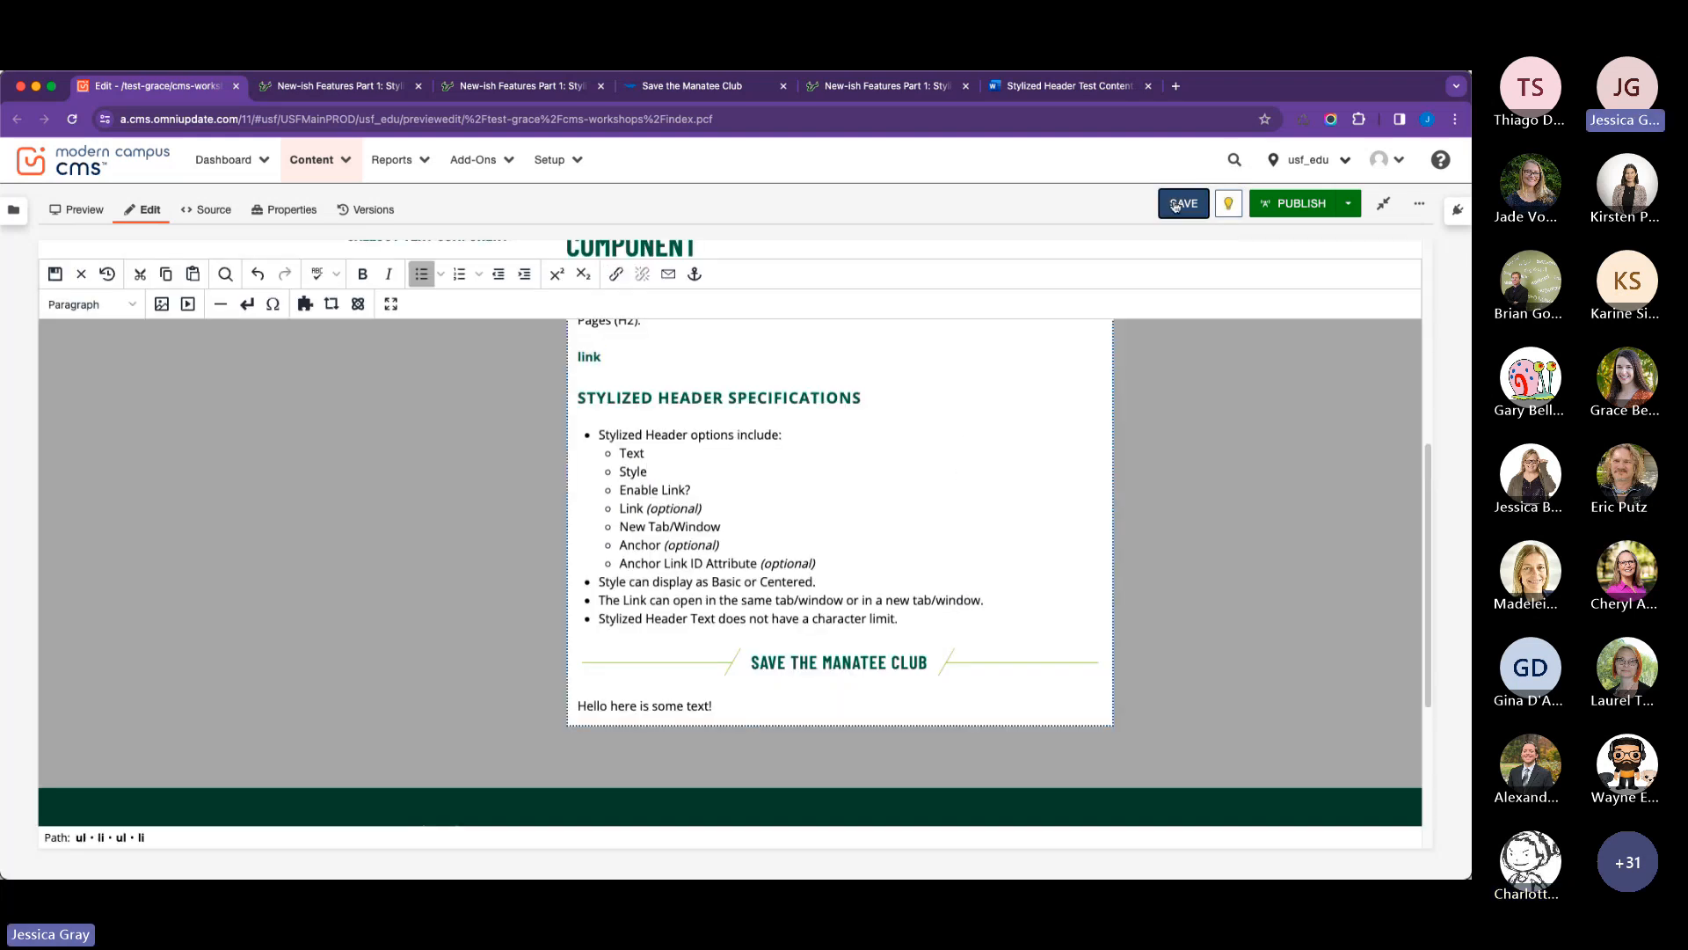
{"action": "scroll", "coordinate": [1017, 381], "scroll_direction": "up", "scroll_amount": 3}
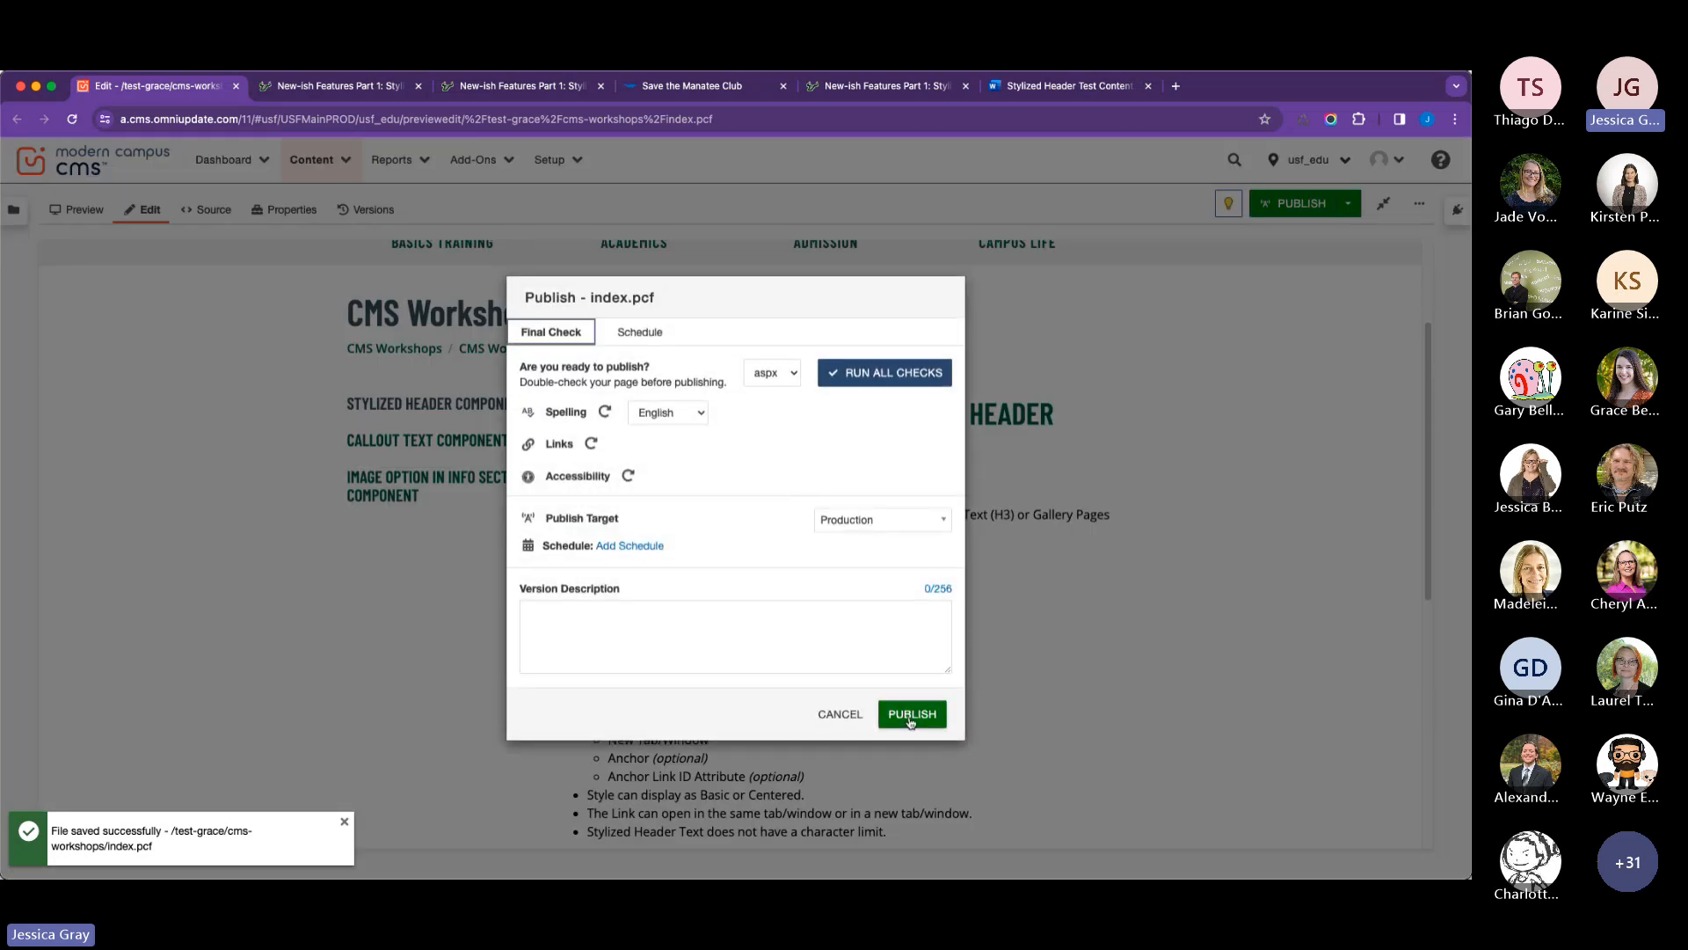
{"action": "left_click", "coordinate": [910, 710]}
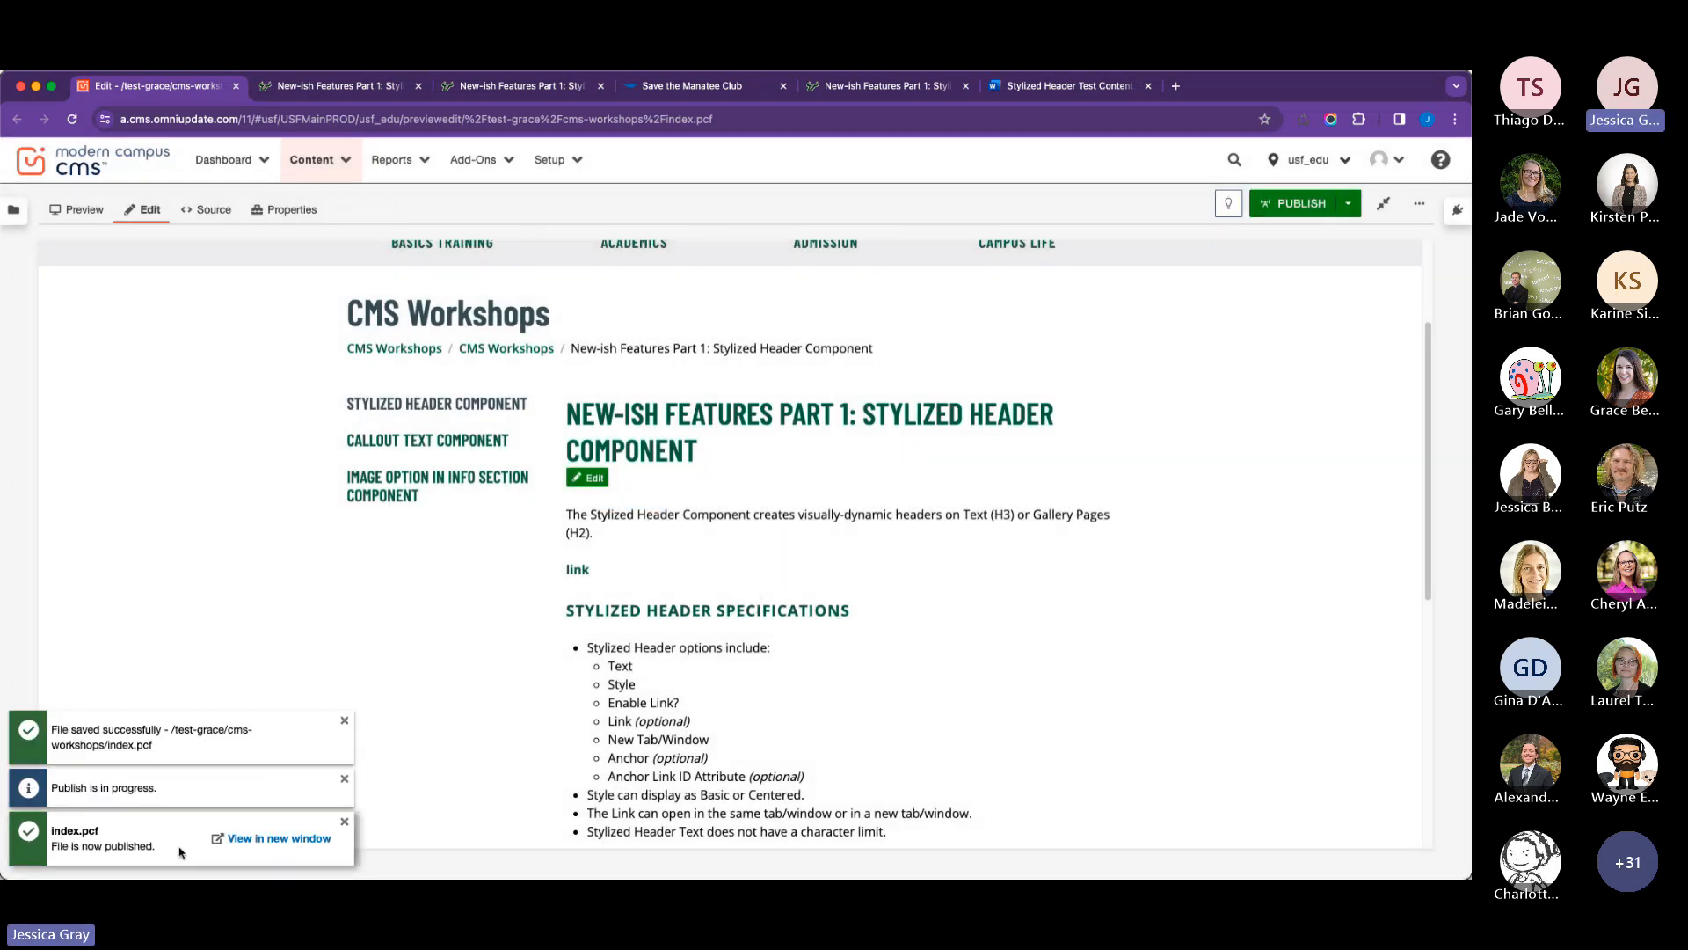
View the published page in a new window and check where its #manatee link leads.
{"action": "left_click", "coordinate": [263, 842]}
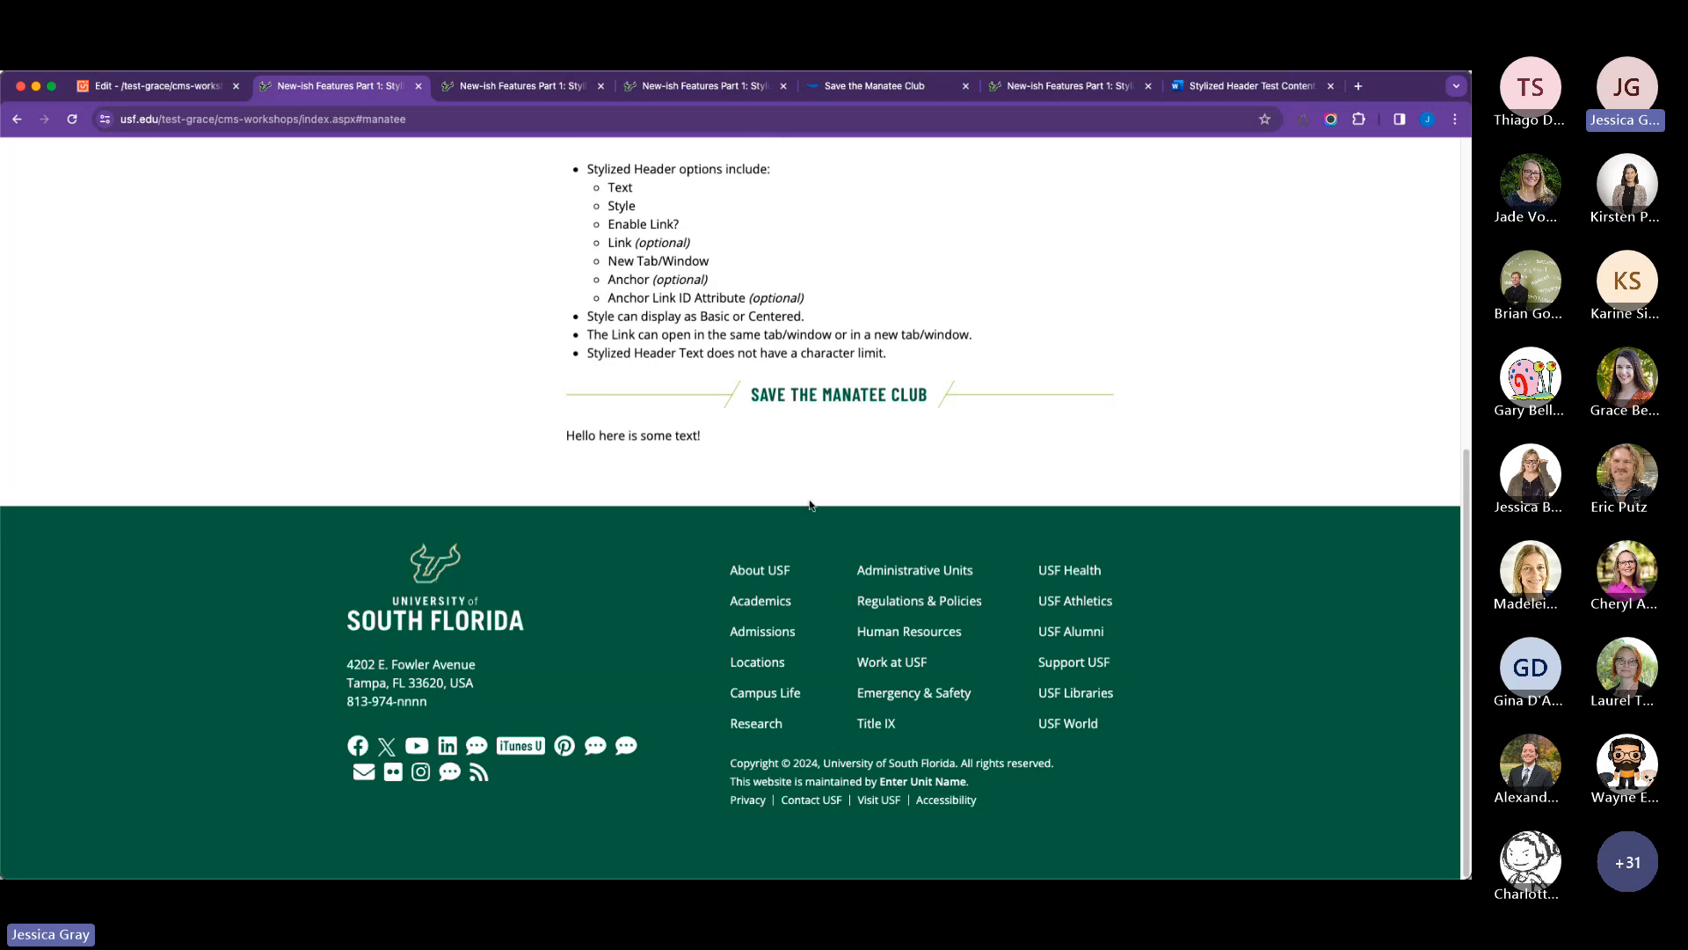
{"action": "scroll", "coordinate": [798, 325], "scroll_direction": "up", "scroll_amount": 1}
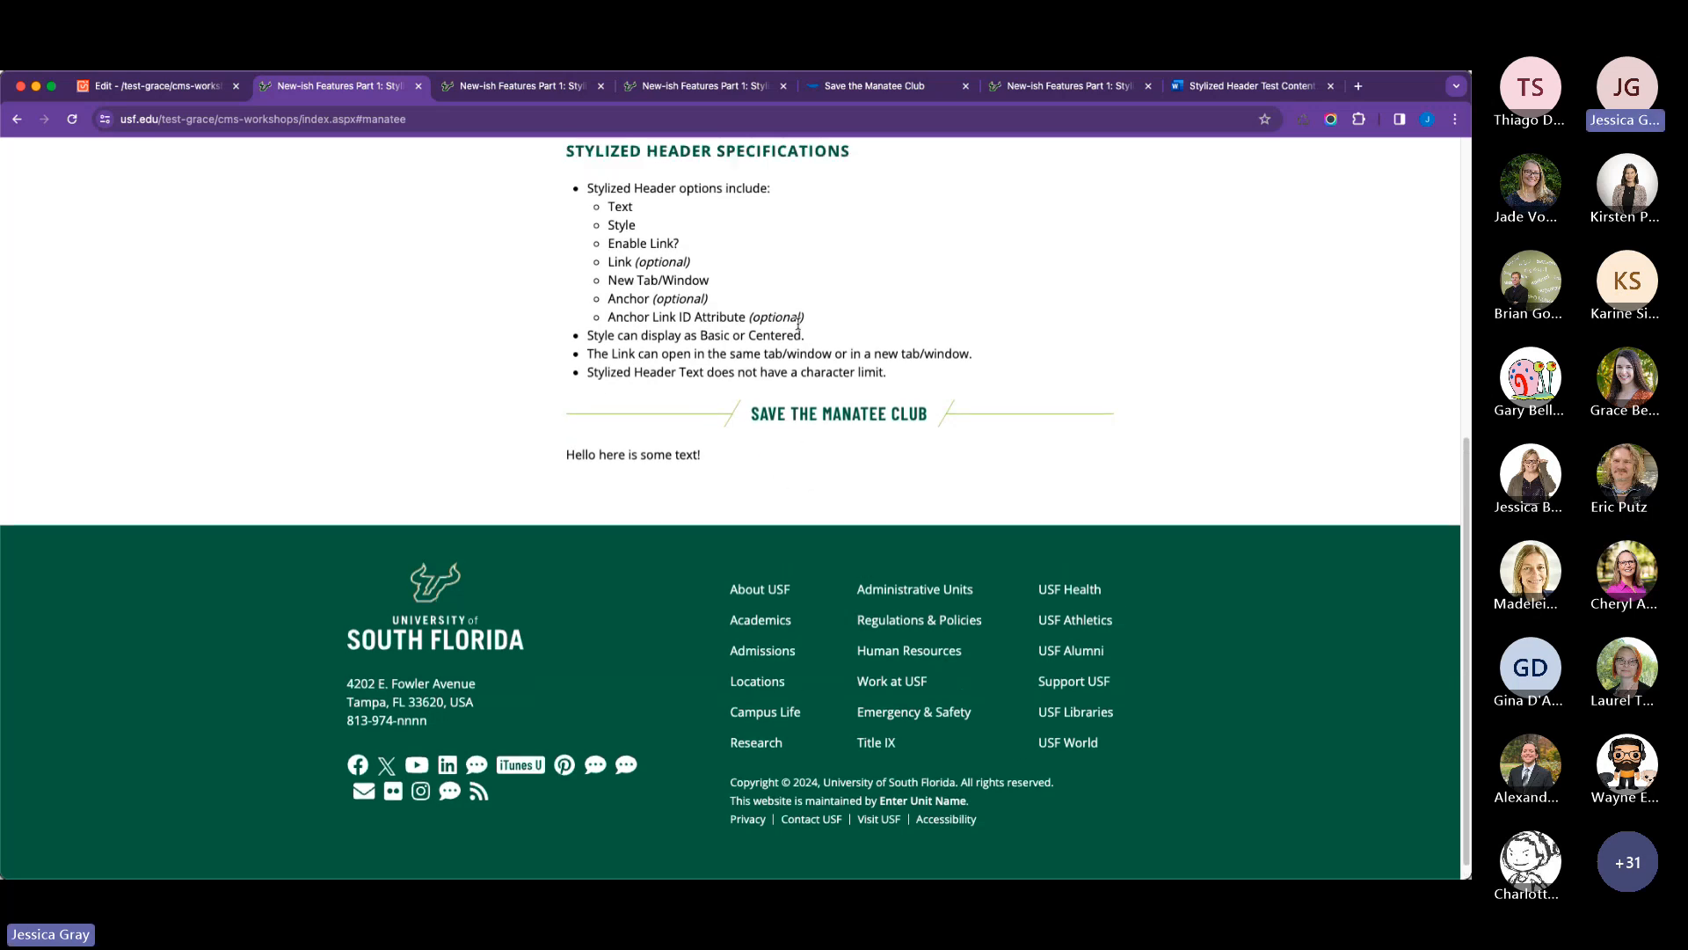
{"action": "scroll", "coordinate": [798, 325], "scroll_direction": "up", "scroll_amount": 5}
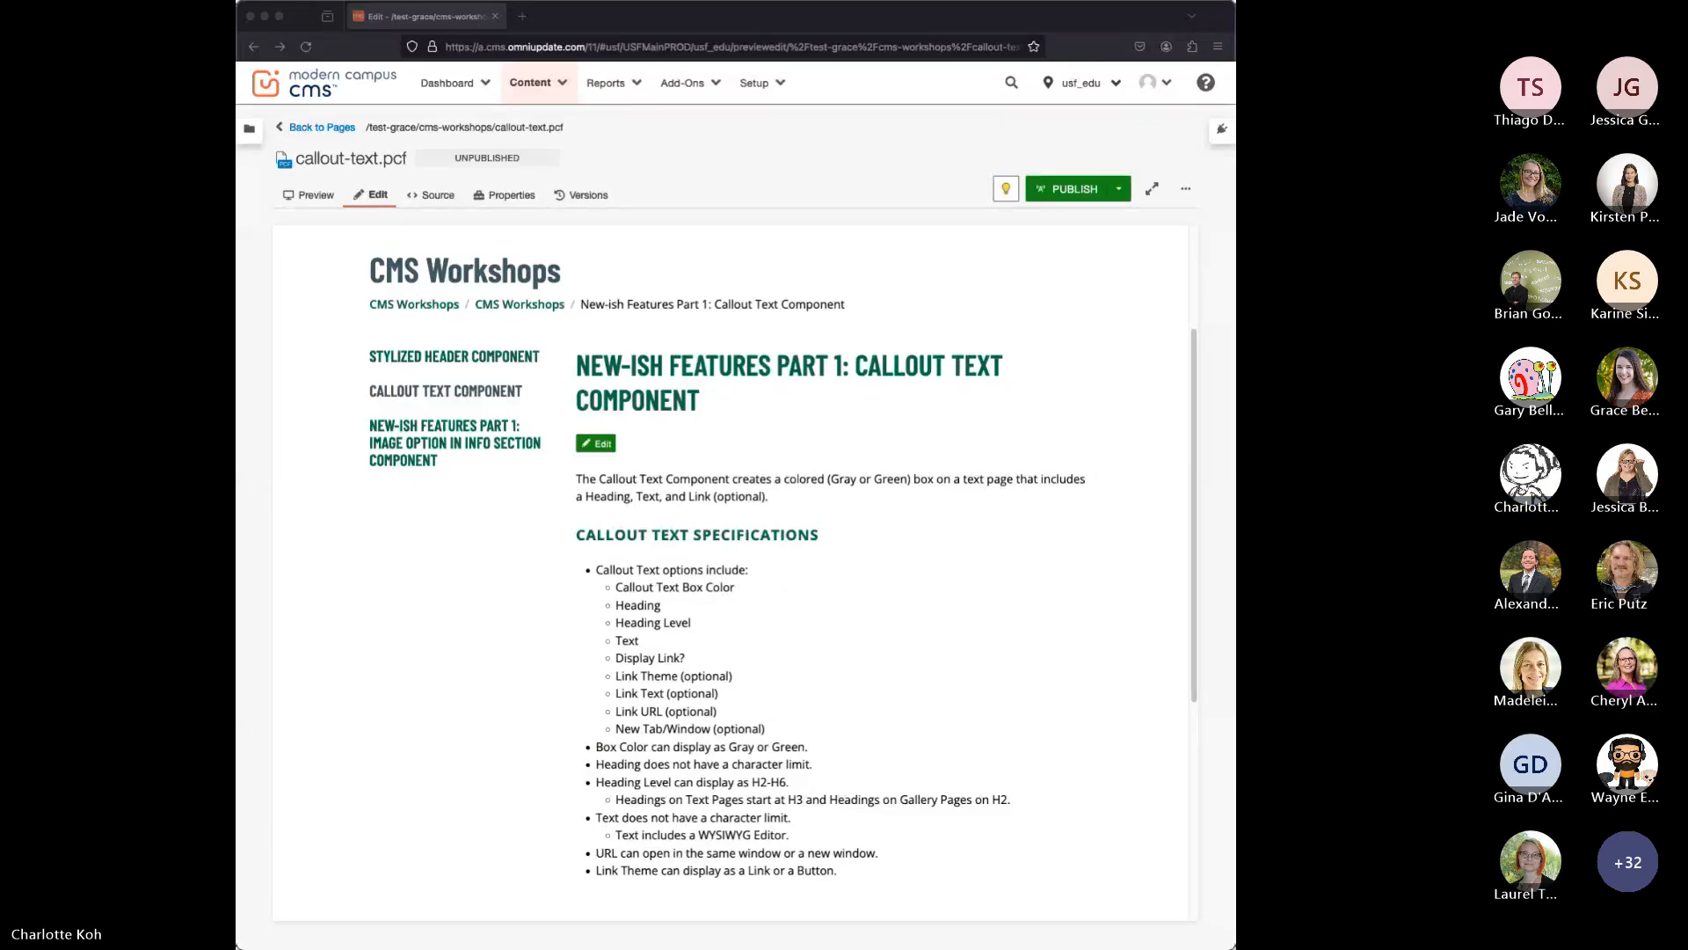
Open the main content of callout-text.pcf for editing and add a blank line below the introductory paragraph.
{"action": "left_click", "coordinate": [803, 687]}
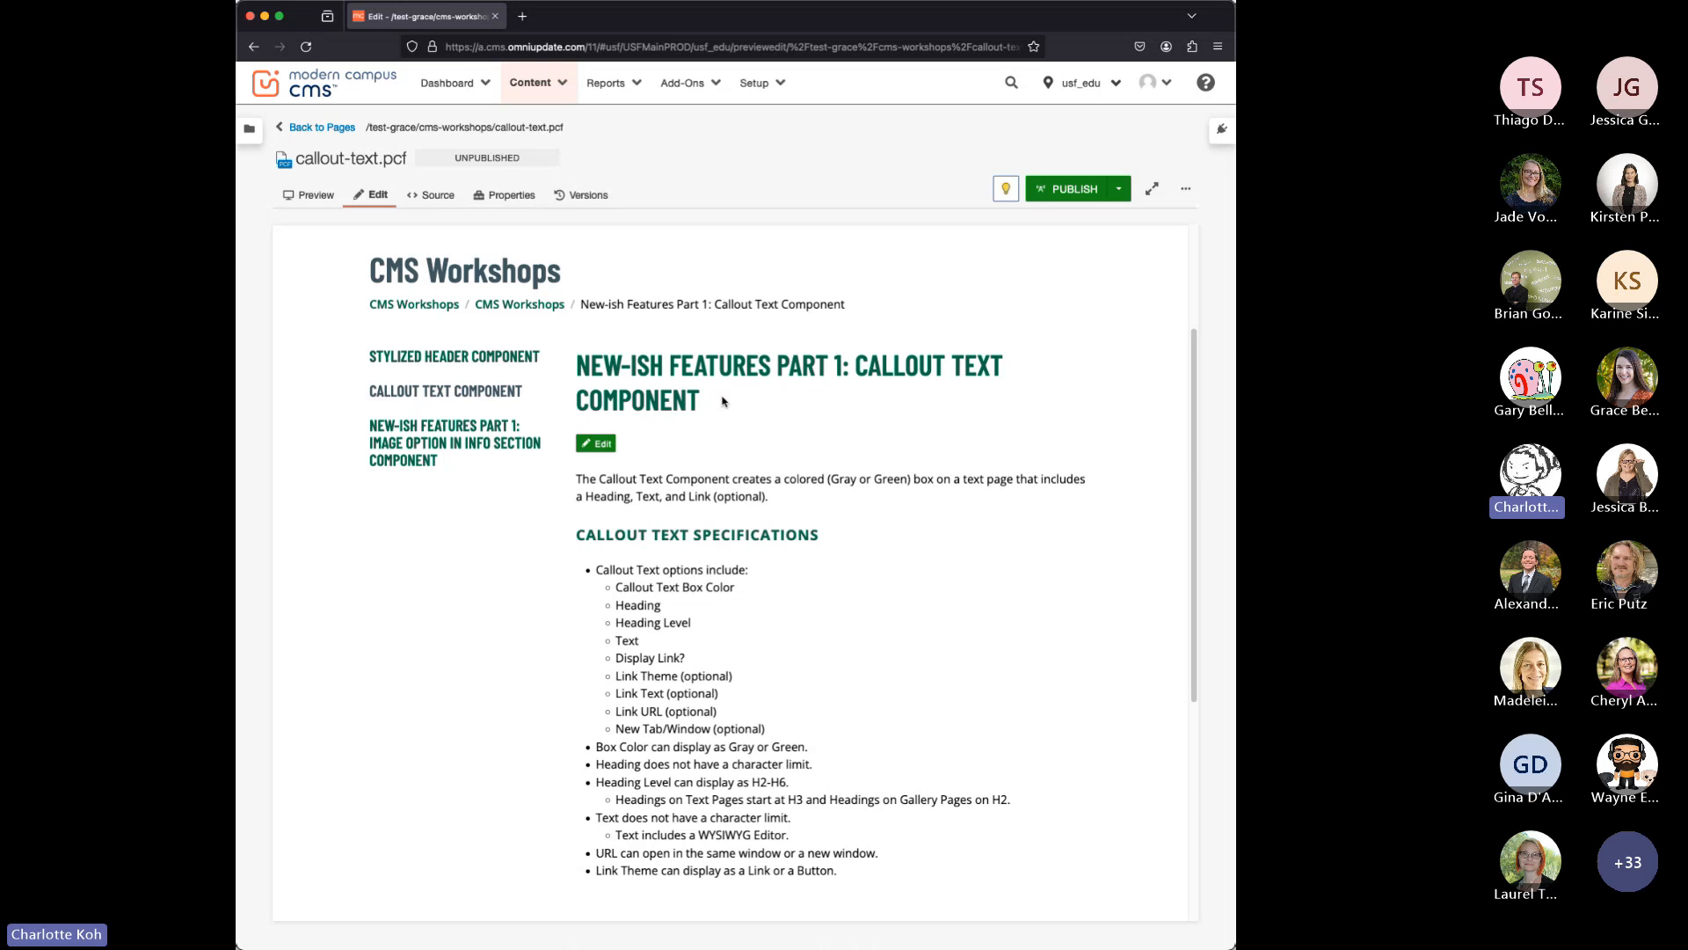
{"action": "left_click", "coordinate": [582, 440]}
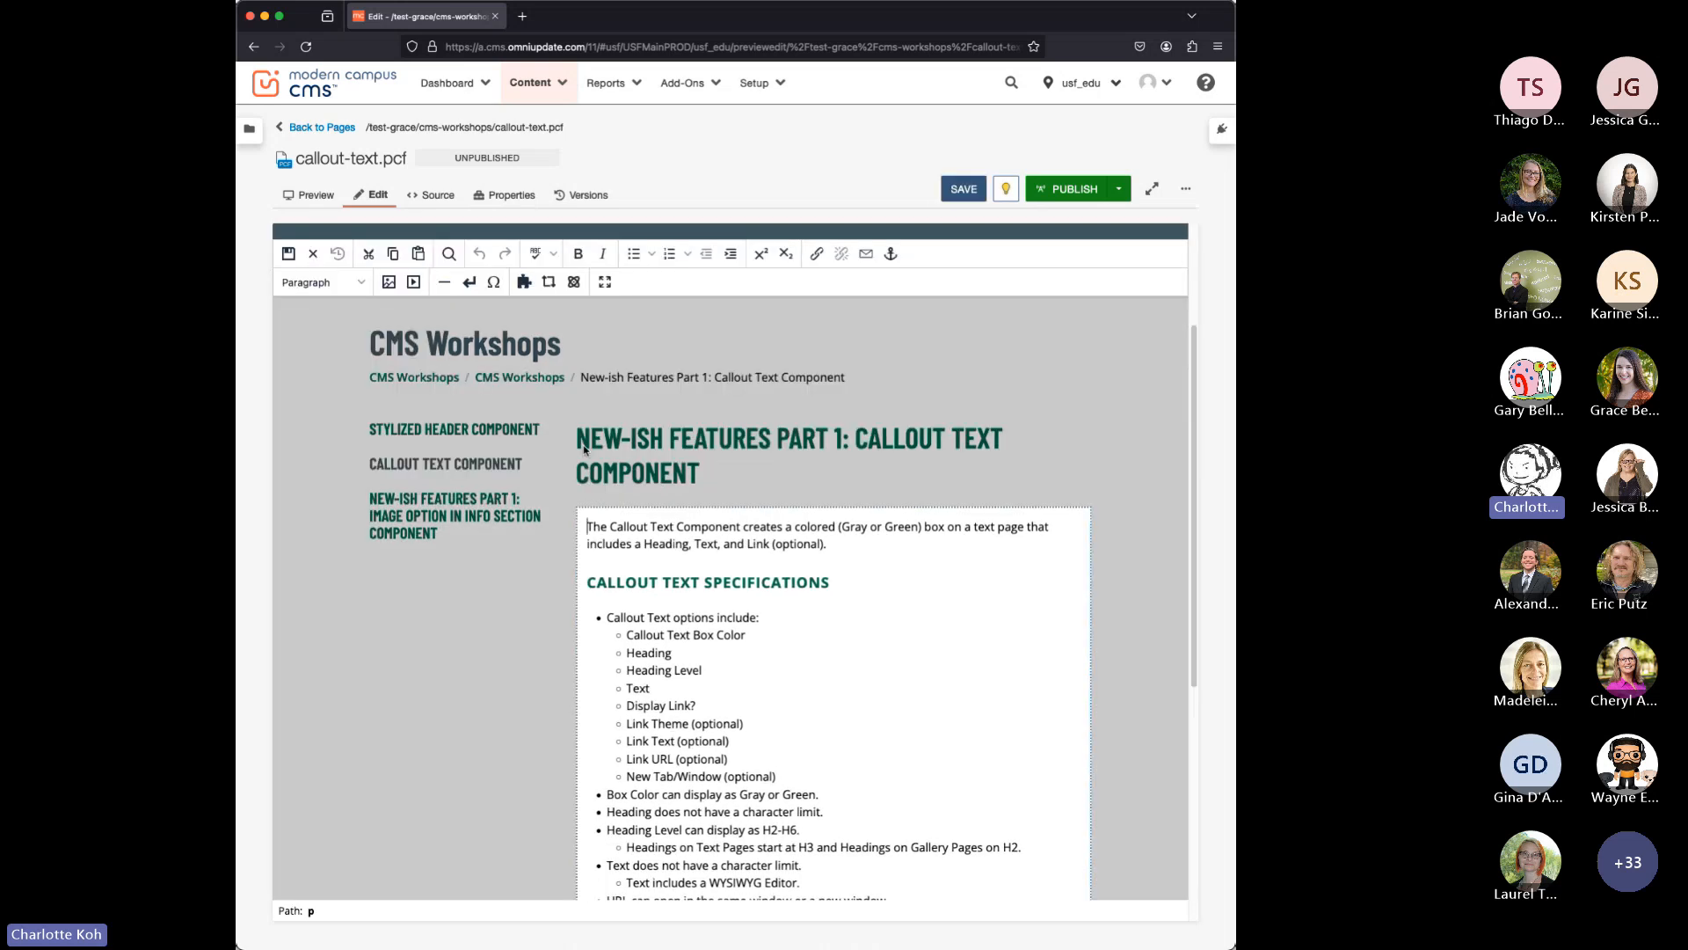
{"action": "key", "text": "Return"}
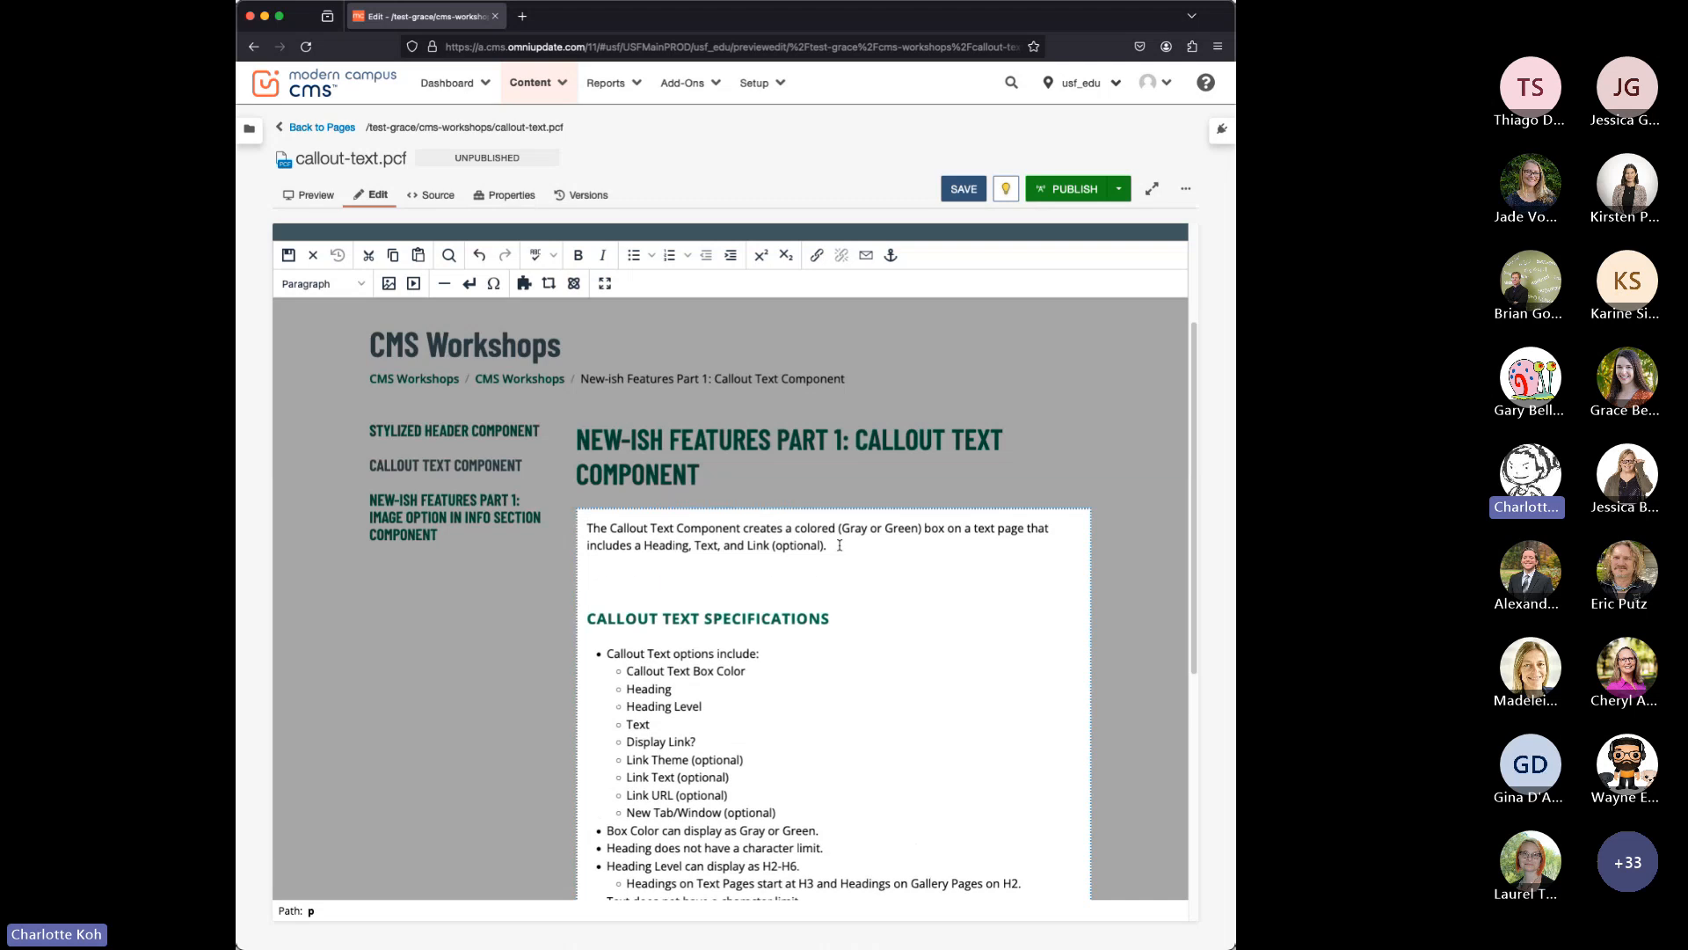
Choose the Callout Text component for the blank line and open its settings.
{"action": "left_click", "coordinate": [574, 283]}
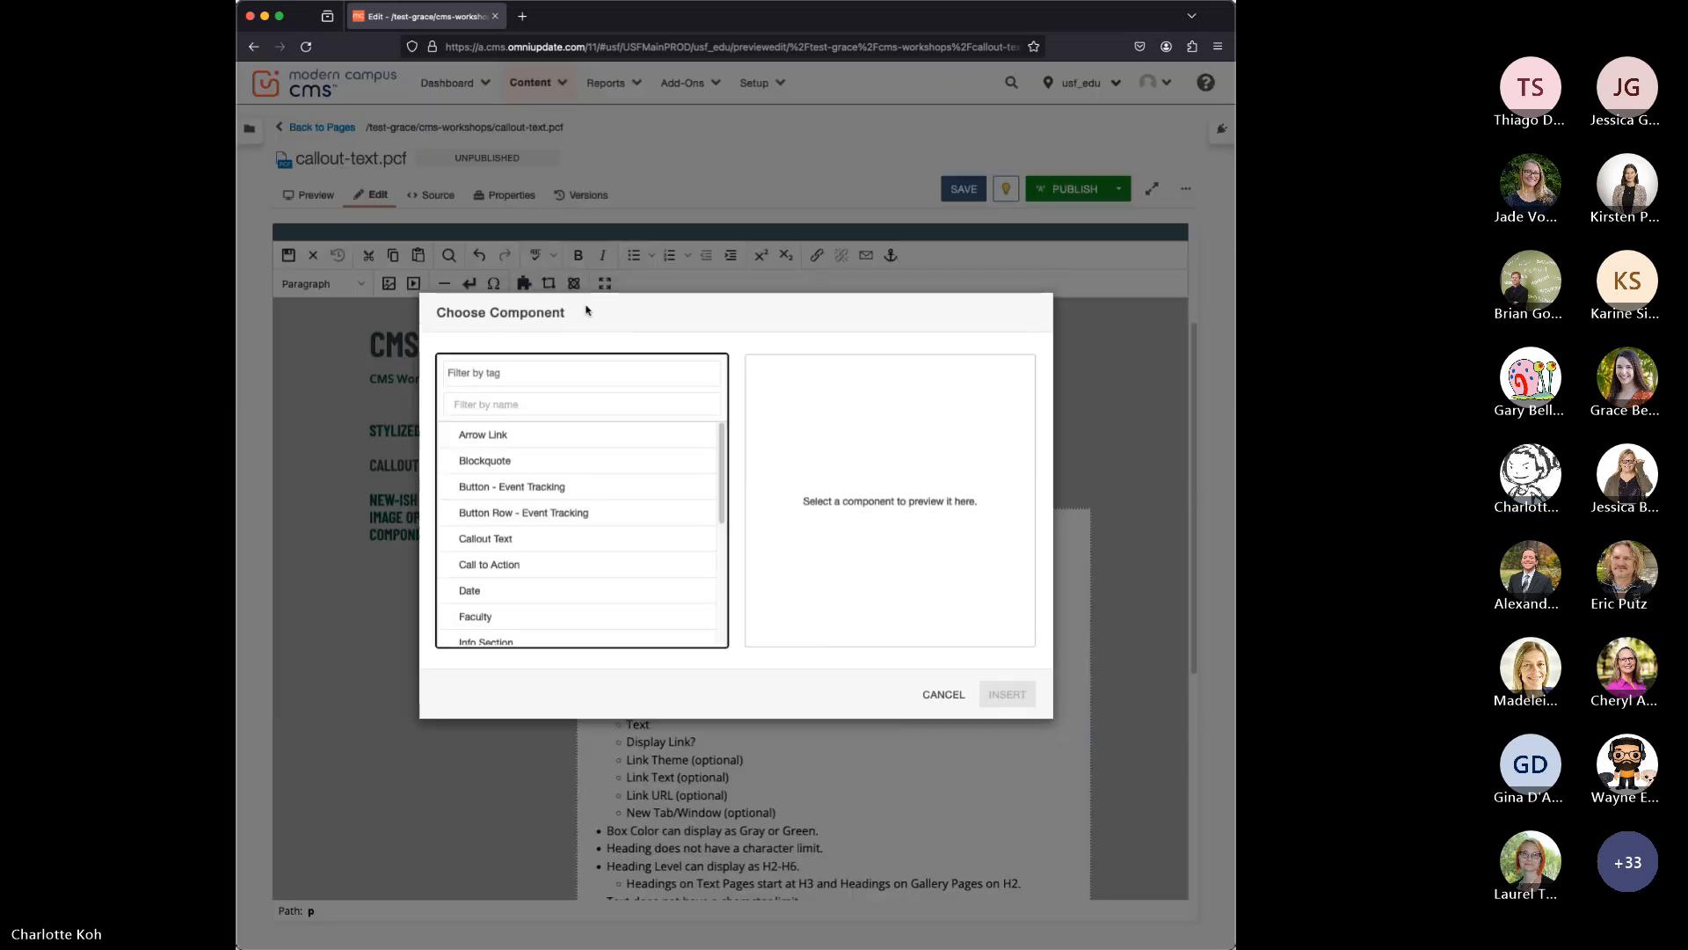
{"action": "left_click", "coordinate": [564, 536]}
{"action": "left_click", "coordinate": [992, 696]}
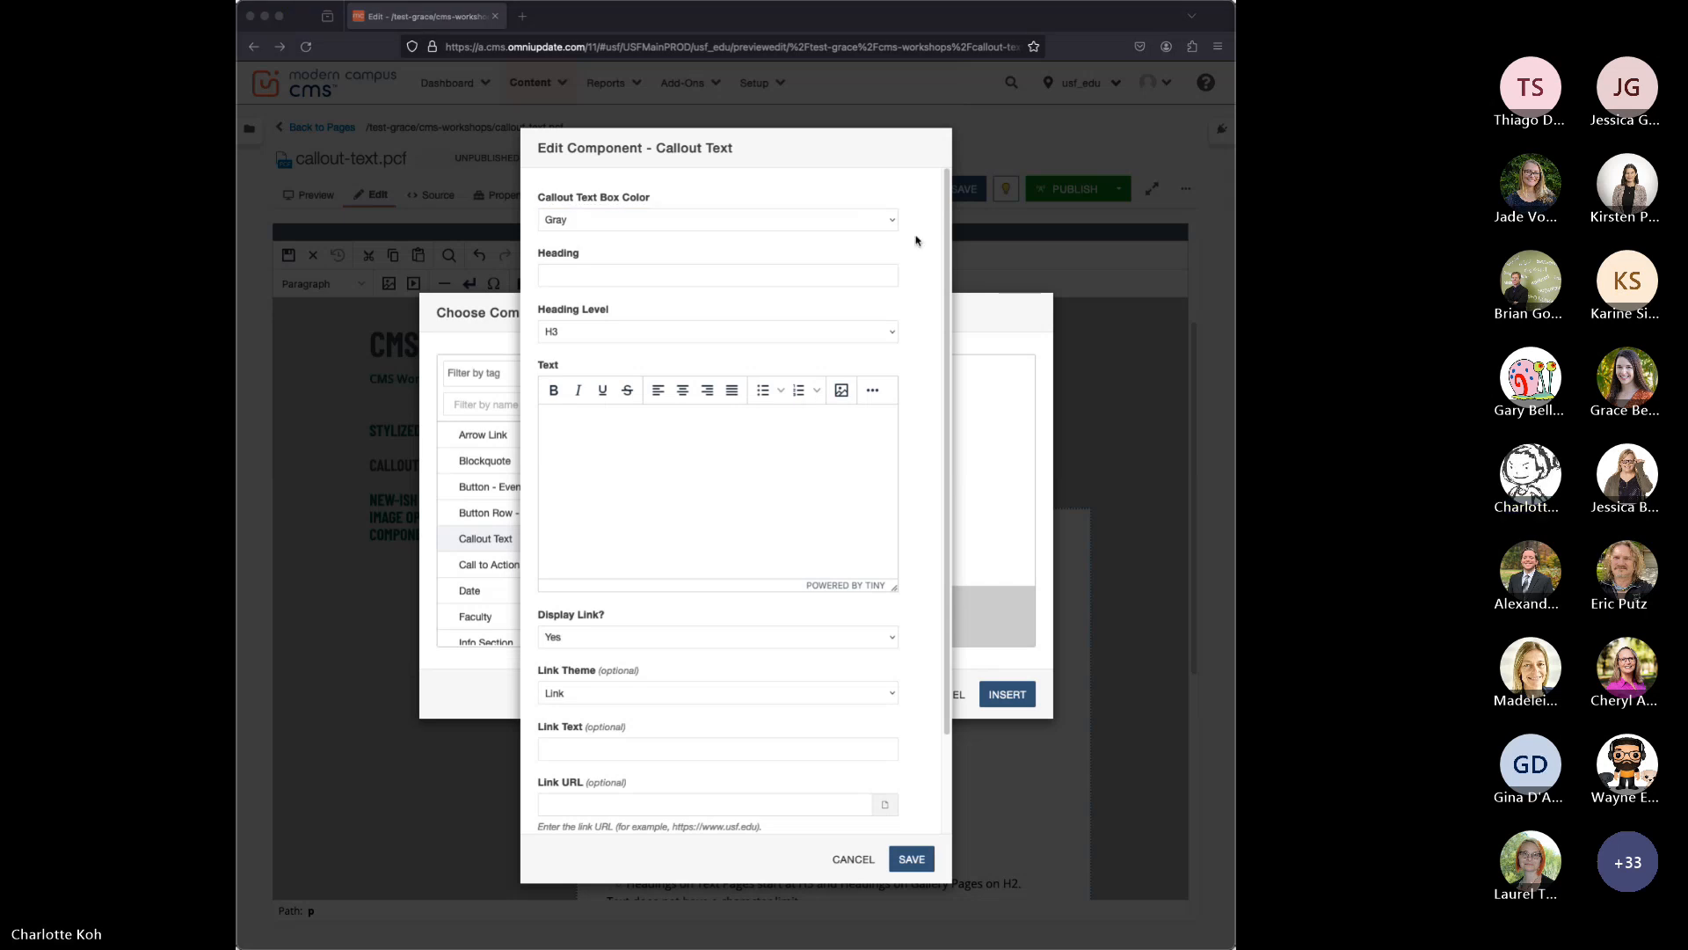
Set the callout heading to "Save the Manatee Club" and keep the heading level at H3.
{"action": "left_click", "coordinate": [681, 276]}
{"action": "type", "text": "Save the Manatee Club"}
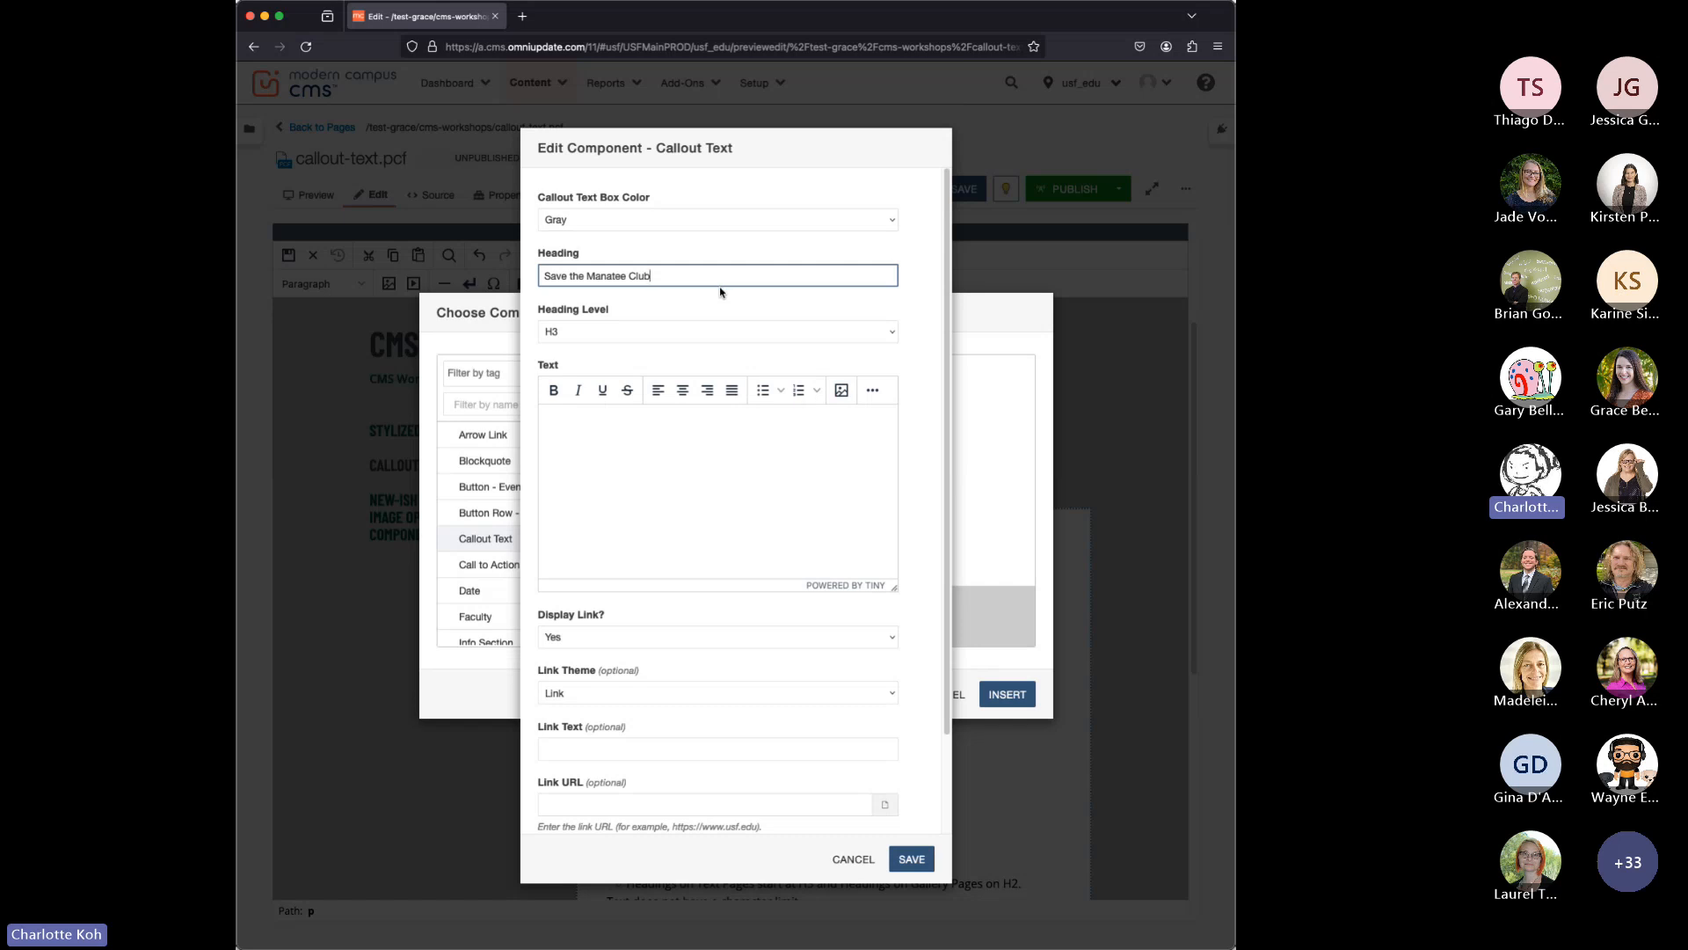
{"action": "left_click", "coordinate": [891, 333]}
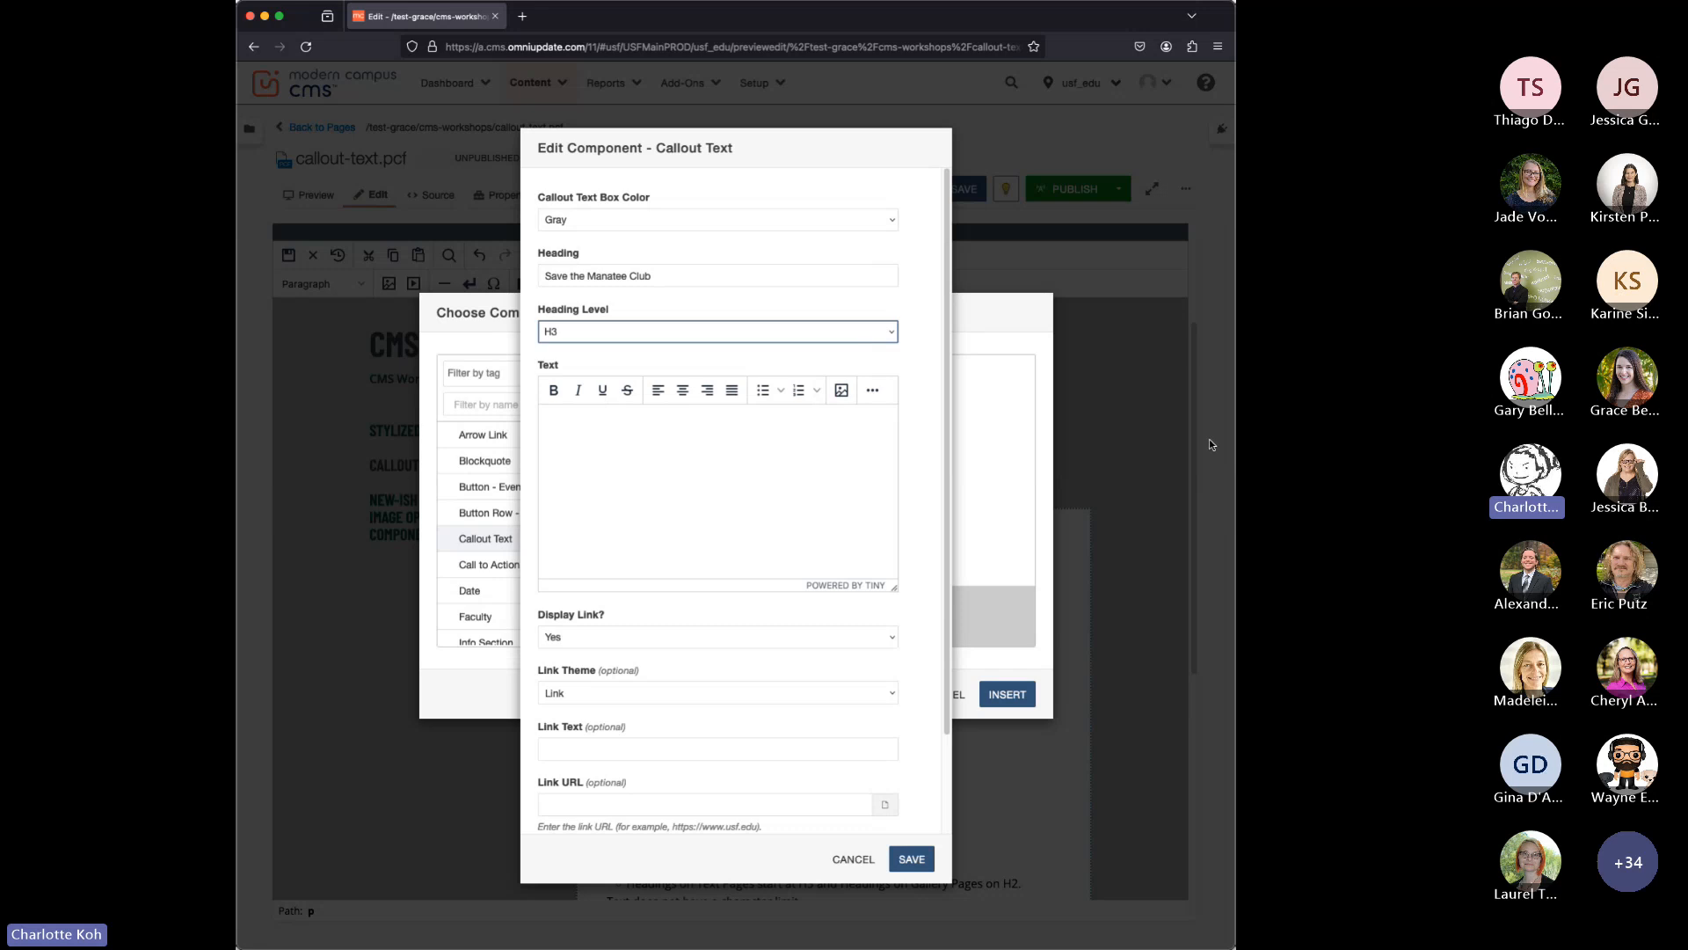
Copy the paragraph beginning "Join our community dedicated to raising awareness" from the other application into the callout's text.
{"action": "key", "text": "super+Tab"}
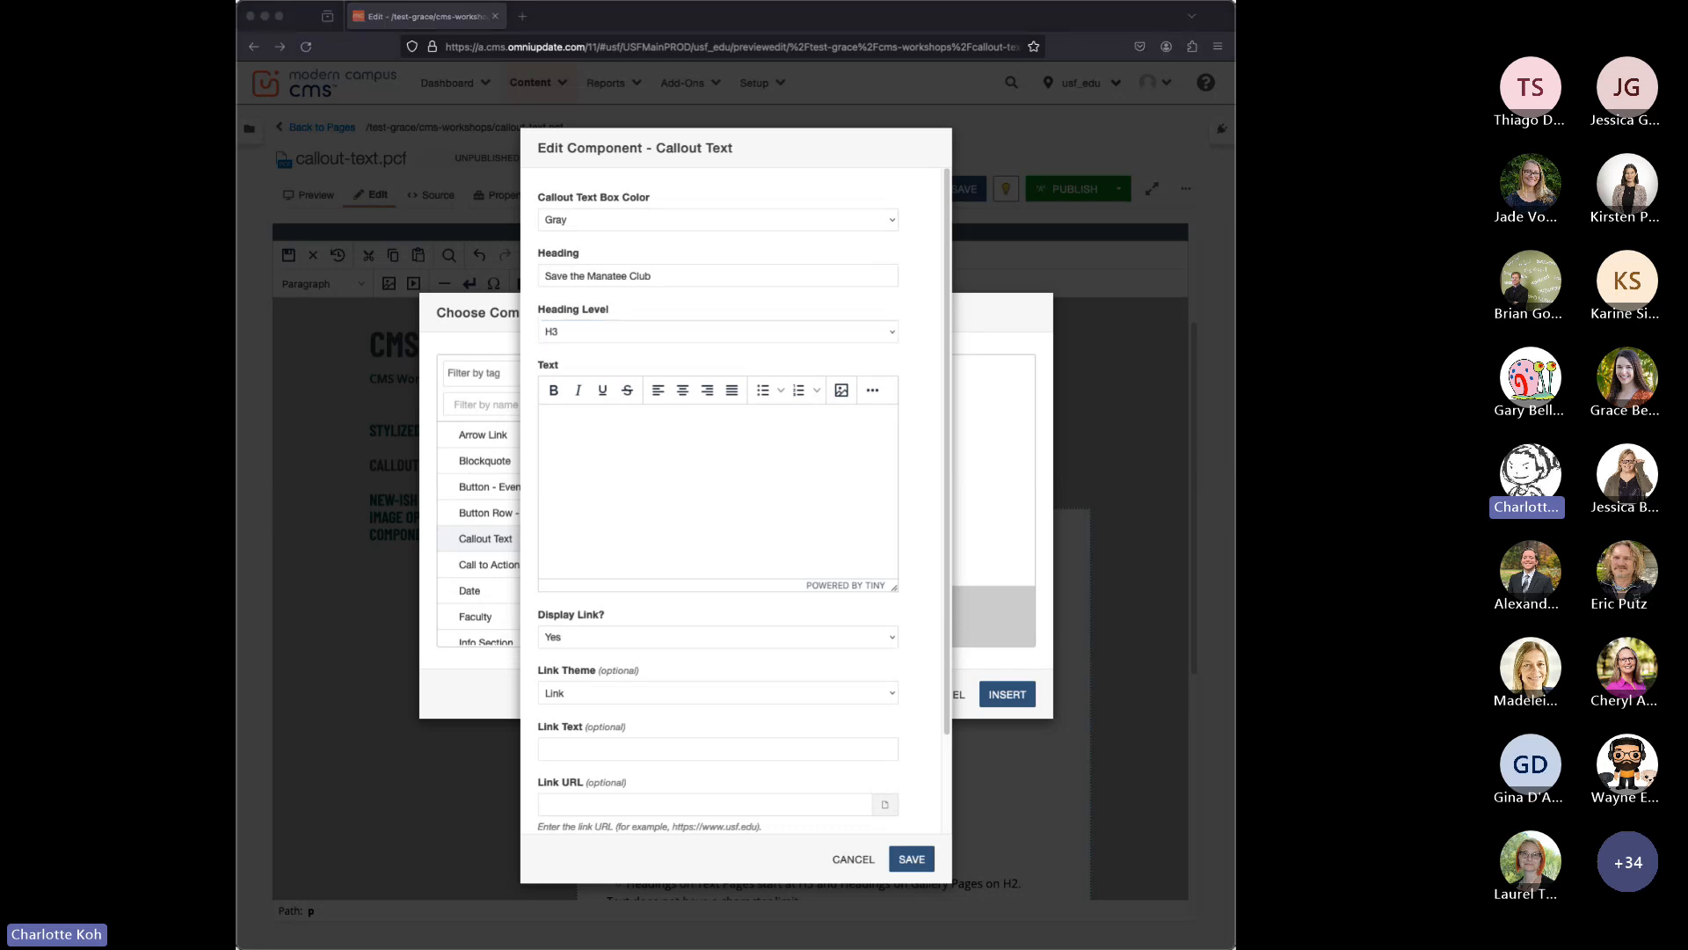
{"action": "left_click", "coordinate": [641, 415]}
{"action": "left_click", "coordinate": [645, 434]}
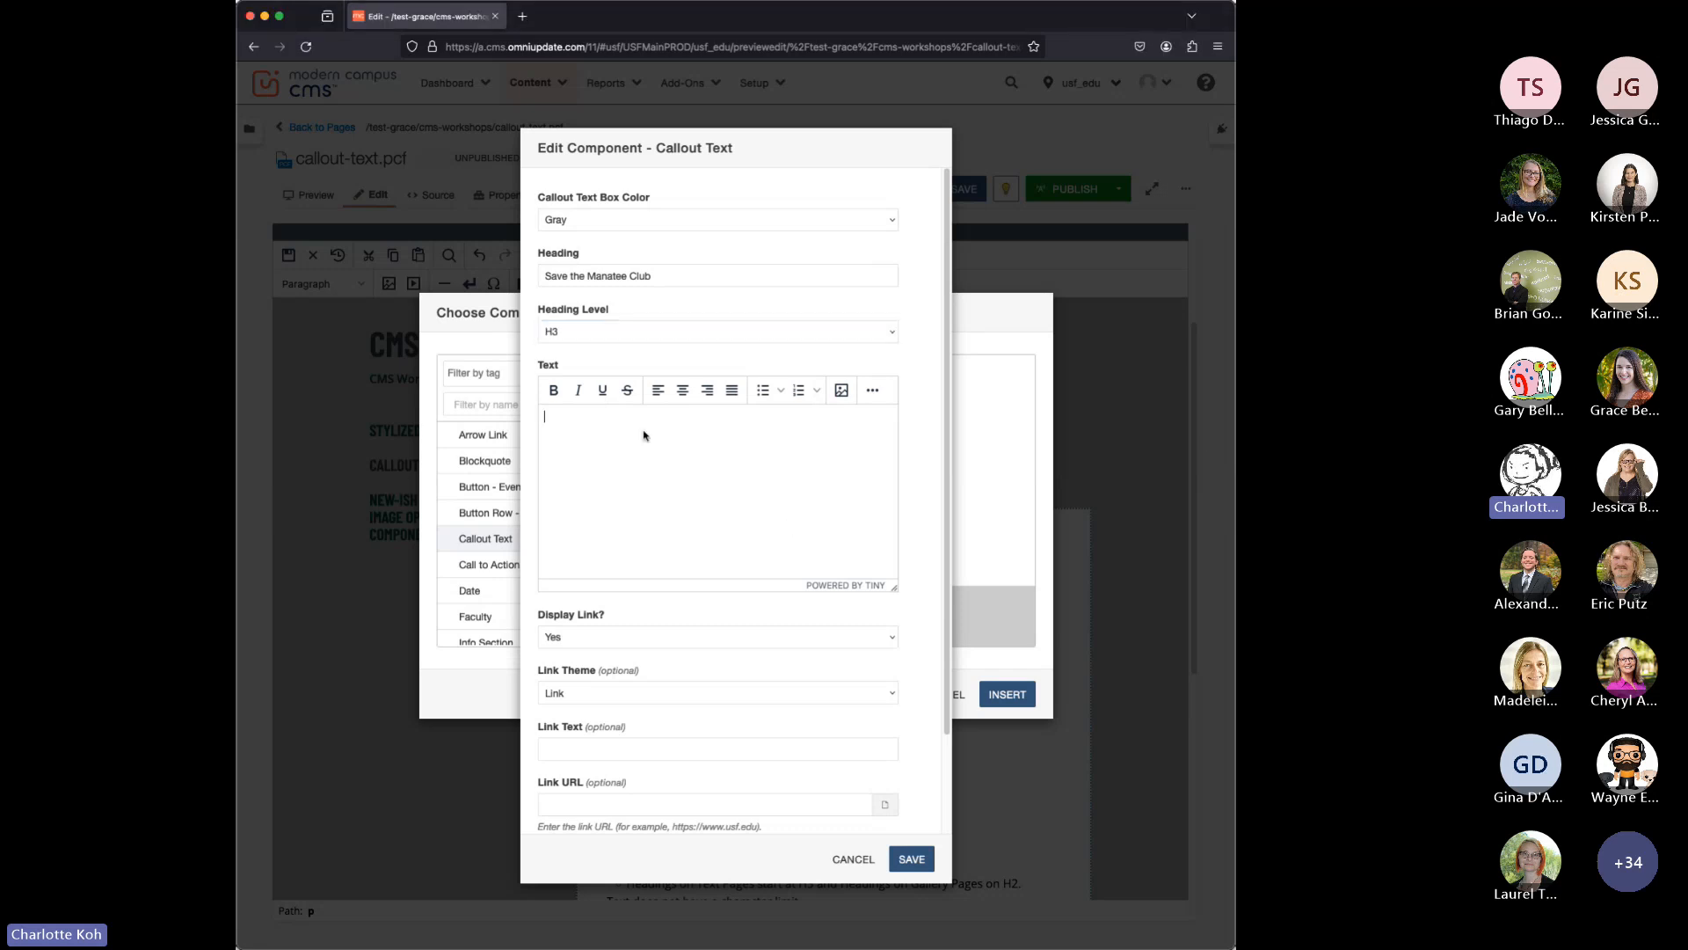
{"action": "type", "text": "Join our community dedicated to raising awareness and advocating for manatee protection. Explore the wonders of manatee migration, behavior, their unique anatomy, and more."}
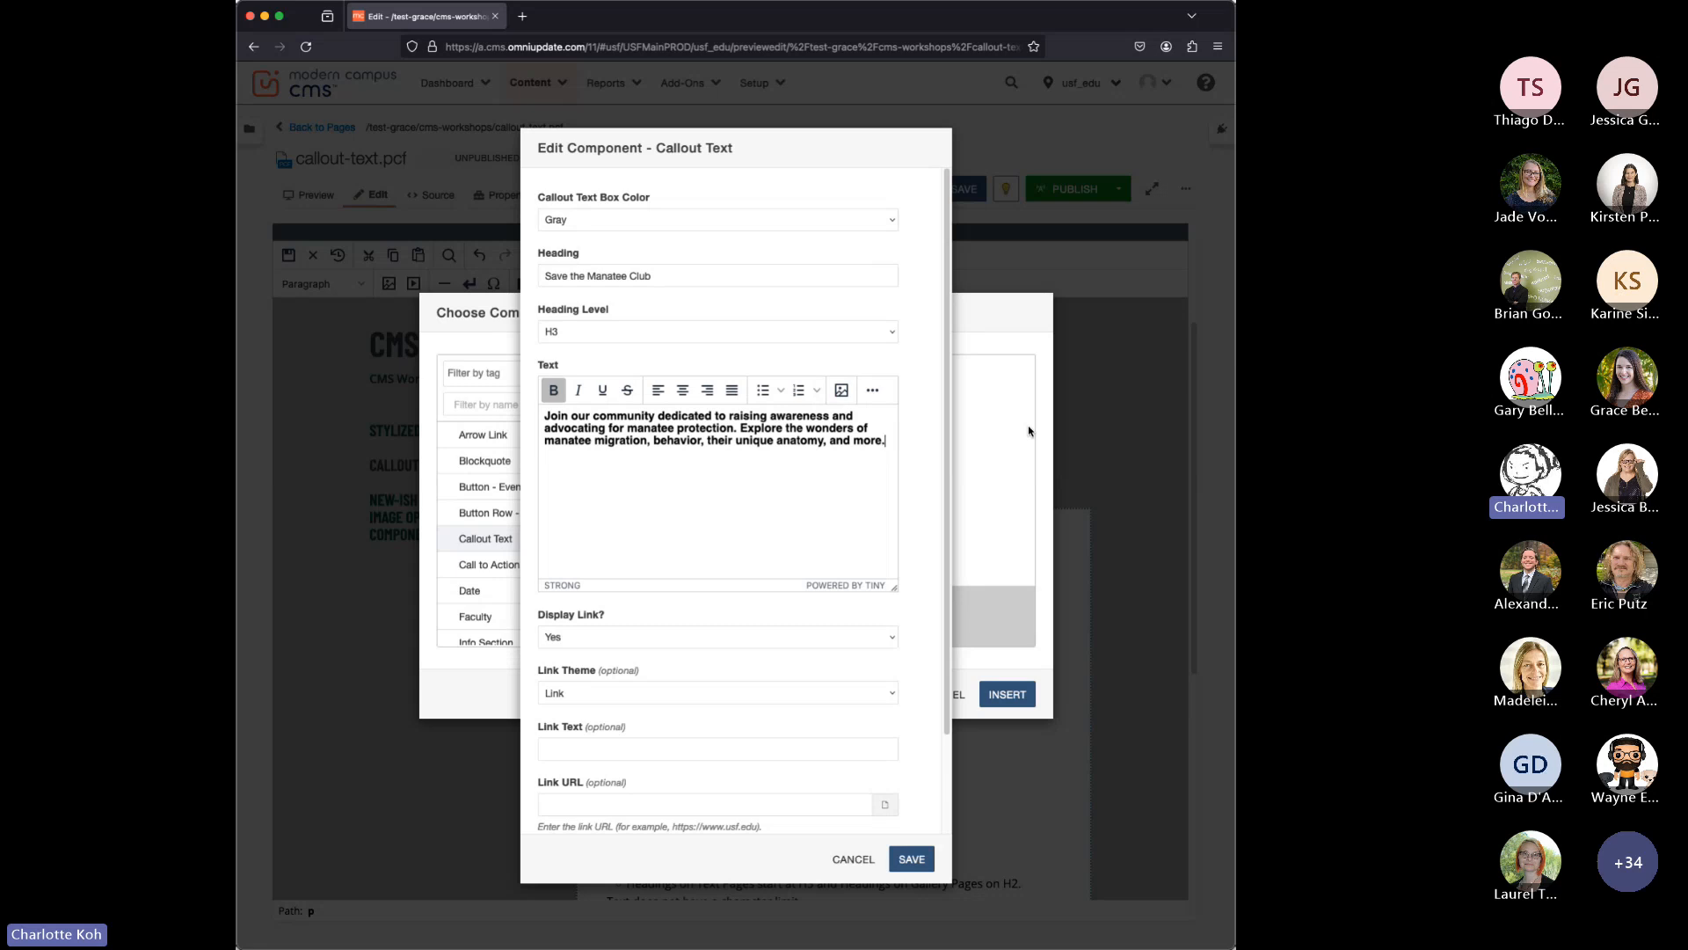
Remove bold from the whole callout text and bold only "raising awareness and advocating for manatee protection".
{"action": "left_click_drag", "start_coordinate": [884, 439], "coordinate": [524, 424]}
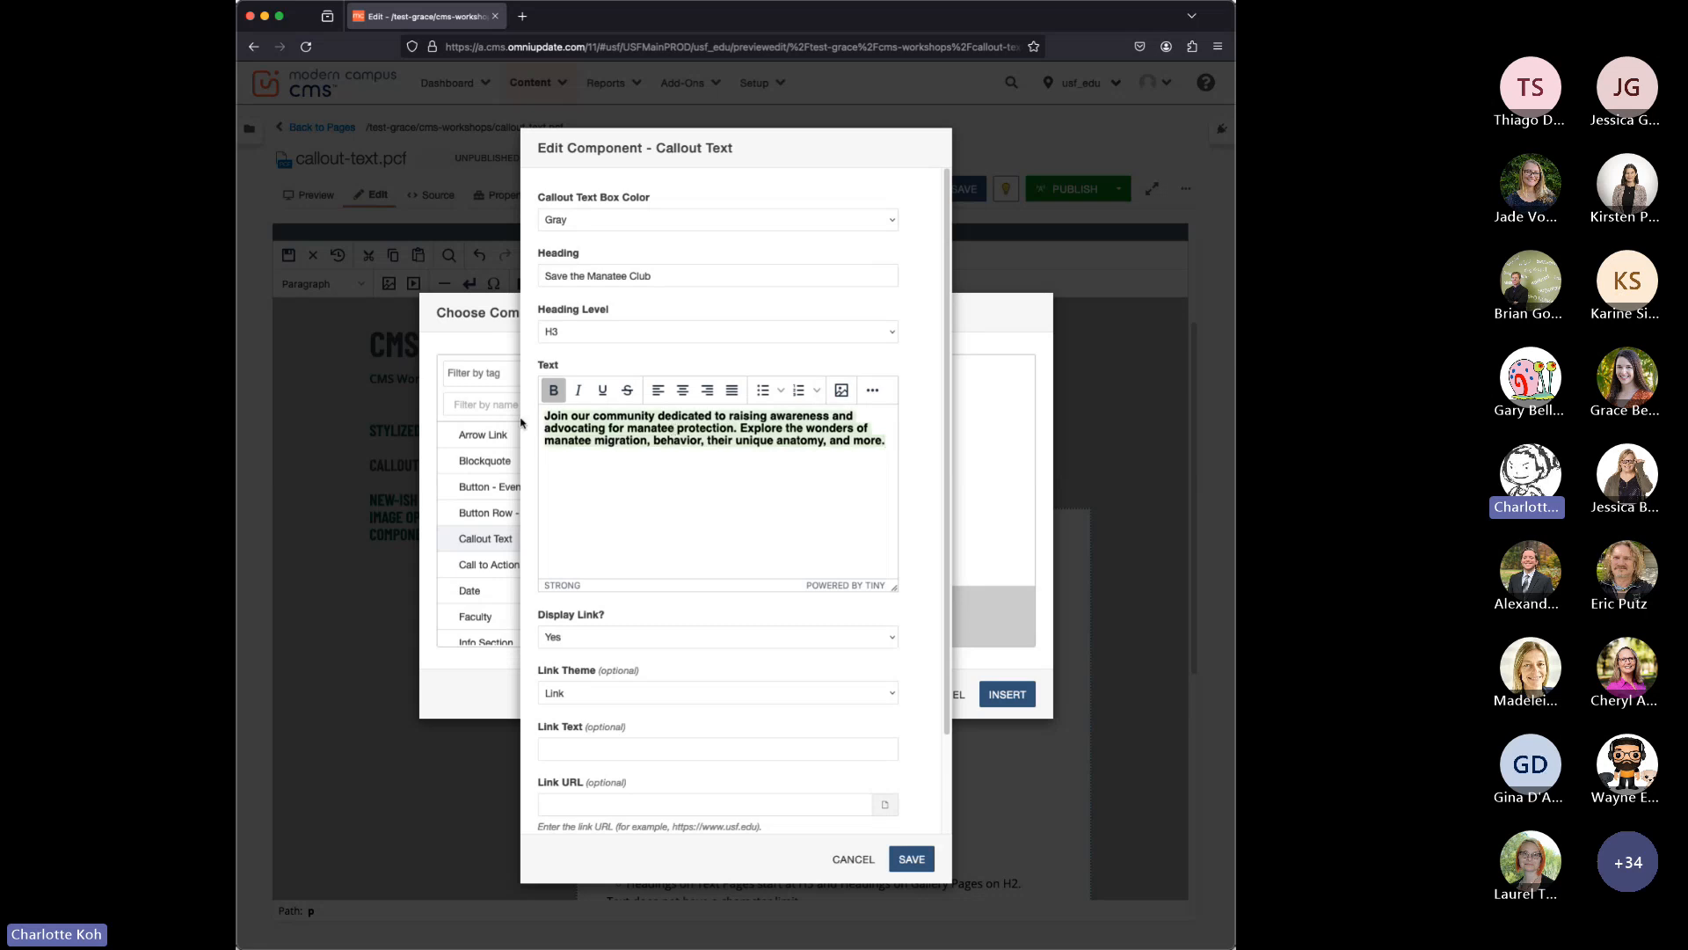
{"action": "left_click", "coordinate": [554, 390]}
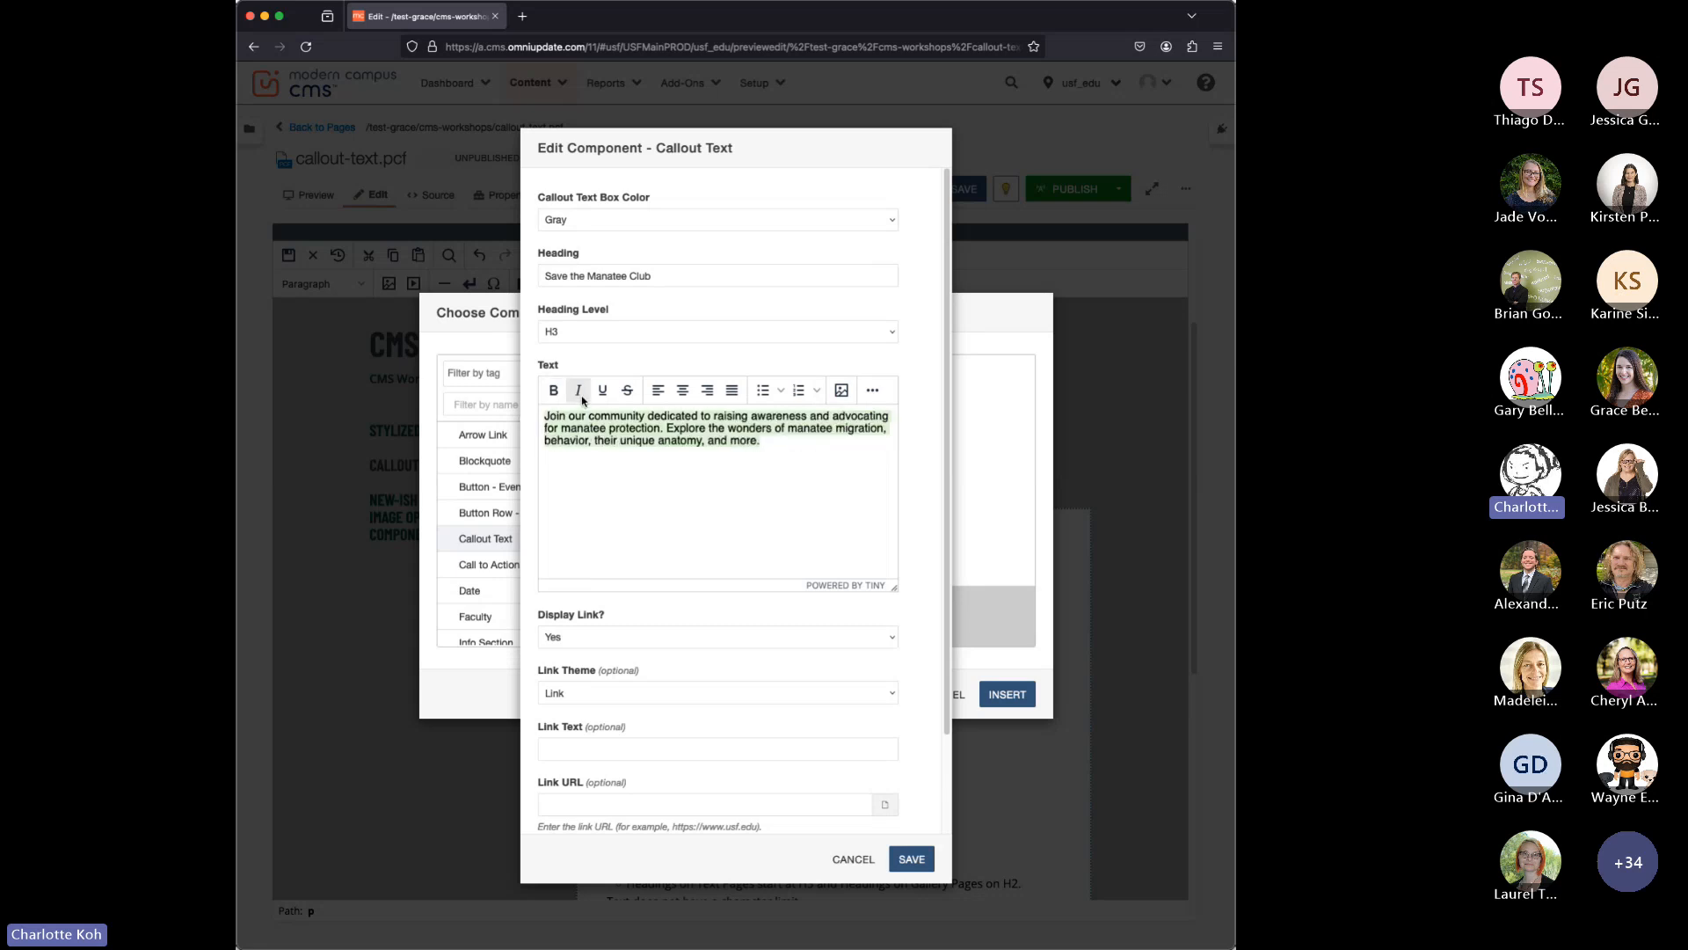
{"action": "left_click", "coordinate": [704, 426]}
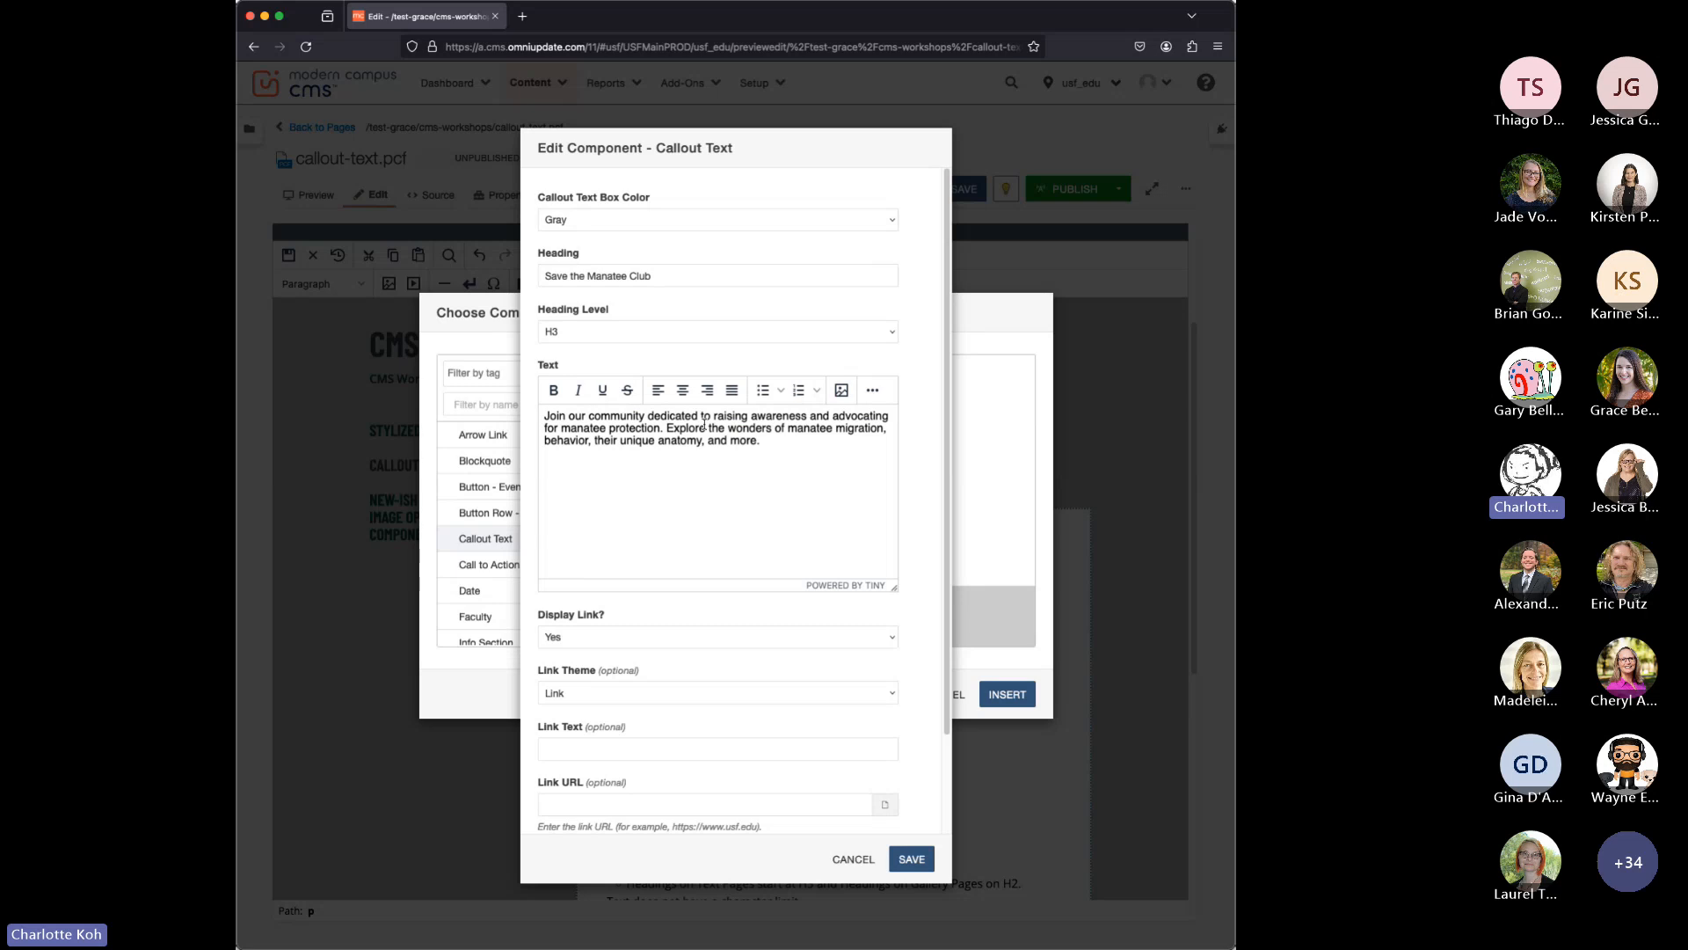
{"action": "left_click_drag", "start_coordinate": [713, 416], "coordinate": [657, 426]}
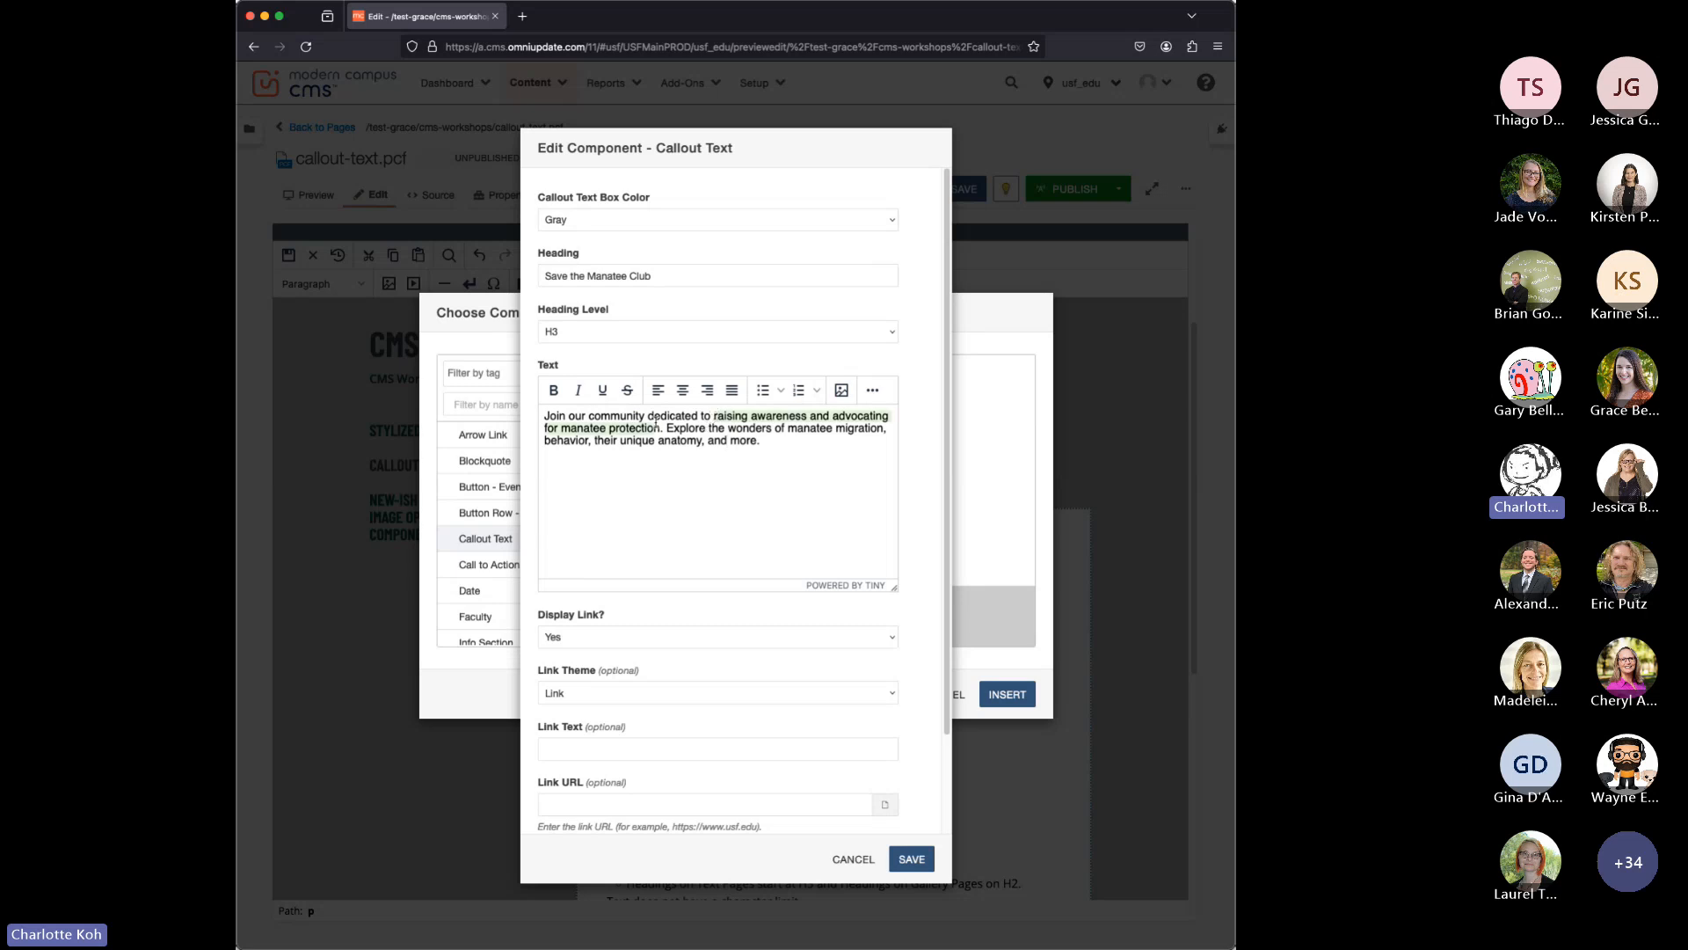
{"action": "left_click", "coordinate": [553, 389]}
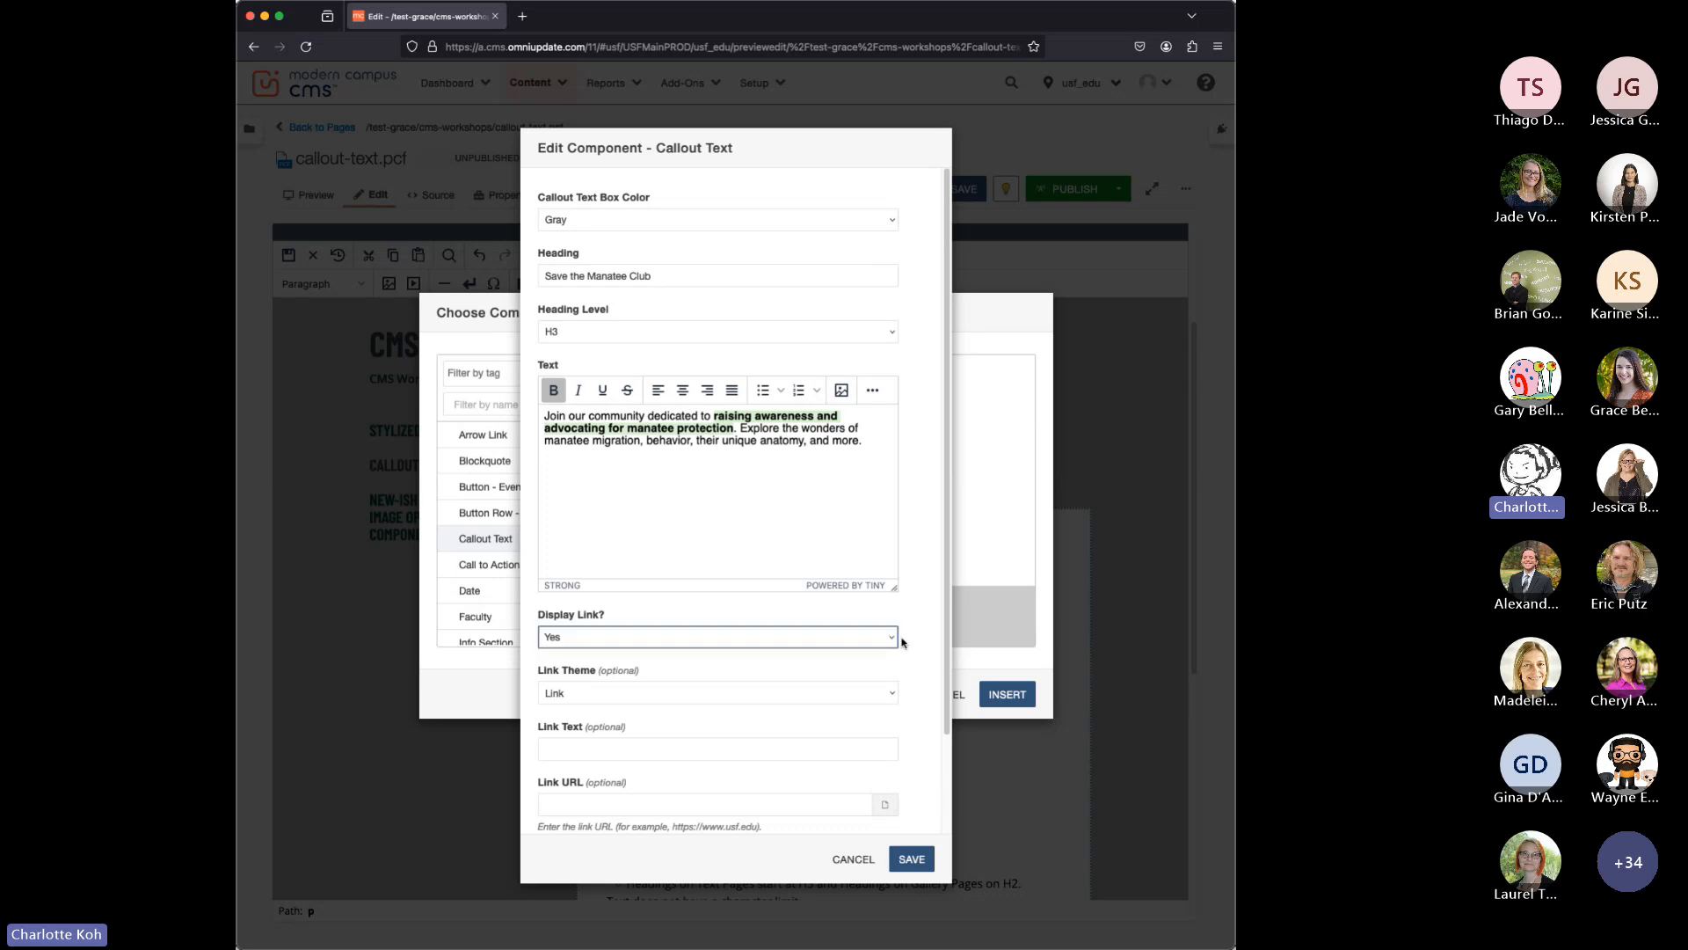
Set the callout's link theme to Button and its link text to "Learn about the club".
{"action": "scroll", "coordinate": [918, 639], "scroll_direction": "down", "scroll_amount": 3}
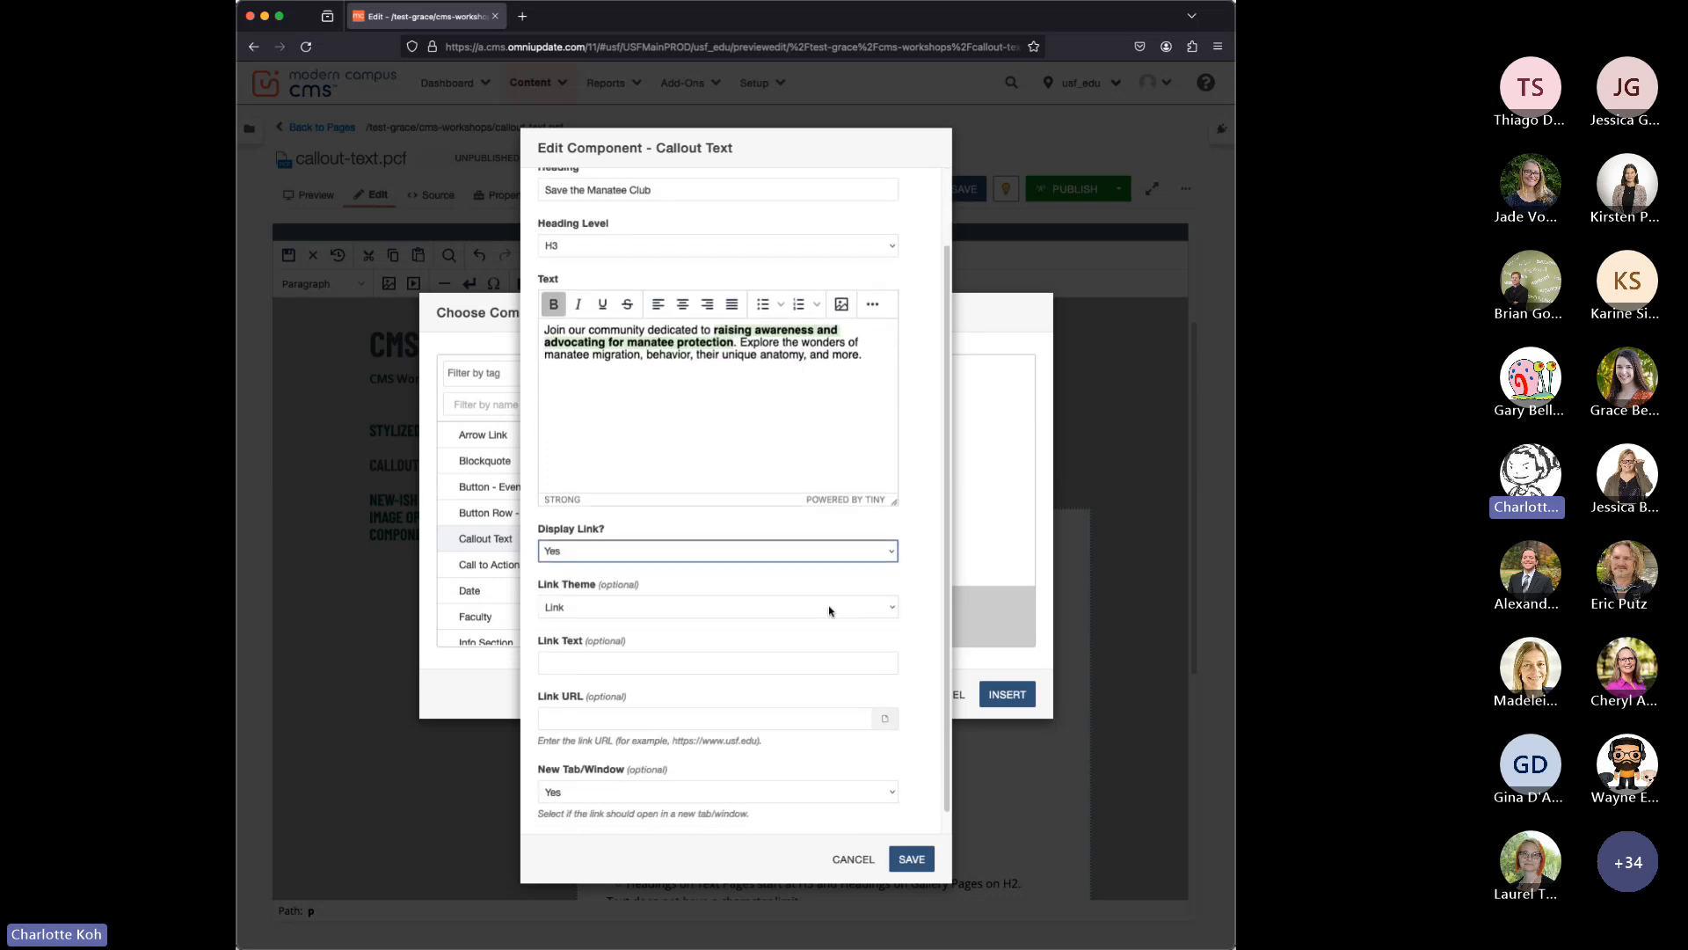
{"action": "left_click", "coordinate": [756, 618]}
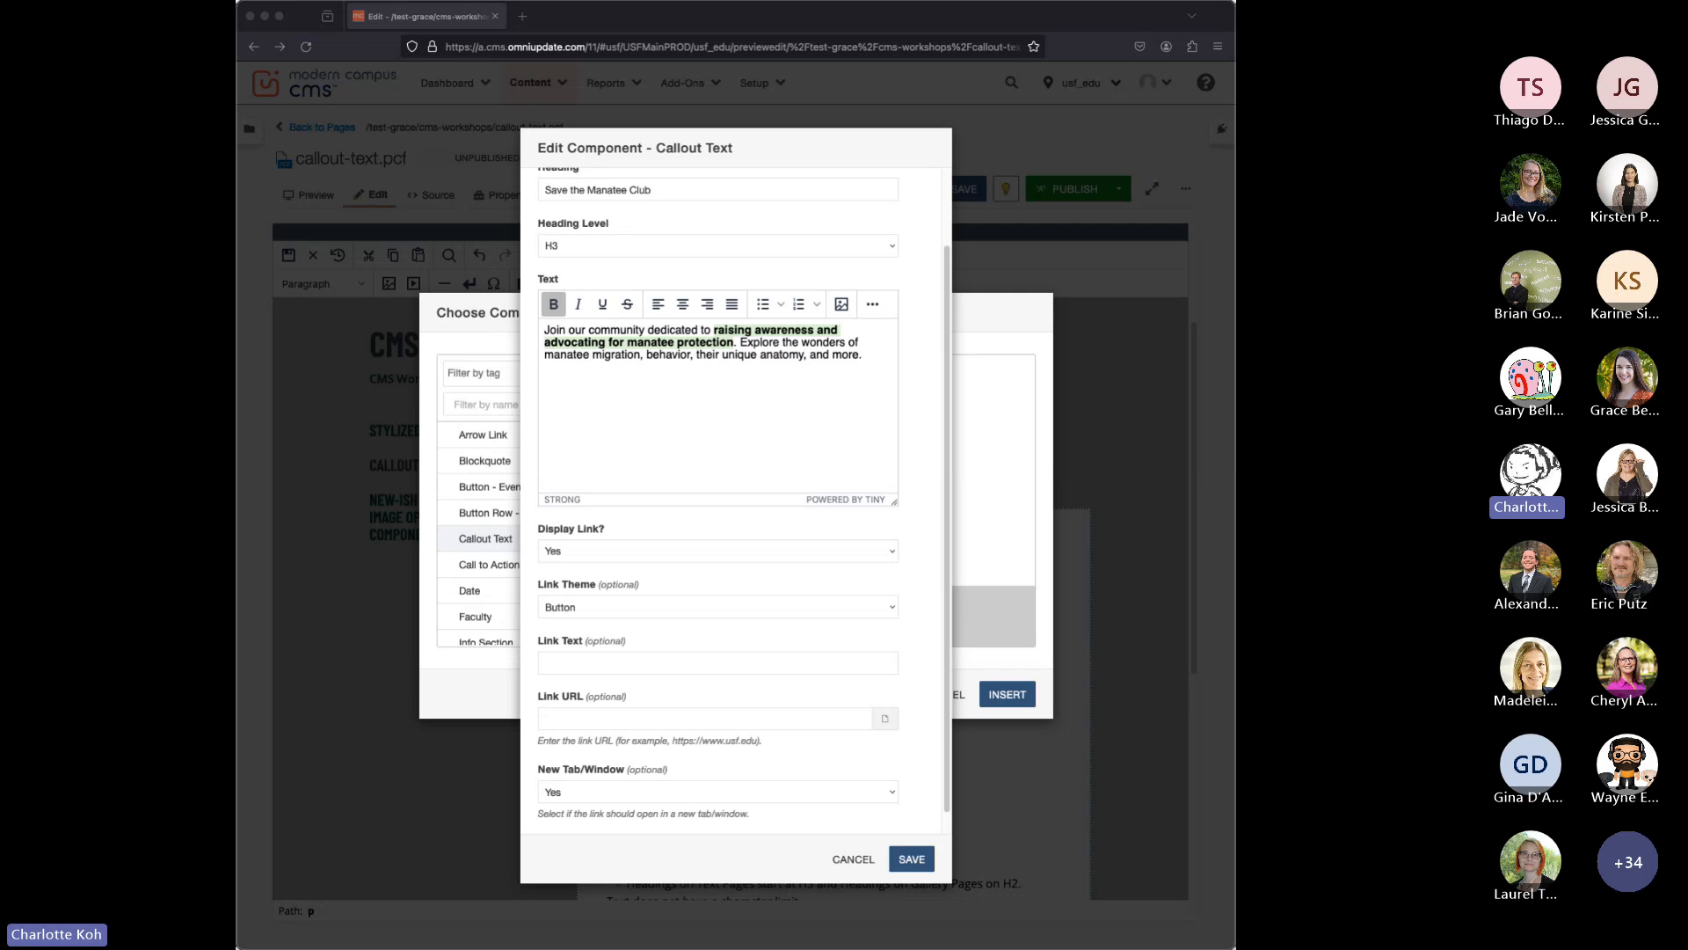
{"action": "left_click", "coordinate": [673, 663]}
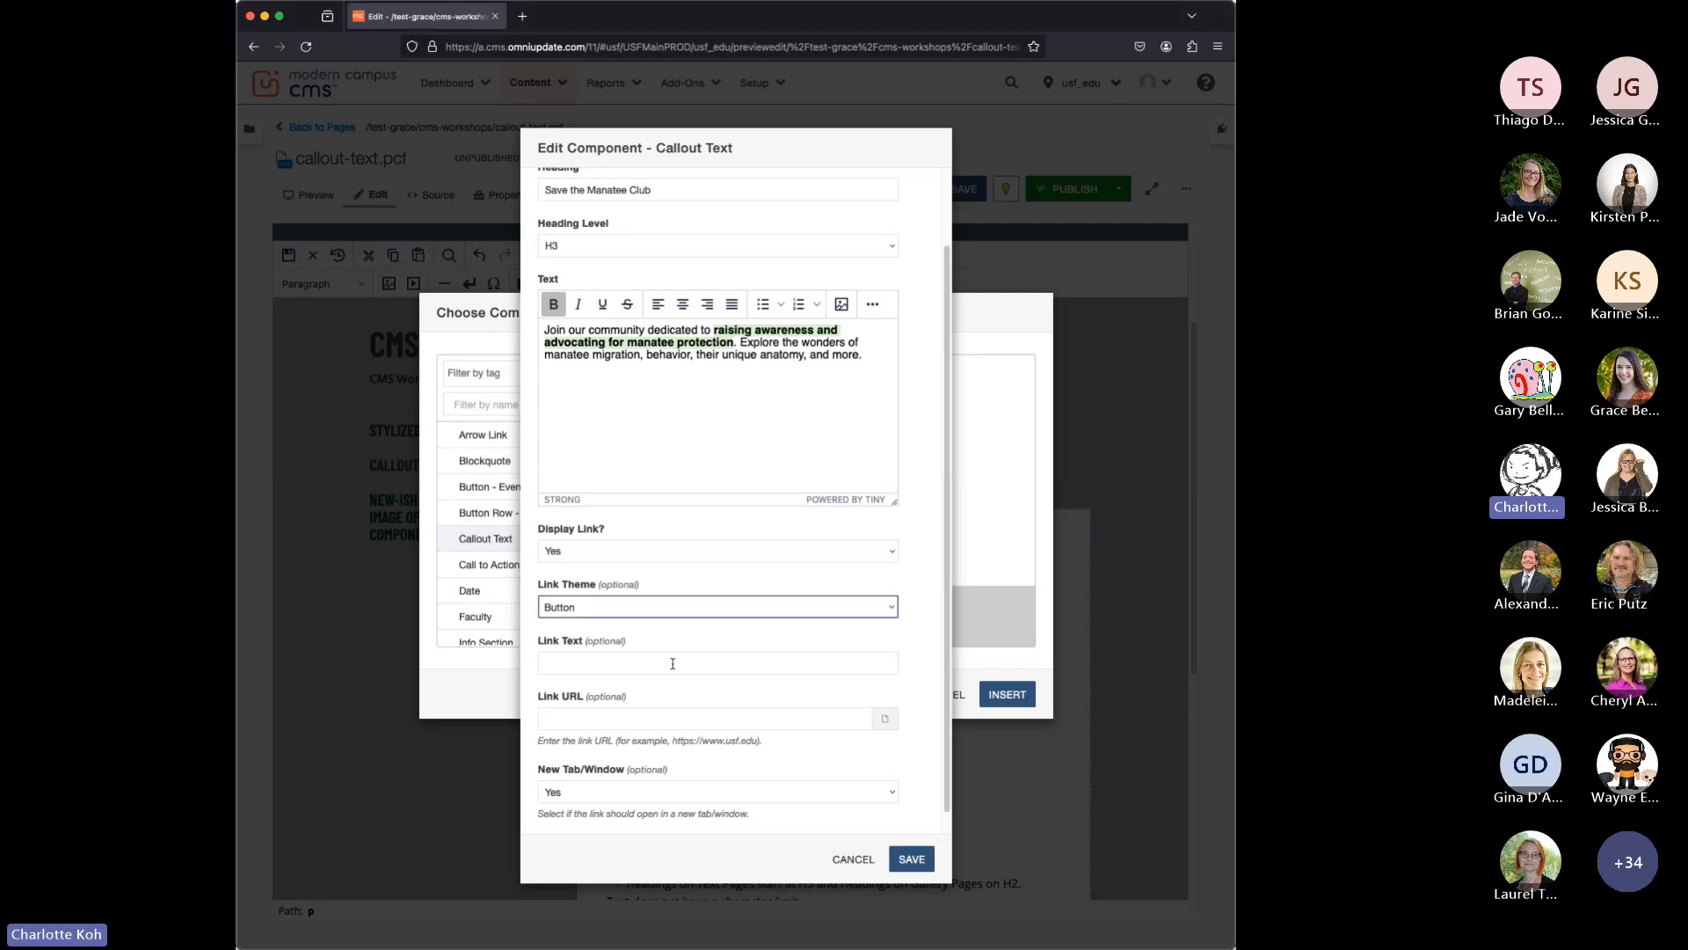
{"action": "left_click", "coordinate": [674, 664]}
{"action": "type", "text": "Learn about the club"}
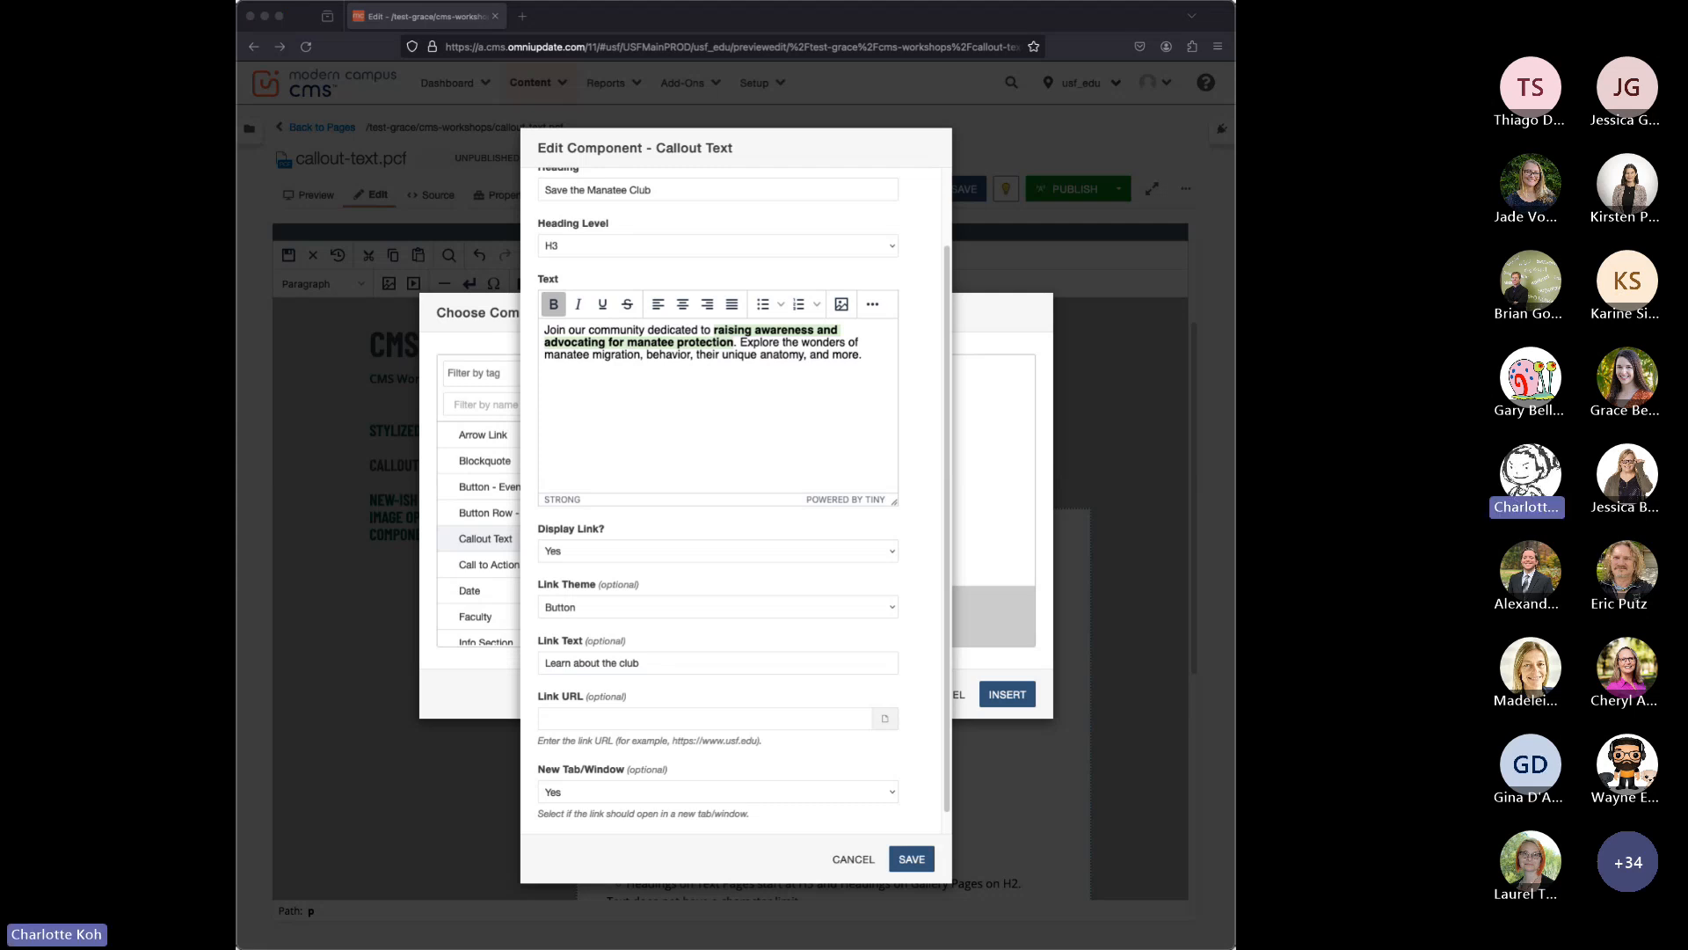
{"action": "left_click", "coordinate": [727, 716]}
{"action": "left_click", "coordinate": [735, 717]}
{"action": "type", "text": "https://savethemanatee.org/"}
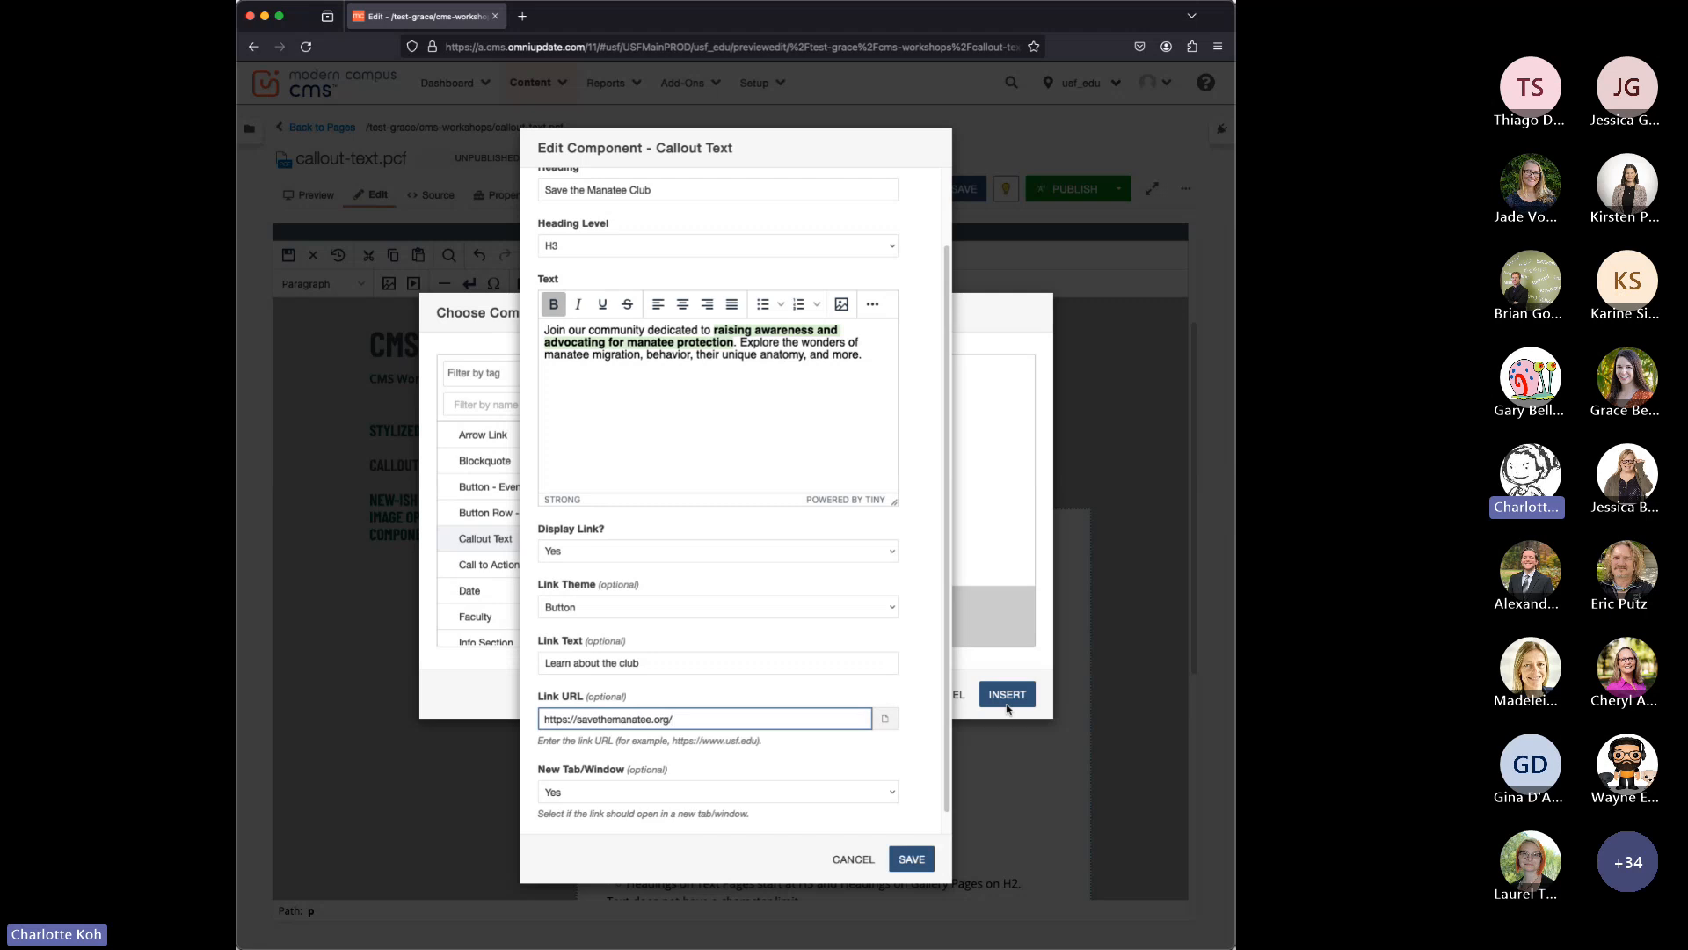
{"action": "scroll", "coordinate": [926, 781], "scroll_direction": "down", "scroll_amount": 1}
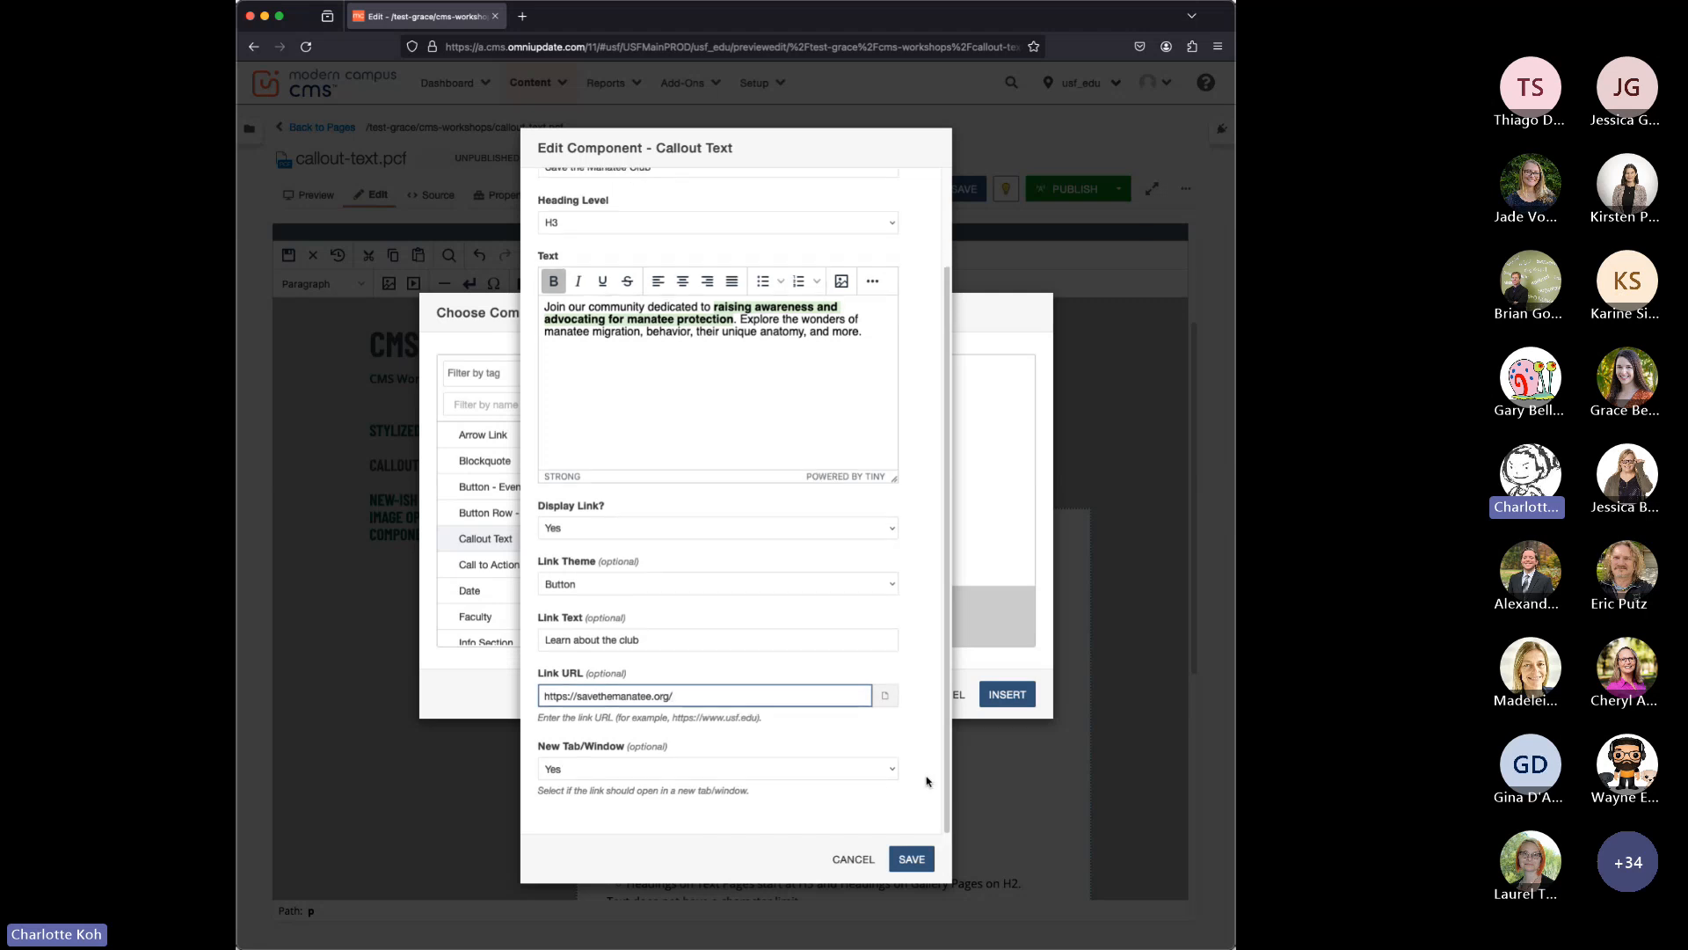
Keep the callout link's New Tab/Window option at Yes and save the component into the page.
{"action": "left_click", "coordinate": [701, 769]}
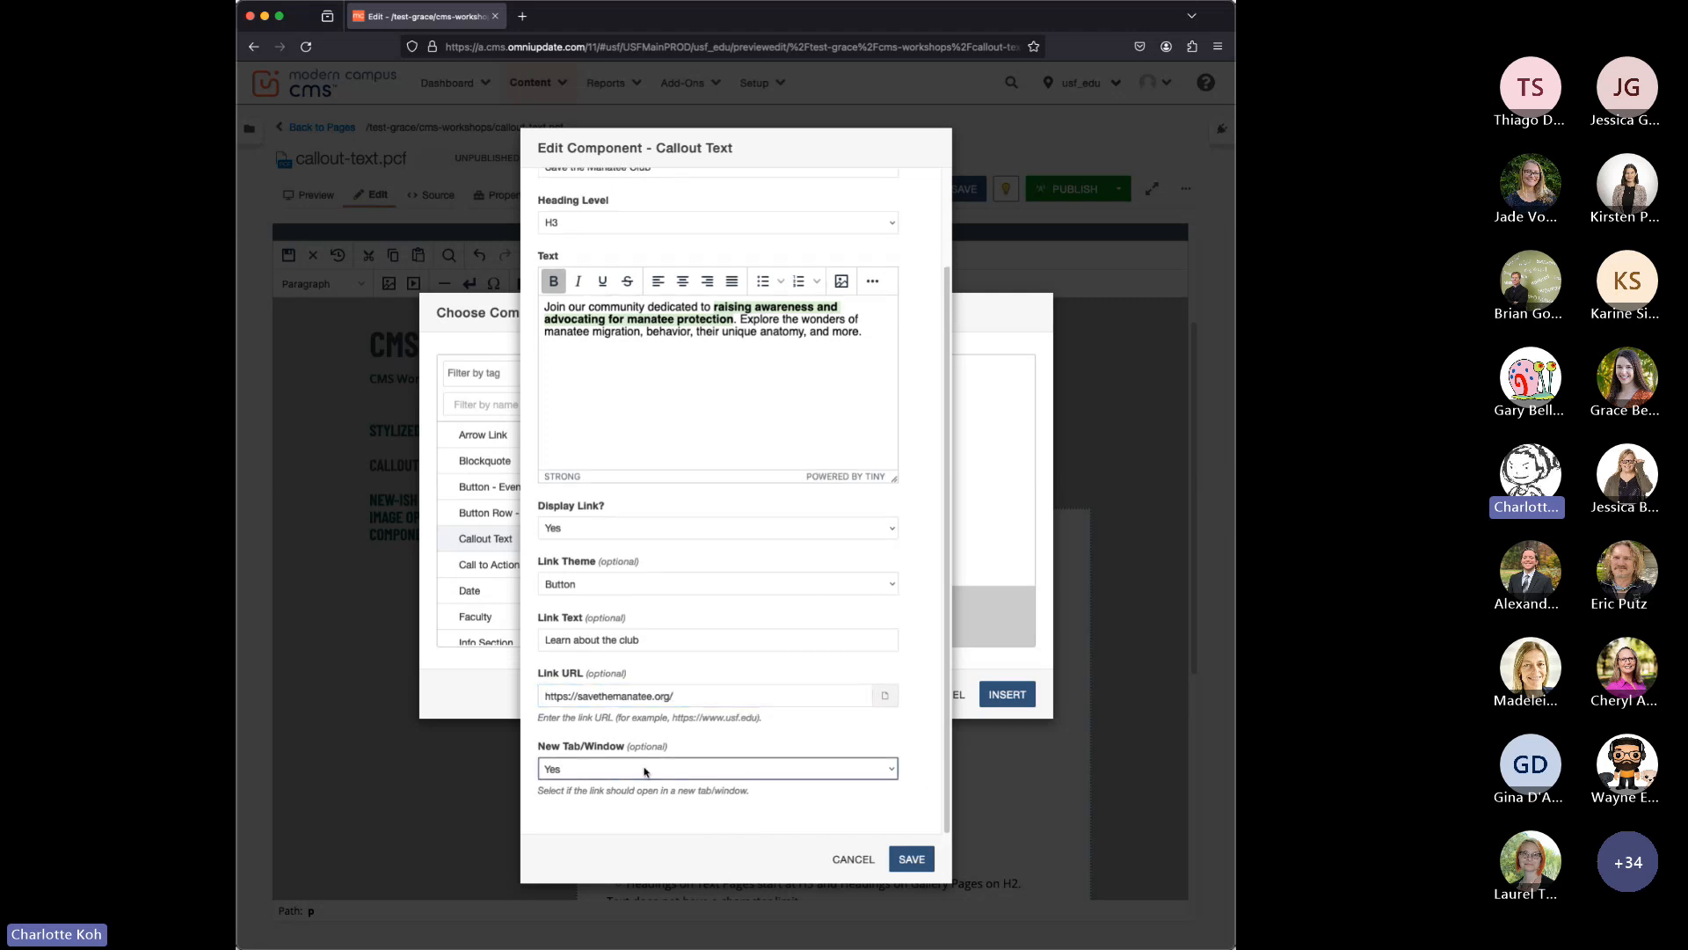
{"action": "left_click", "coordinate": [911, 858]}
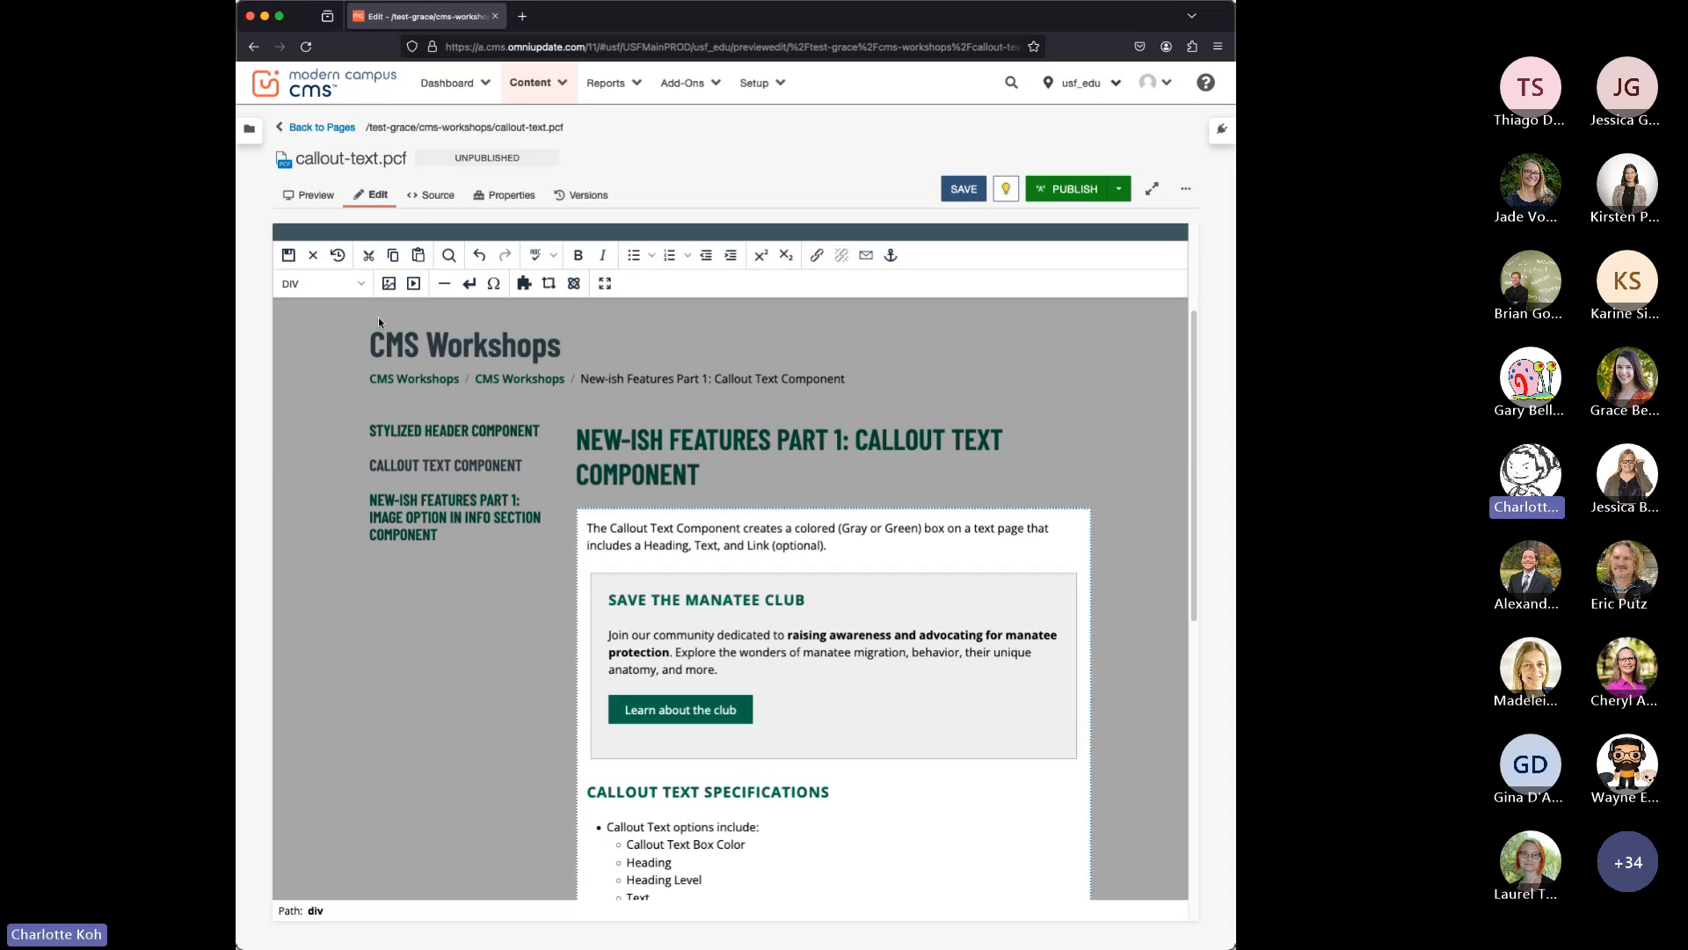
{"action": "left_click", "coordinate": [789, 784]}
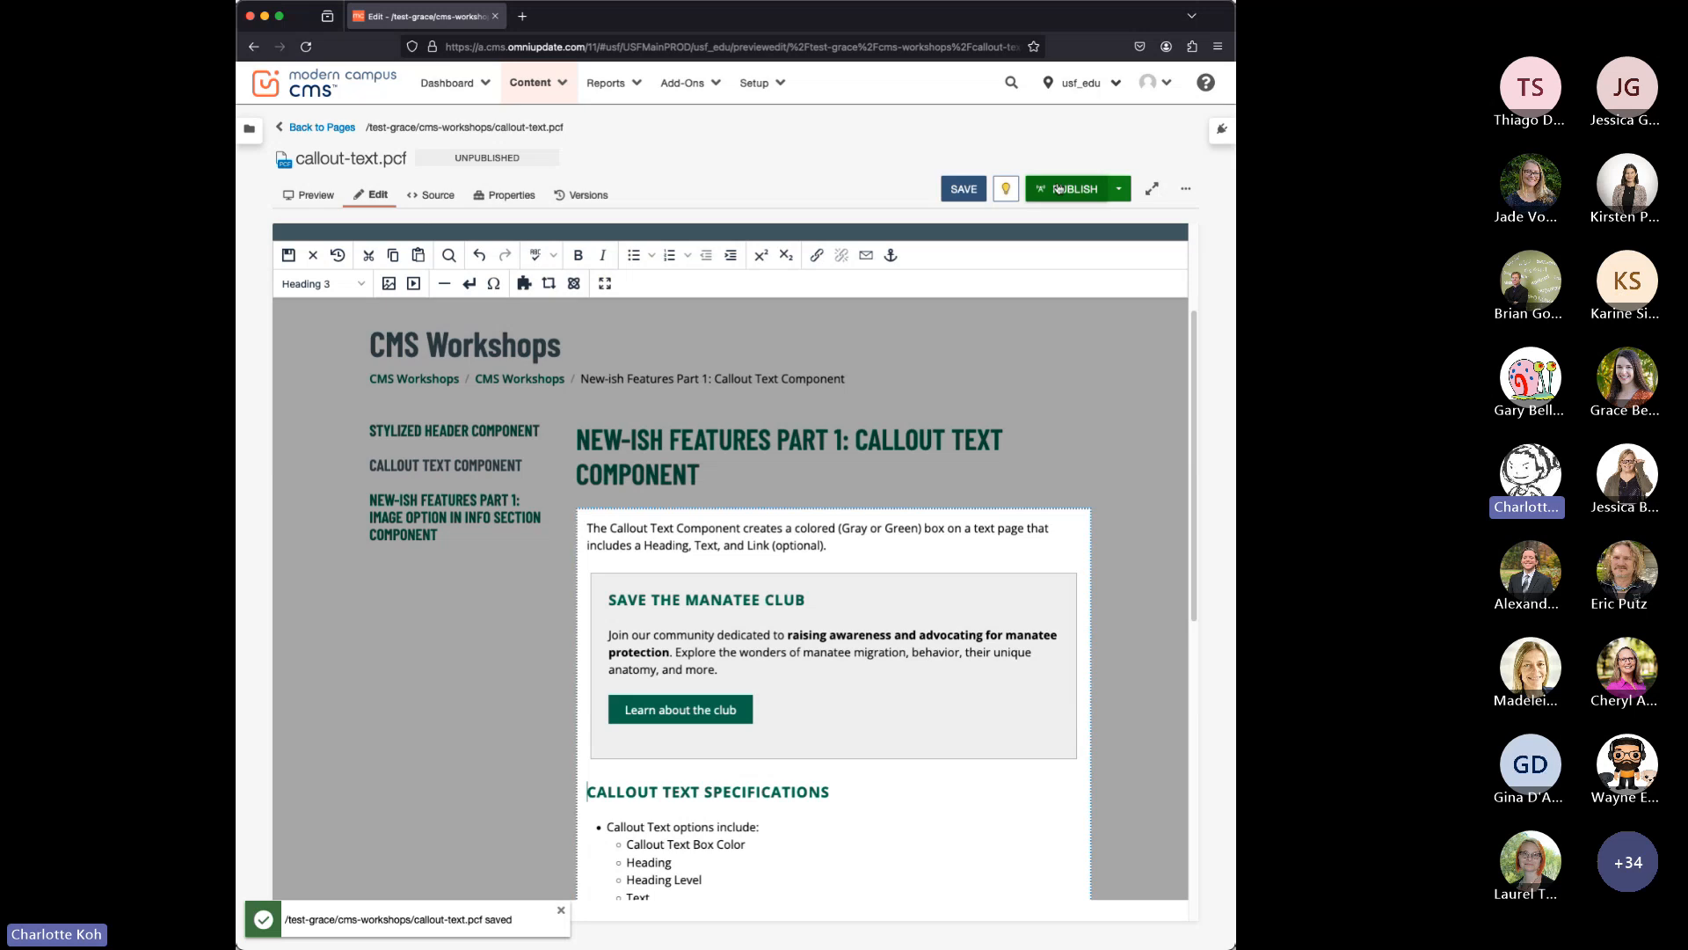
Publish callout-text.pcf to Production and open the published page.
{"action": "left_click", "coordinate": [1055, 194]}
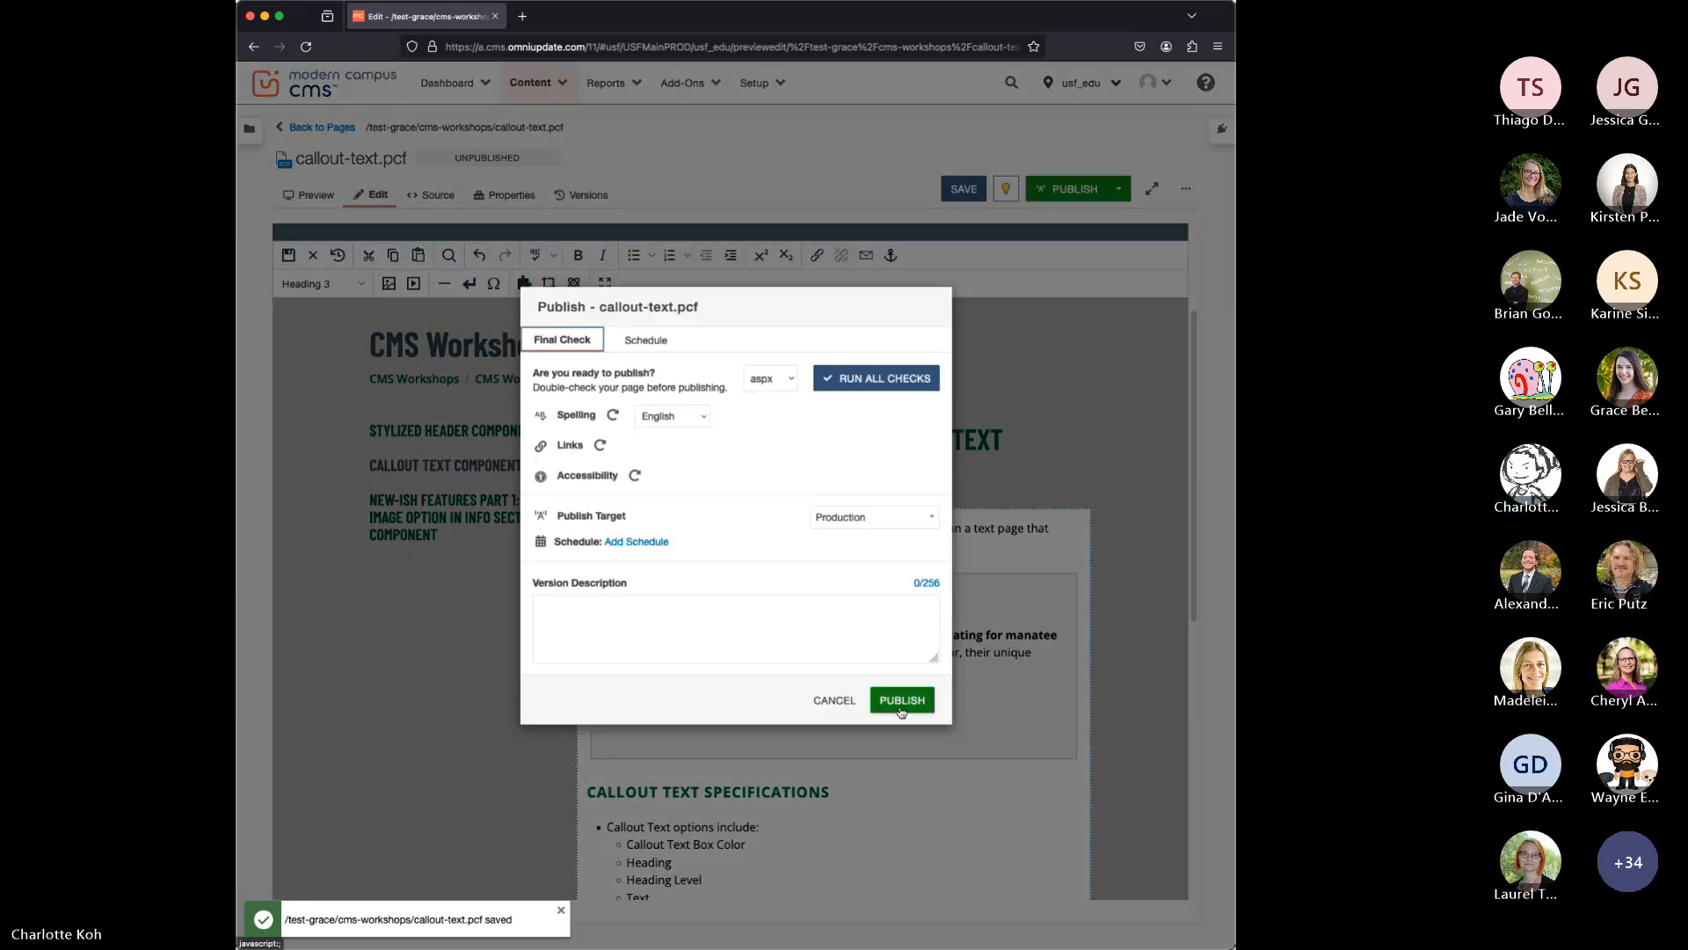
{"action": "left_click", "coordinate": [903, 701]}
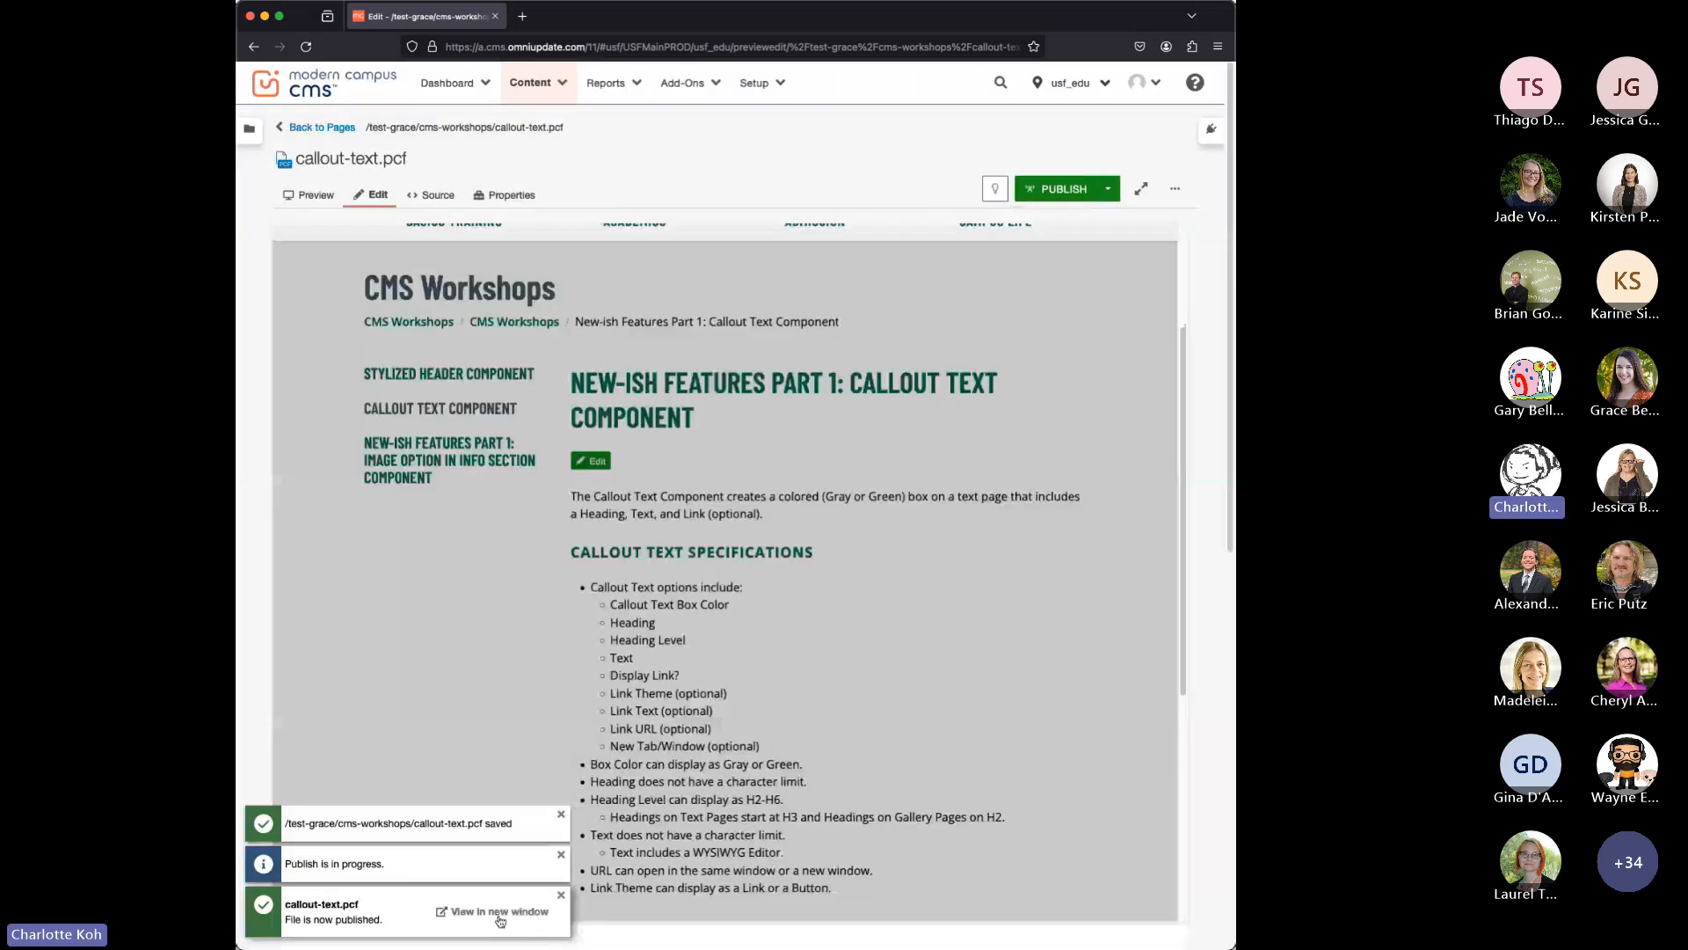
{"action": "left_click", "coordinate": [491, 912]}
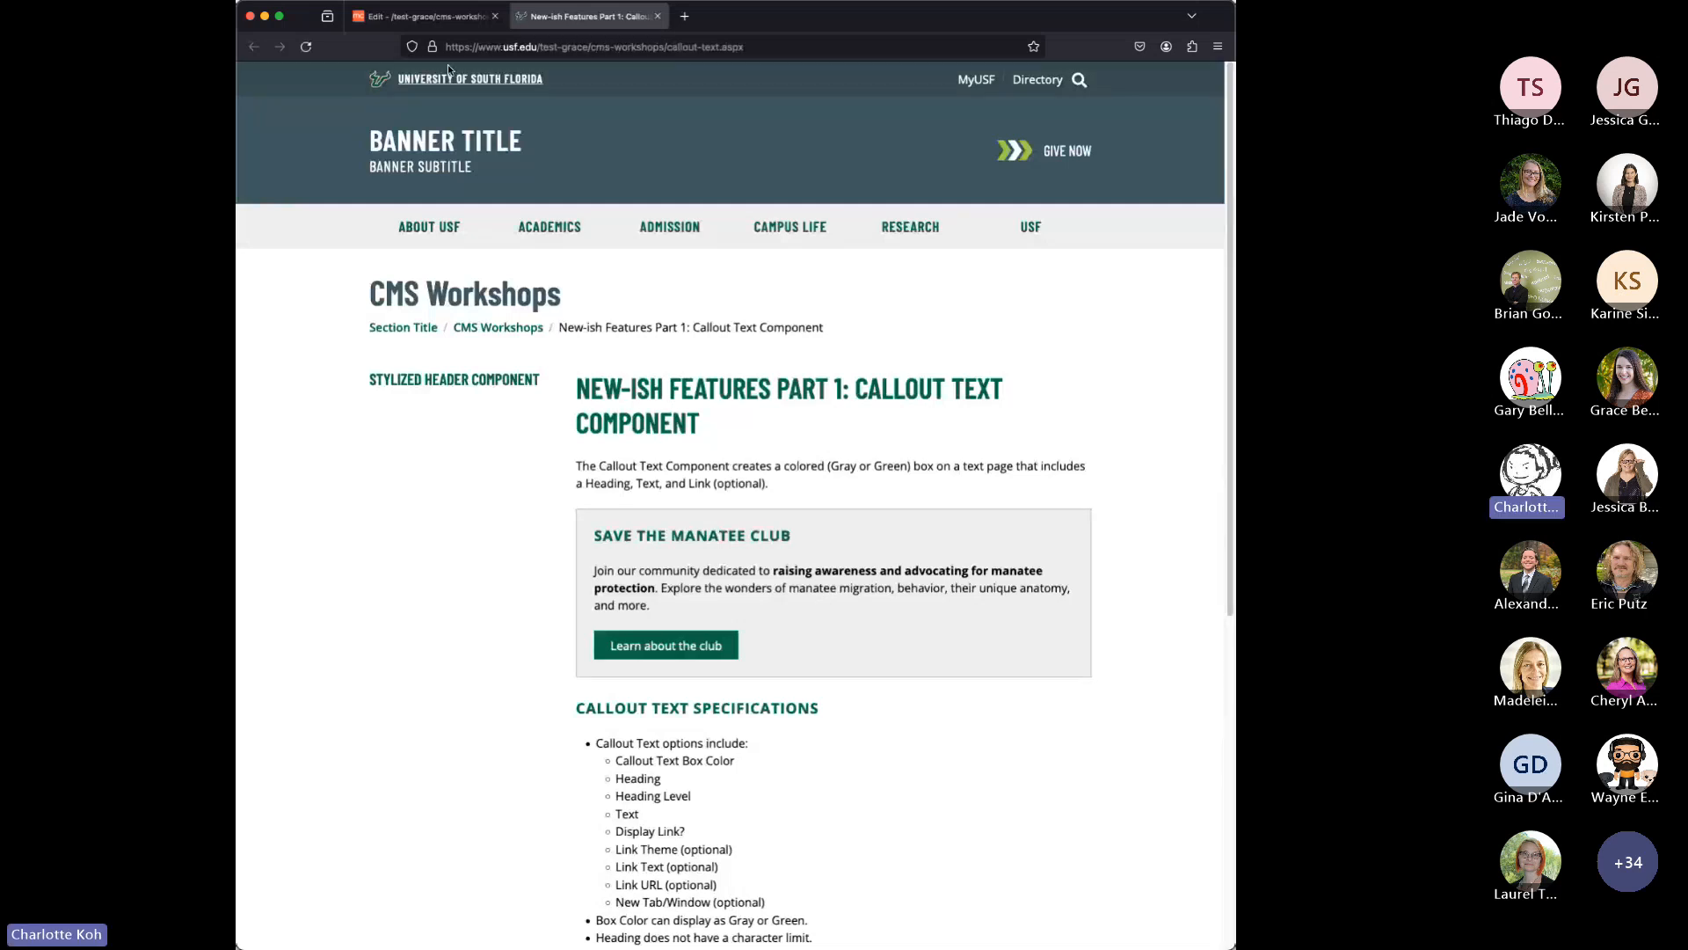
Return to the page editor, reopen the Save the Manatee Club callout and set its box color to Green.
{"action": "left_click", "coordinate": [431, 16]}
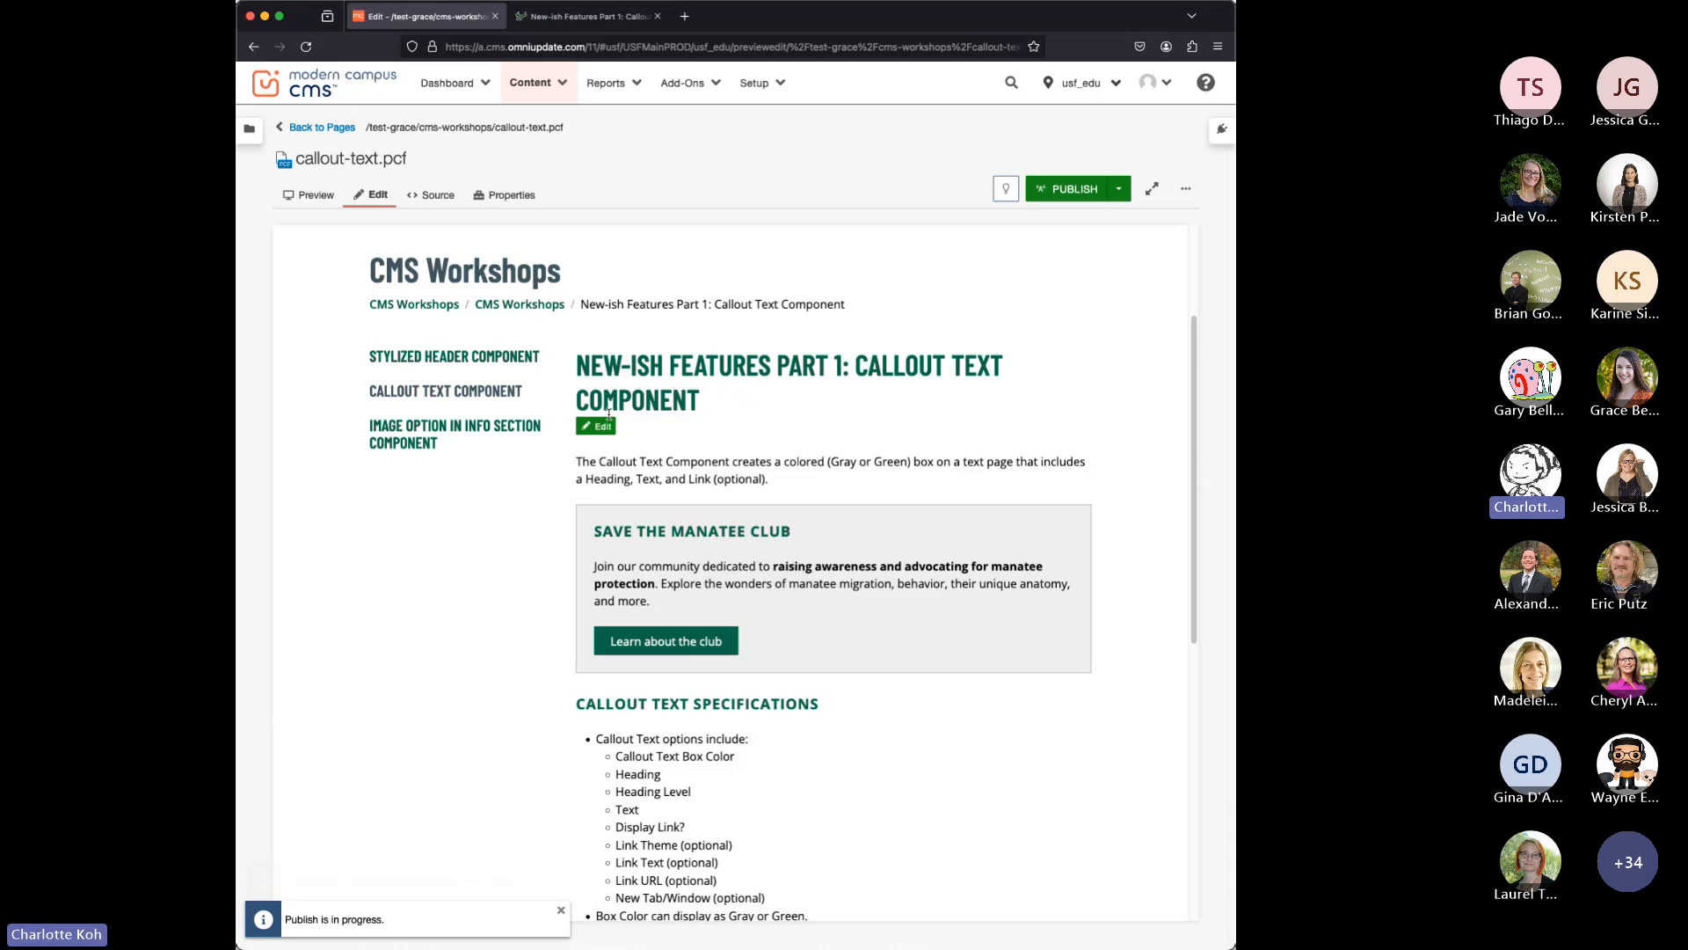
{"action": "left_click", "coordinate": [605, 424]}
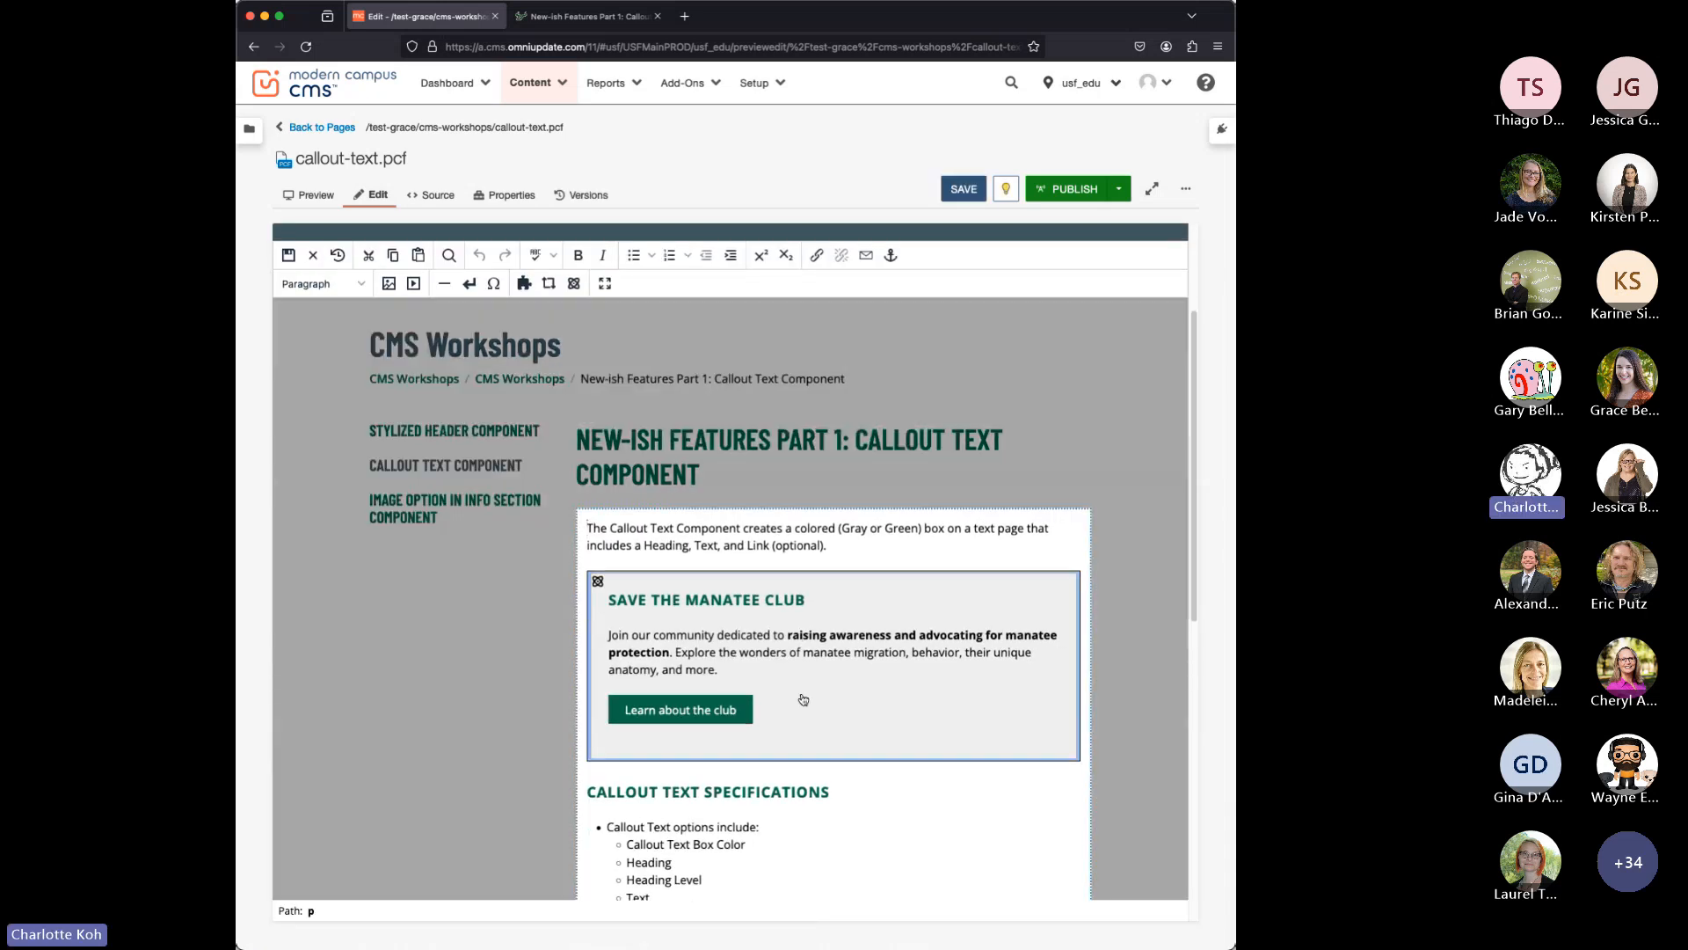
{"action": "left_click", "coordinate": [803, 700]}
{"action": "left_click", "coordinate": [819, 578]}
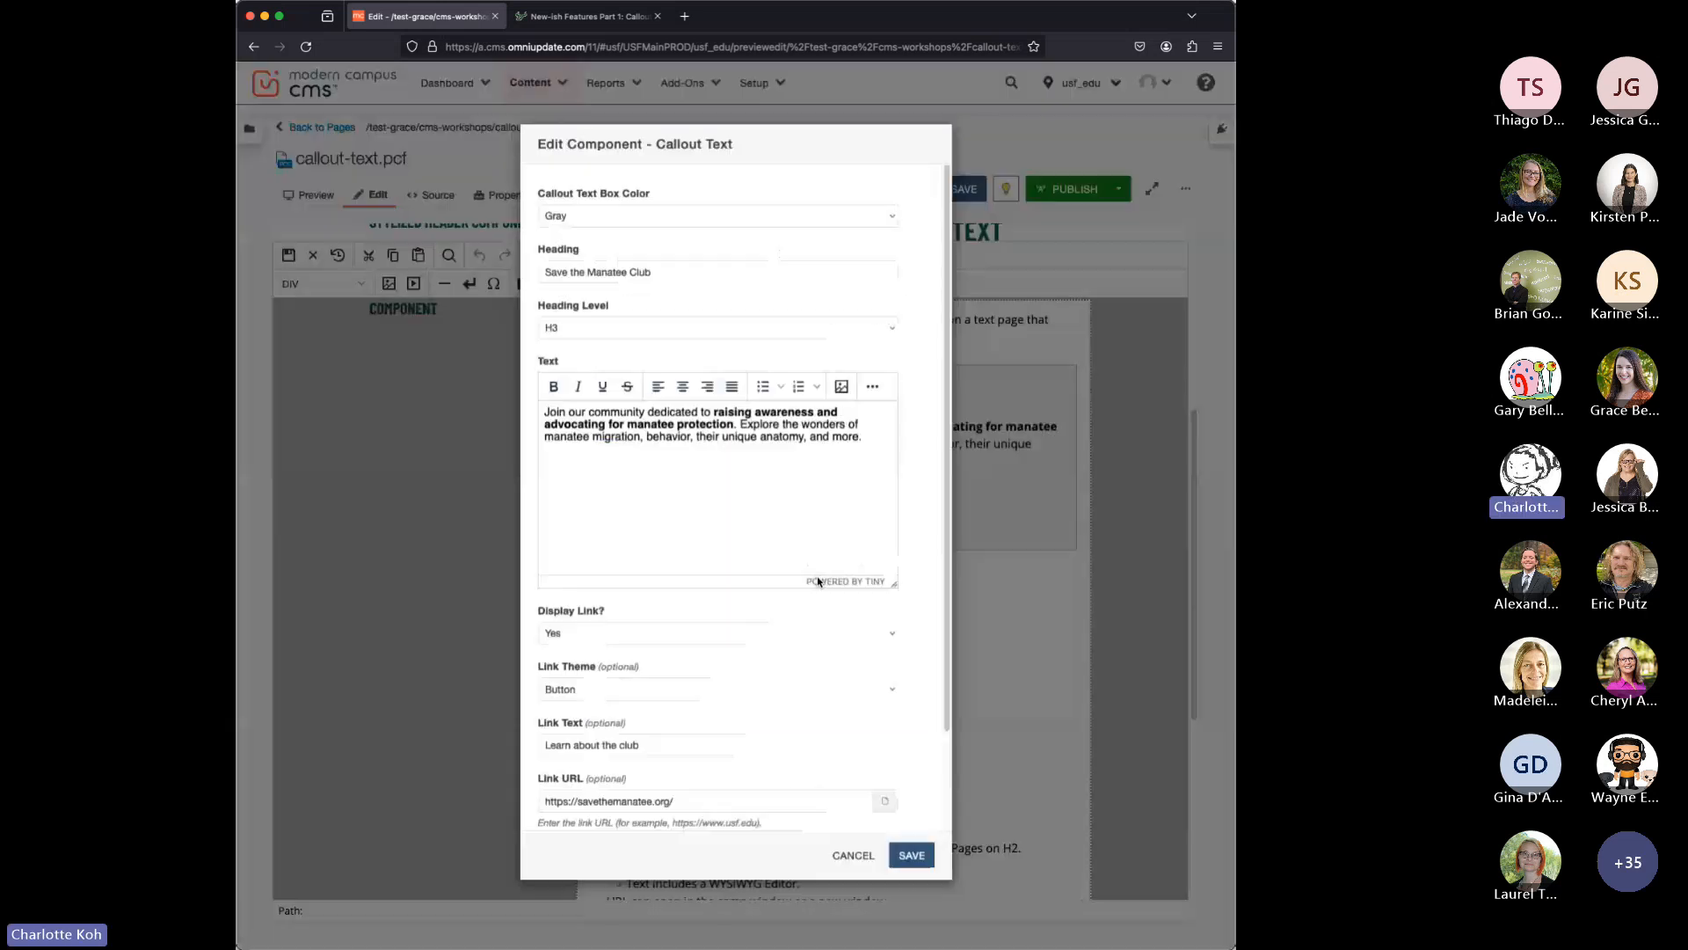
{"action": "left_click", "coordinate": [585, 219]}
{"action": "left_click", "coordinate": [581, 233]}
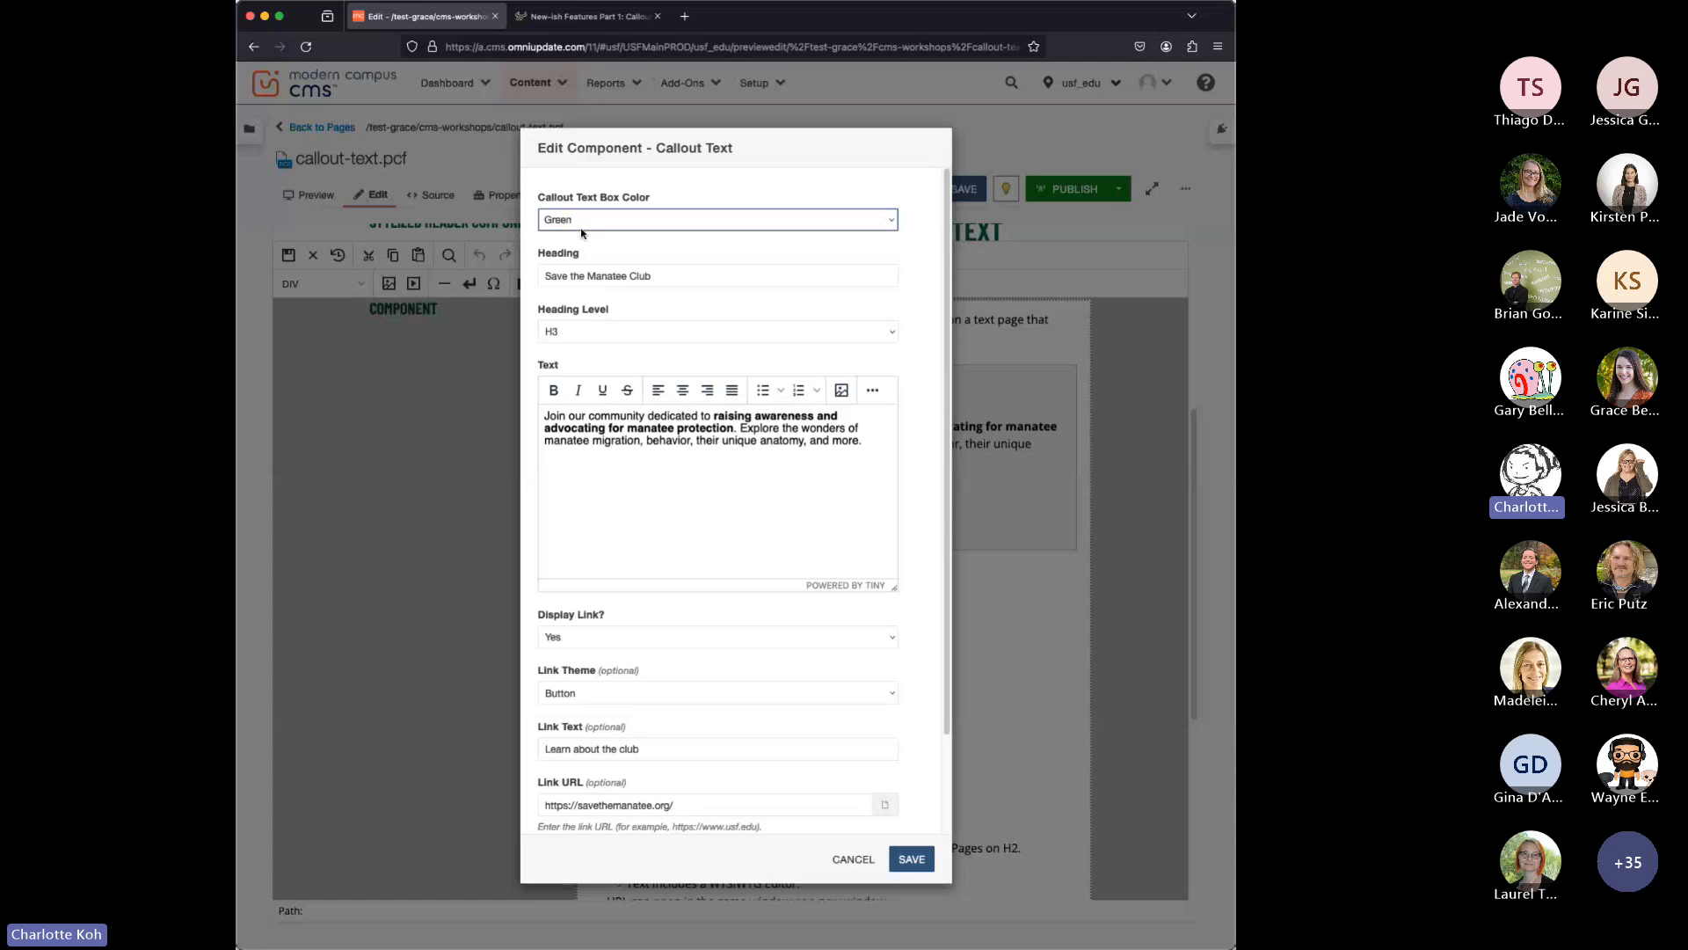
Set the callout's link theme to Link and save the component.
{"action": "left_click", "coordinate": [610, 692]}
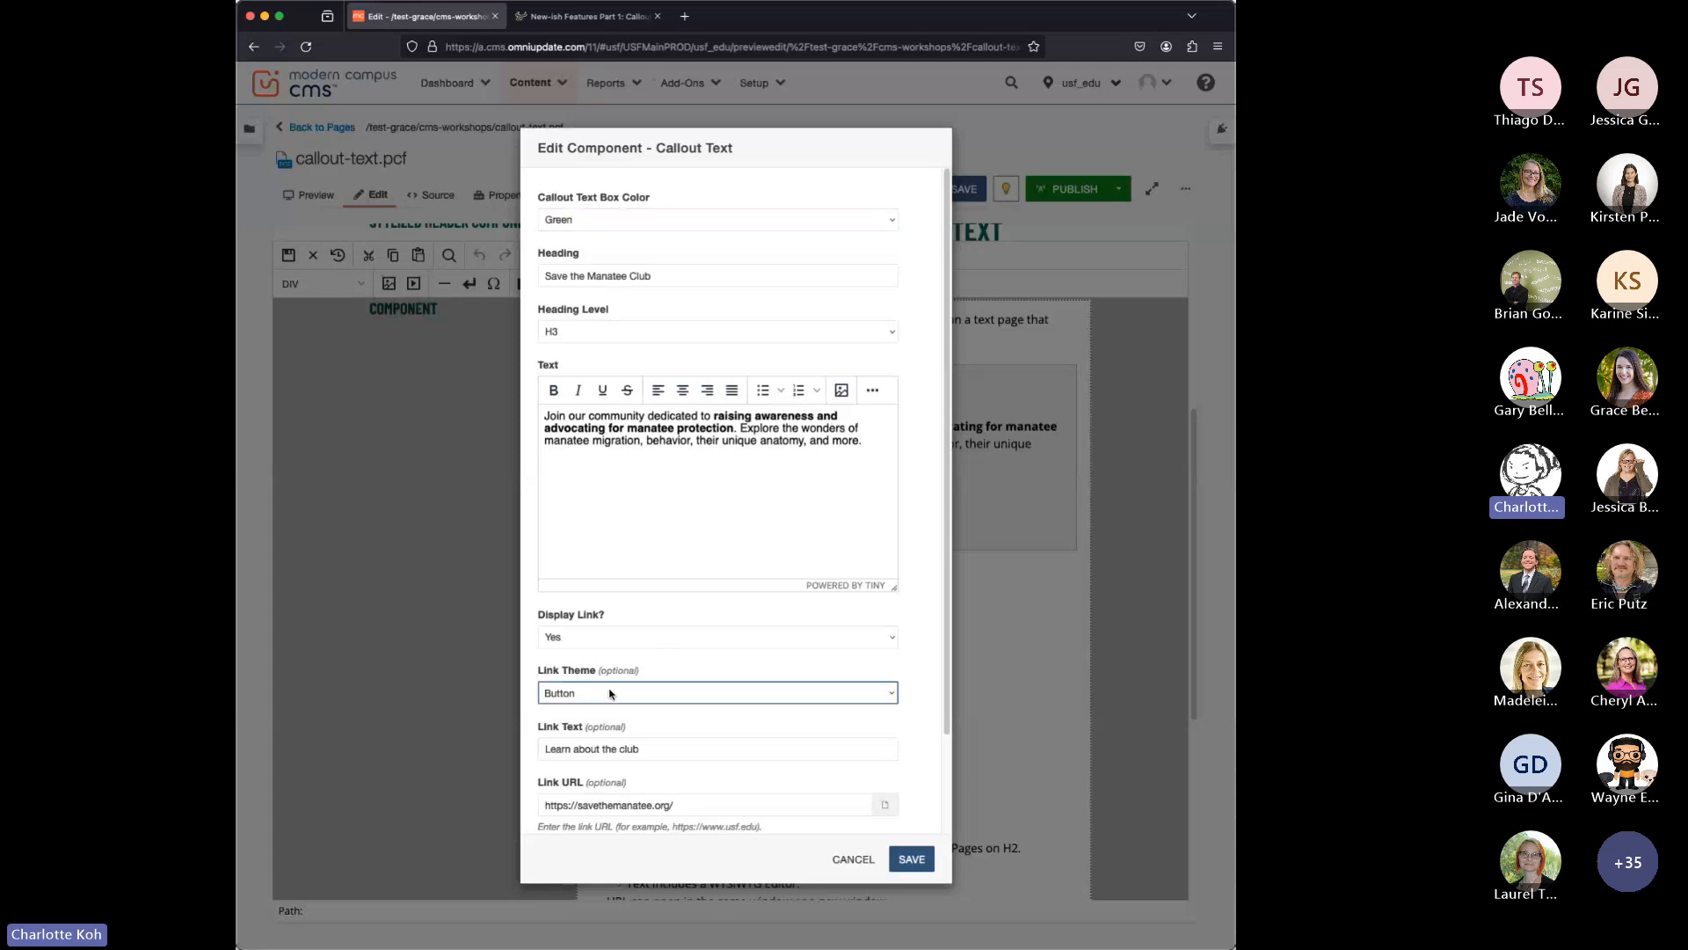
{"action": "left_click", "coordinate": [607, 679]}
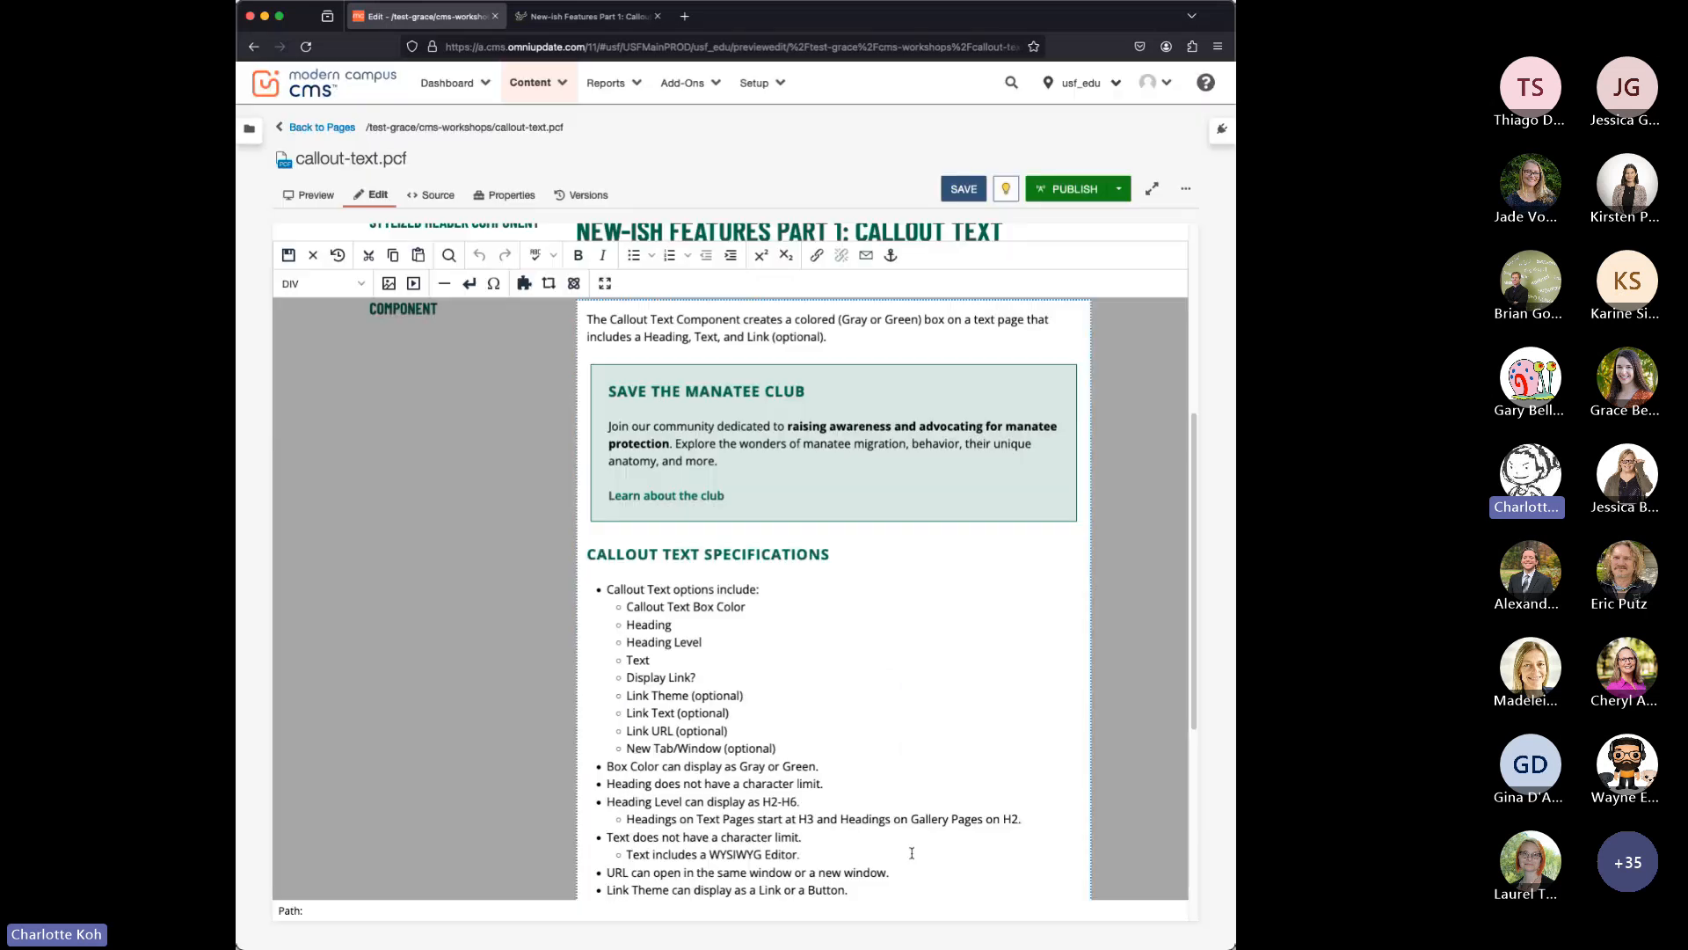
{"action": "left_click", "coordinate": [907, 863]}
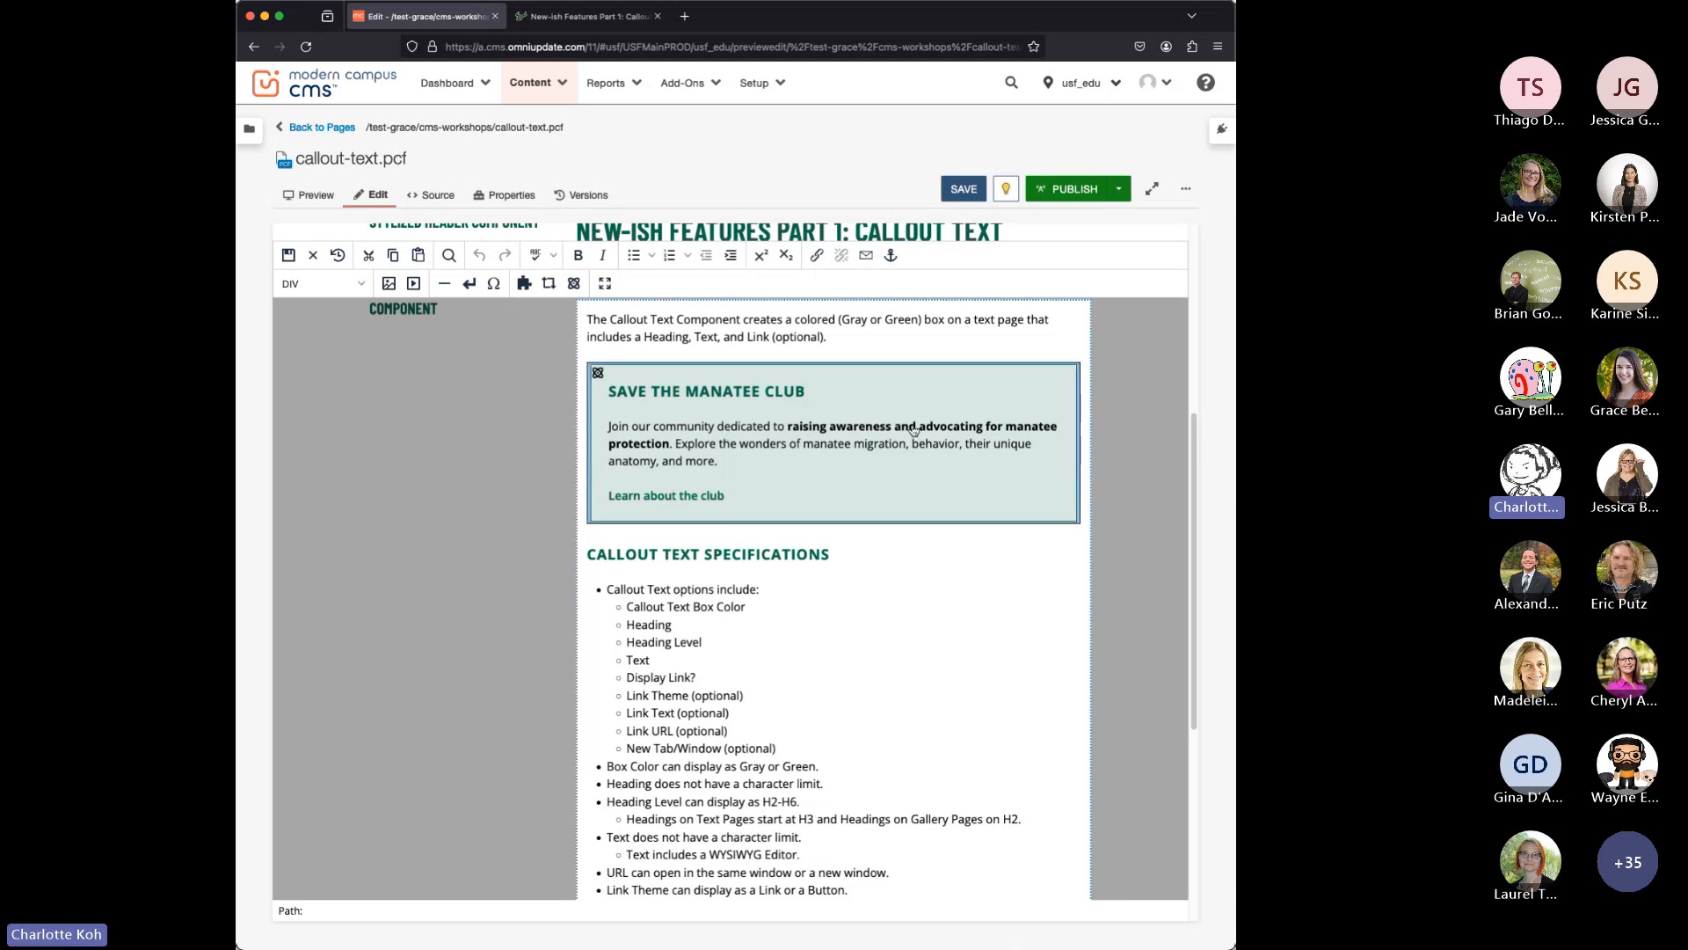
Save the edited callout-text page and publish it to Production again.
{"action": "left_click", "coordinate": [800, 623]}
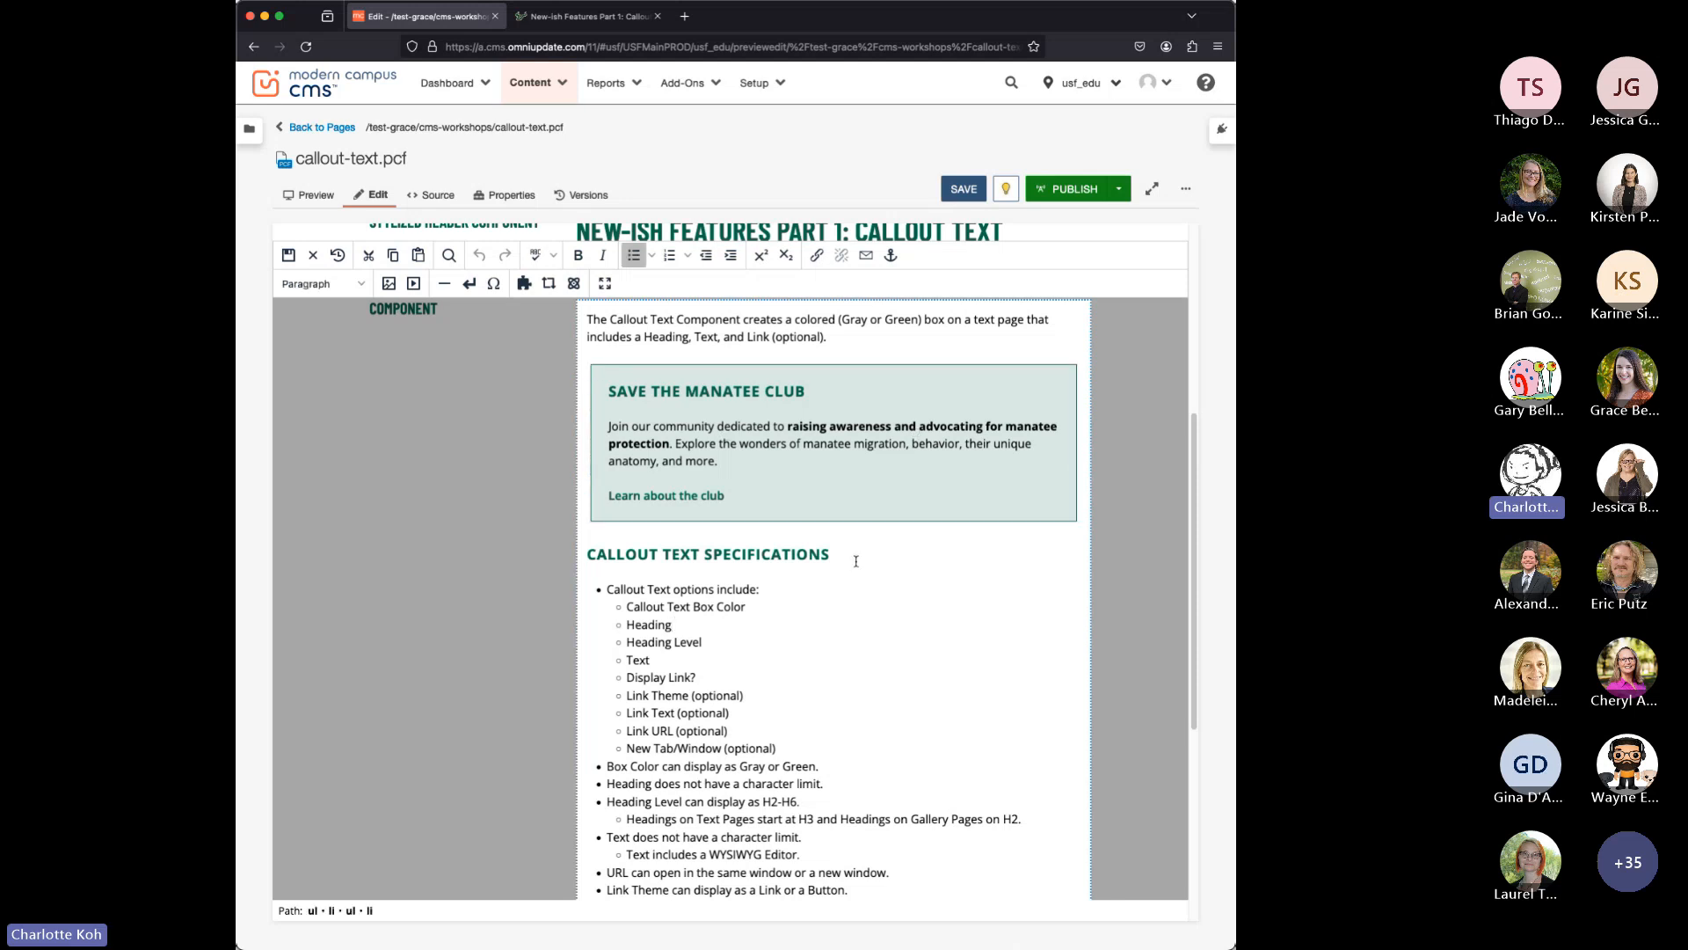
{"action": "left_click", "coordinate": [964, 189]}
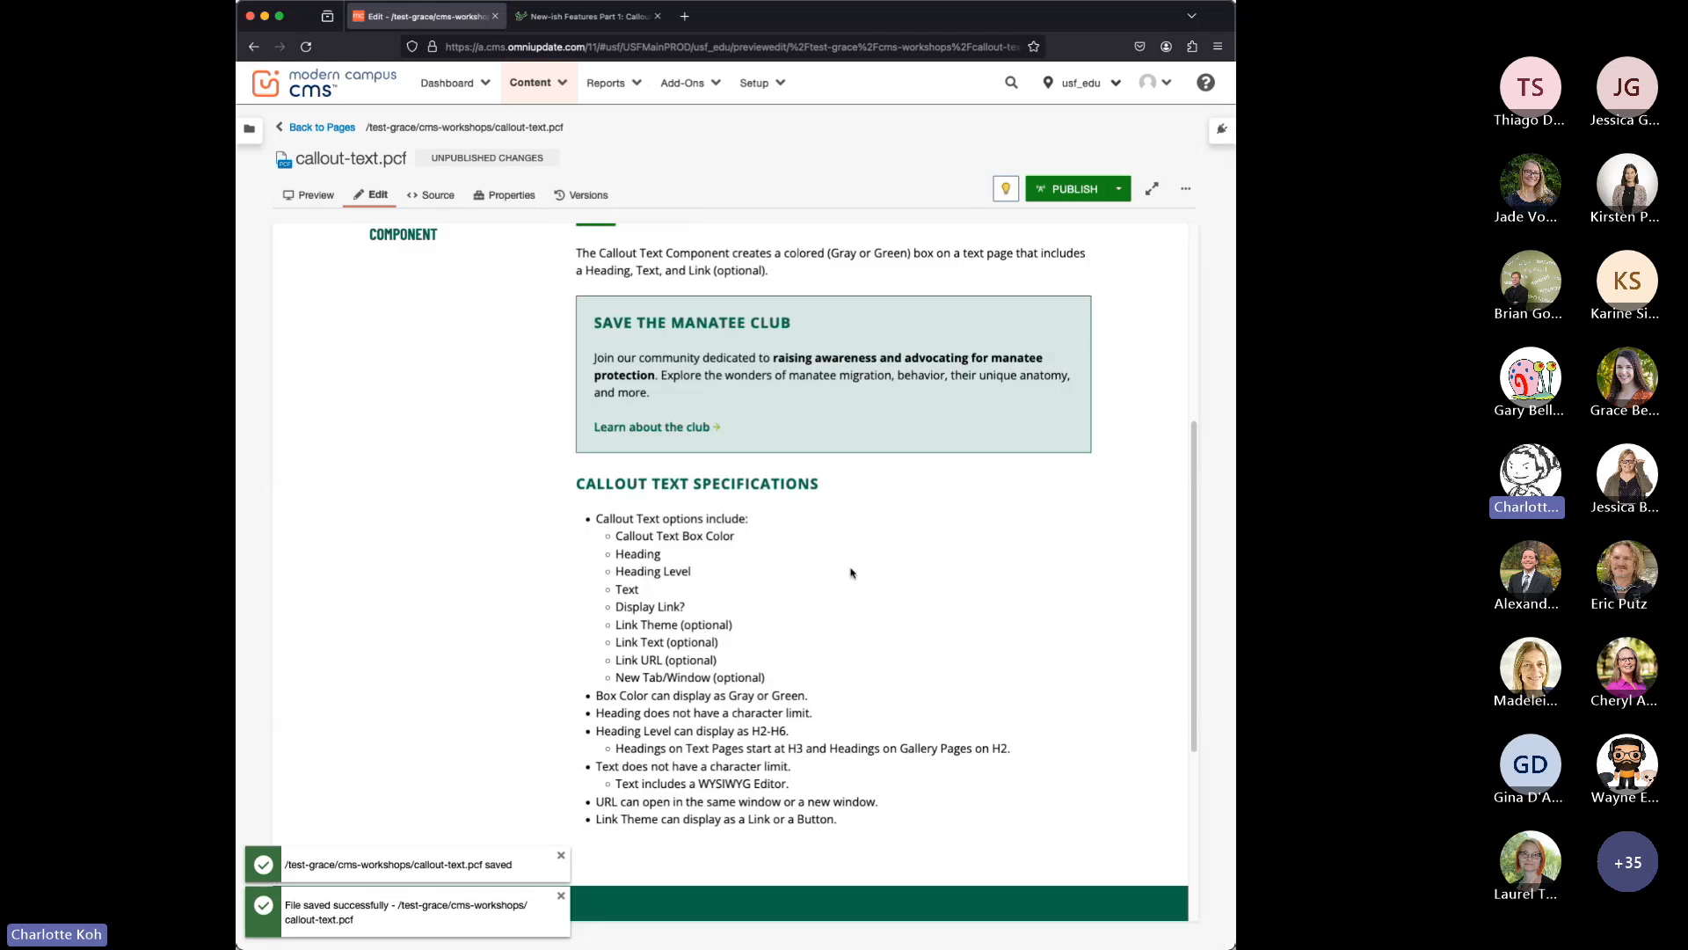
{"action": "left_click", "coordinate": [1048, 198]}
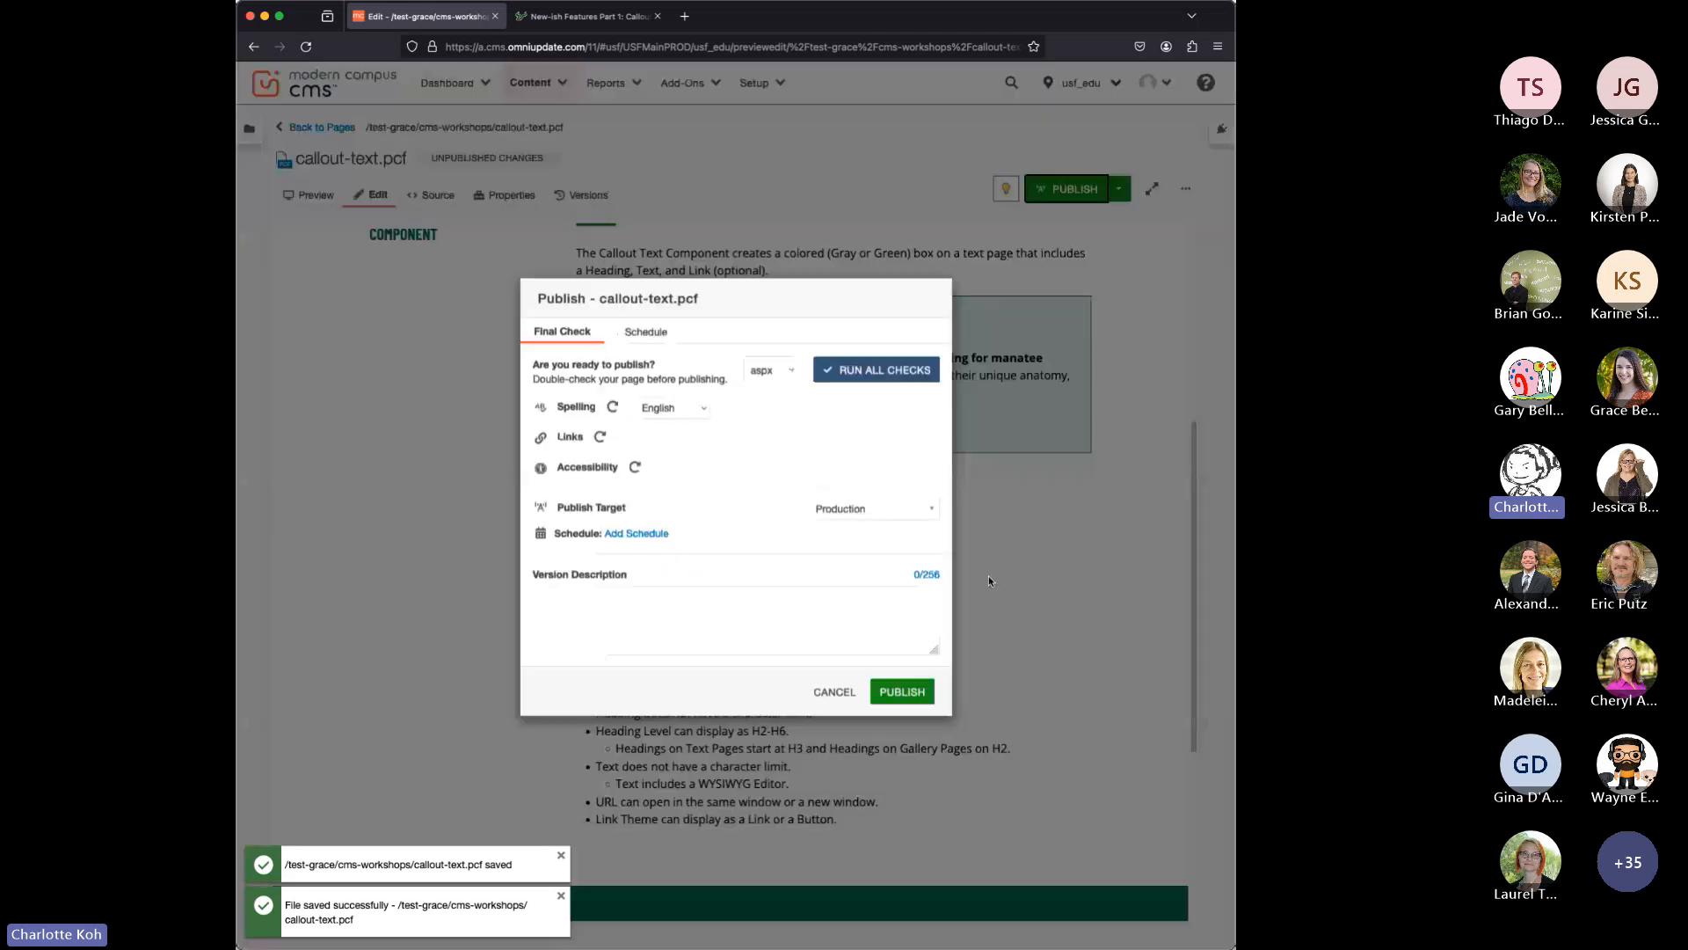
{"action": "left_click", "coordinate": [904, 699]}
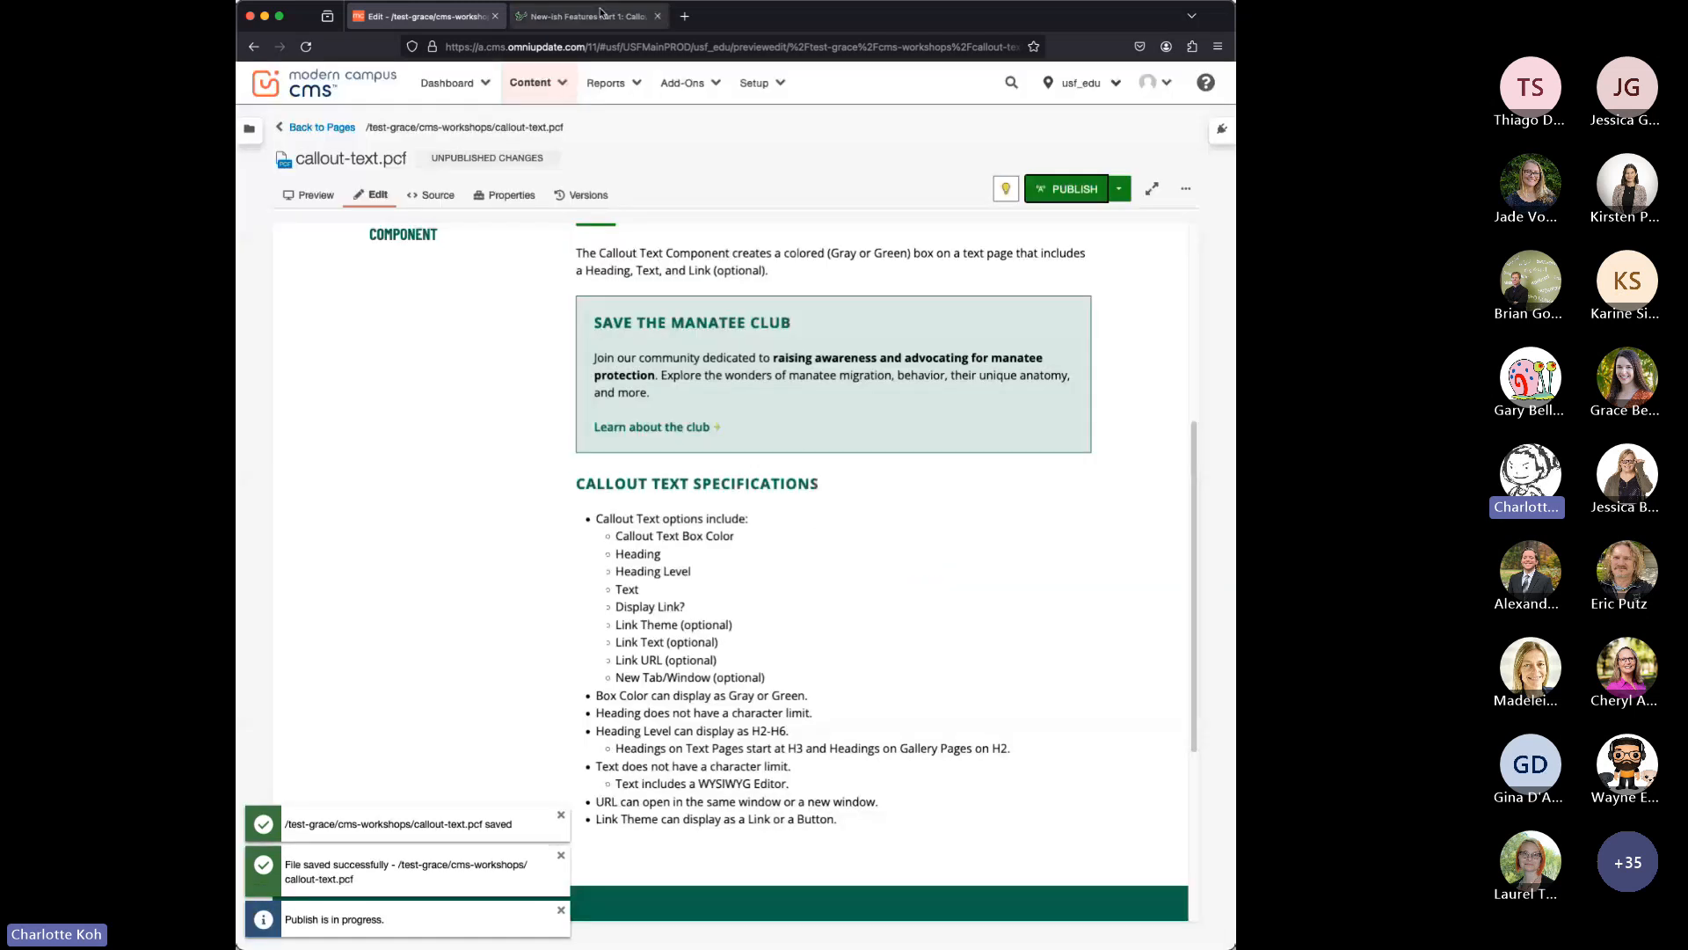
Reload the published callout-text page, compare the callout heading with the Callout Text Specifications heading, and return to the editor.
{"action": "left_click", "coordinate": [602, 15]}
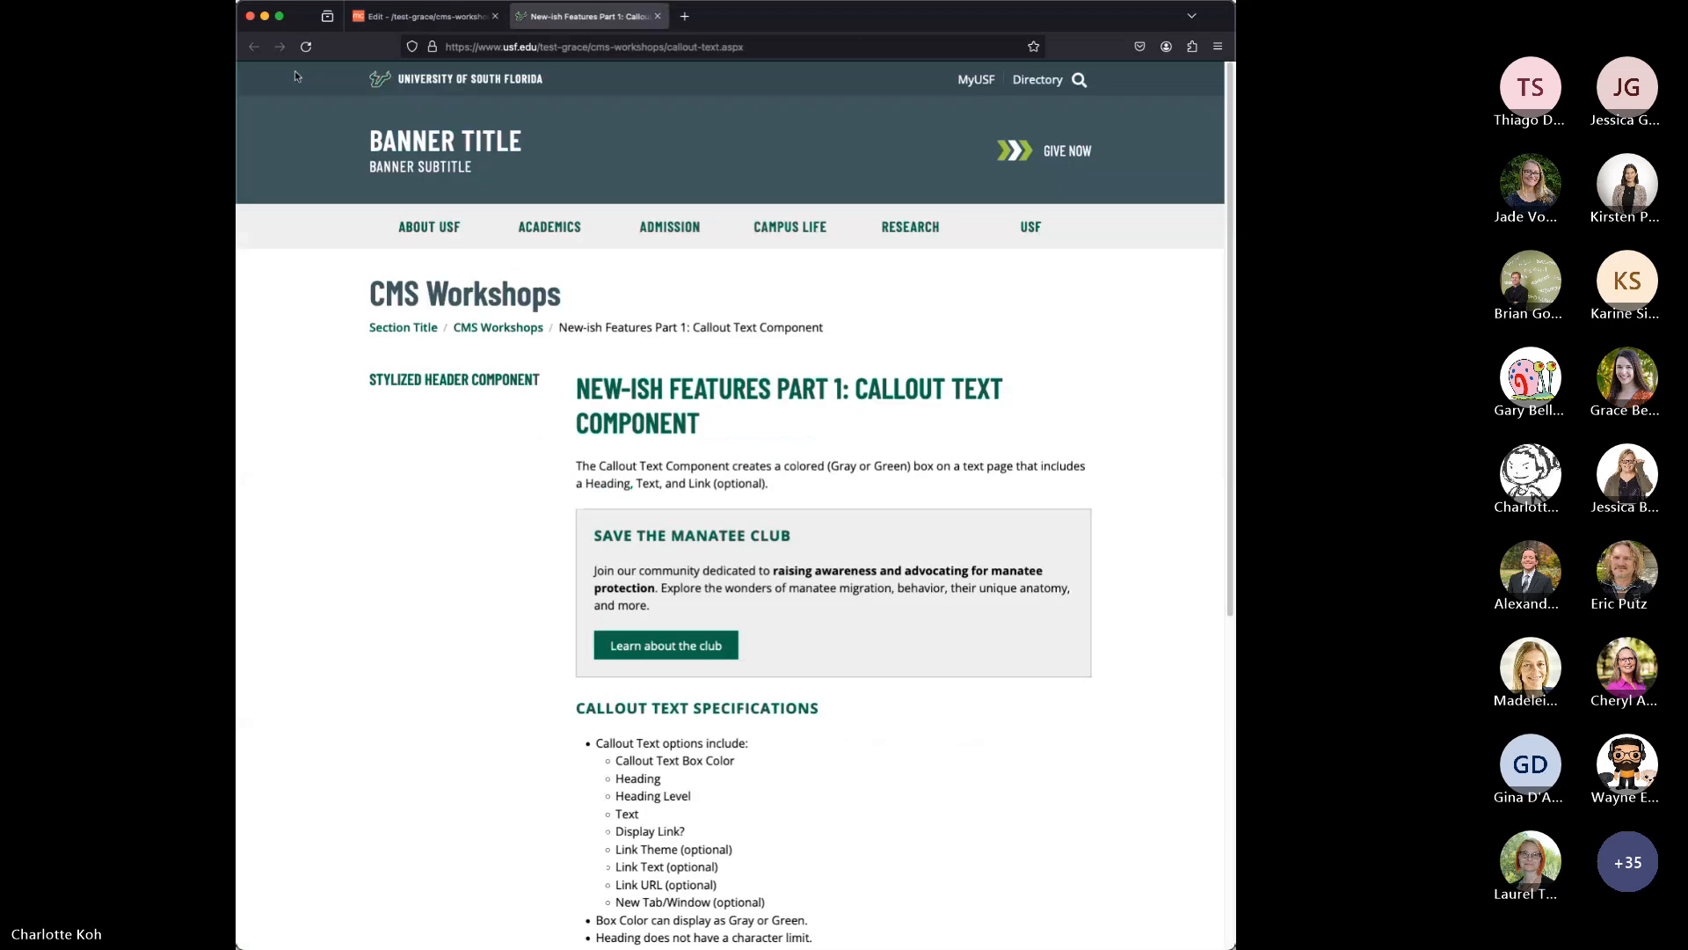
{"action": "left_click", "coordinate": [307, 47]}
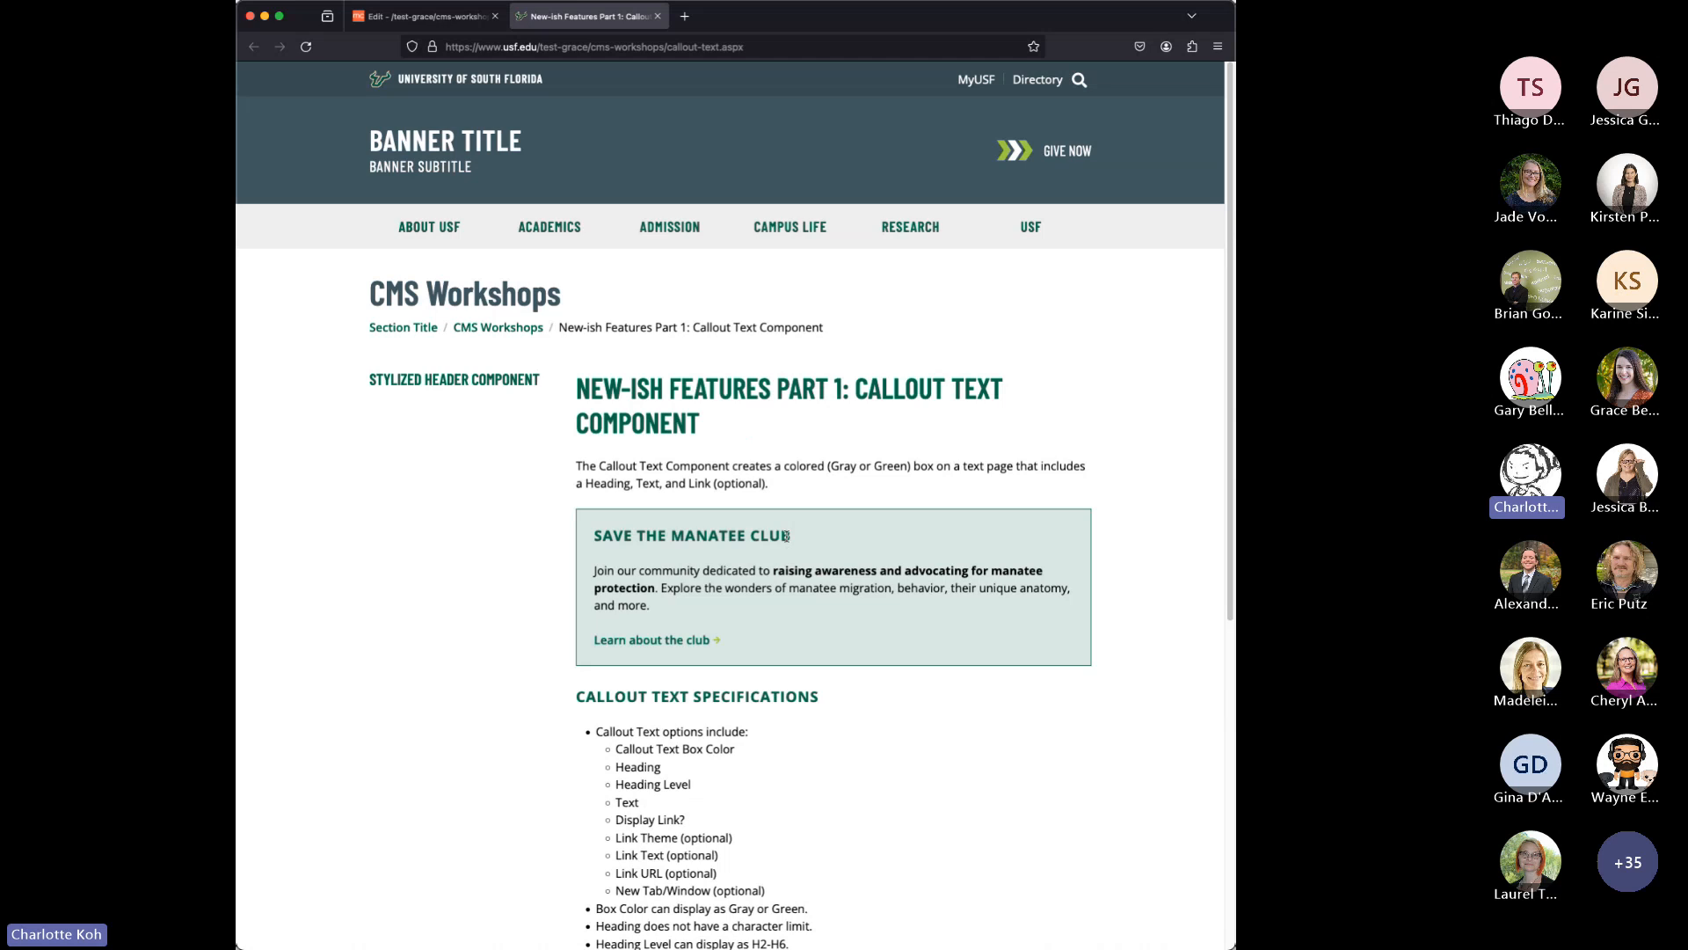
{"action": "left_click_drag", "start_coordinate": [787, 536], "coordinate": [598, 534]}
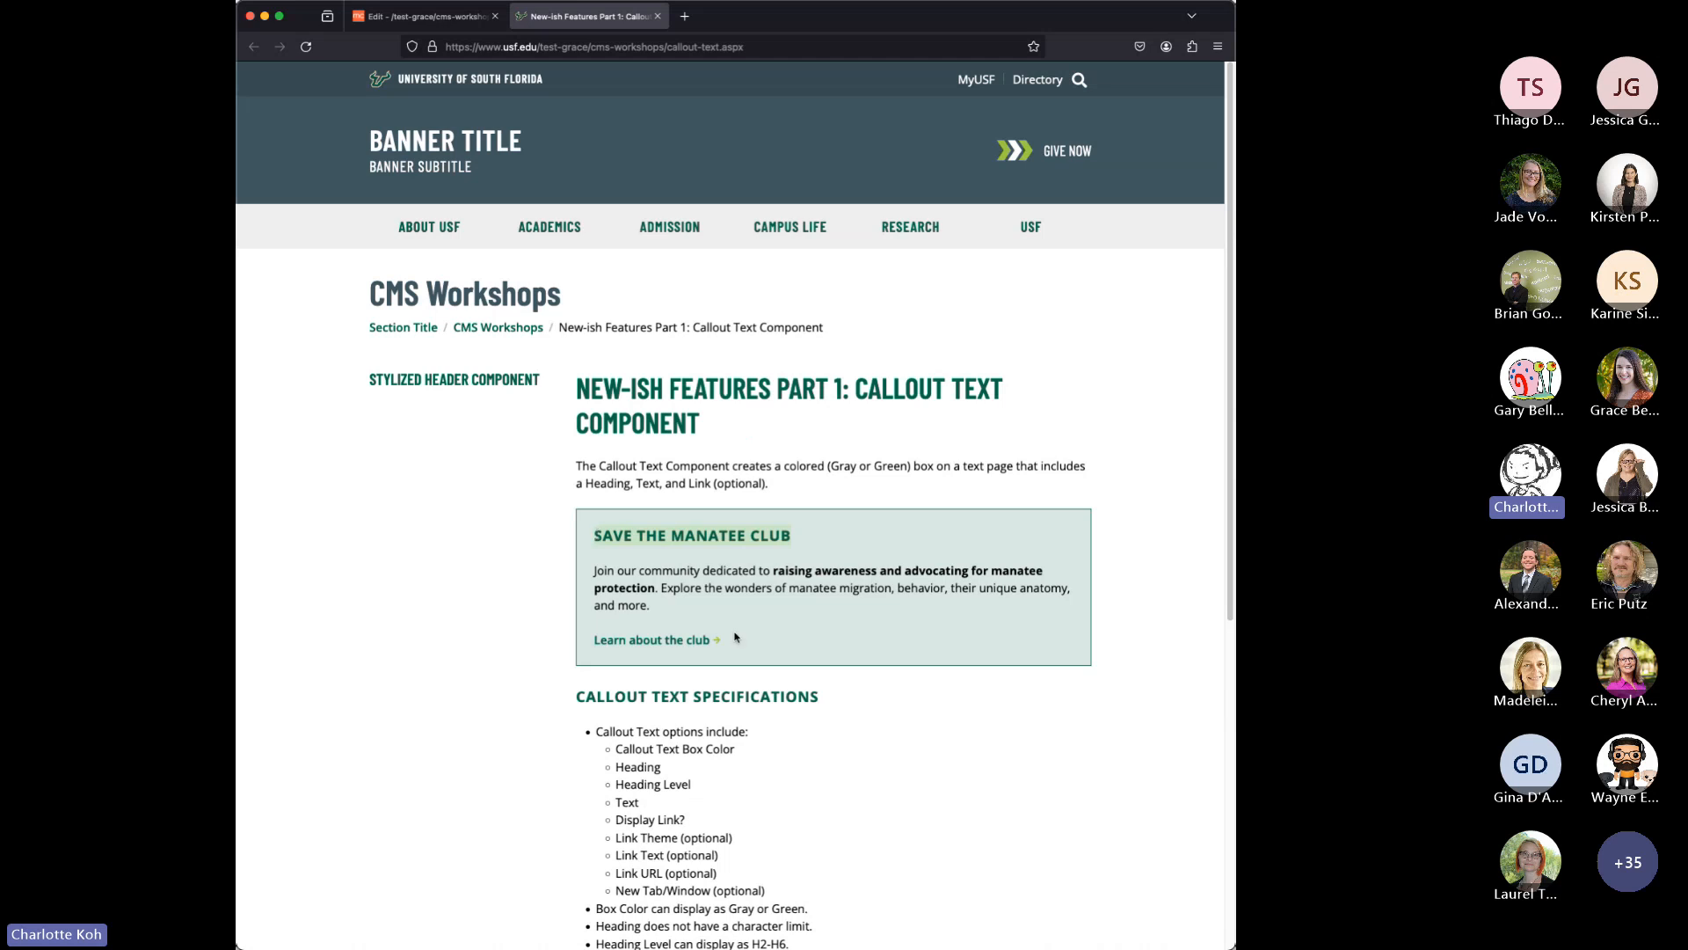
{"action": "left_click_drag", "start_coordinate": [575, 696], "coordinate": [840, 697]}
{"action": "left_click", "coordinate": [787, 534]}
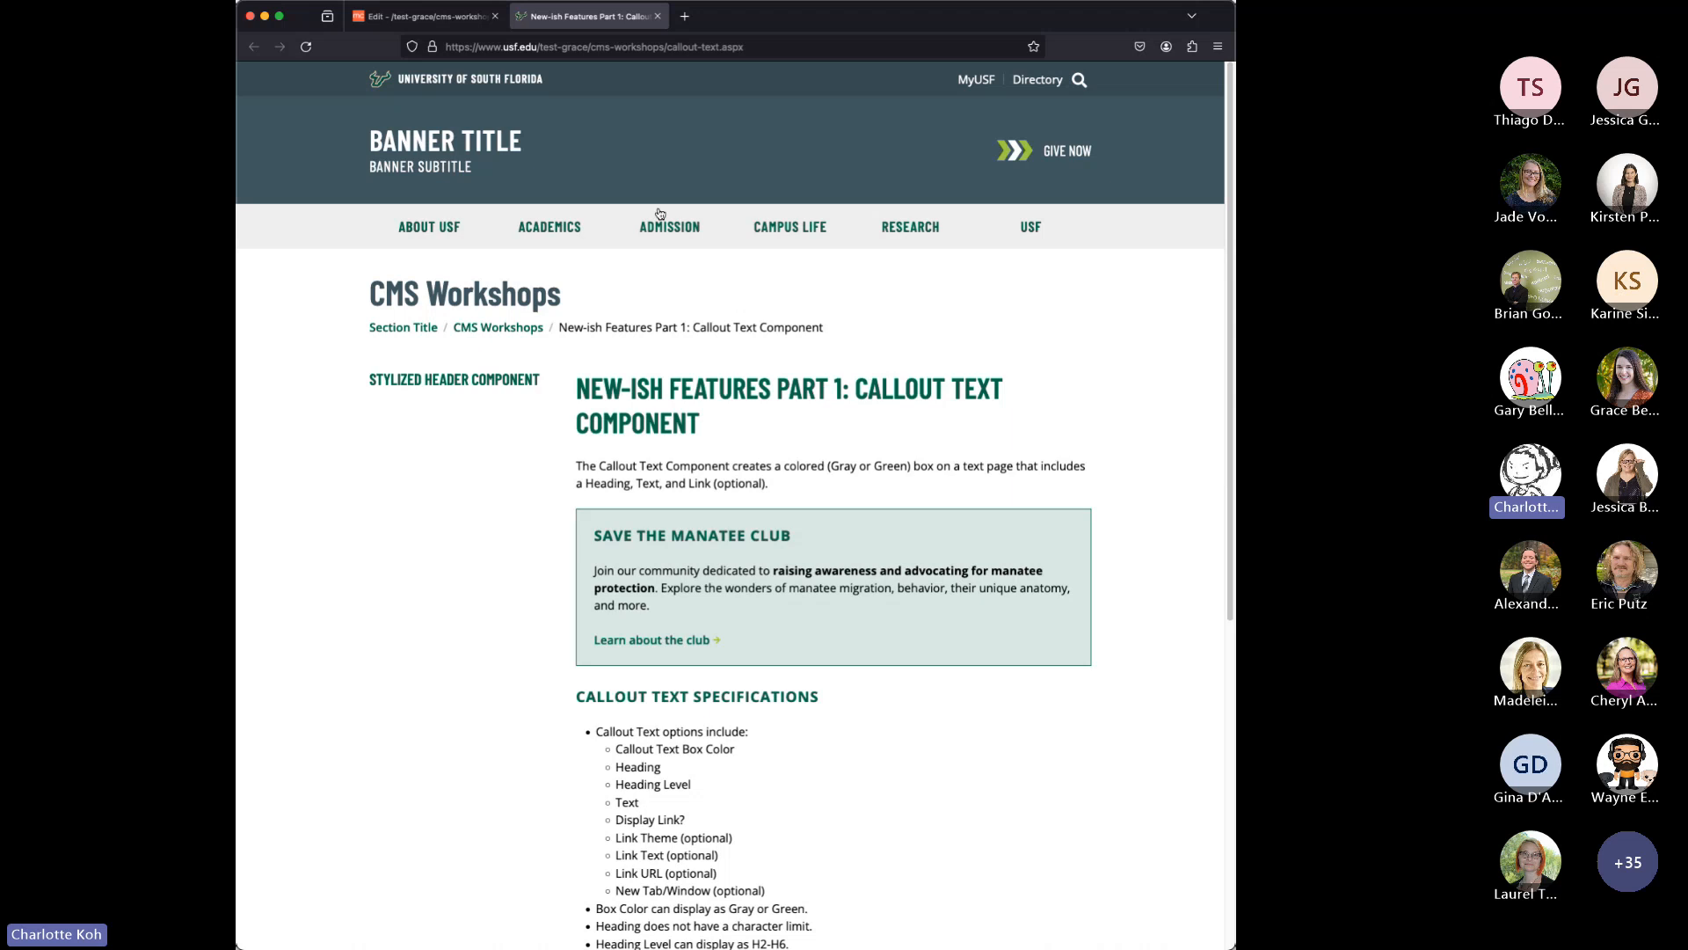
{"action": "left_click", "coordinate": [420, 15]}
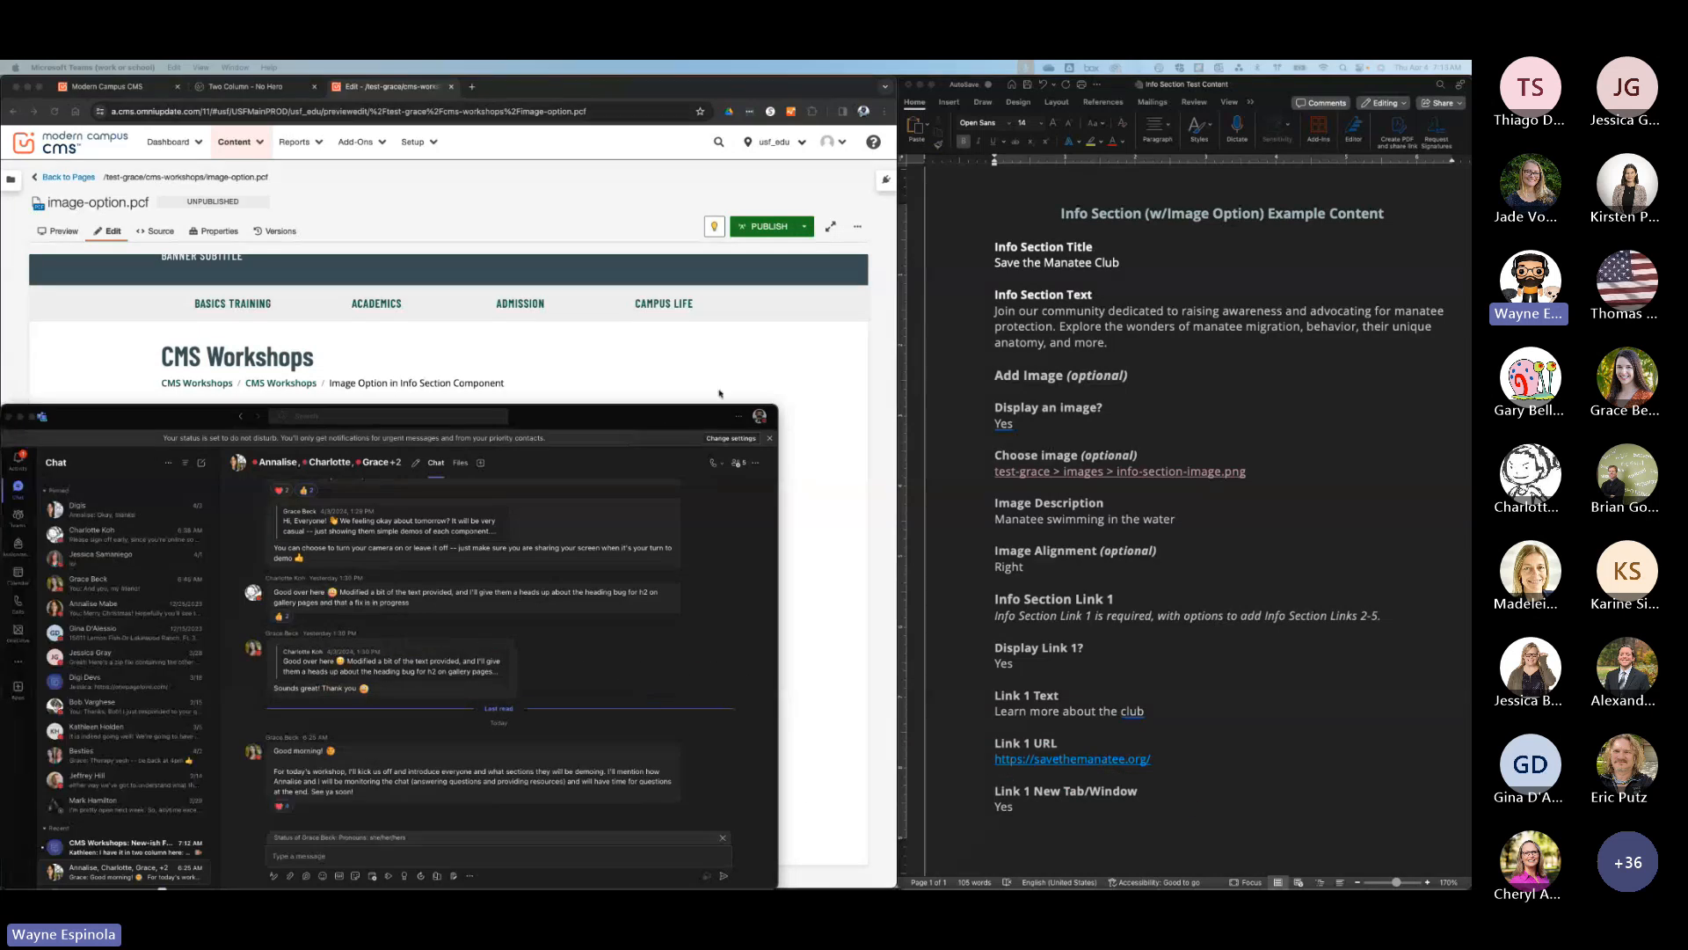
Open the main content of image-option.pcf for editing and insert an Info Section component below the specifications list.
{"action": "left_click", "coordinate": [748, 378]}
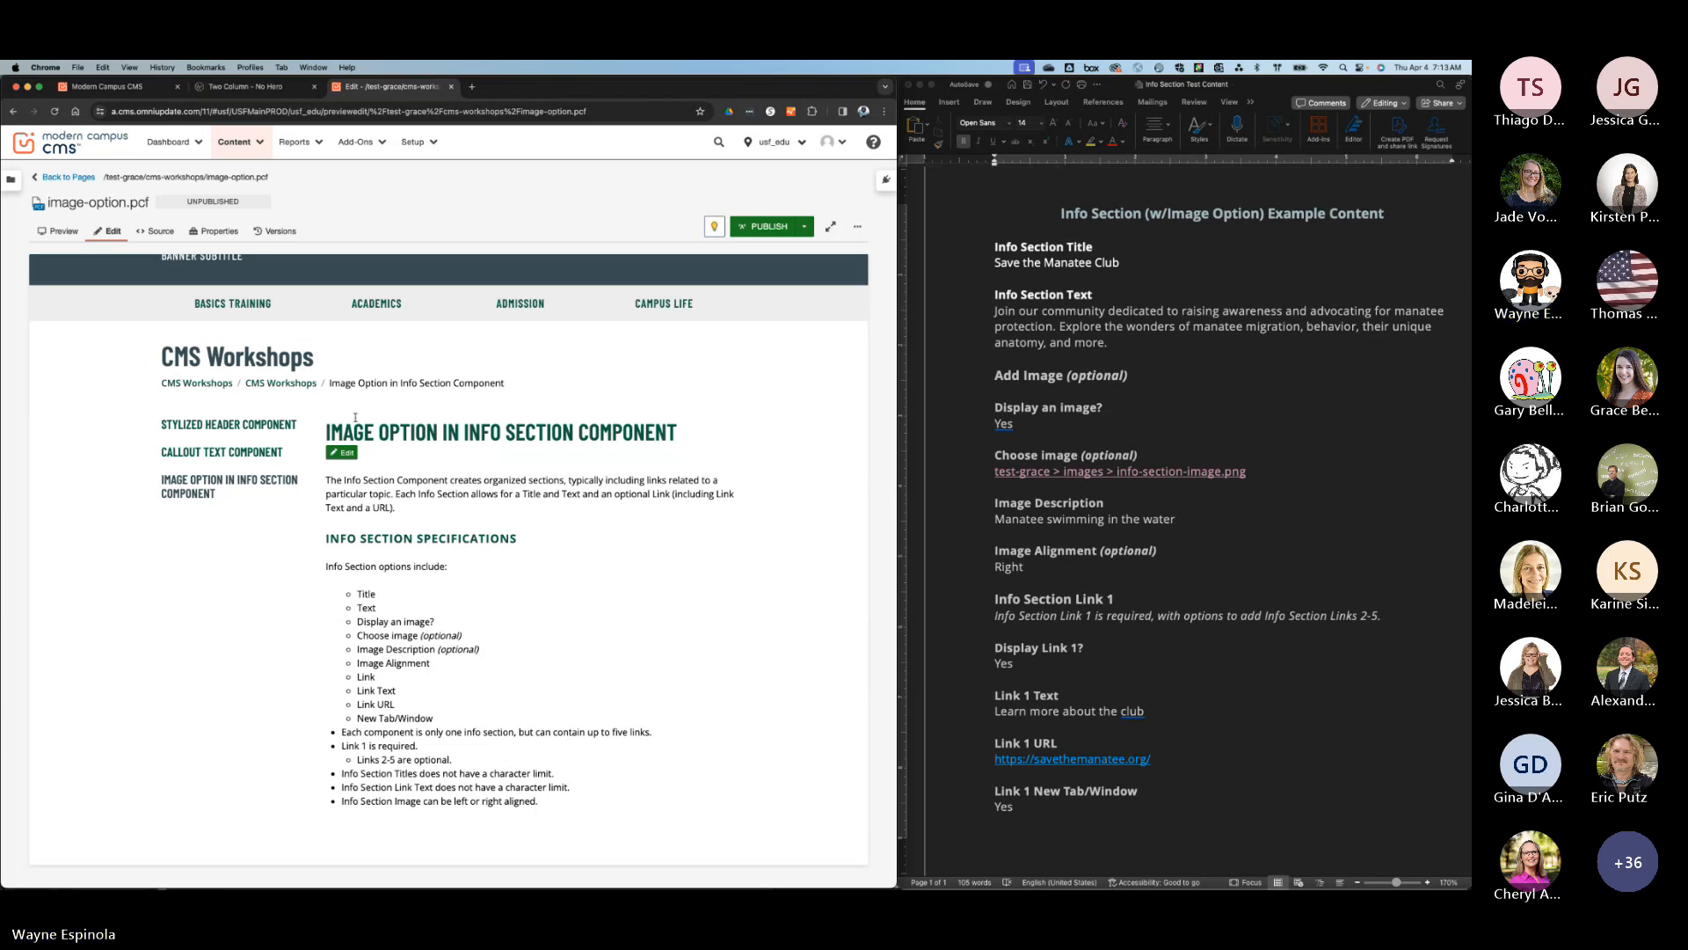
{"action": "left_click", "coordinate": [342, 452]}
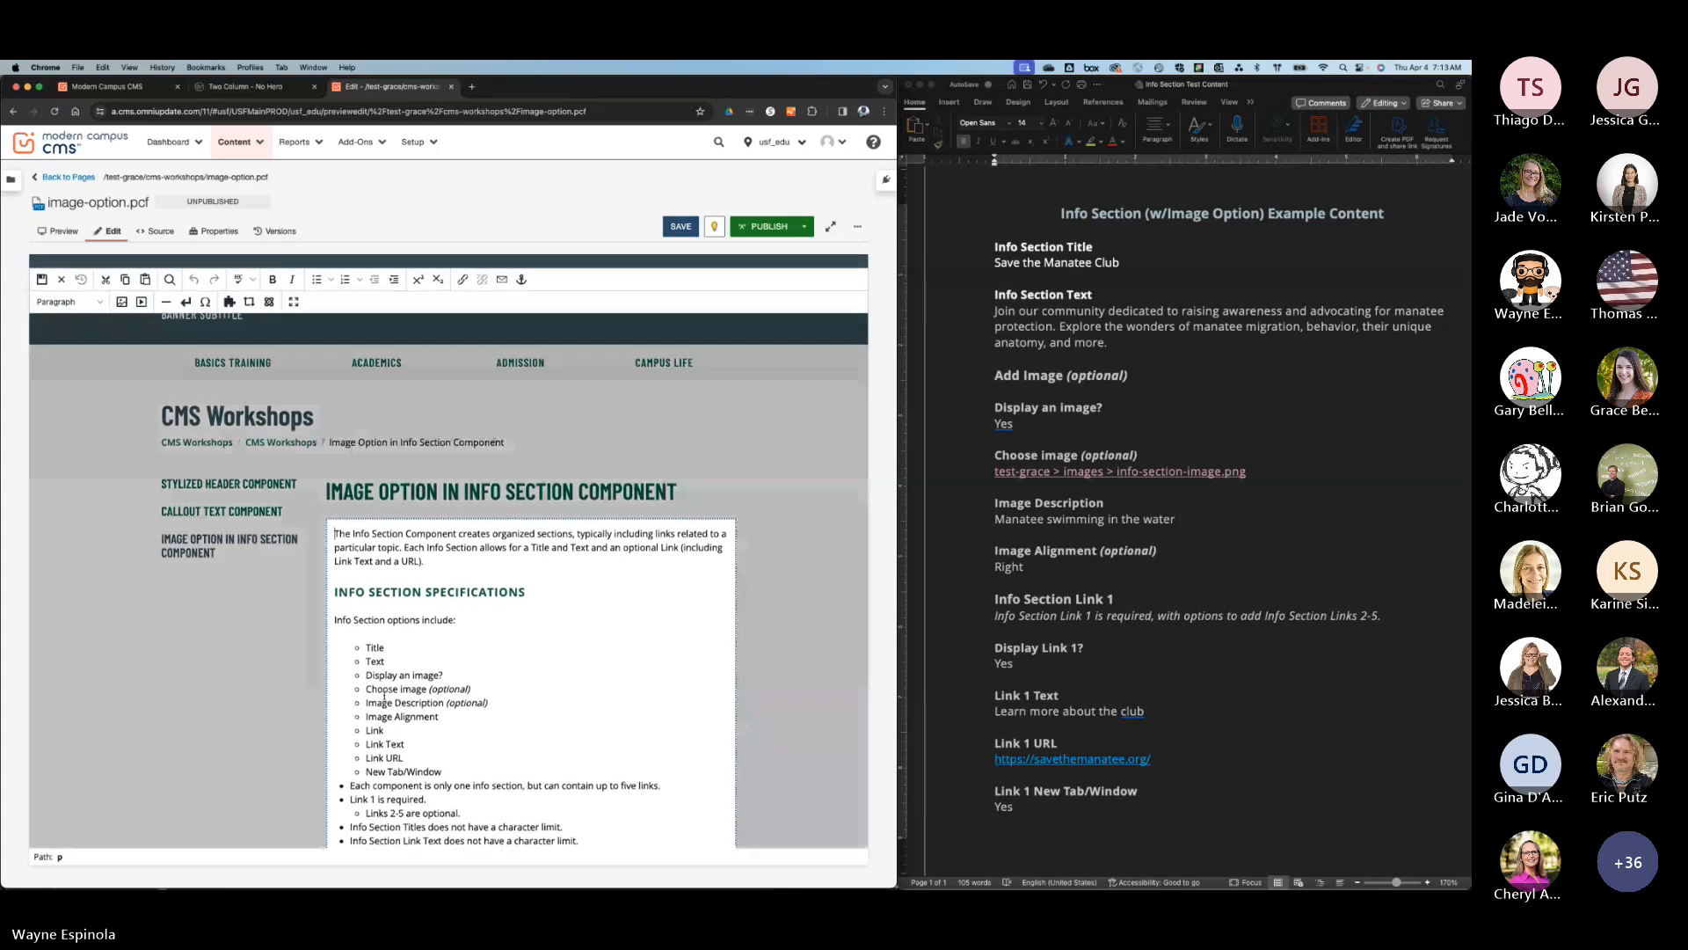
{"action": "scroll", "coordinate": [384, 695], "scroll_direction": "down", "scroll_amount": 3}
{"action": "left_click", "coordinate": [444, 699]}
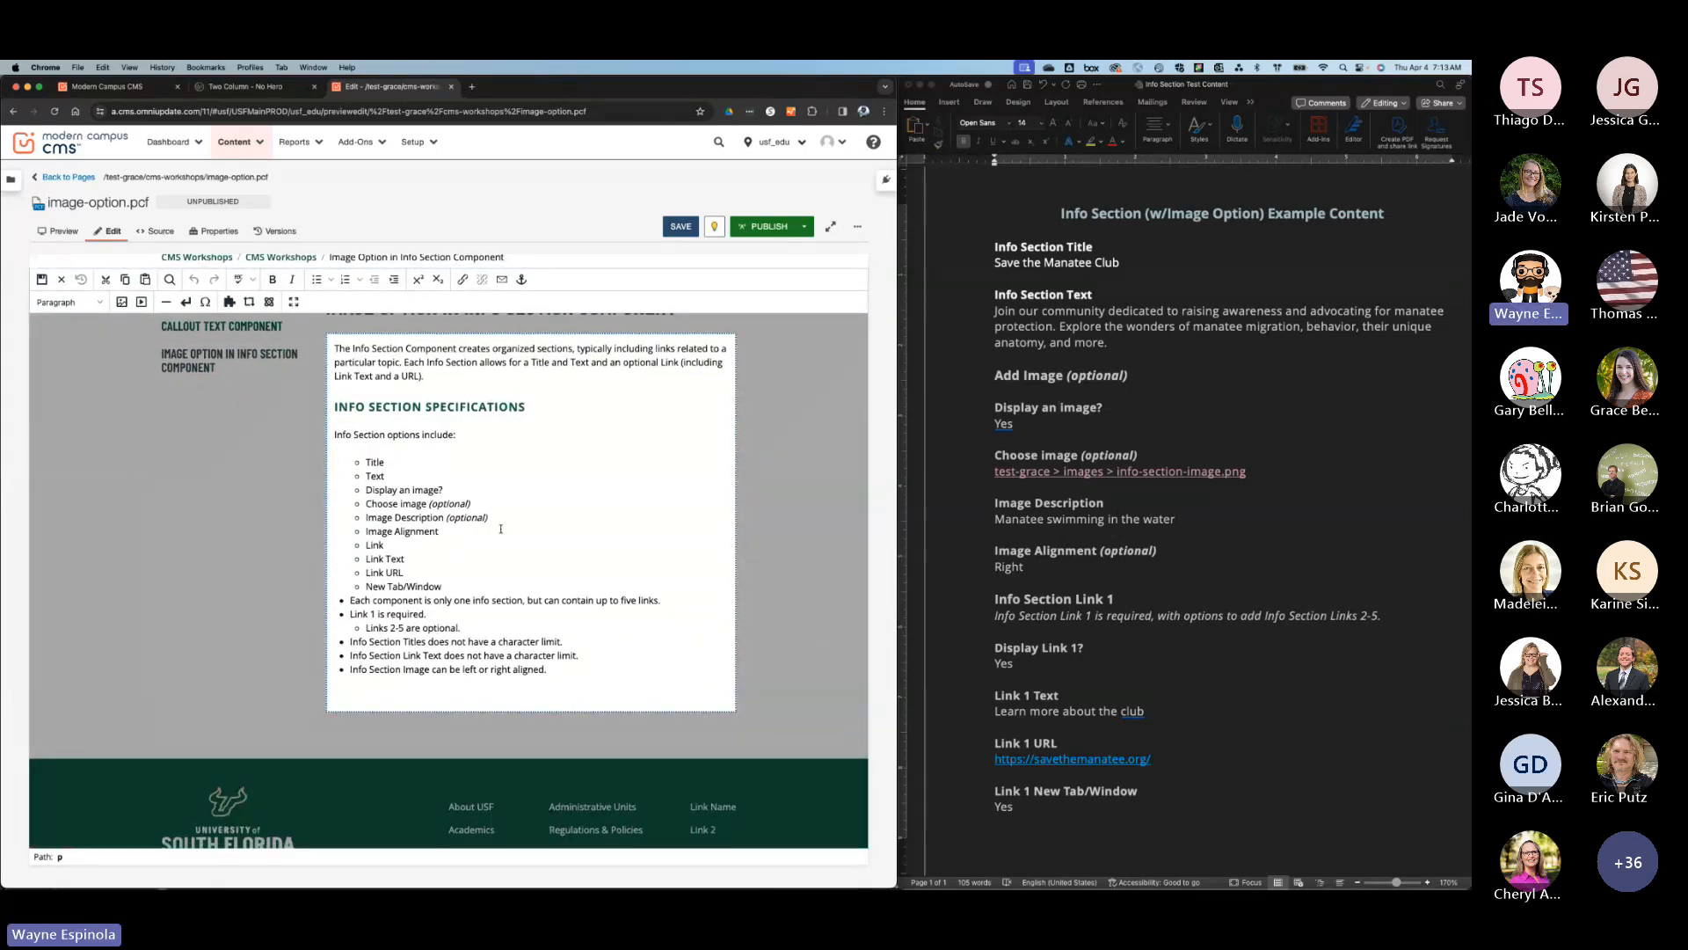
{"action": "left_click", "coordinate": [269, 302]}
{"action": "scroll", "coordinate": [255, 492], "scroll_direction": "down", "scroll_amount": 3}
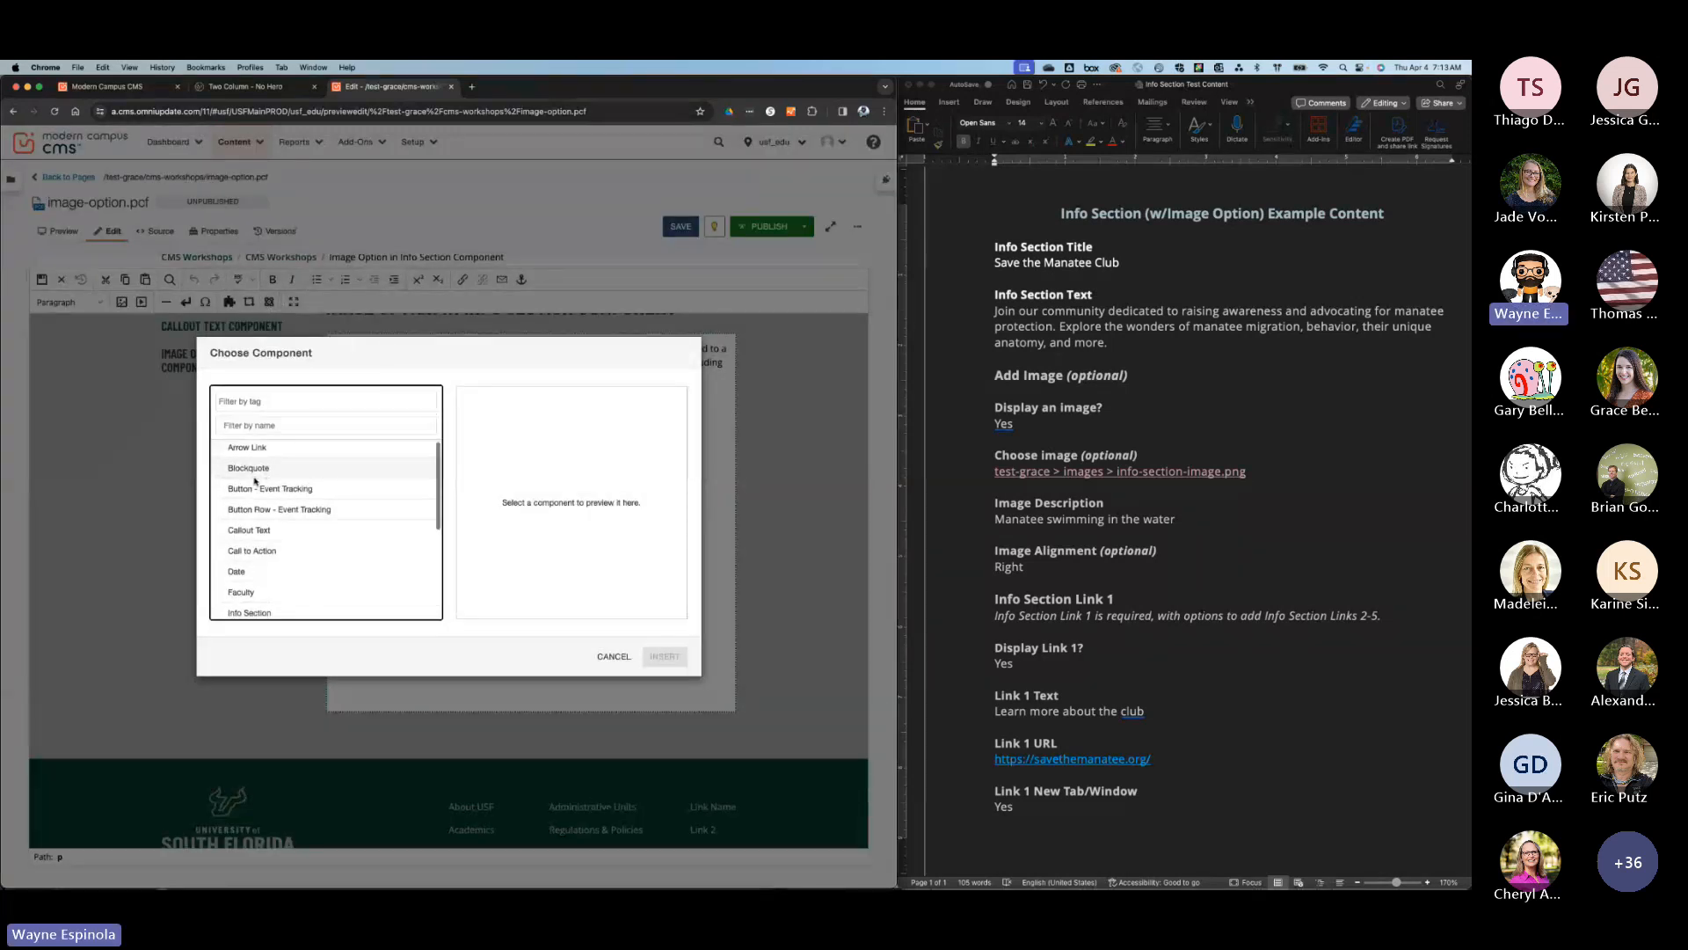
{"action": "left_click", "coordinate": [259, 531]}
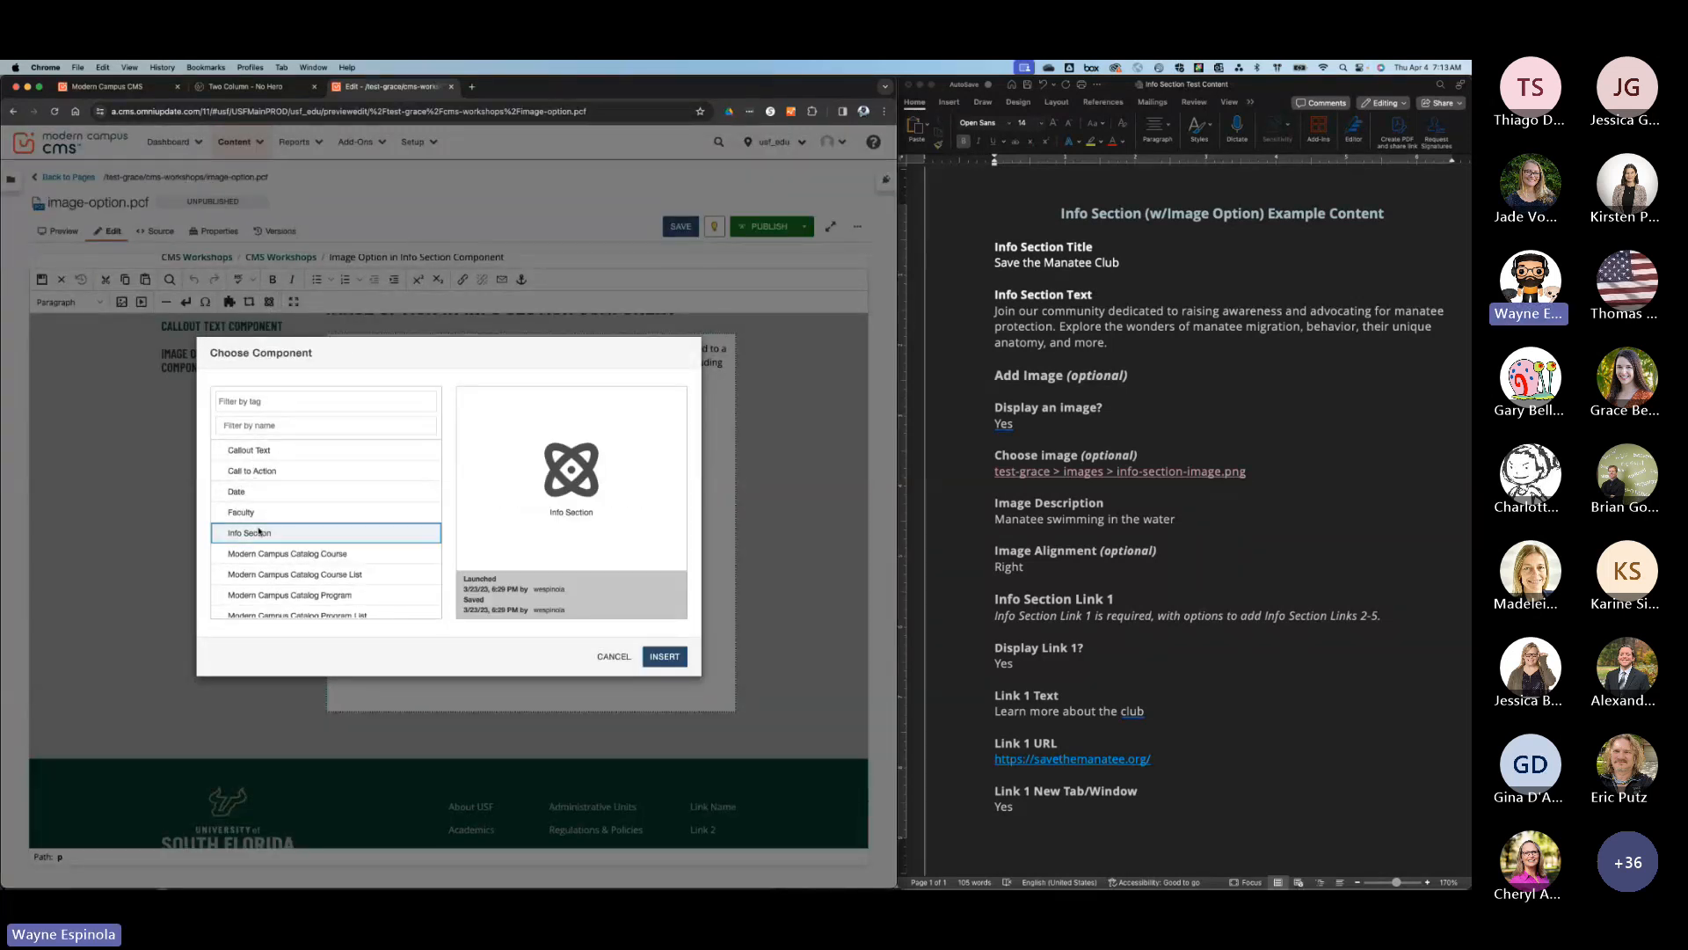
{"action": "left_click", "coordinate": [665, 655]}
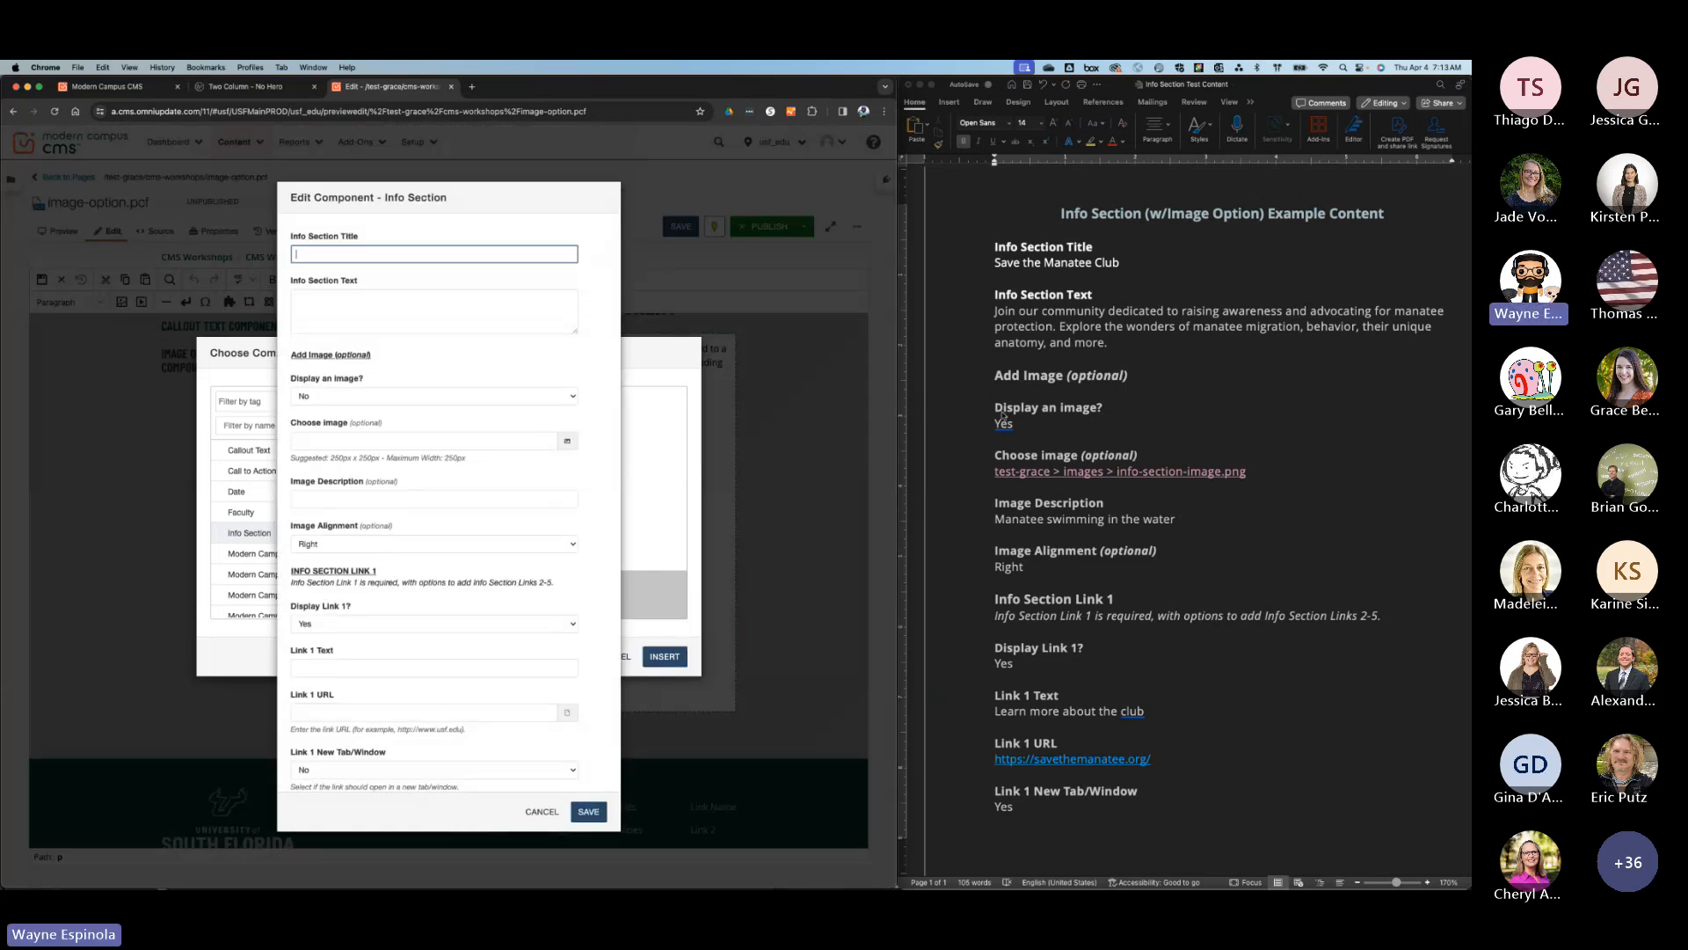
Copy "Save the Manatee Club" from the Word document into the Info Section Title.
{"action": "left_click", "coordinate": [1108, 266]}
{"action": "double_click", "coordinate": [1108, 263]}
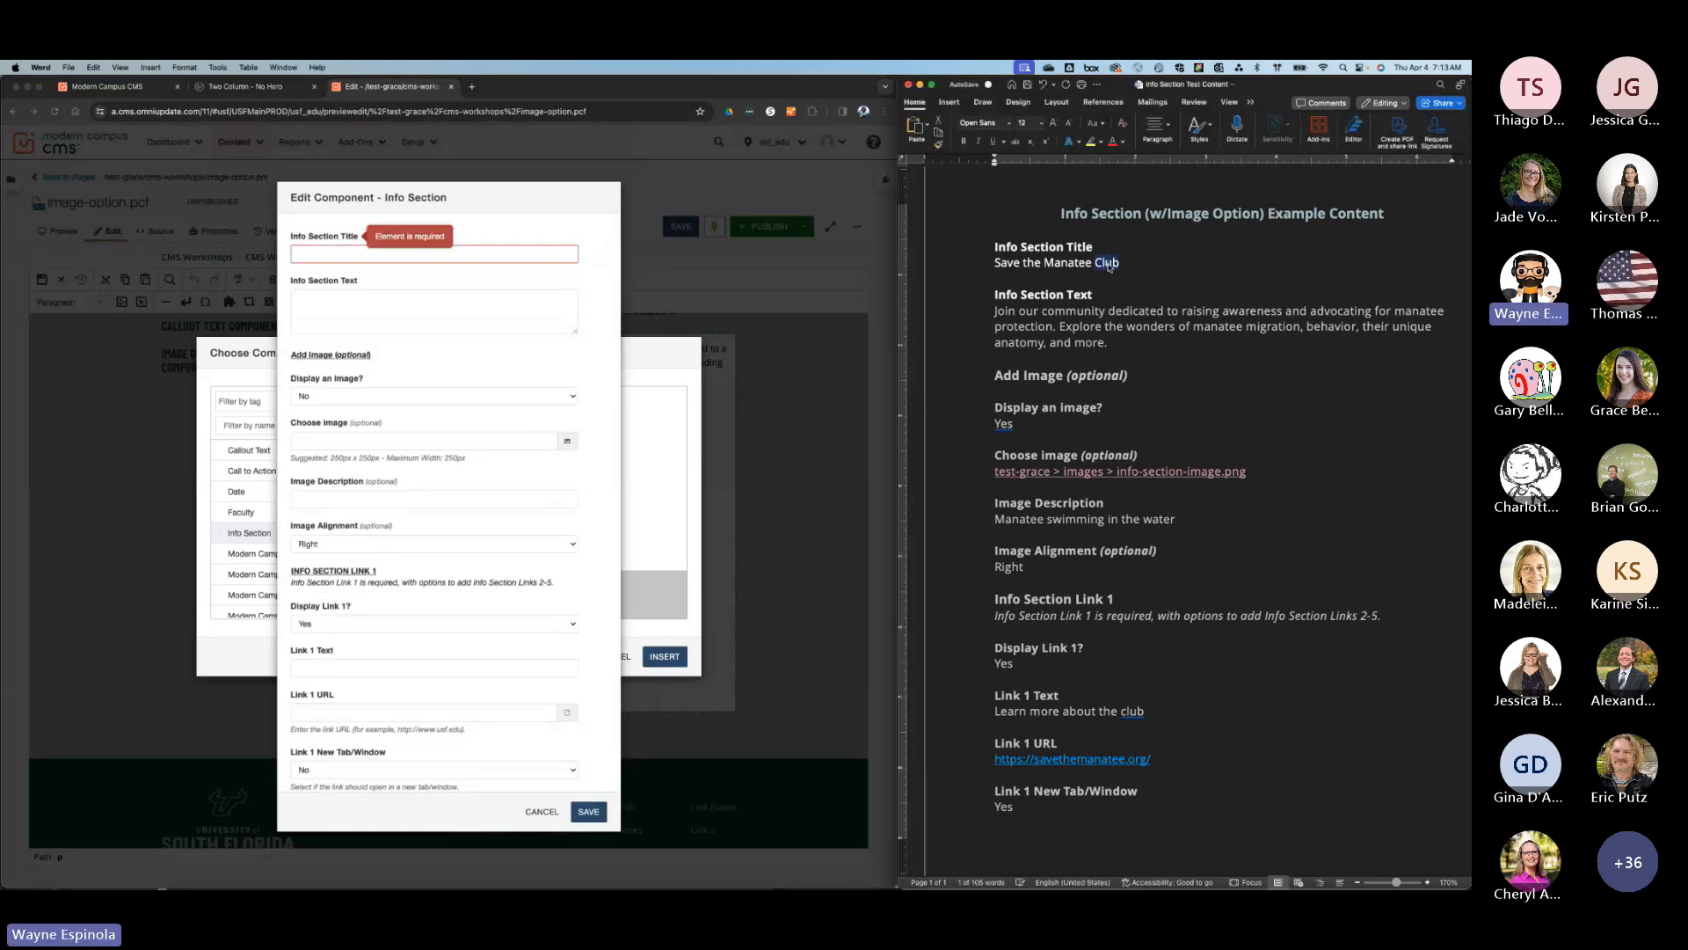
{"action": "double_click", "coordinate": [1108, 266]}
{"action": "left_click", "coordinate": [1108, 266]}
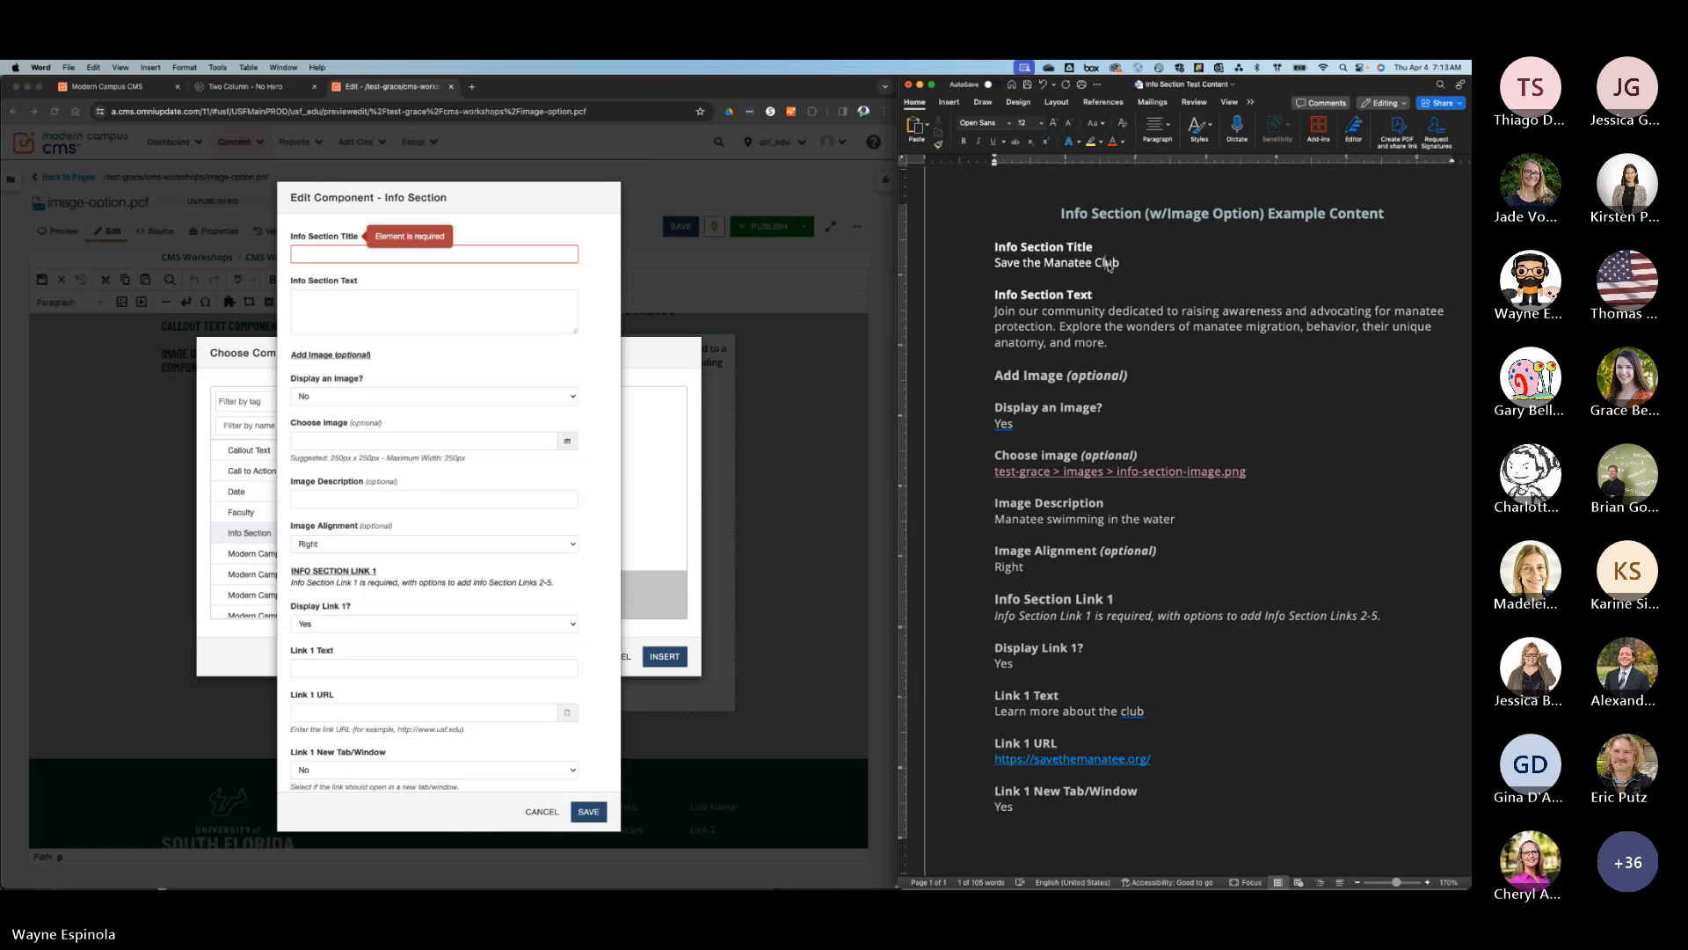
{"action": "left_click_drag", "start_coordinate": [1108, 265], "coordinate": [992, 264]}
{"action": "key", "text": "super+c"}
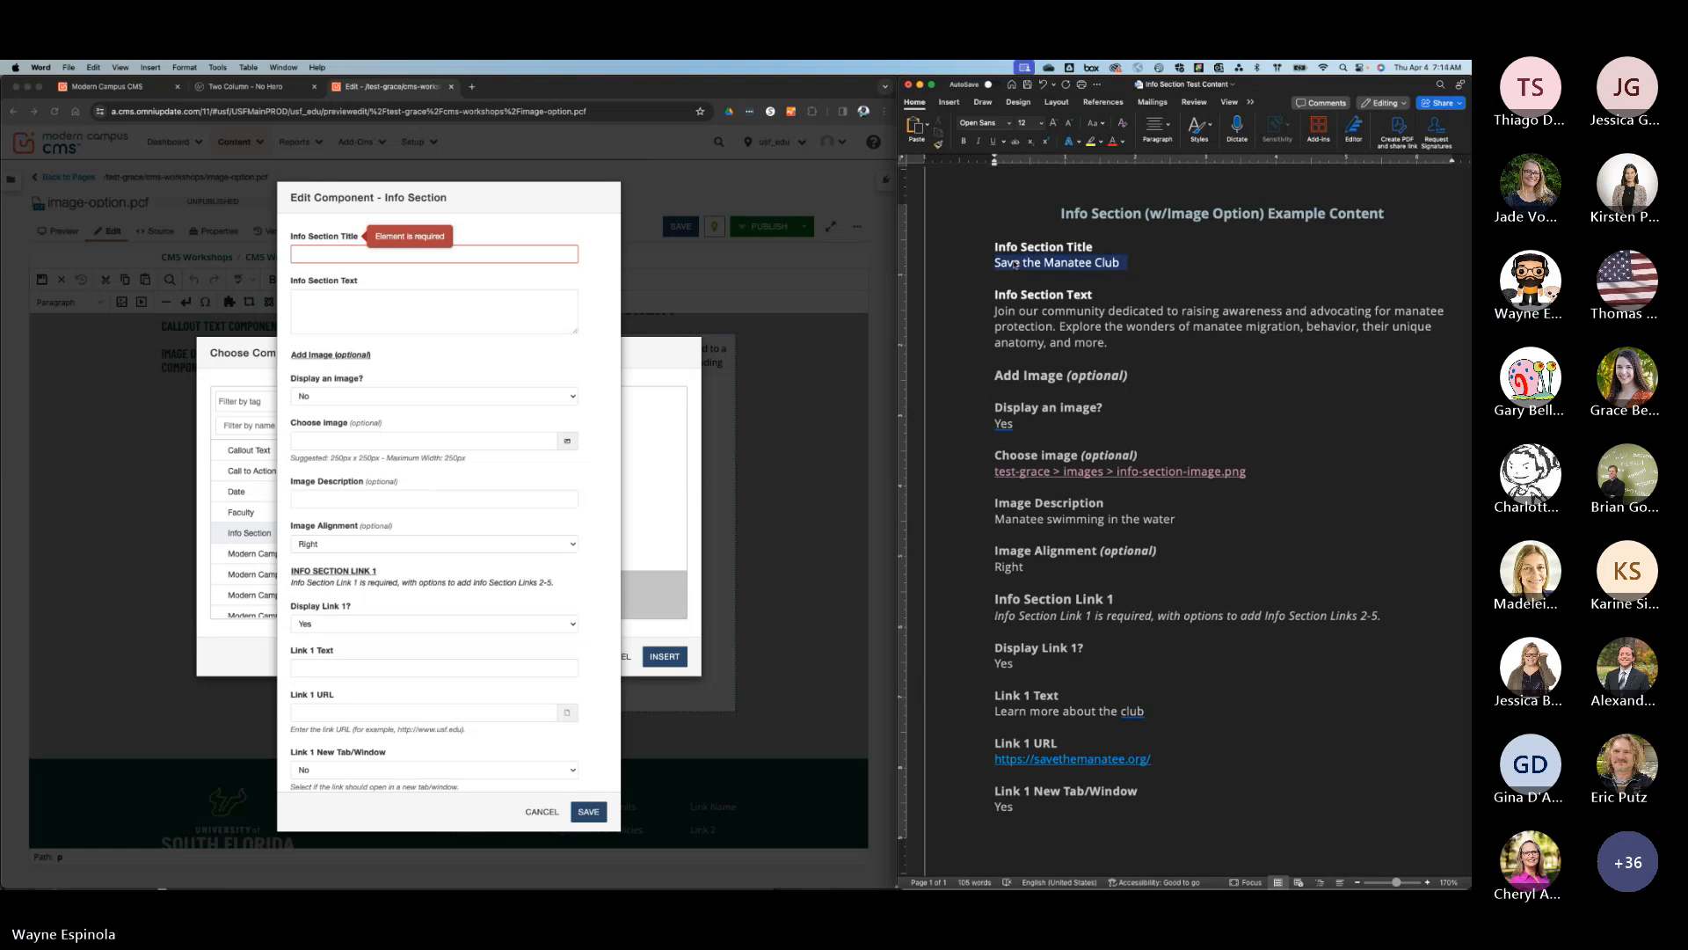
{"action": "left_click", "coordinate": [545, 255]}
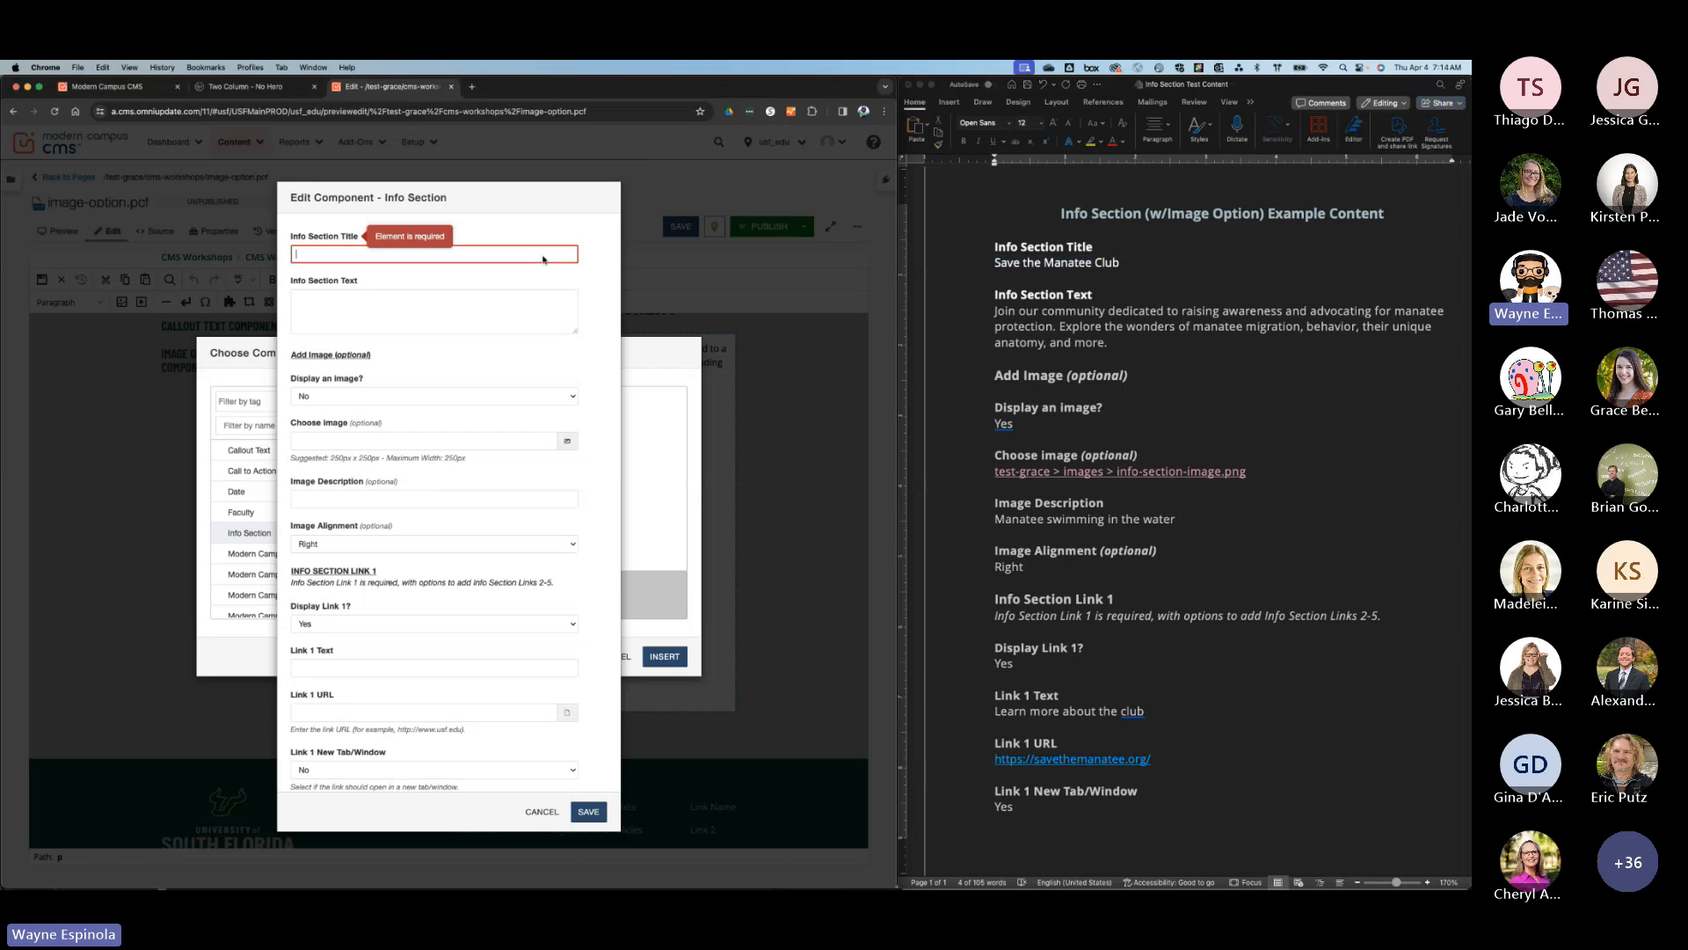
{"action": "key", "text": "super+v"}
Copy the paragraph under Info Section Text, beginning "Join our community dedicated to raising awareness", from the Word document.
{"action": "left_click", "coordinate": [1112, 346]}
{"action": "left_click_drag", "start_coordinate": [1113, 346], "coordinate": [985, 318]}
{"action": "key", "text": "super+c"}
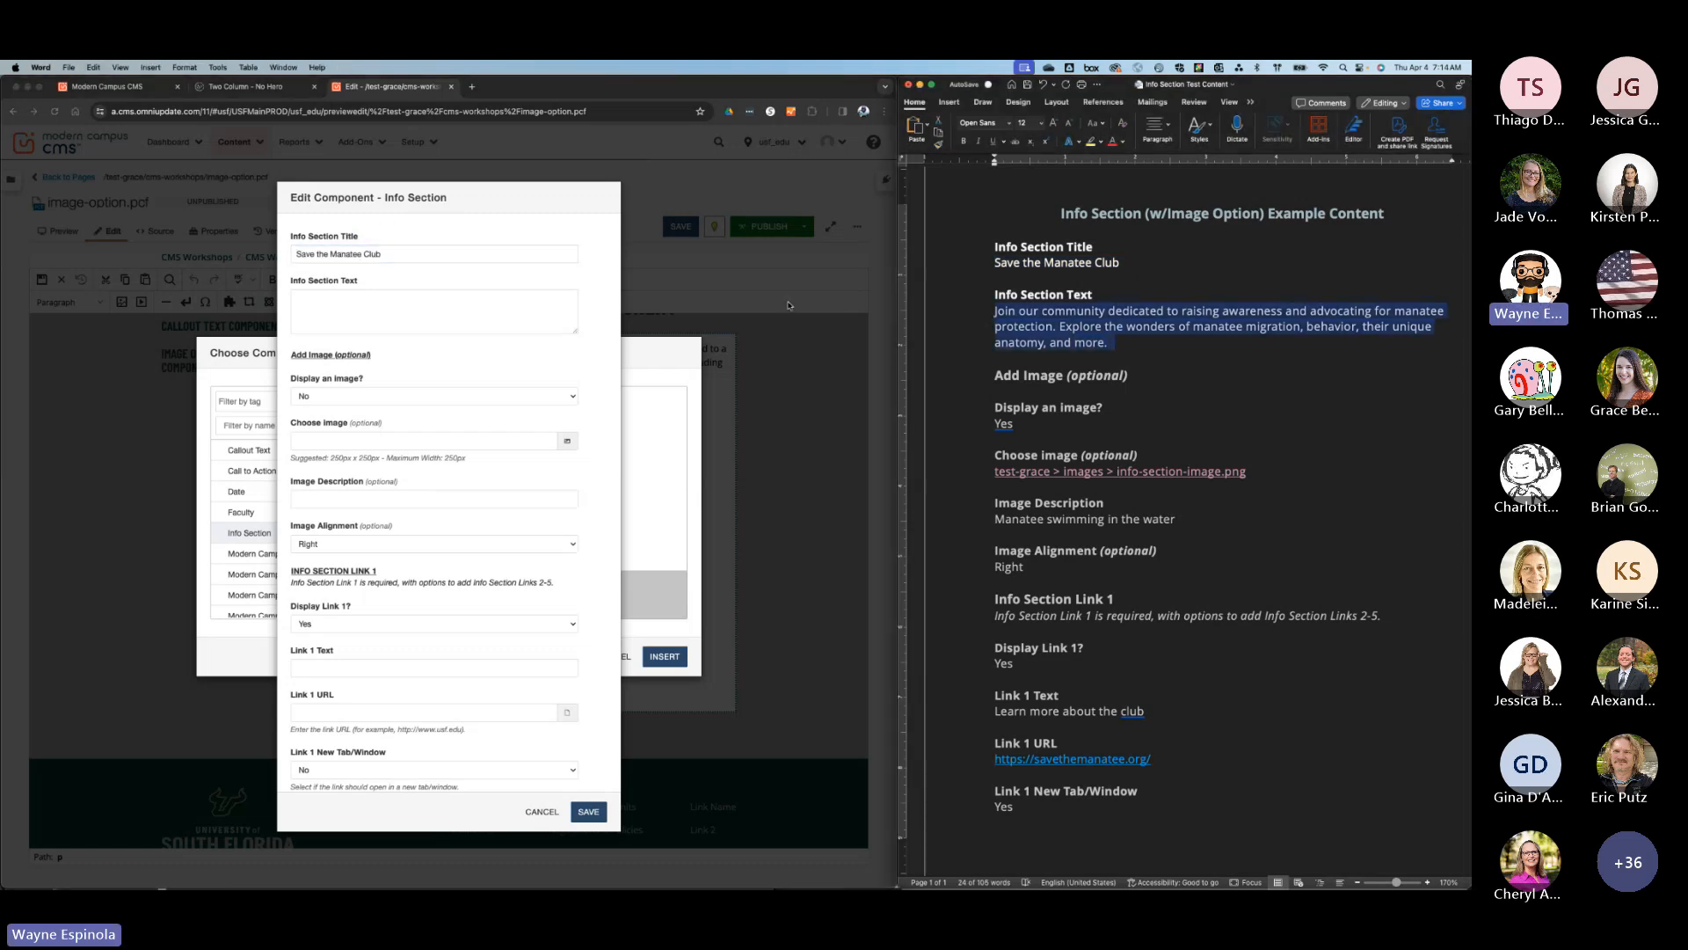
{"action": "left_click", "coordinate": [476, 310]}
{"action": "key", "text": "super+v"}
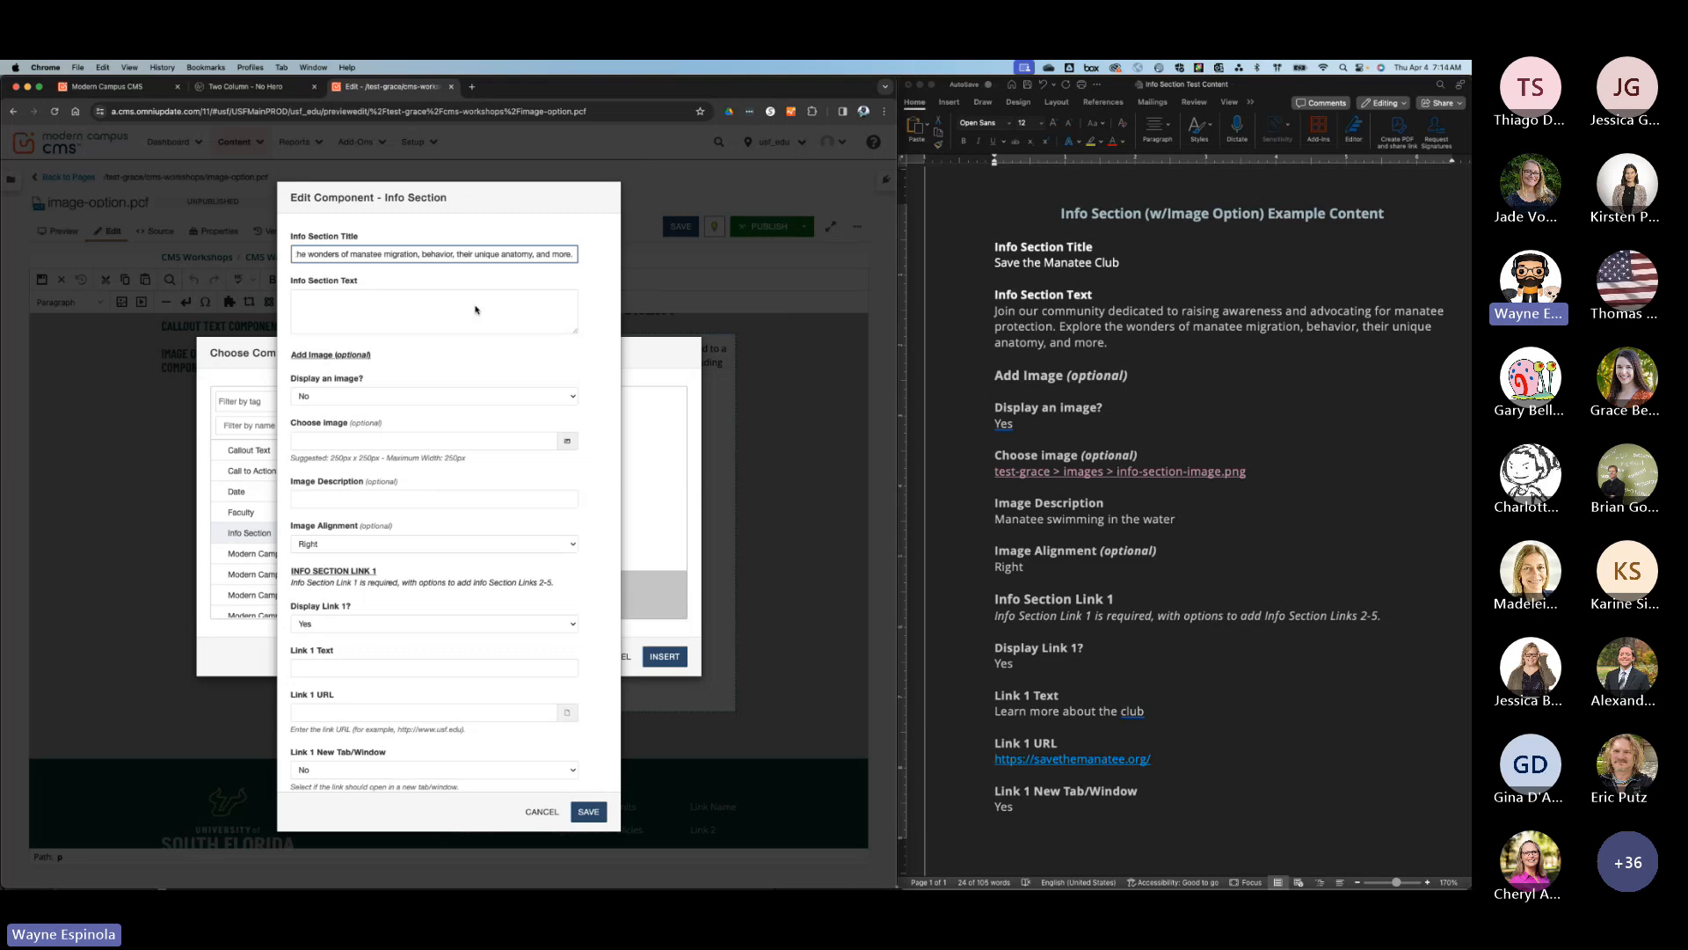
{"action": "key", "text": "super+z"}
Paste the copied paragraph into the component's Info Section Text.
{"action": "left_click", "coordinate": [431, 306]}
{"action": "key", "text": "super+v"}
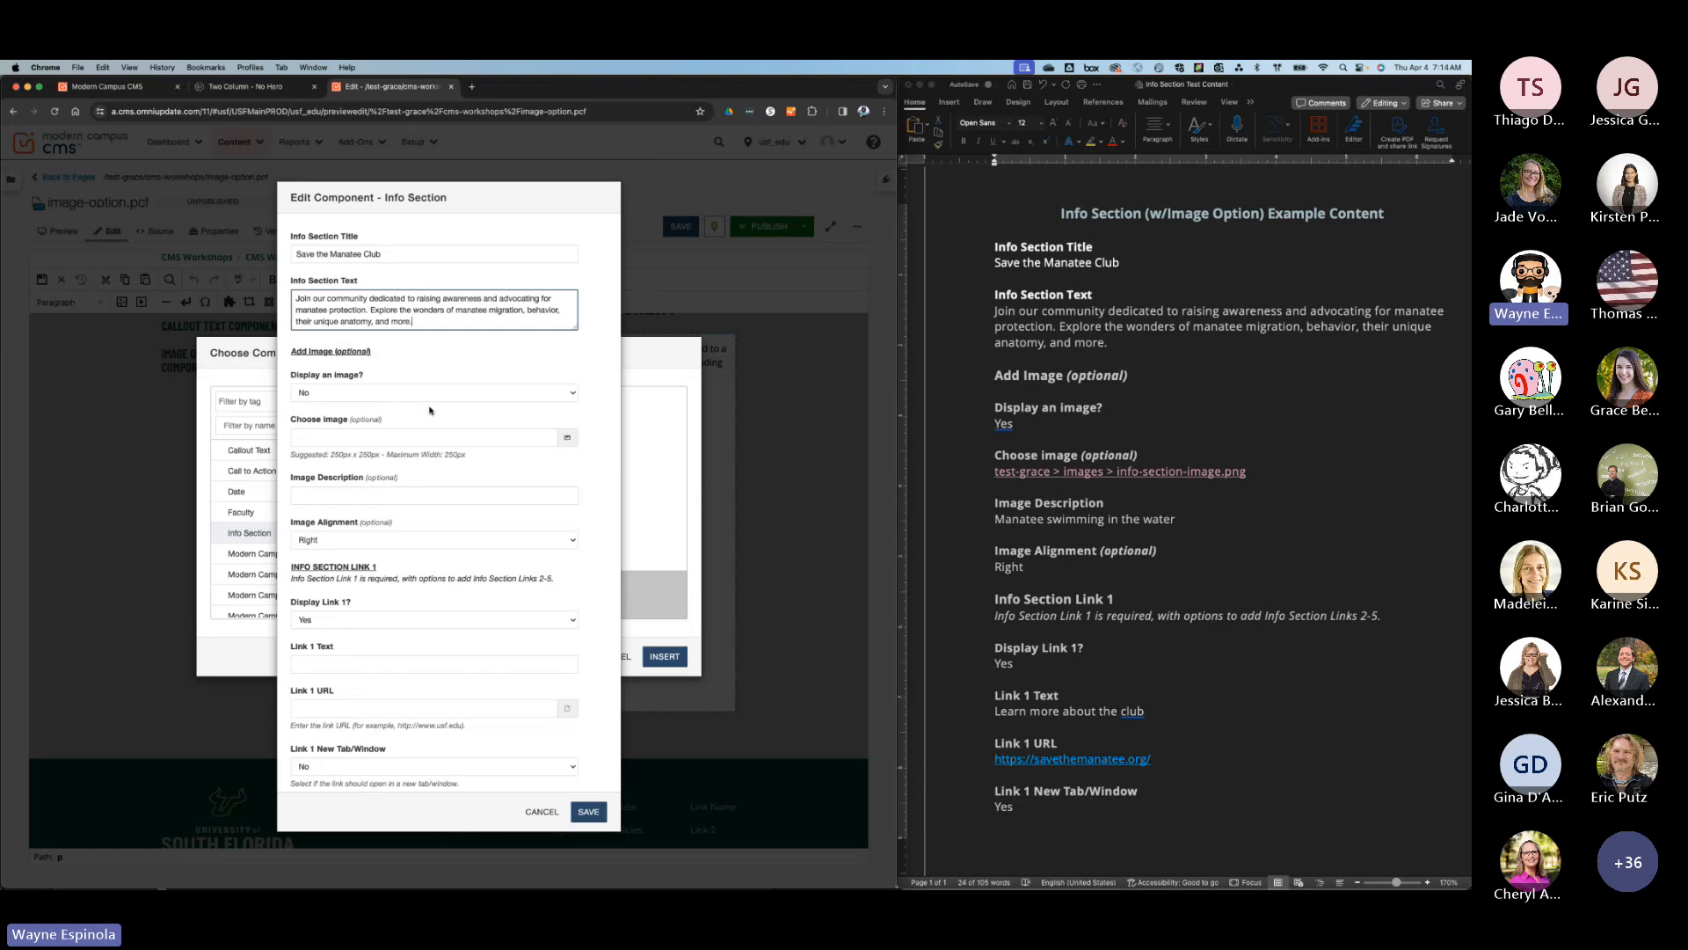
Set the Info Section to display an image and insert info-section-image.png from the test-grace > images folder.
{"action": "left_click", "coordinate": [415, 393]}
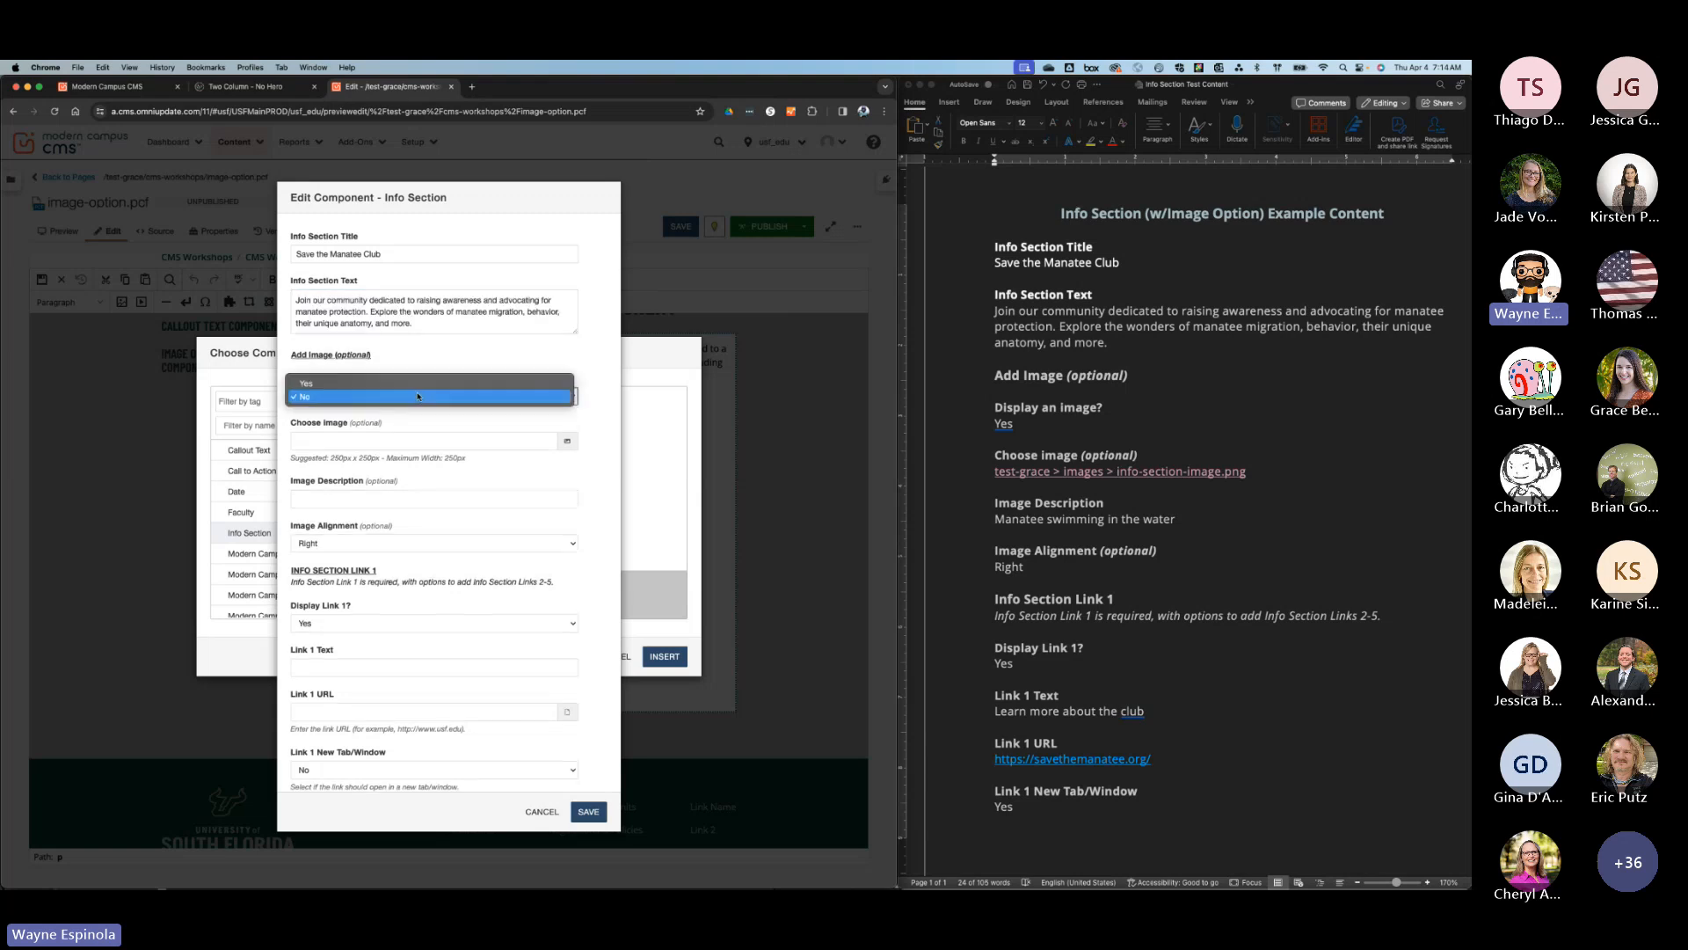
{"action": "left_click", "coordinate": [405, 384]}
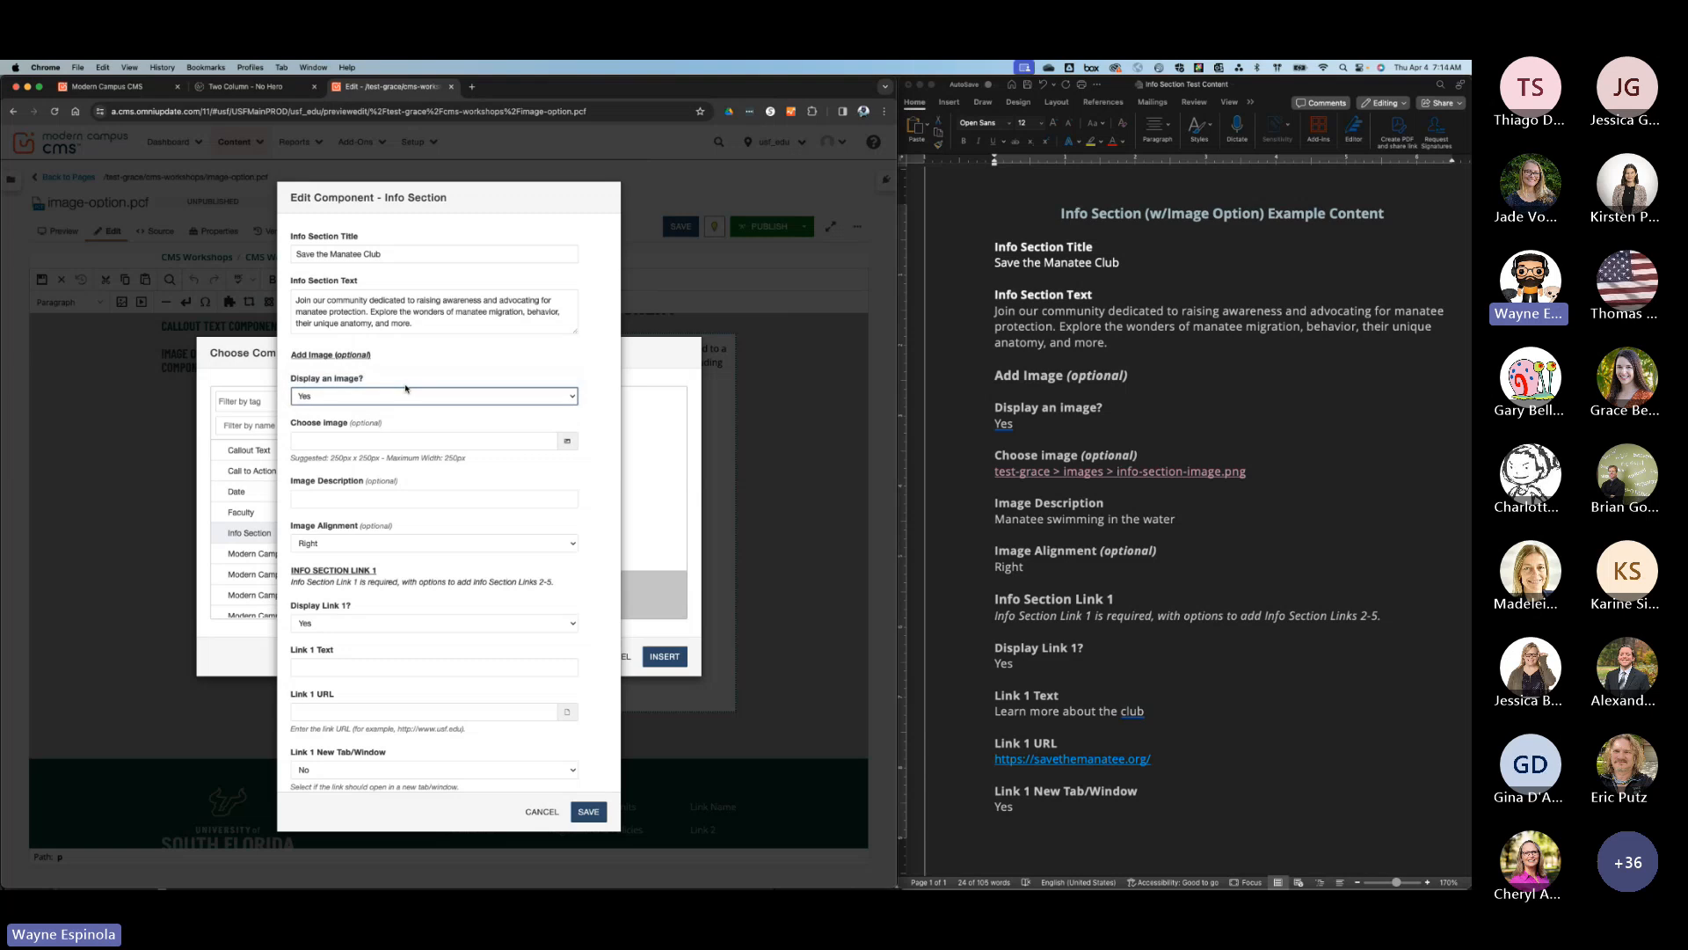
{"action": "left_click", "coordinate": [568, 444]}
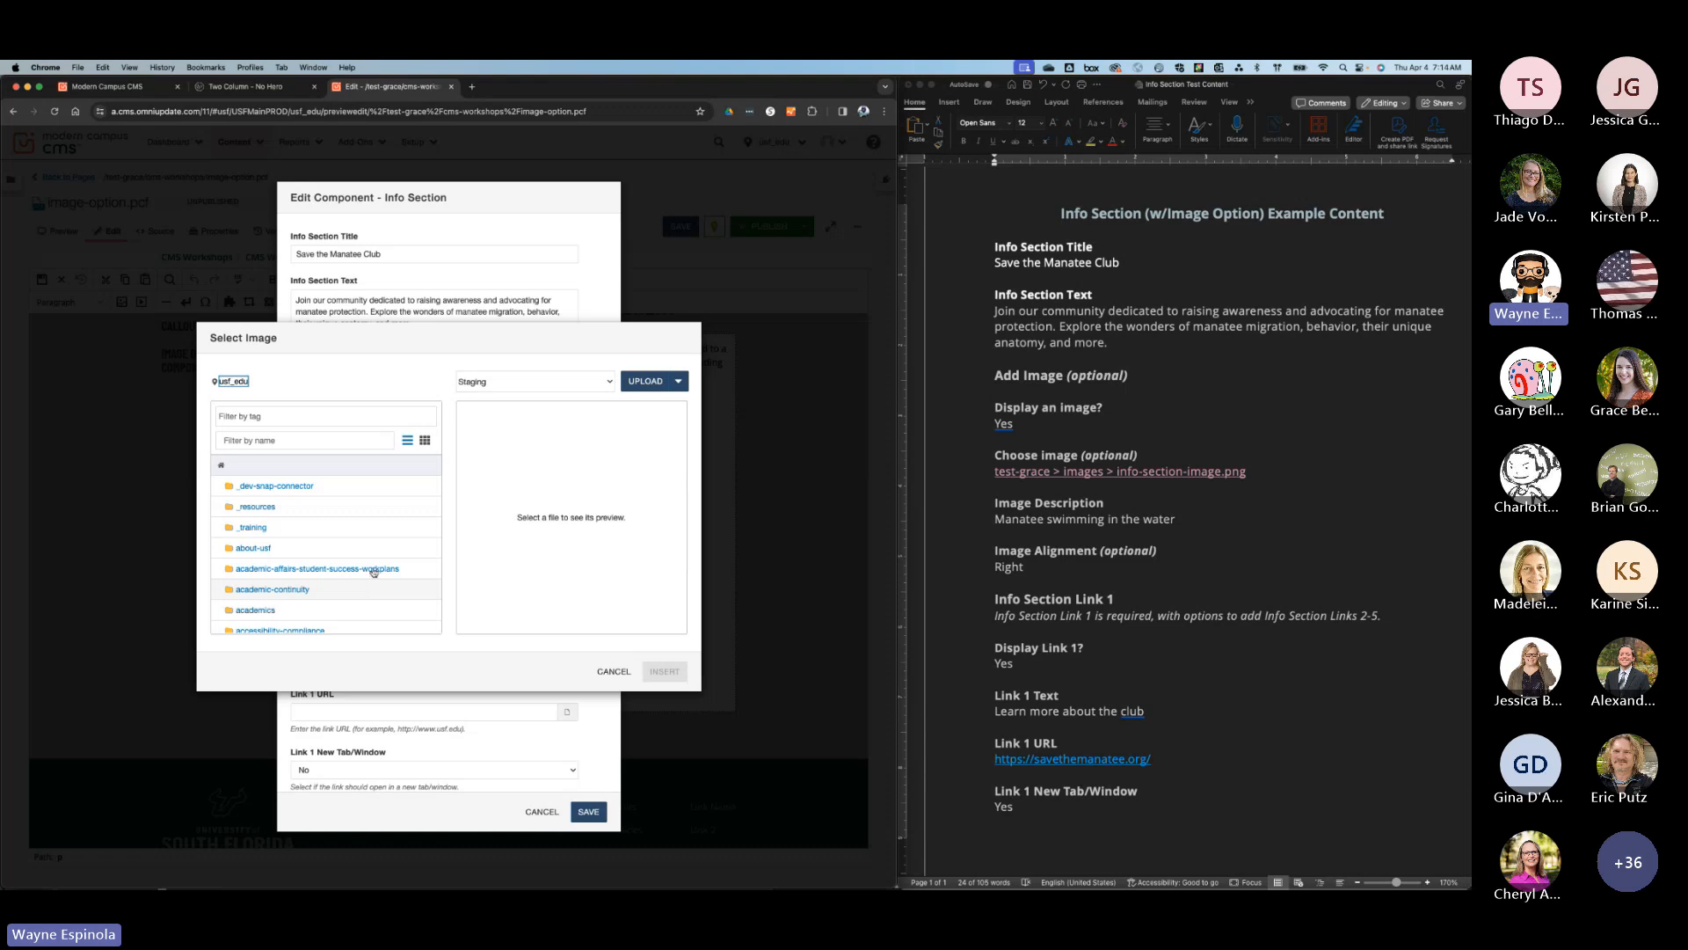
{"action": "left_click", "coordinate": [312, 445]}
{"action": "type", "text": "test"}
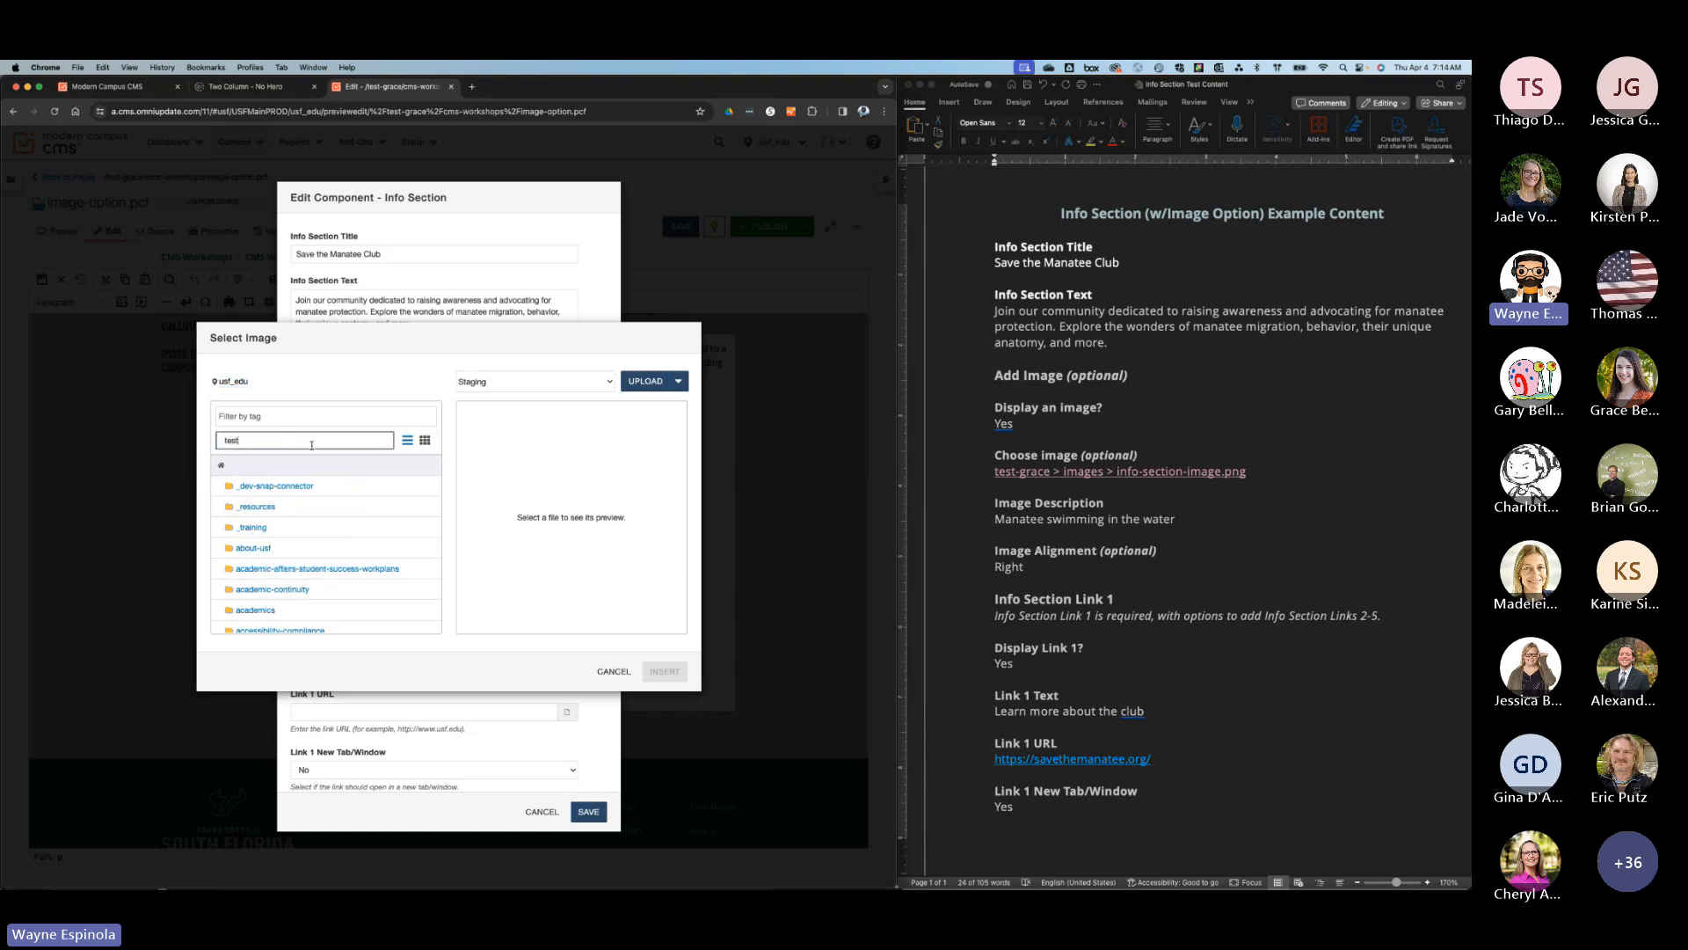
{"action": "left_click", "coordinate": [264, 513]}
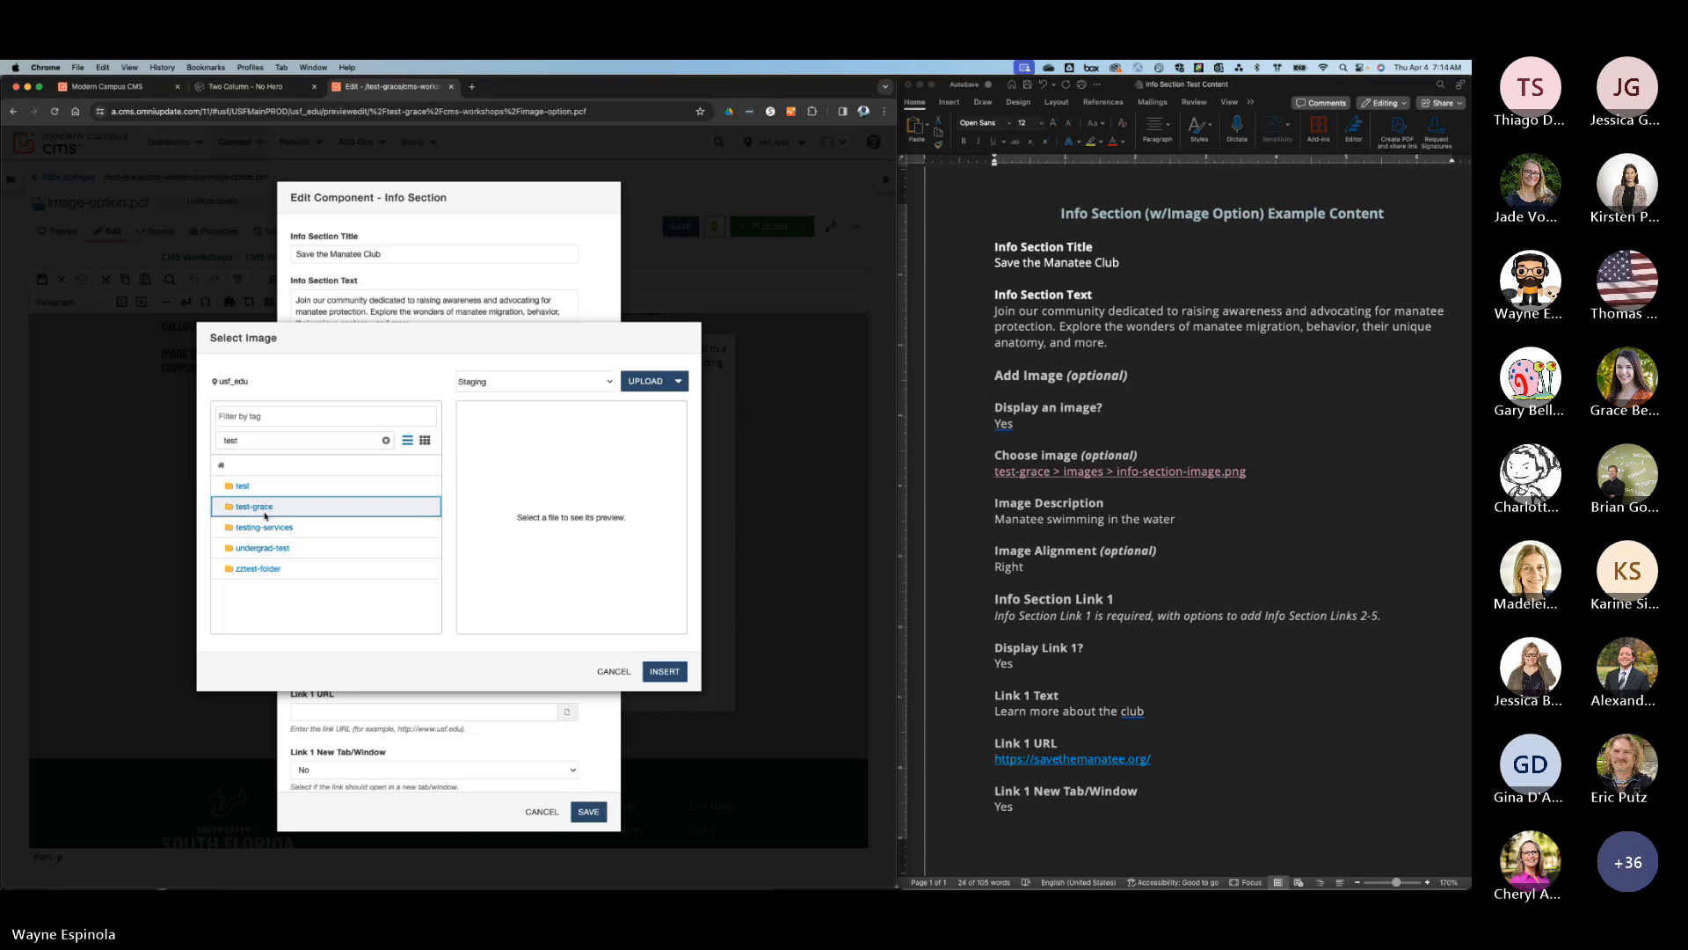
{"action": "left_click", "coordinate": [262, 509]}
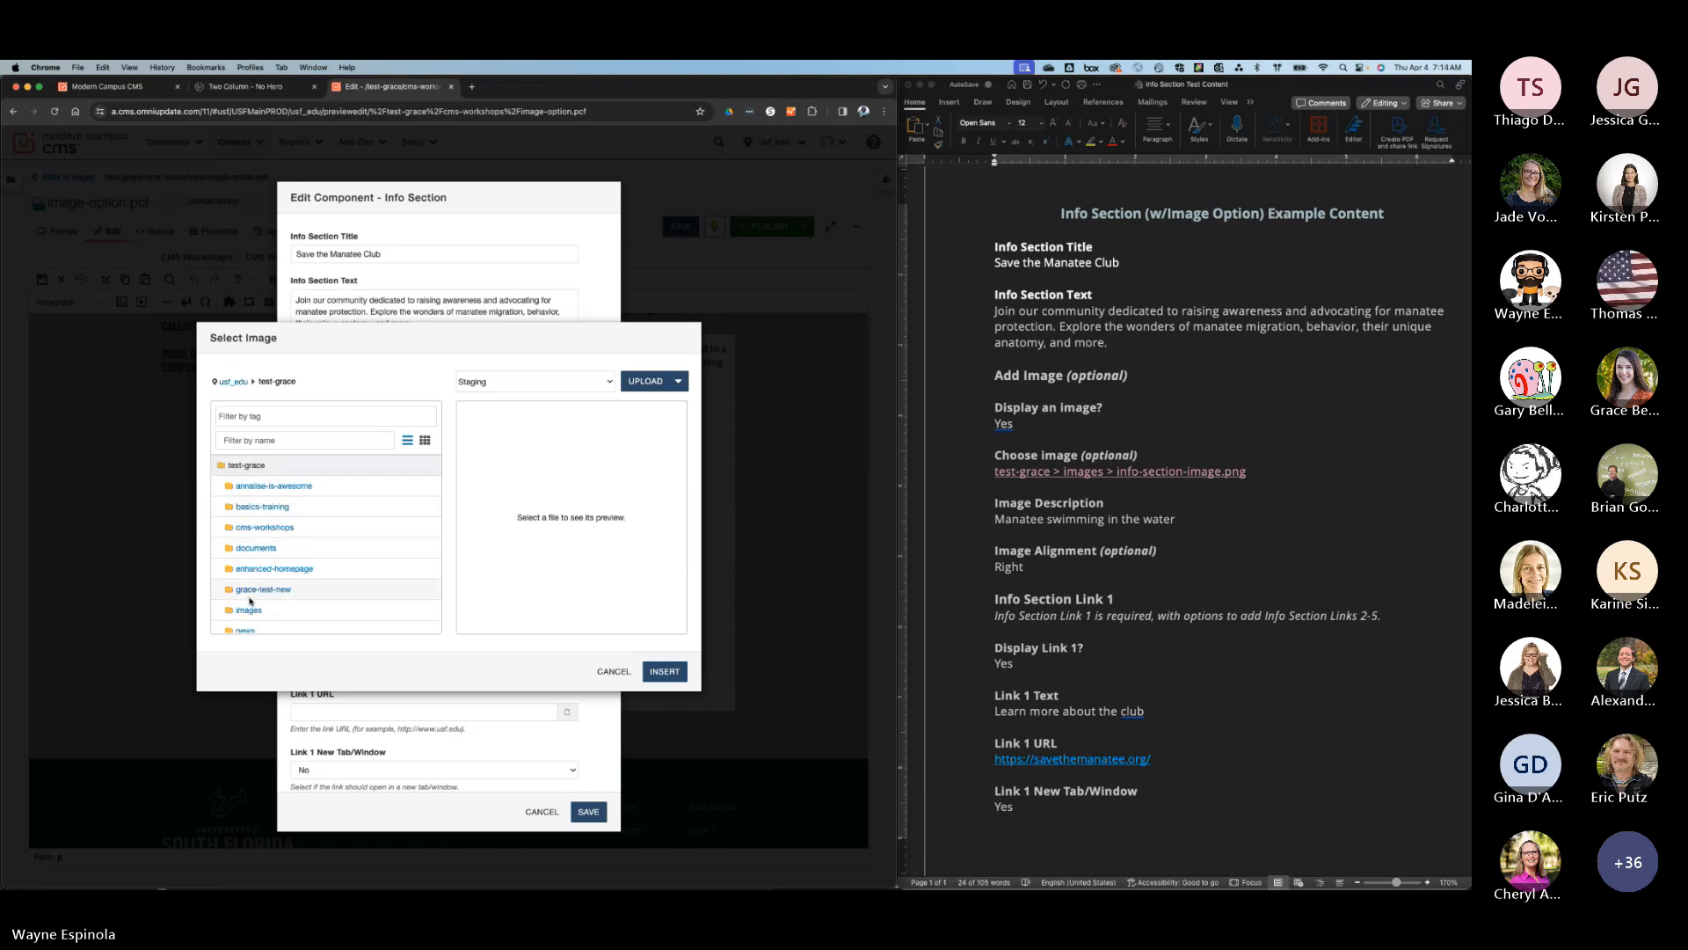
{"action": "left_click", "coordinate": [253, 610]}
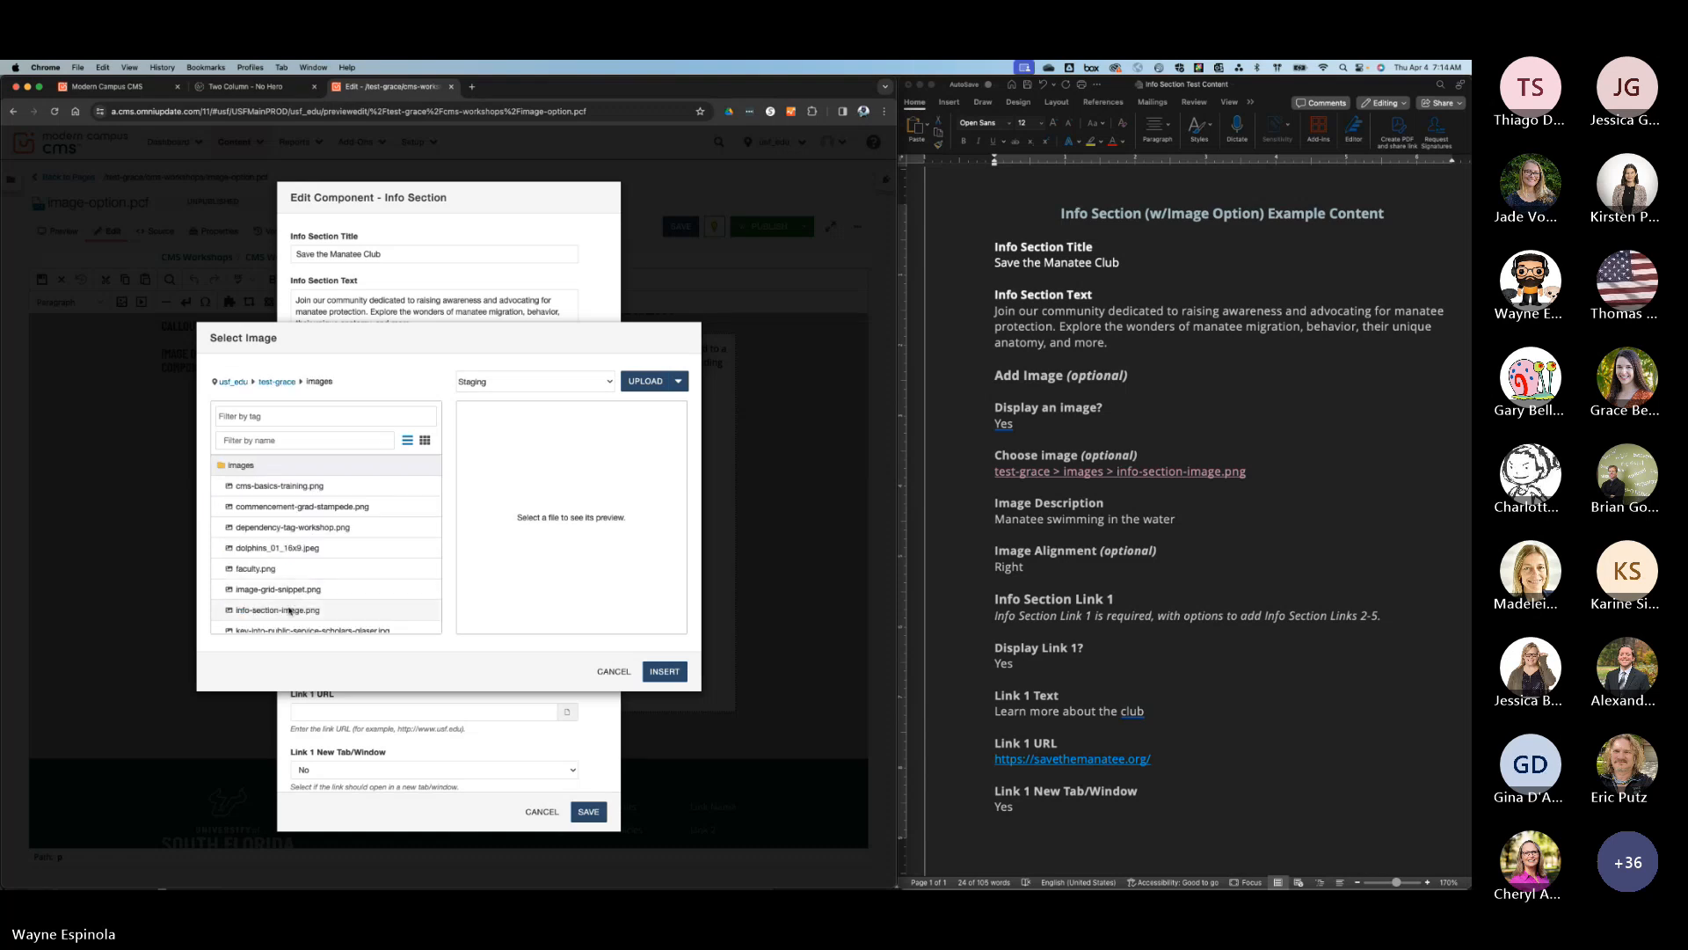
{"action": "left_click", "coordinate": [252, 610]}
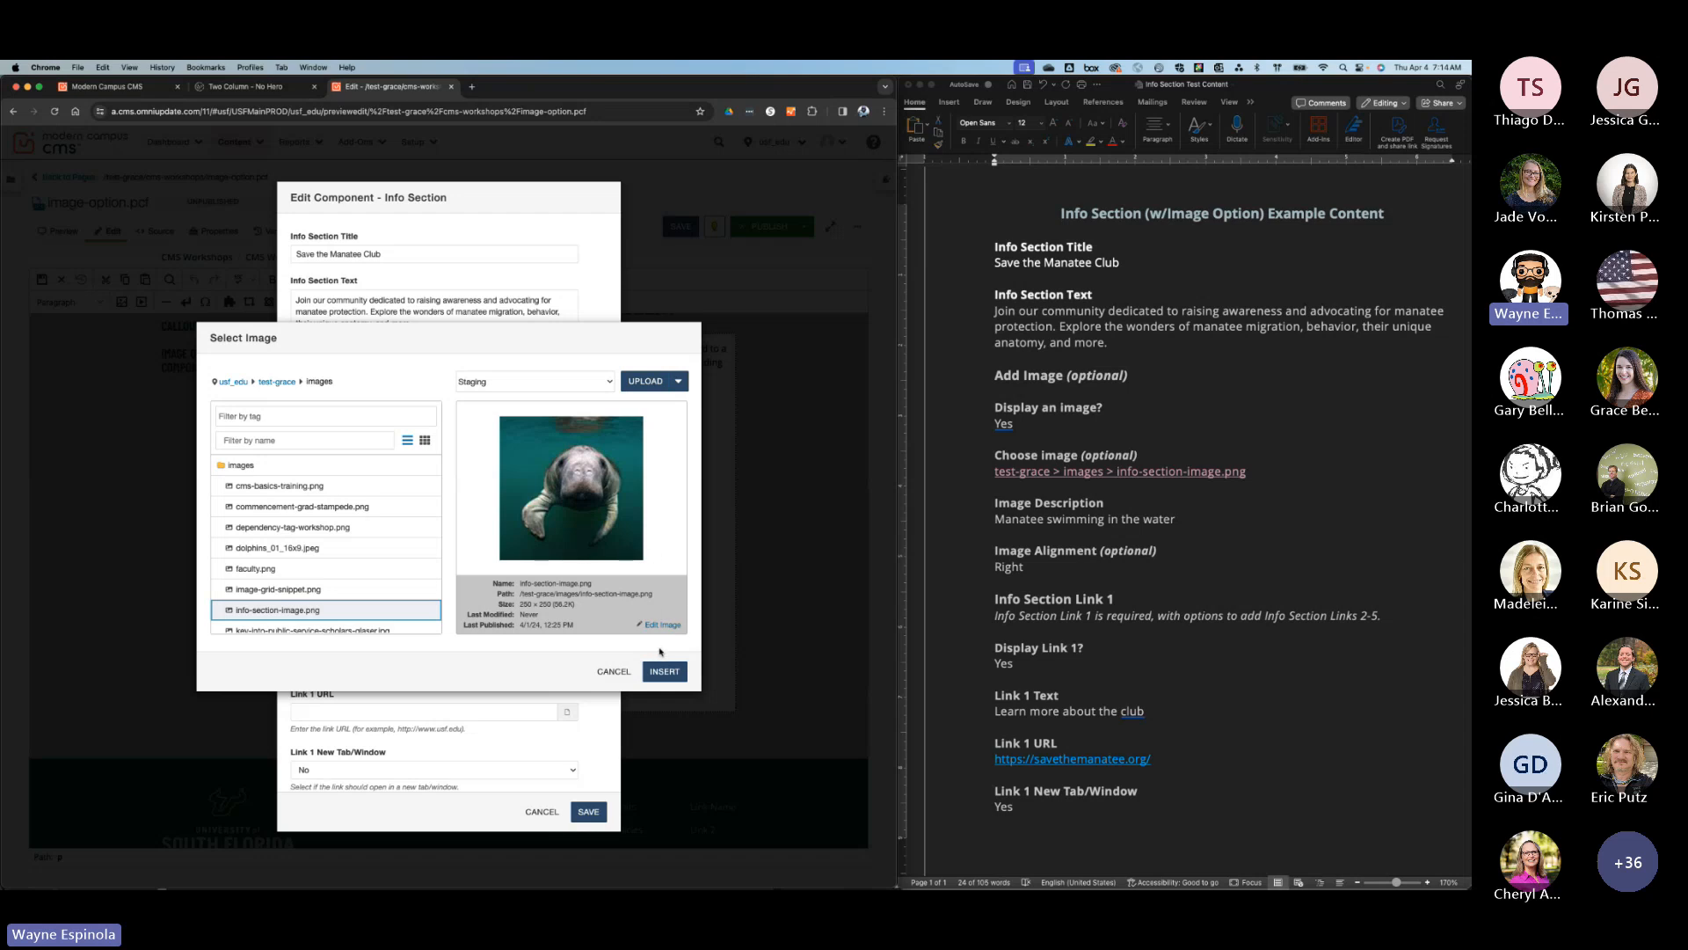
{"action": "left_click", "coordinate": [665, 671]}
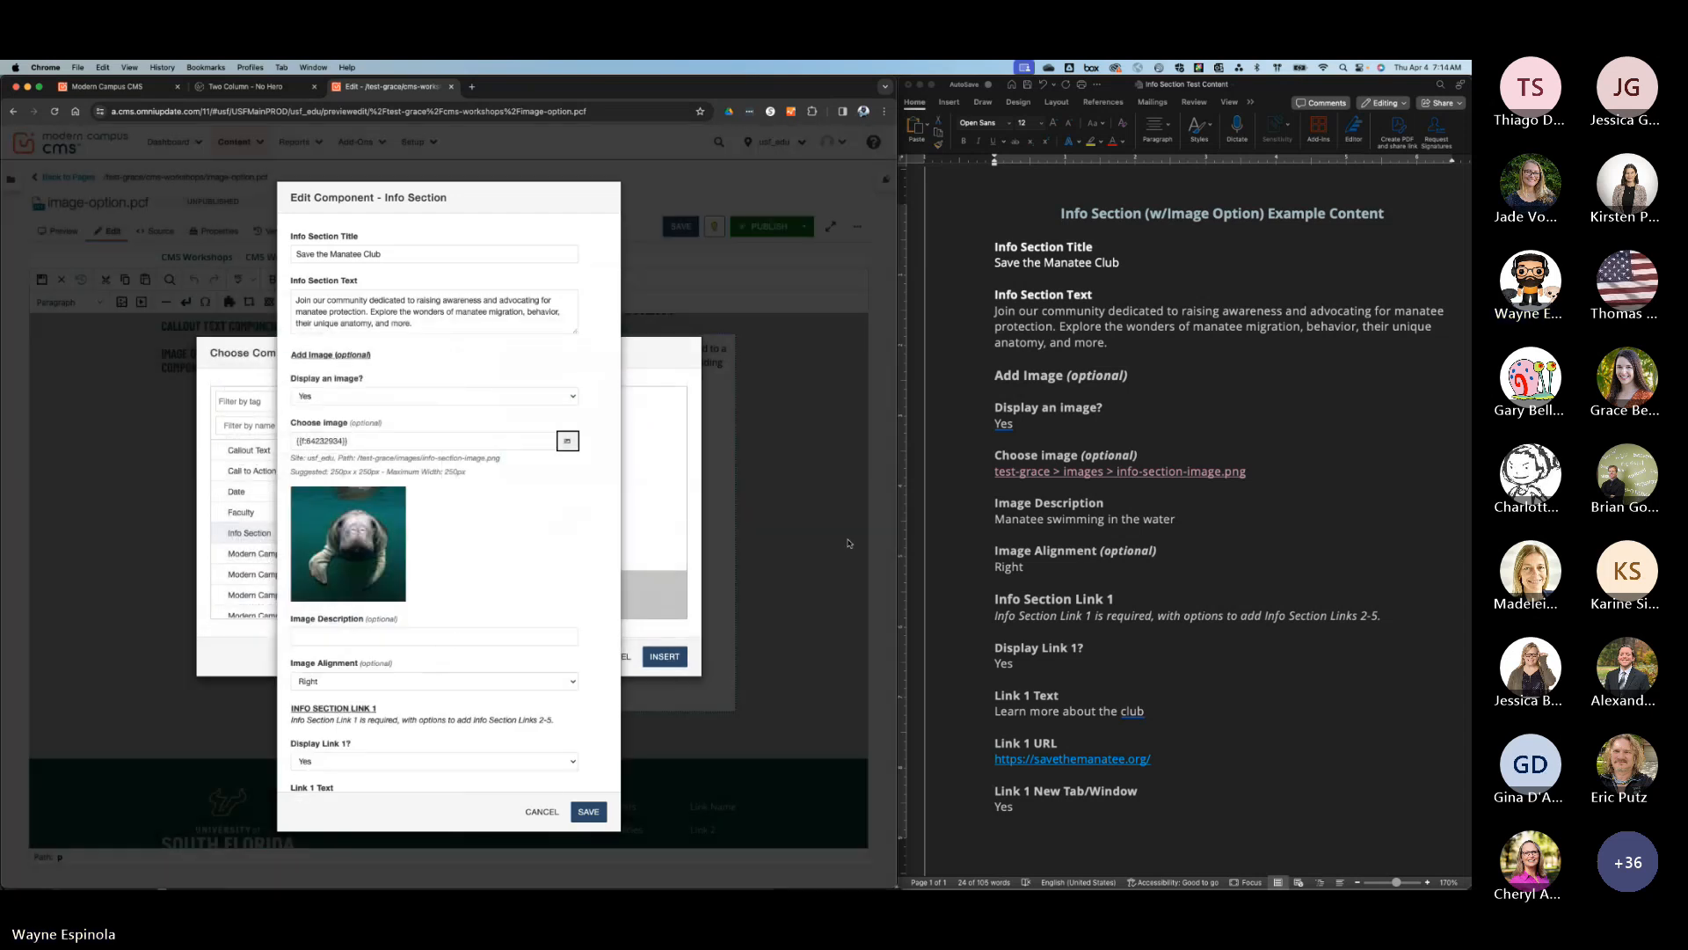
Copy "Manatee swimming in the water" from the Word document into the component's Image Description.
{"action": "left_click", "coordinate": [1176, 519]}
{"action": "left_click_drag", "start_coordinate": [1176, 519], "coordinate": [994, 519]}
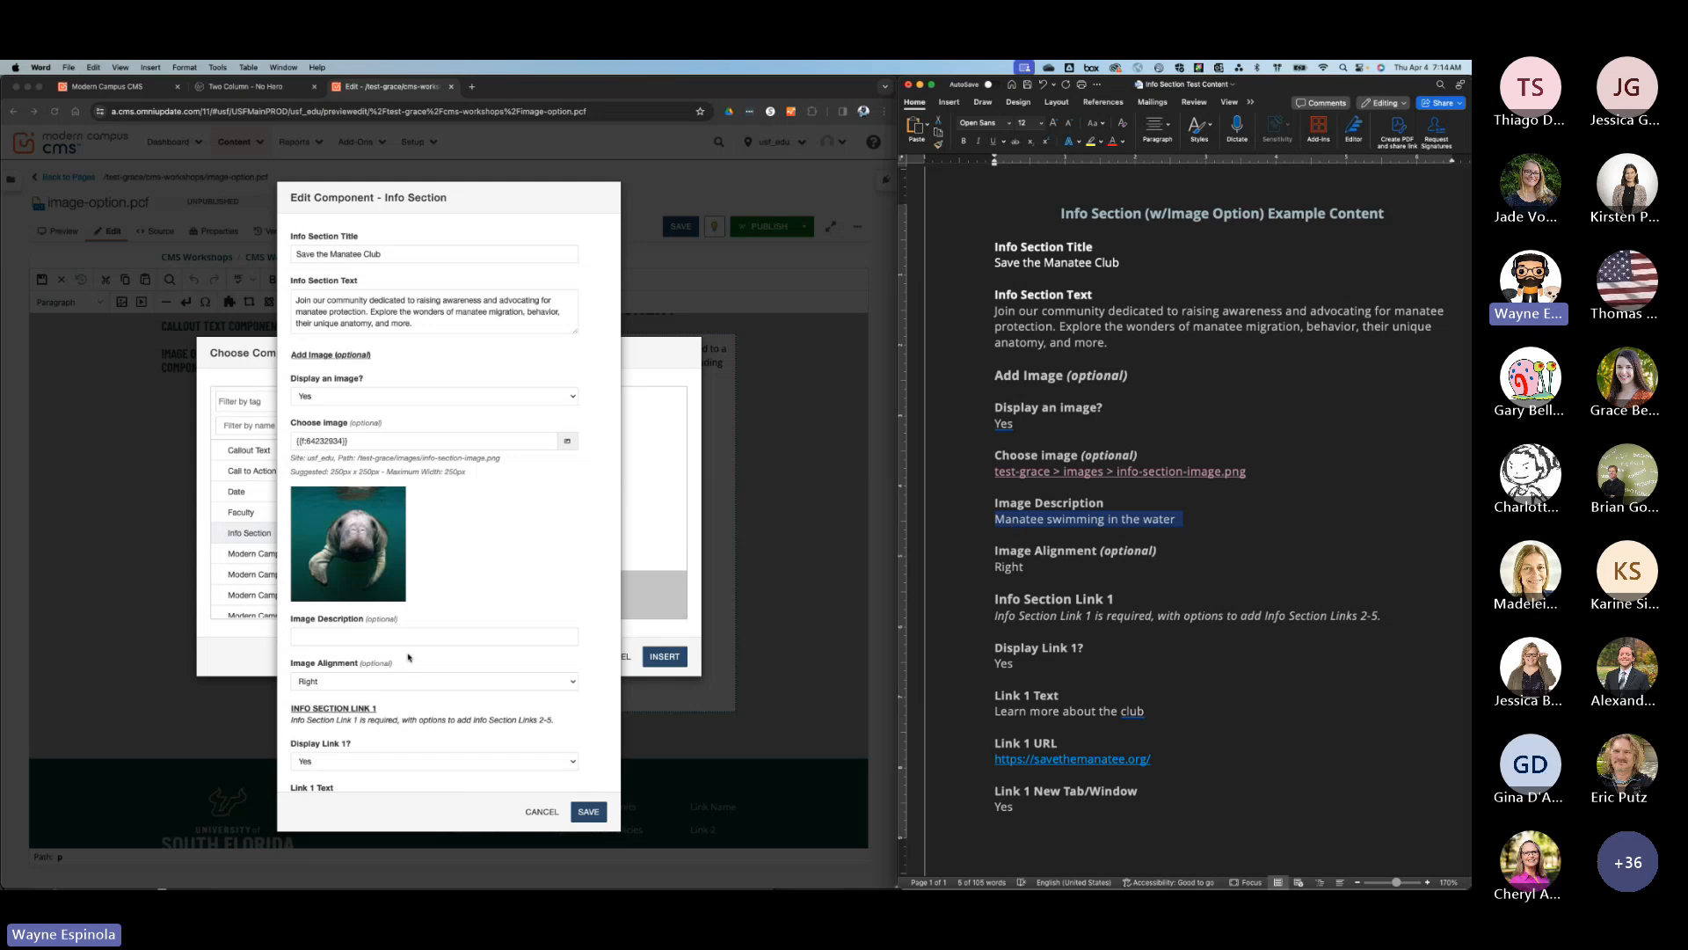
{"action": "left_click", "coordinate": [387, 636]}
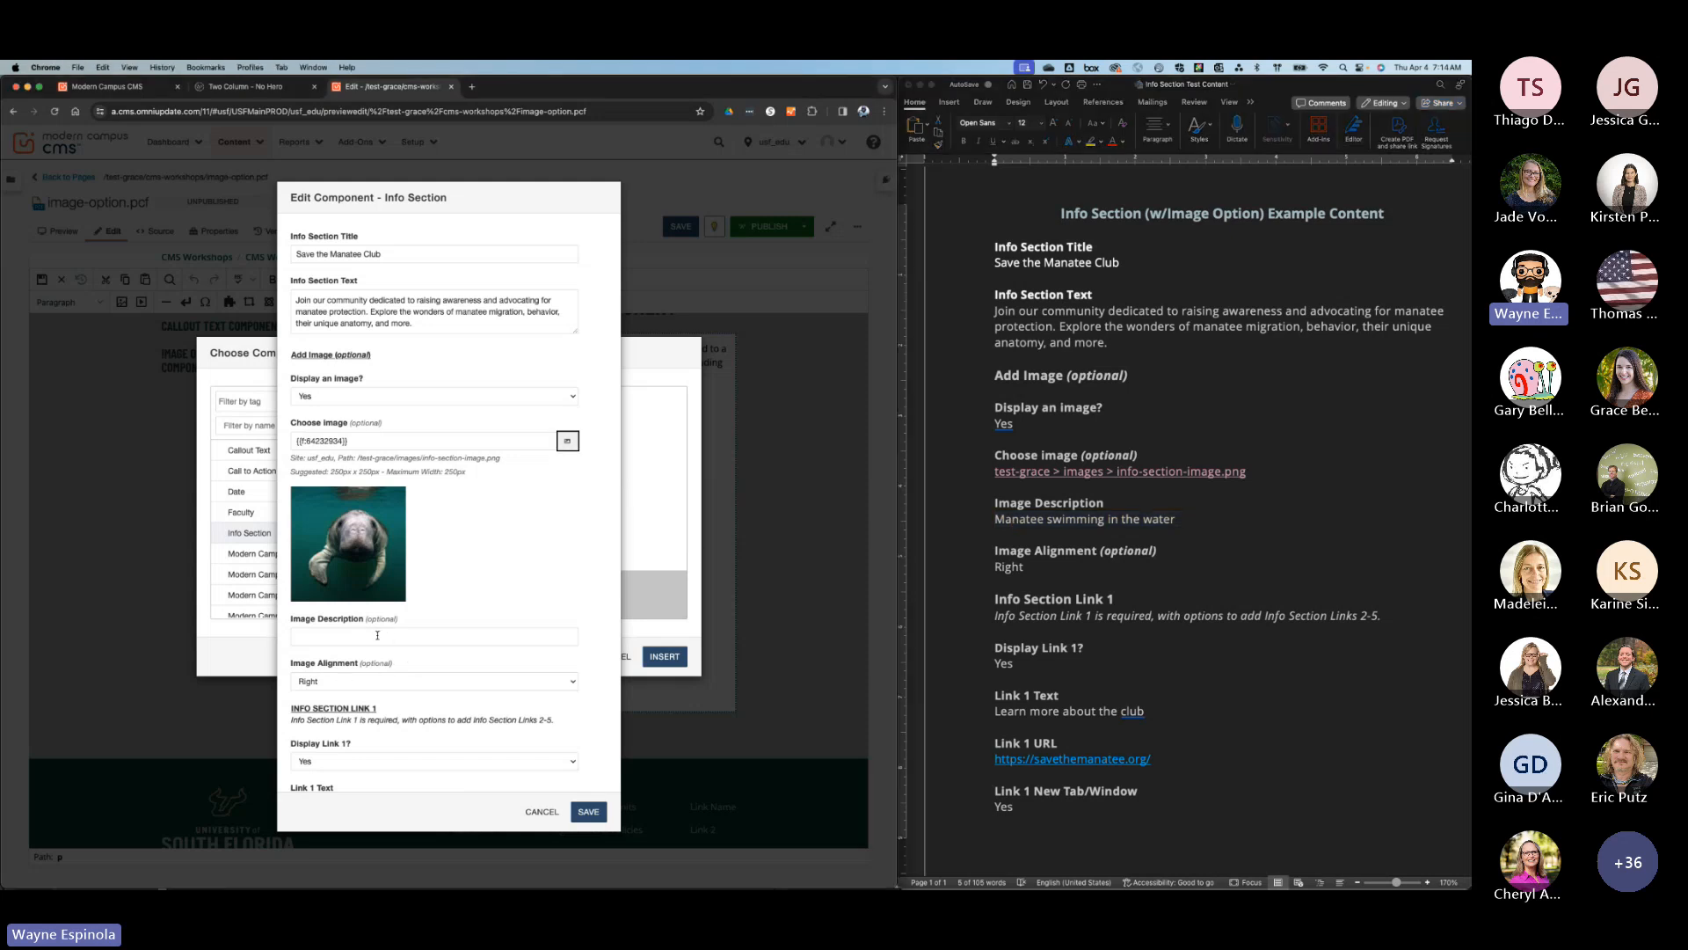
{"action": "key", "text": "super+v"}
Copy "Learn more about the club" from the Word document into Link 1 Text of the Info Section.
{"action": "scroll", "coordinate": [461, 596], "scroll_direction": "down", "scroll_amount": 4}
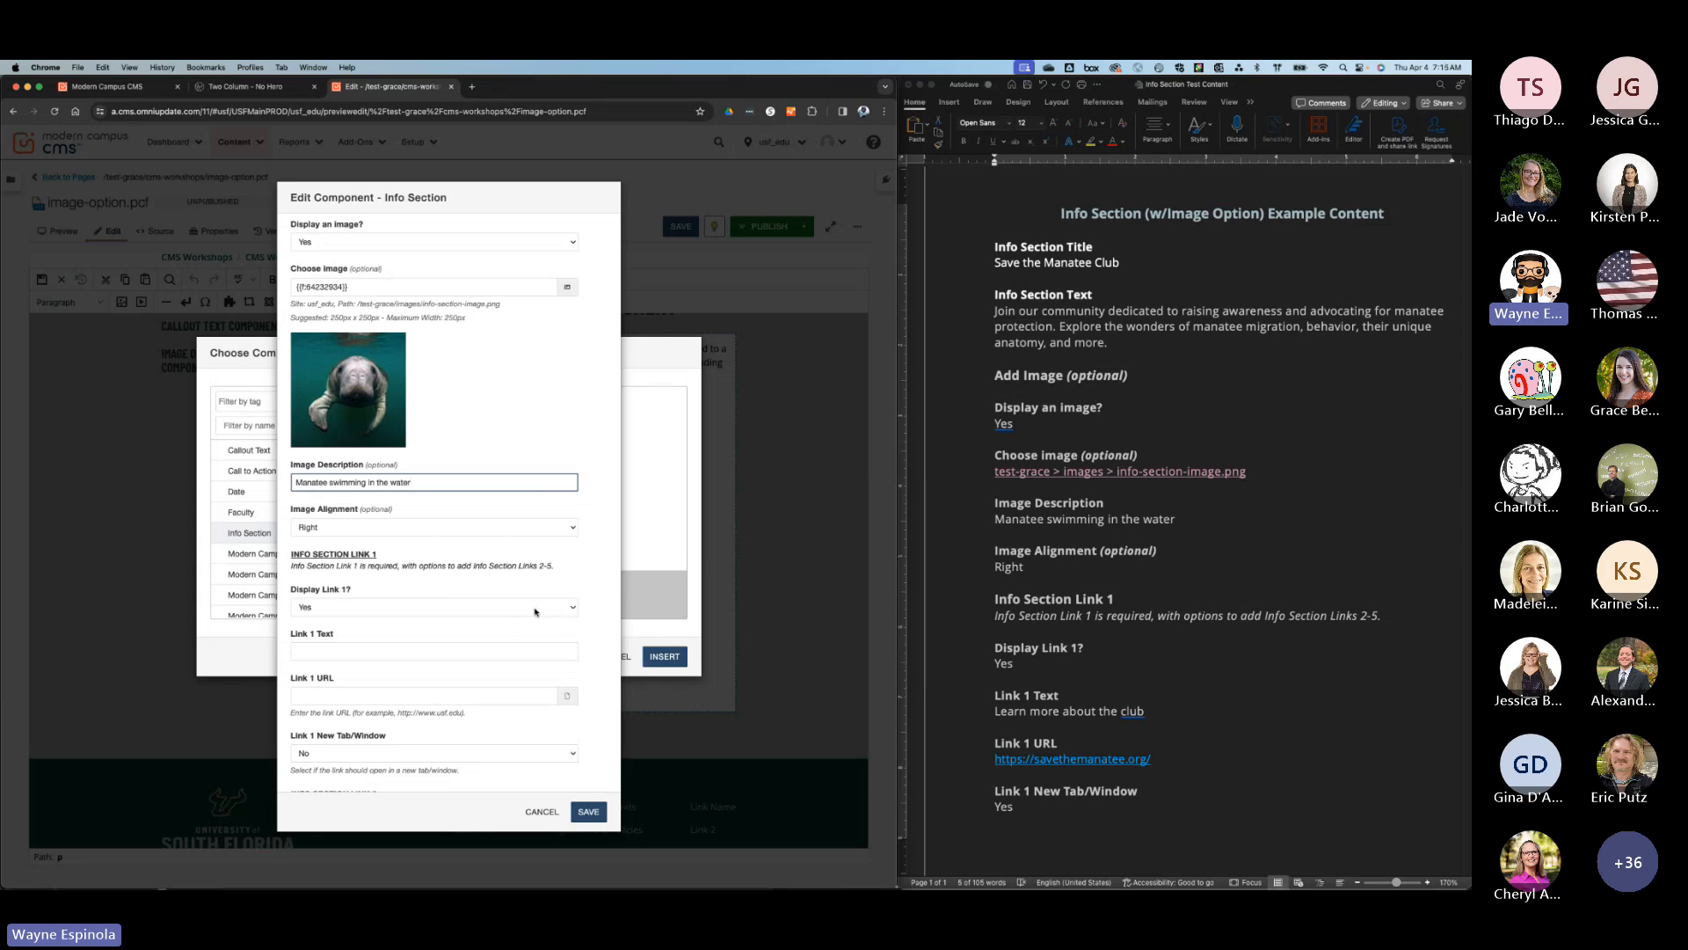
{"action": "scroll", "coordinate": [596, 593], "scroll_direction": "down", "scroll_amount": 4}
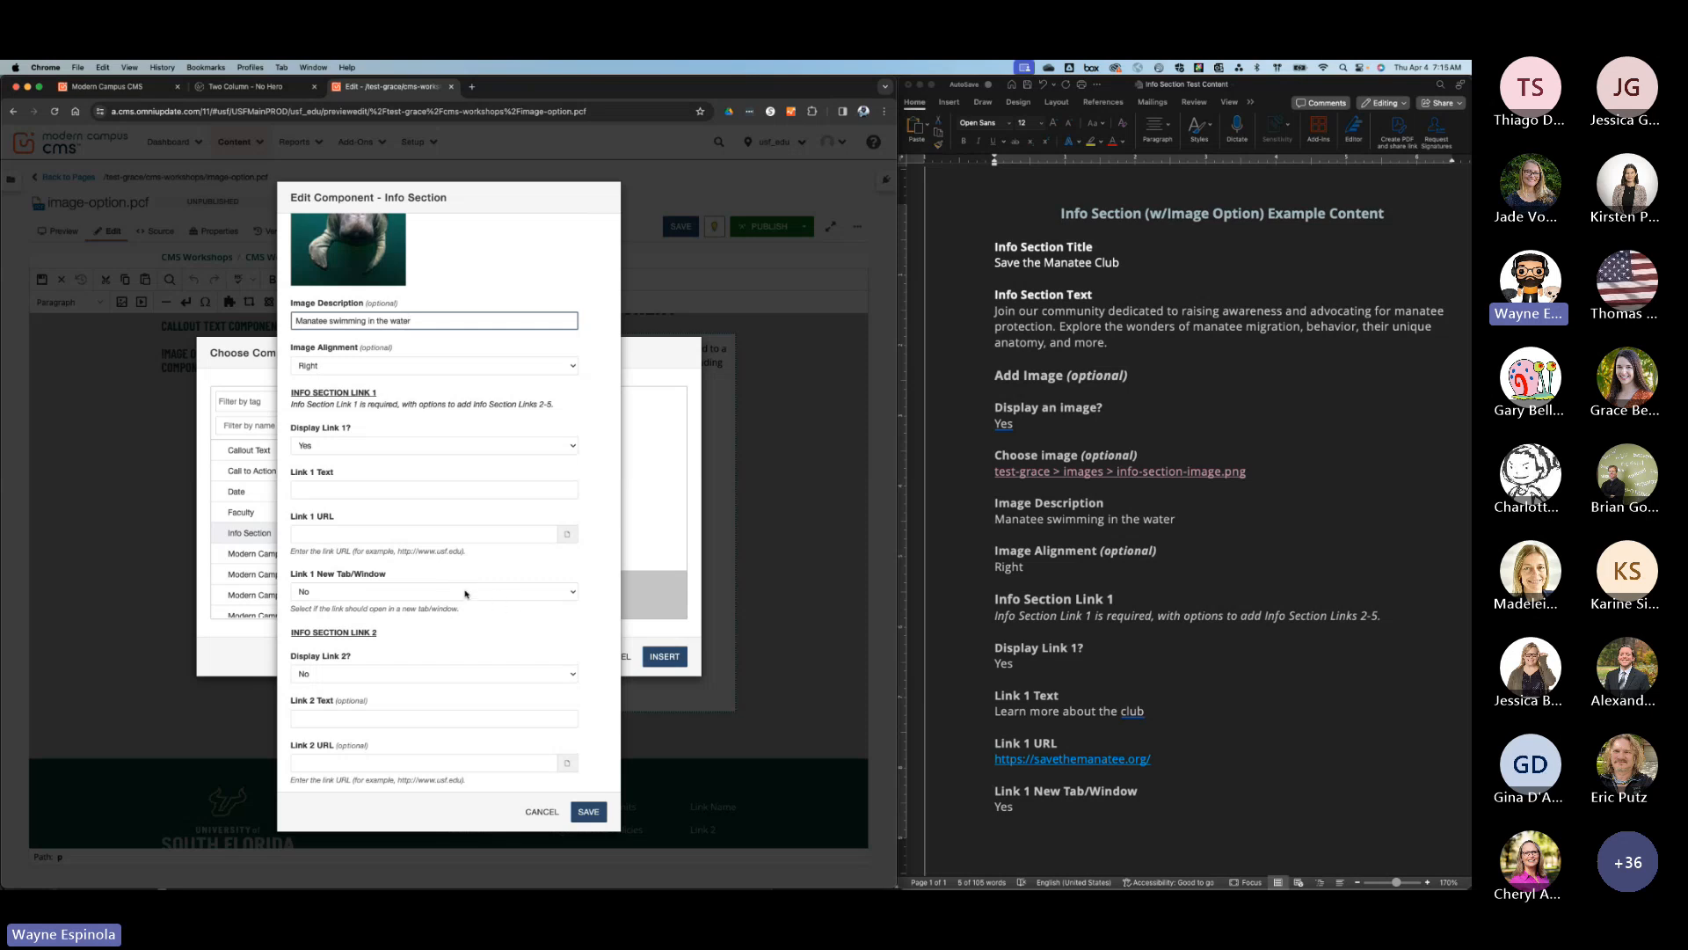
{"action": "left_click", "coordinate": [1304, 567]}
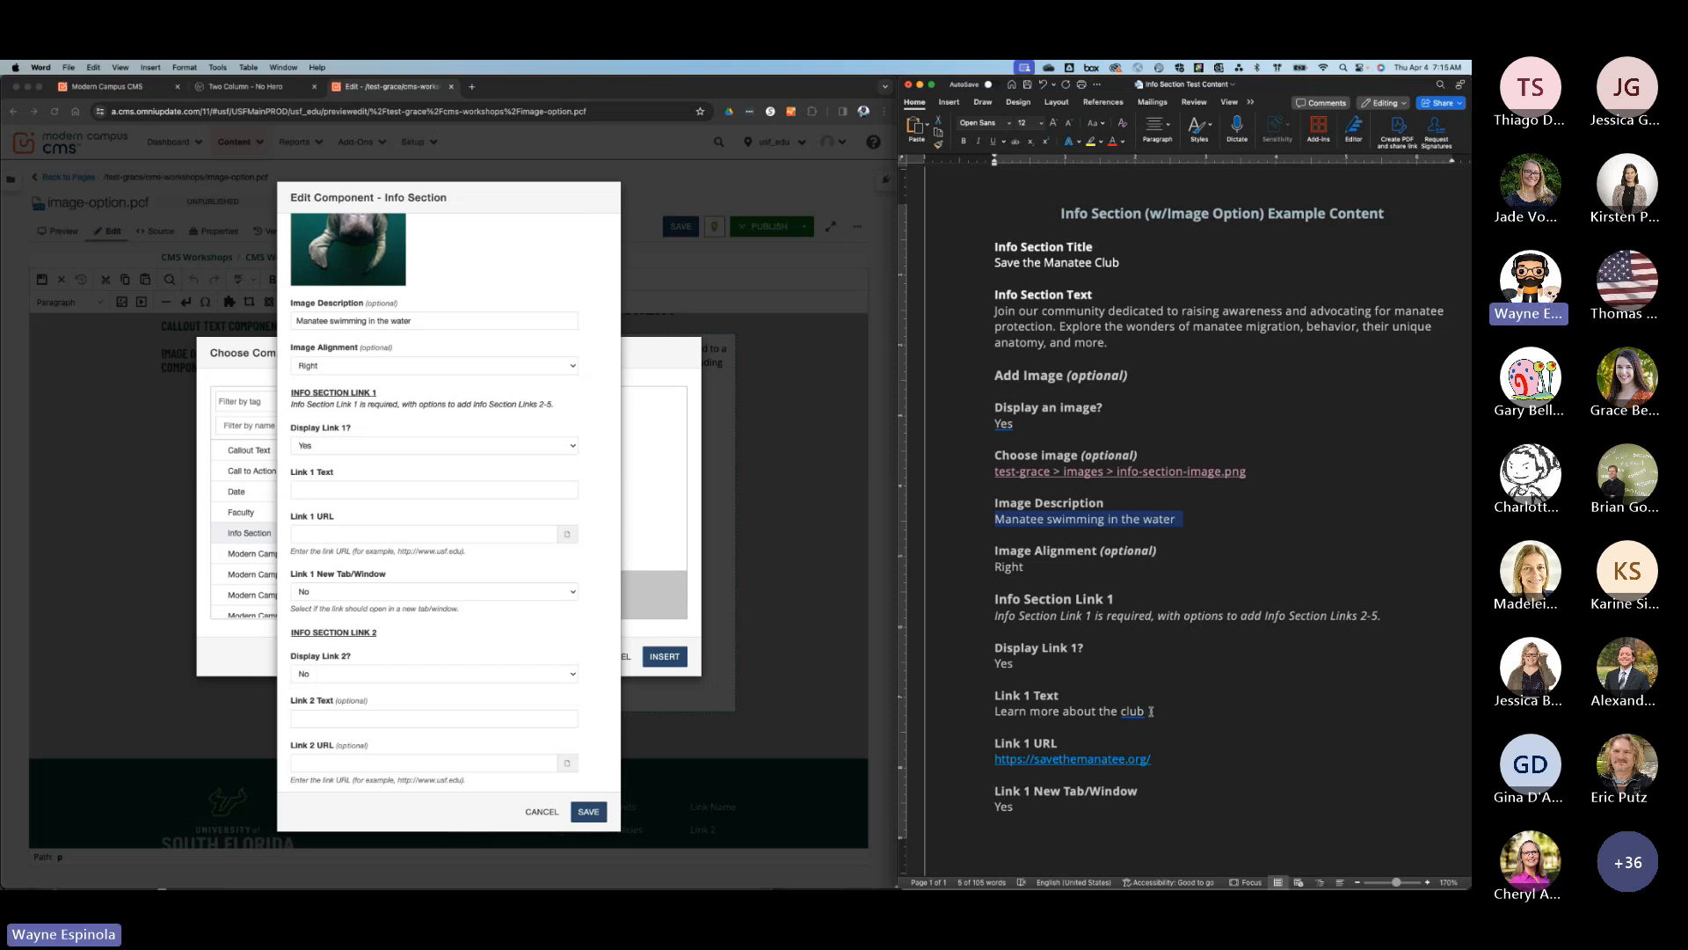
{"action": "left_click_drag", "start_coordinate": [1146, 710], "coordinate": [1005, 717]}
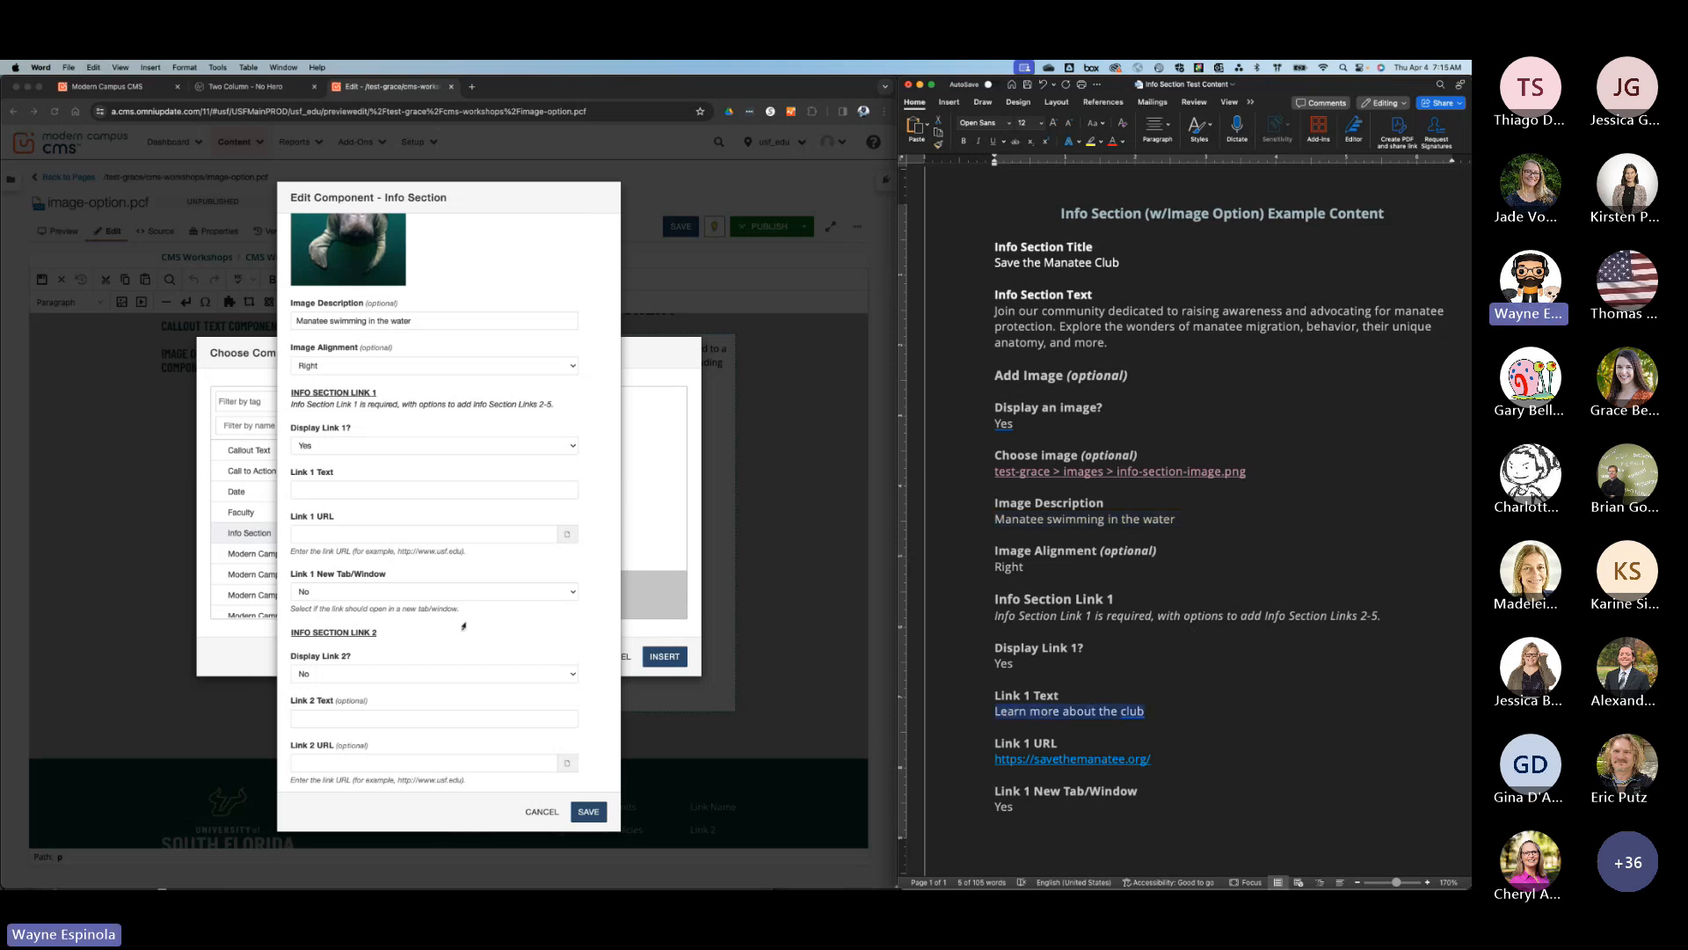
{"action": "left_click", "coordinate": [333, 497]}
{"action": "left_click", "coordinate": [334, 490]}
{"action": "key", "text": "super+v"}
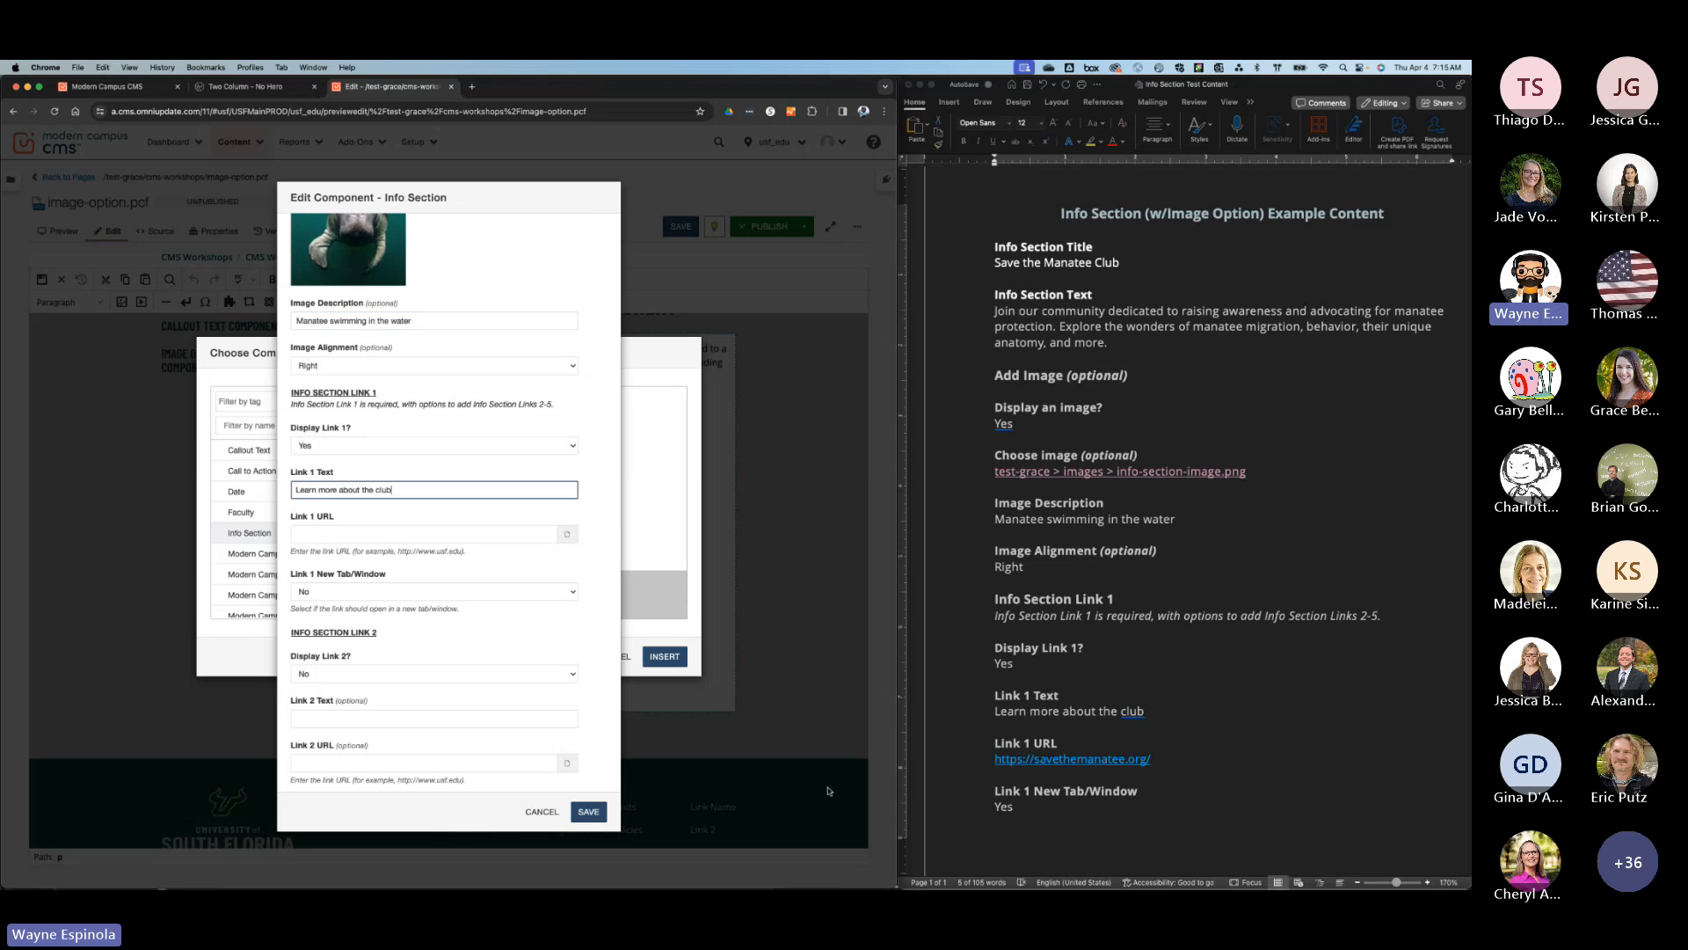
{"action": "scroll", "coordinate": [1129, 725], "scroll_direction": "down", "scroll_amount": 1}
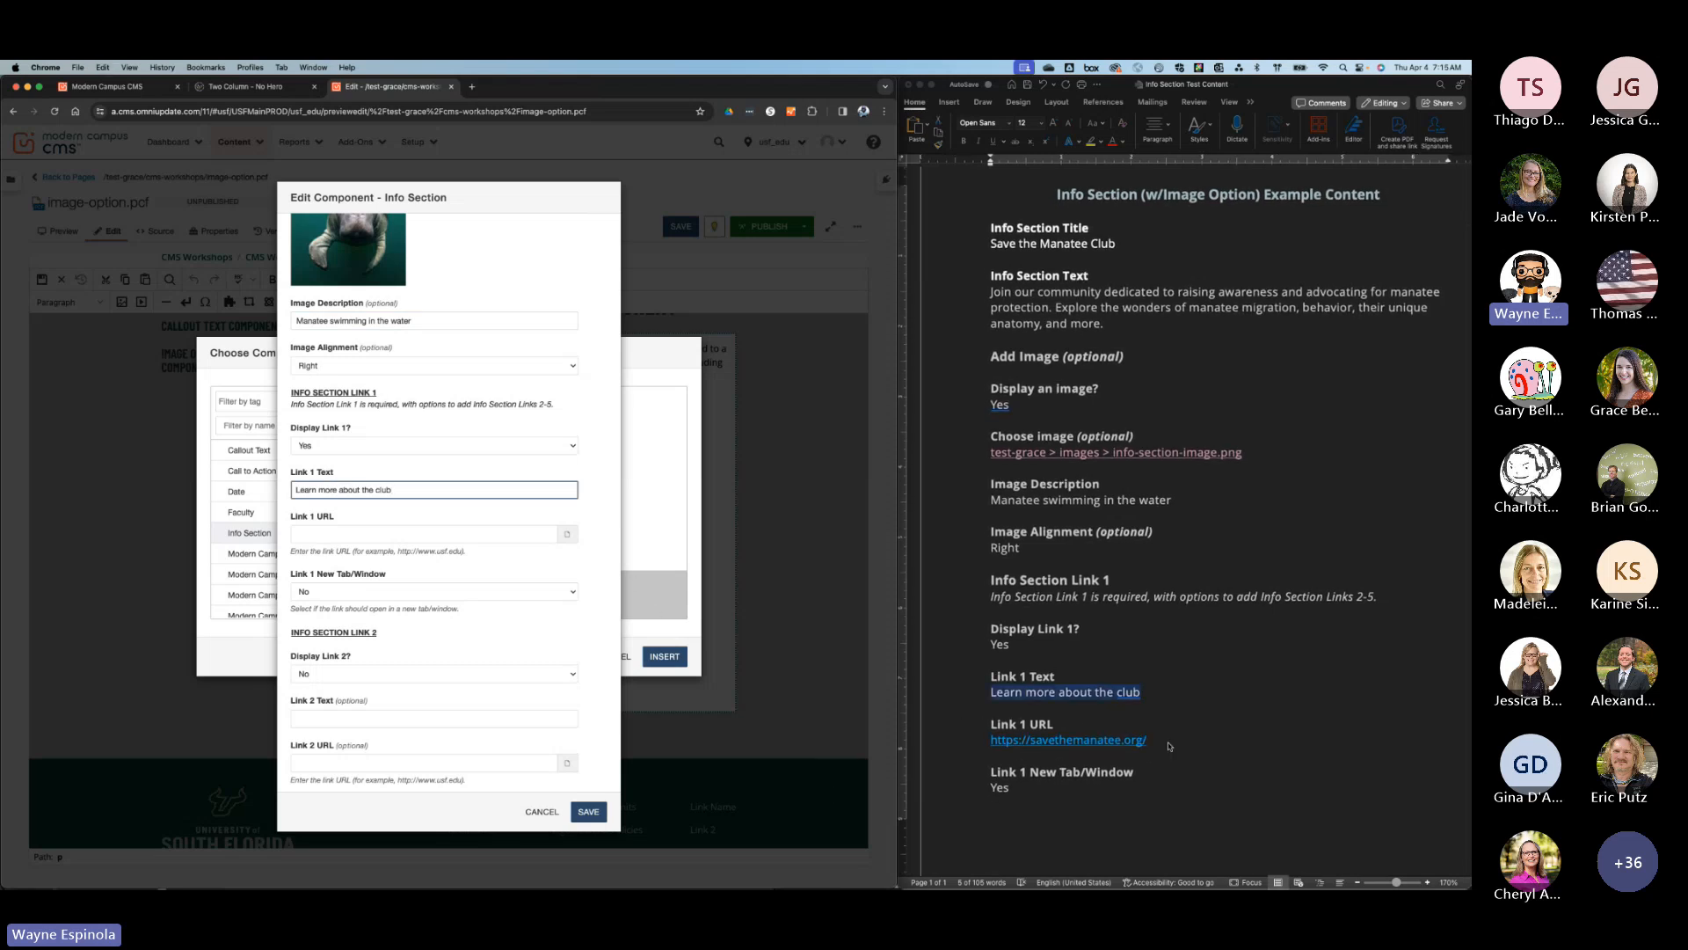
{"action": "left_click", "coordinate": [1155, 746]}
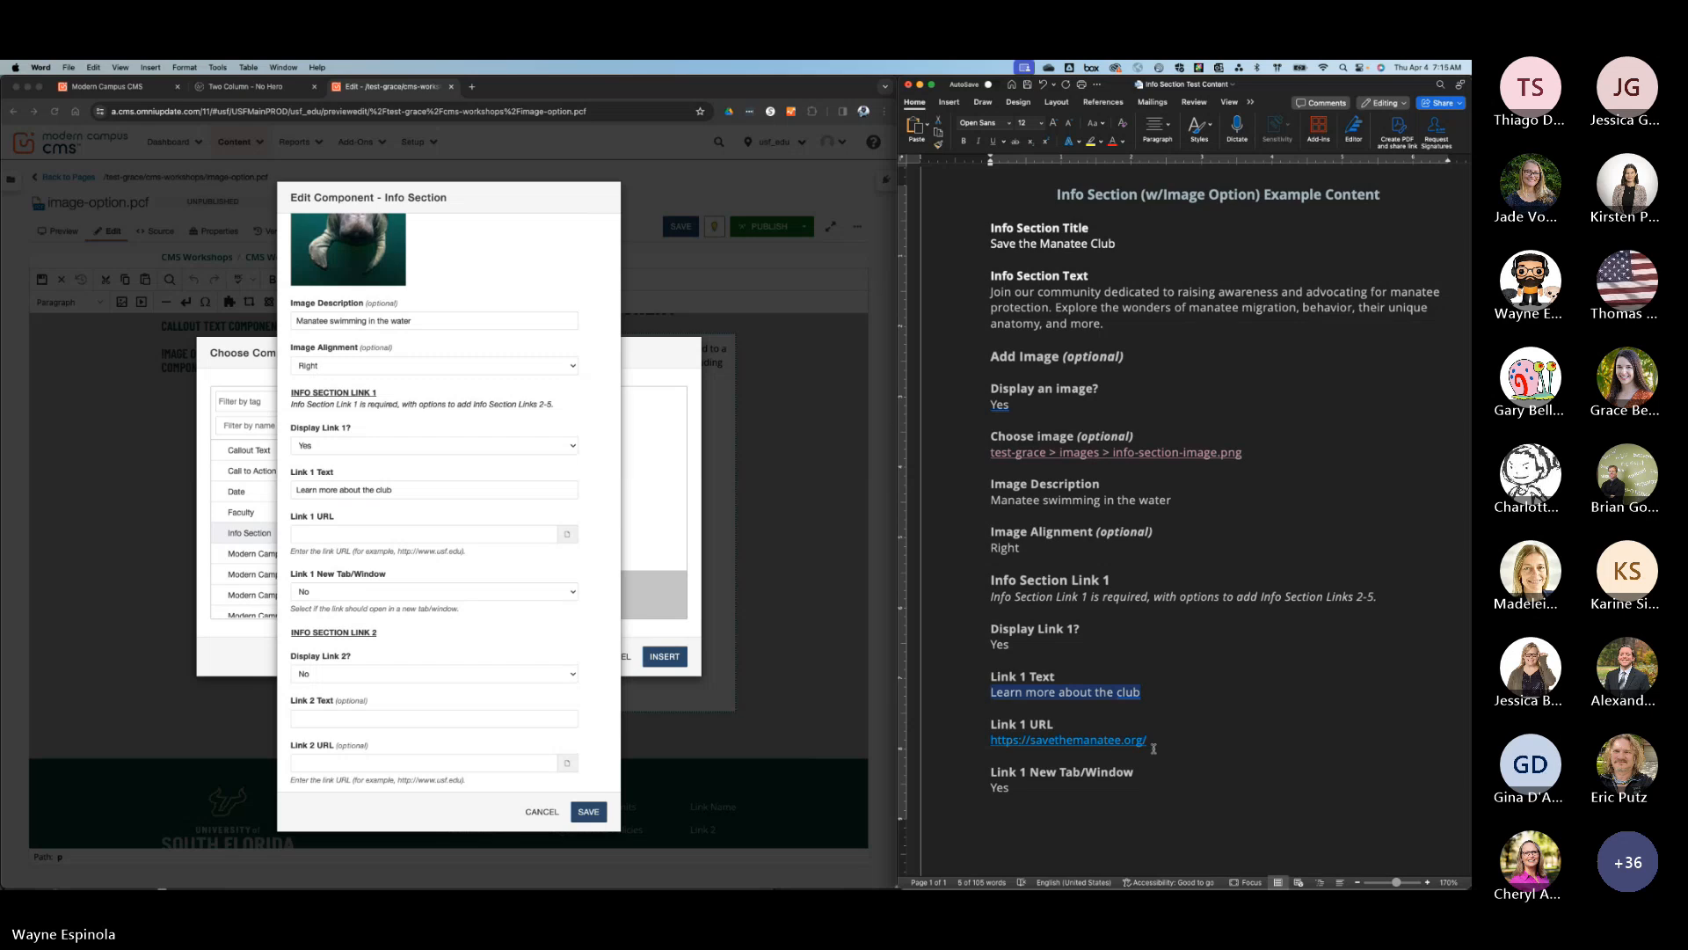
{"action": "left_click", "coordinate": [1152, 743]}
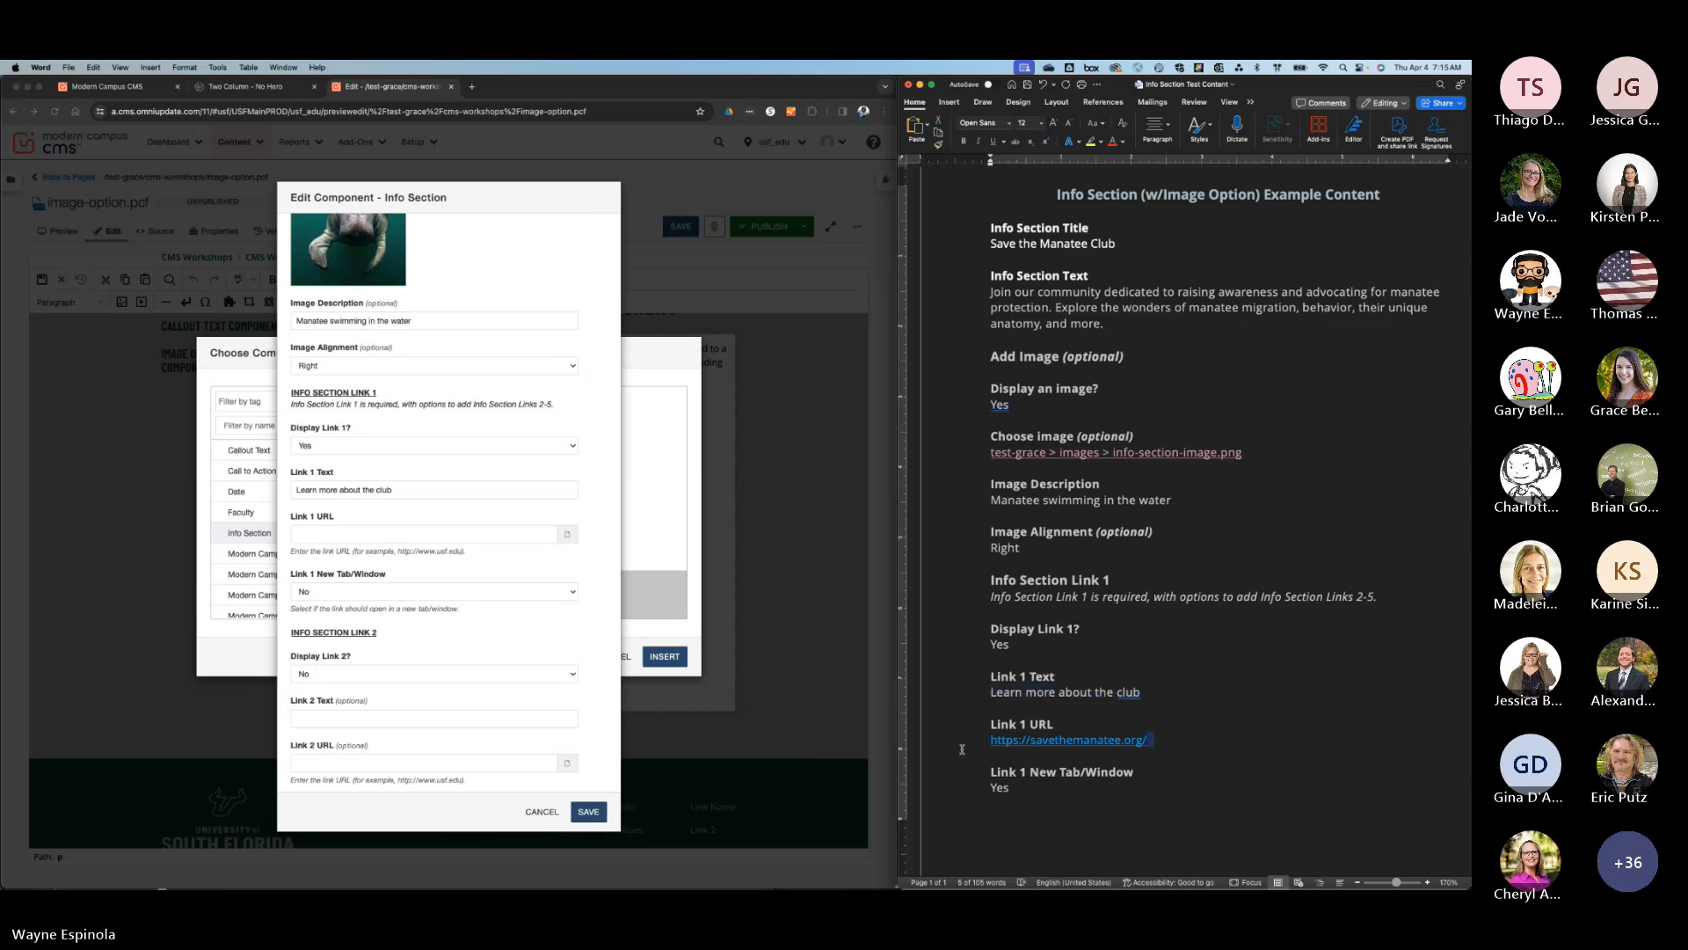
{"action": "left_click", "coordinate": [961, 749]}
{"action": "key", "text": "super+c"}
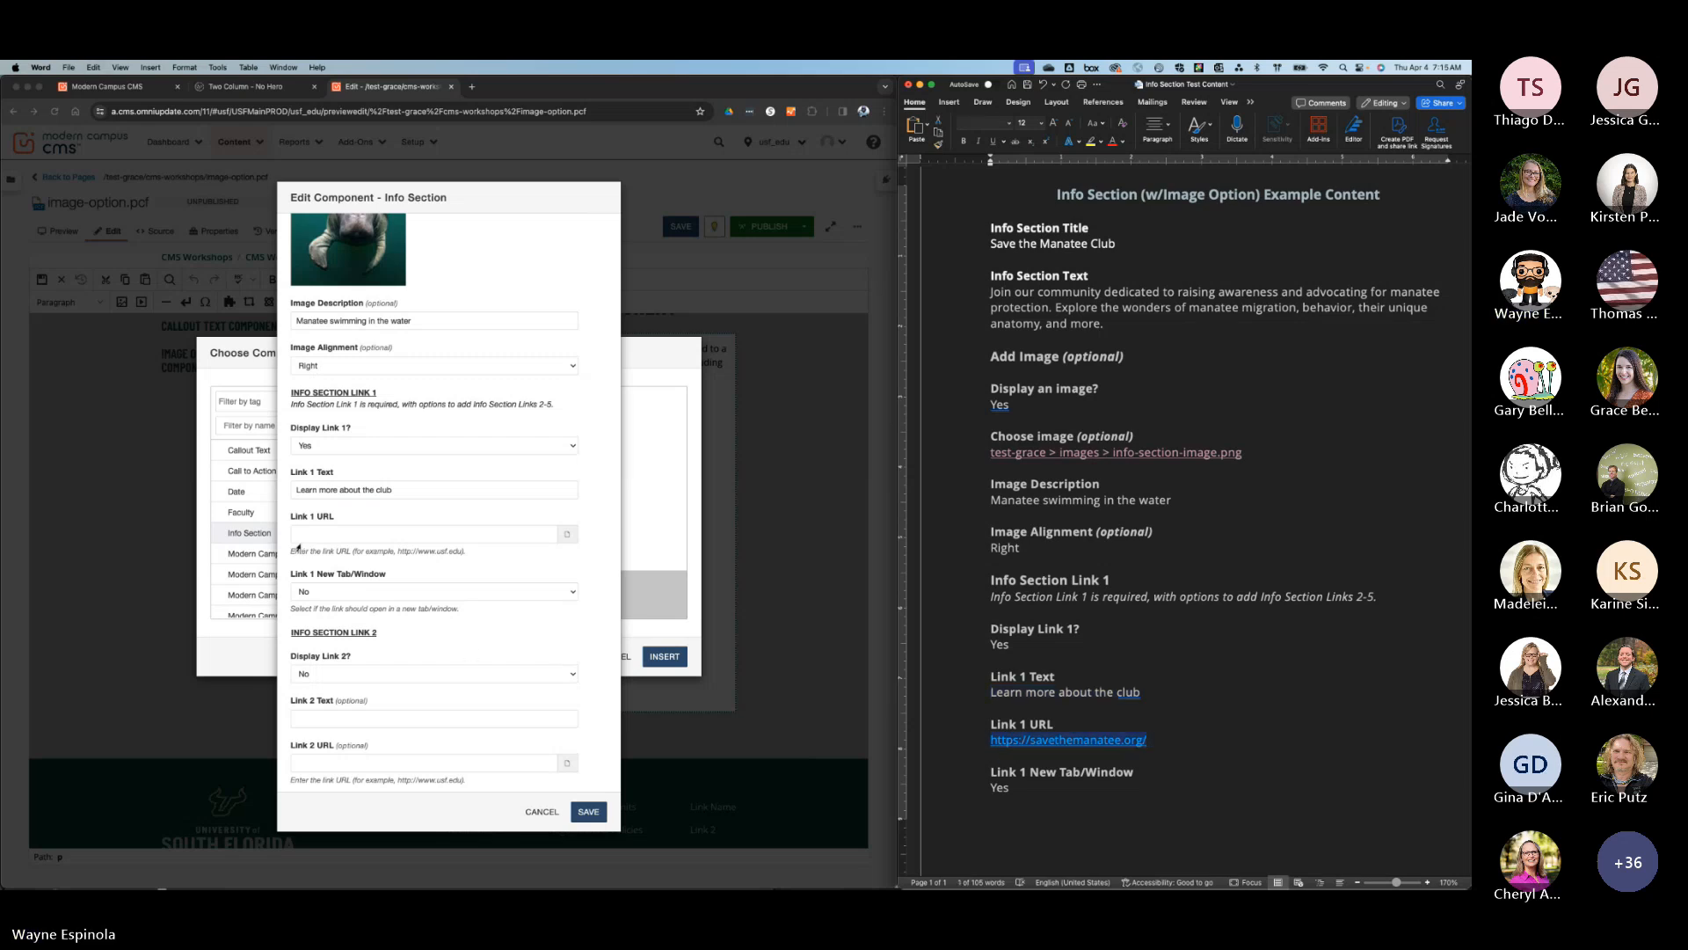
{"action": "left_click", "coordinate": [315, 537]}
{"action": "key", "text": "super+v"}
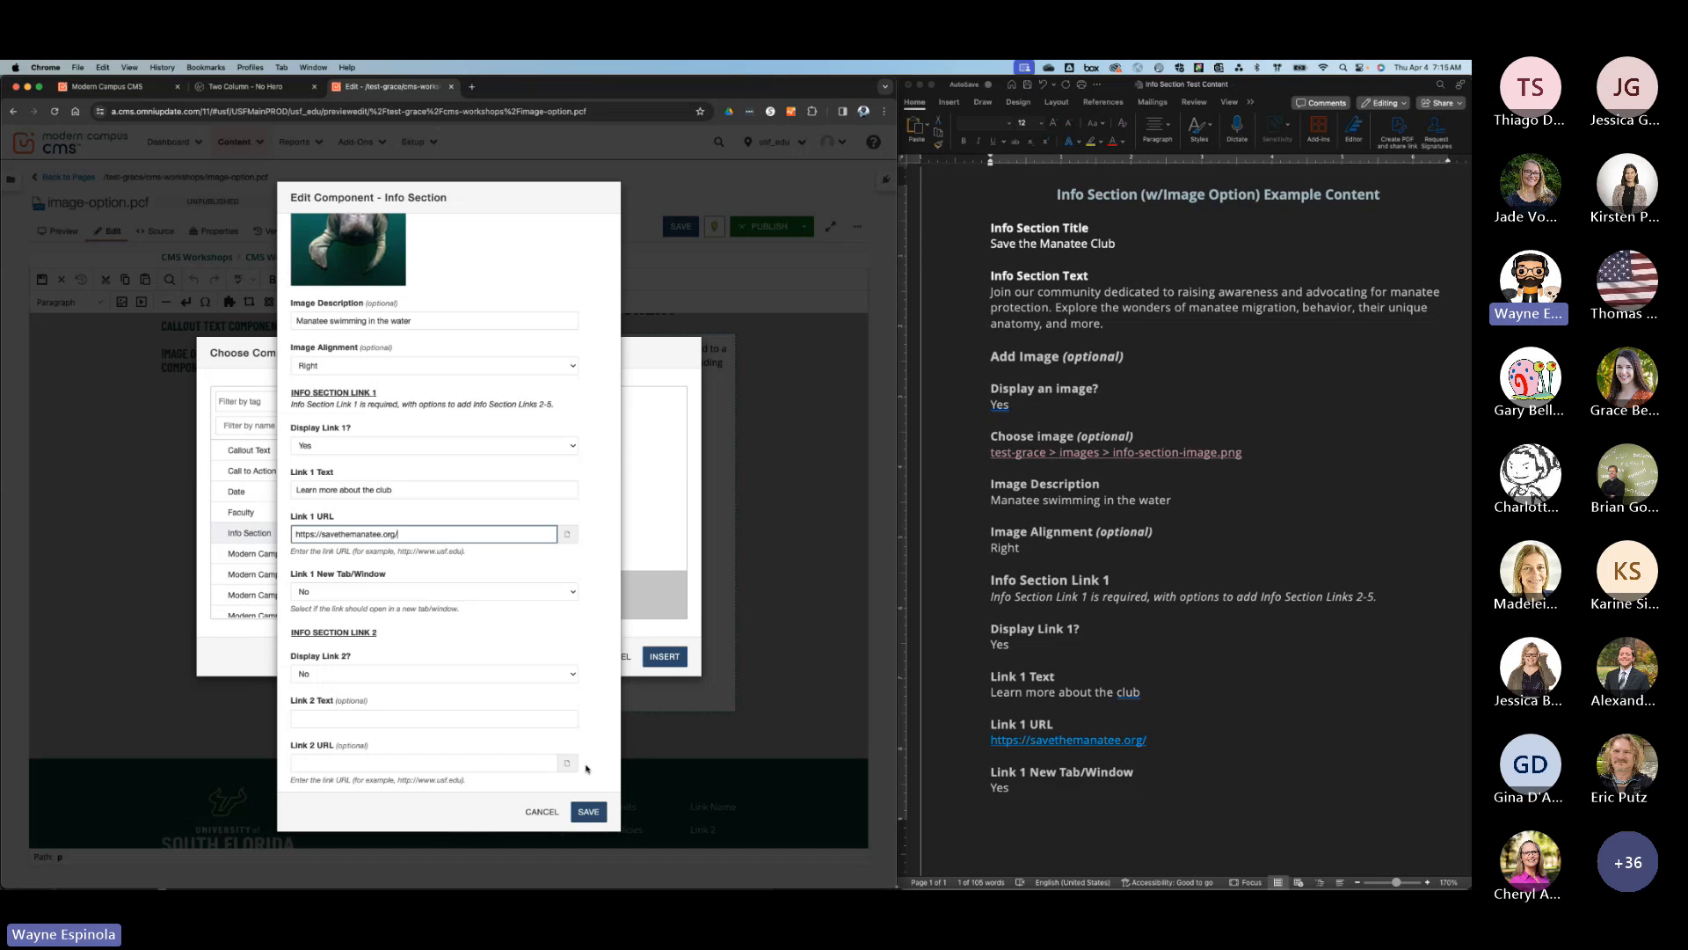
Save the completed Info Section component and the image-option.pcf page content.
{"action": "left_click", "coordinate": [593, 813]}
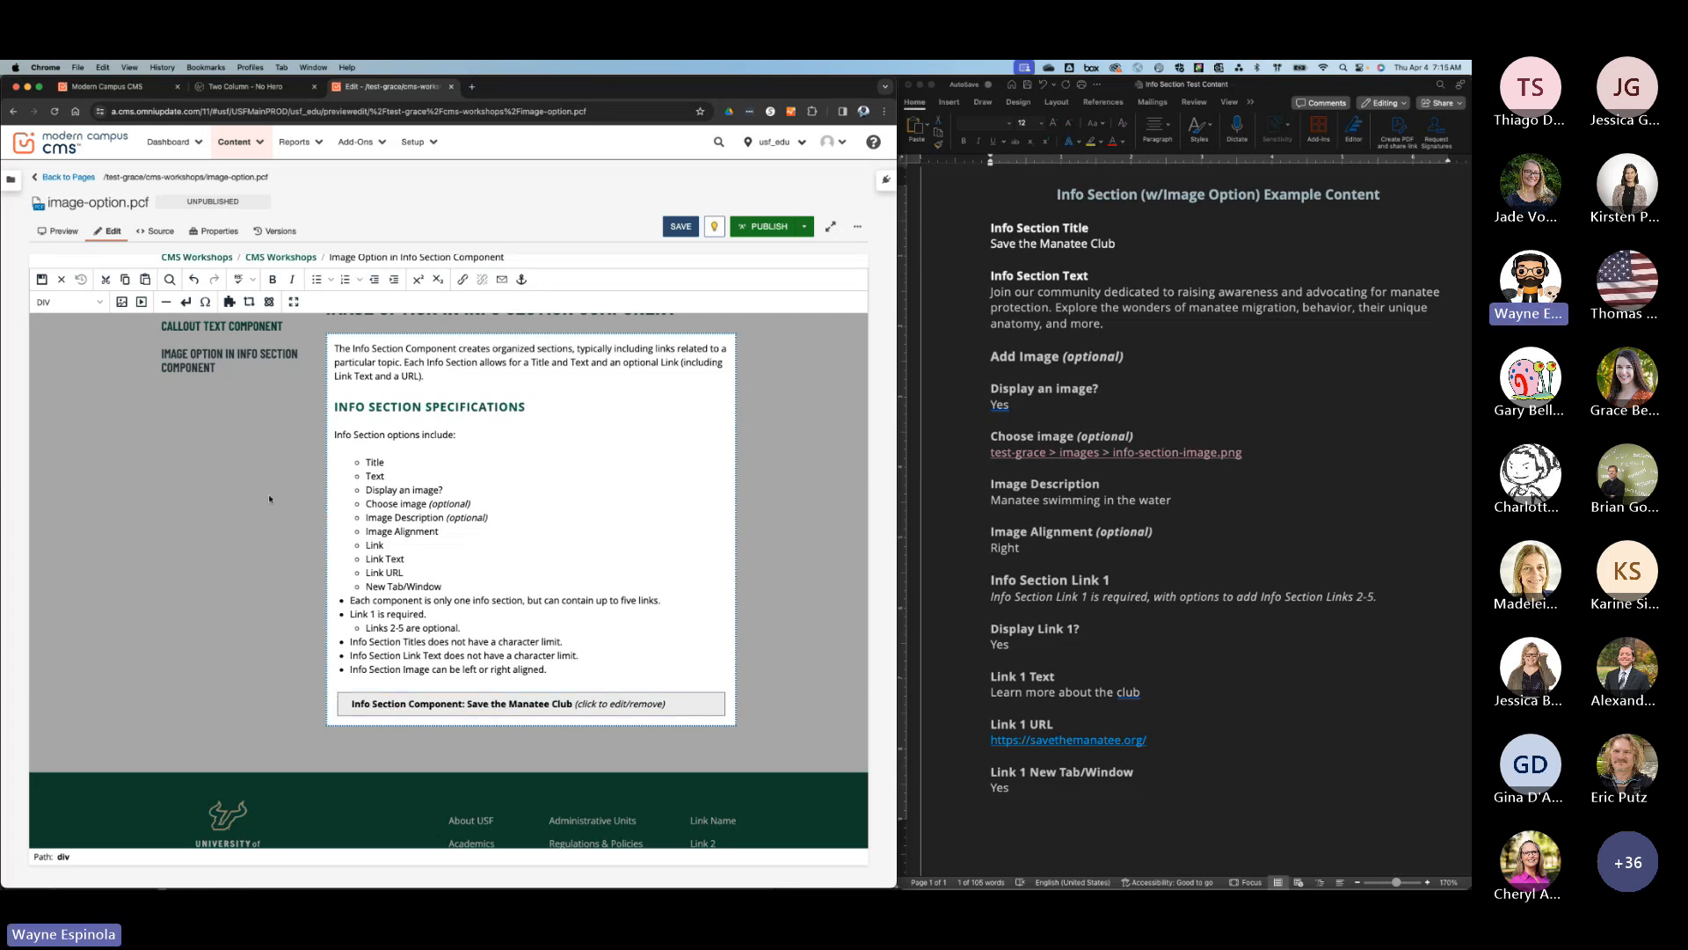
{"action": "left_click", "coordinate": [41, 279]}
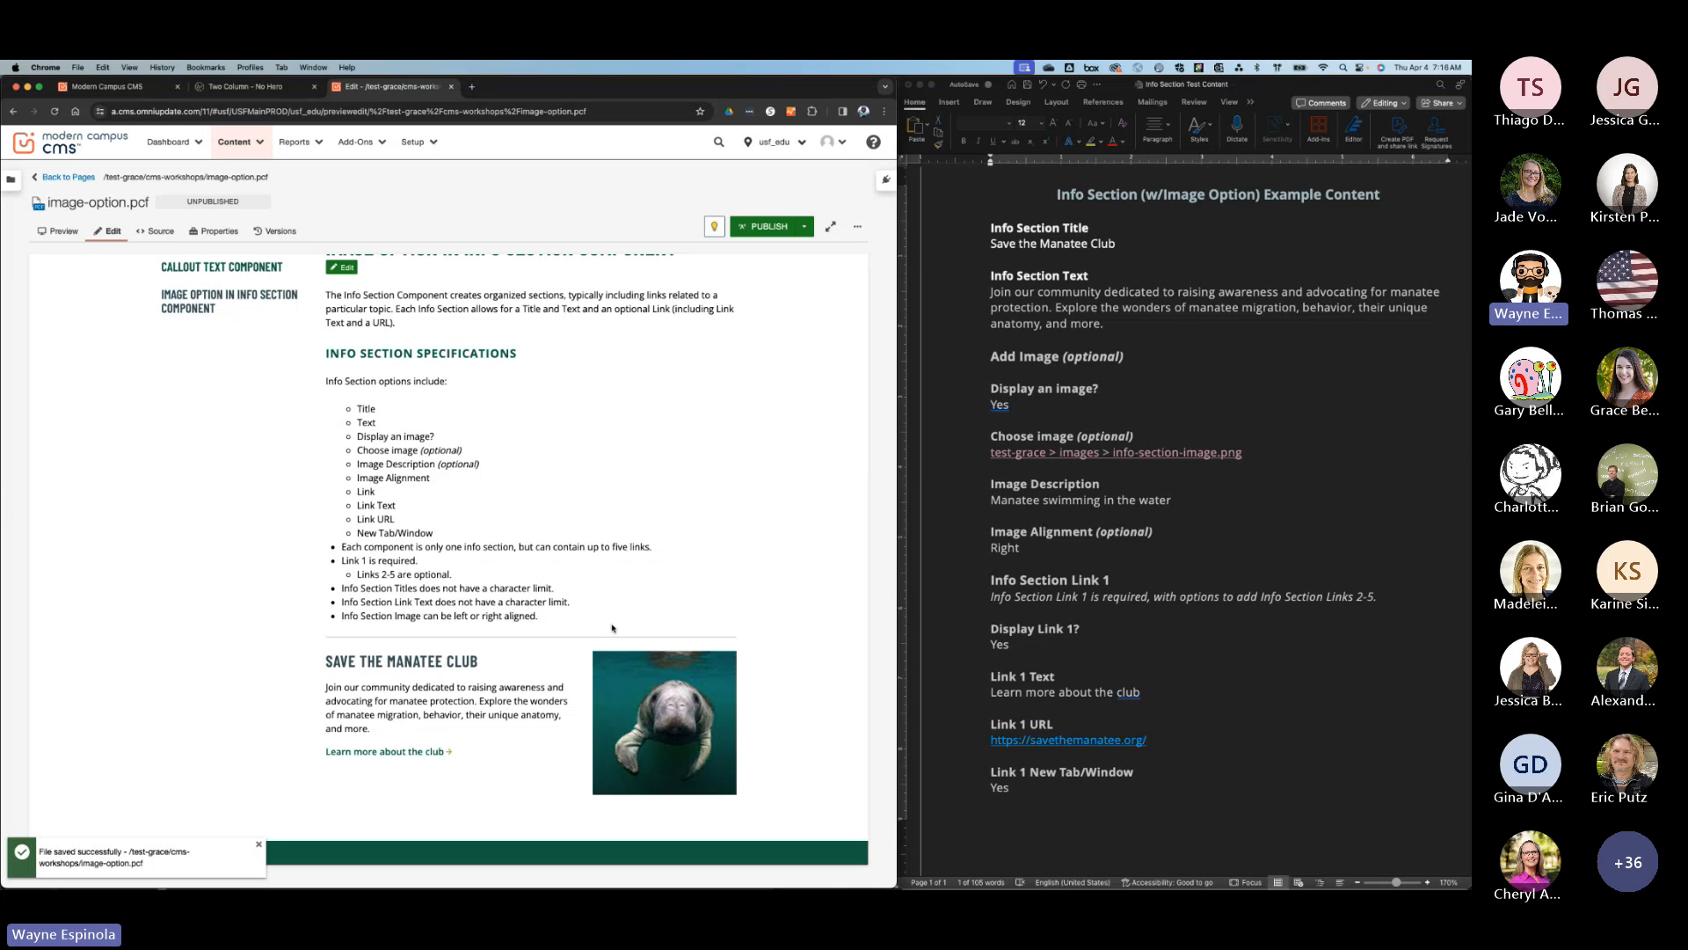
{"action": "scroll", "coordinate": [613, 626], "scroll_direction": "down", "scroll_amount": 1}
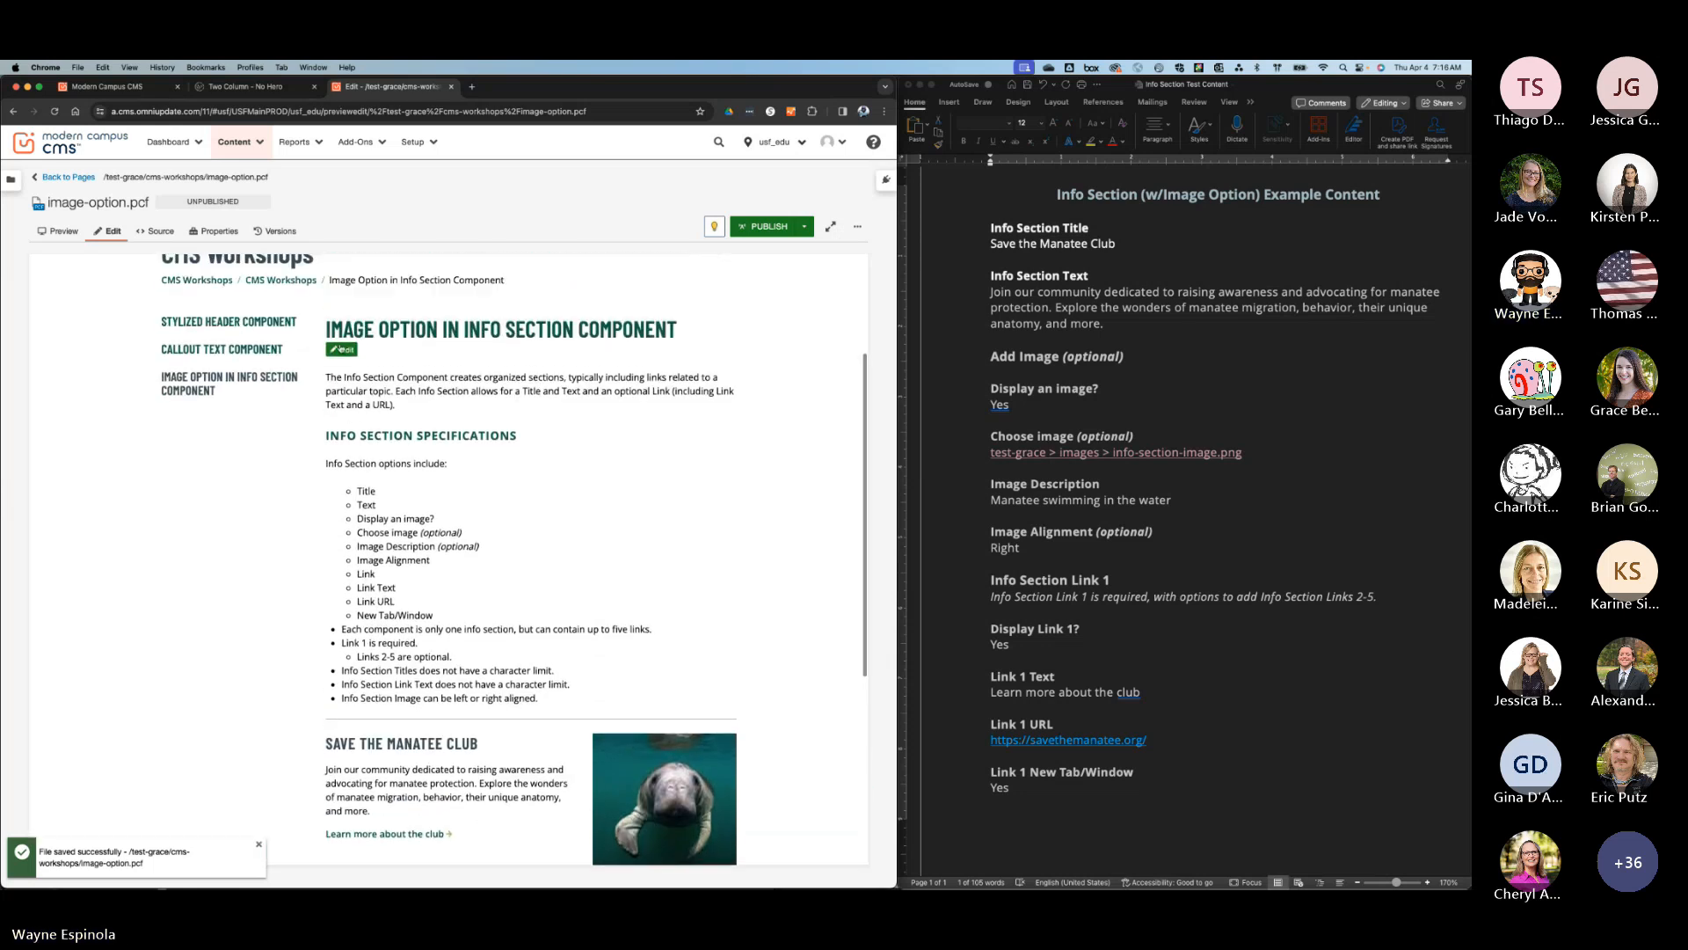
Reopen the Save the Manatee Club Info Section, set its Image Alignment to Left, and save the component and page.
{"action": "left_click", "coordinate": [342, 349]}
{"action": "scroll", "coordinate": [603, 559], "scroll_direction": "down", "scroll_amount": 1}
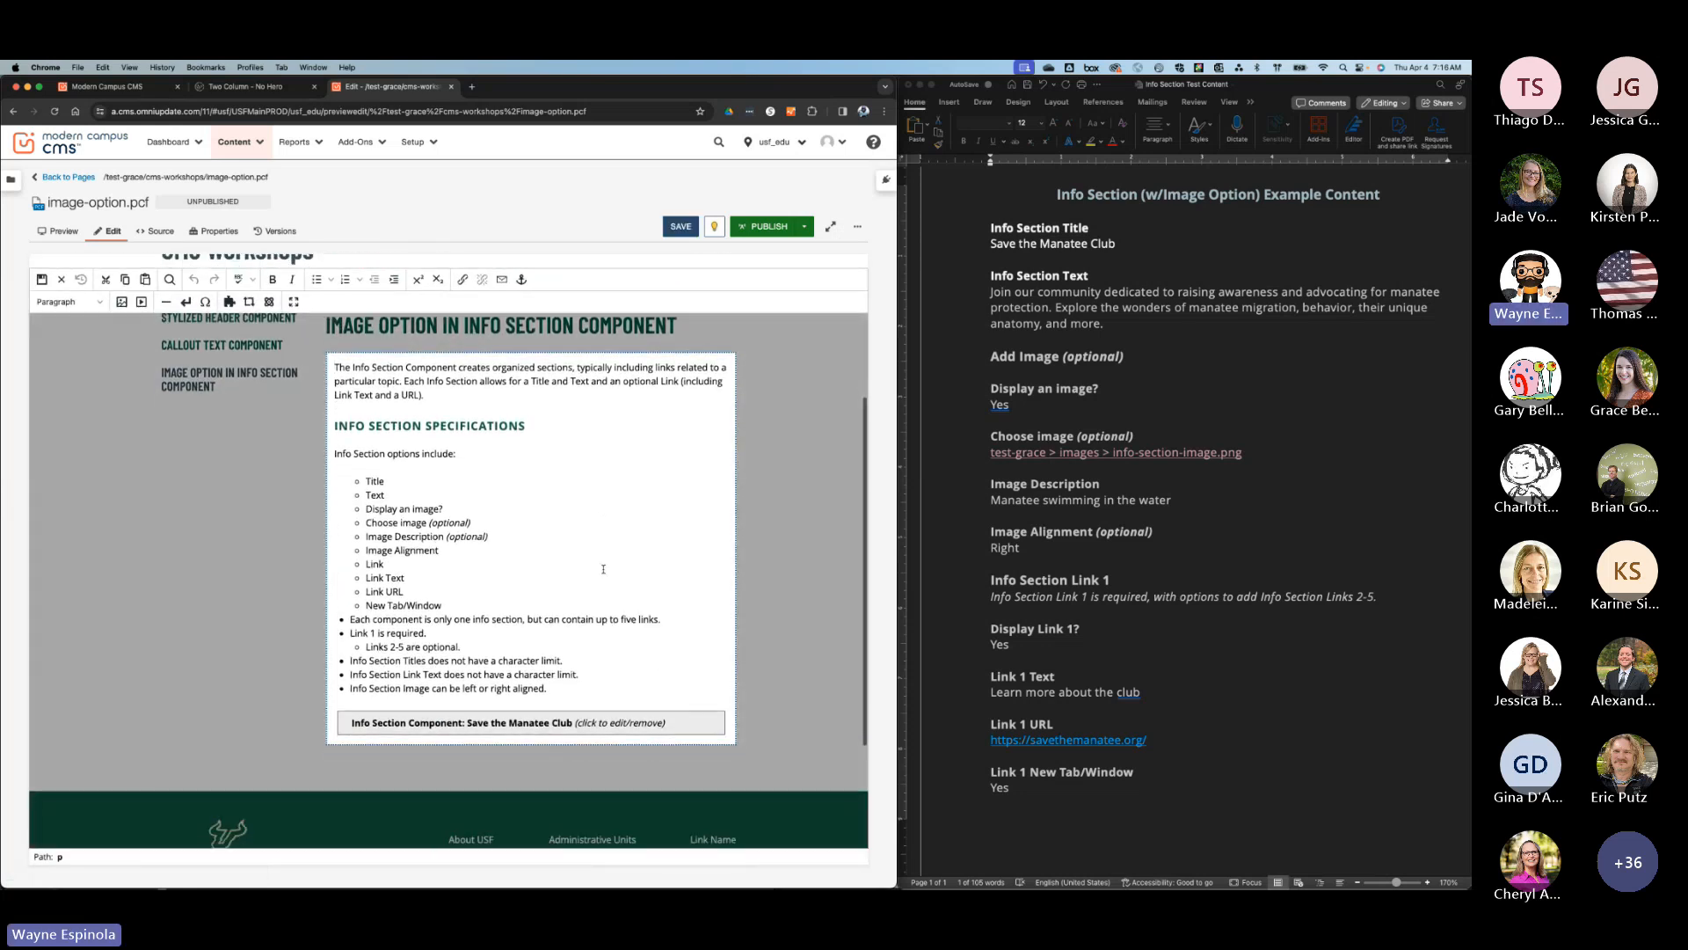
{"action": "left_click", "coordinate": [552, 721]}
{"action": "scroll", "coordinate": [549, 720], "scroll_direction": "down", "scroll_amount": 2}
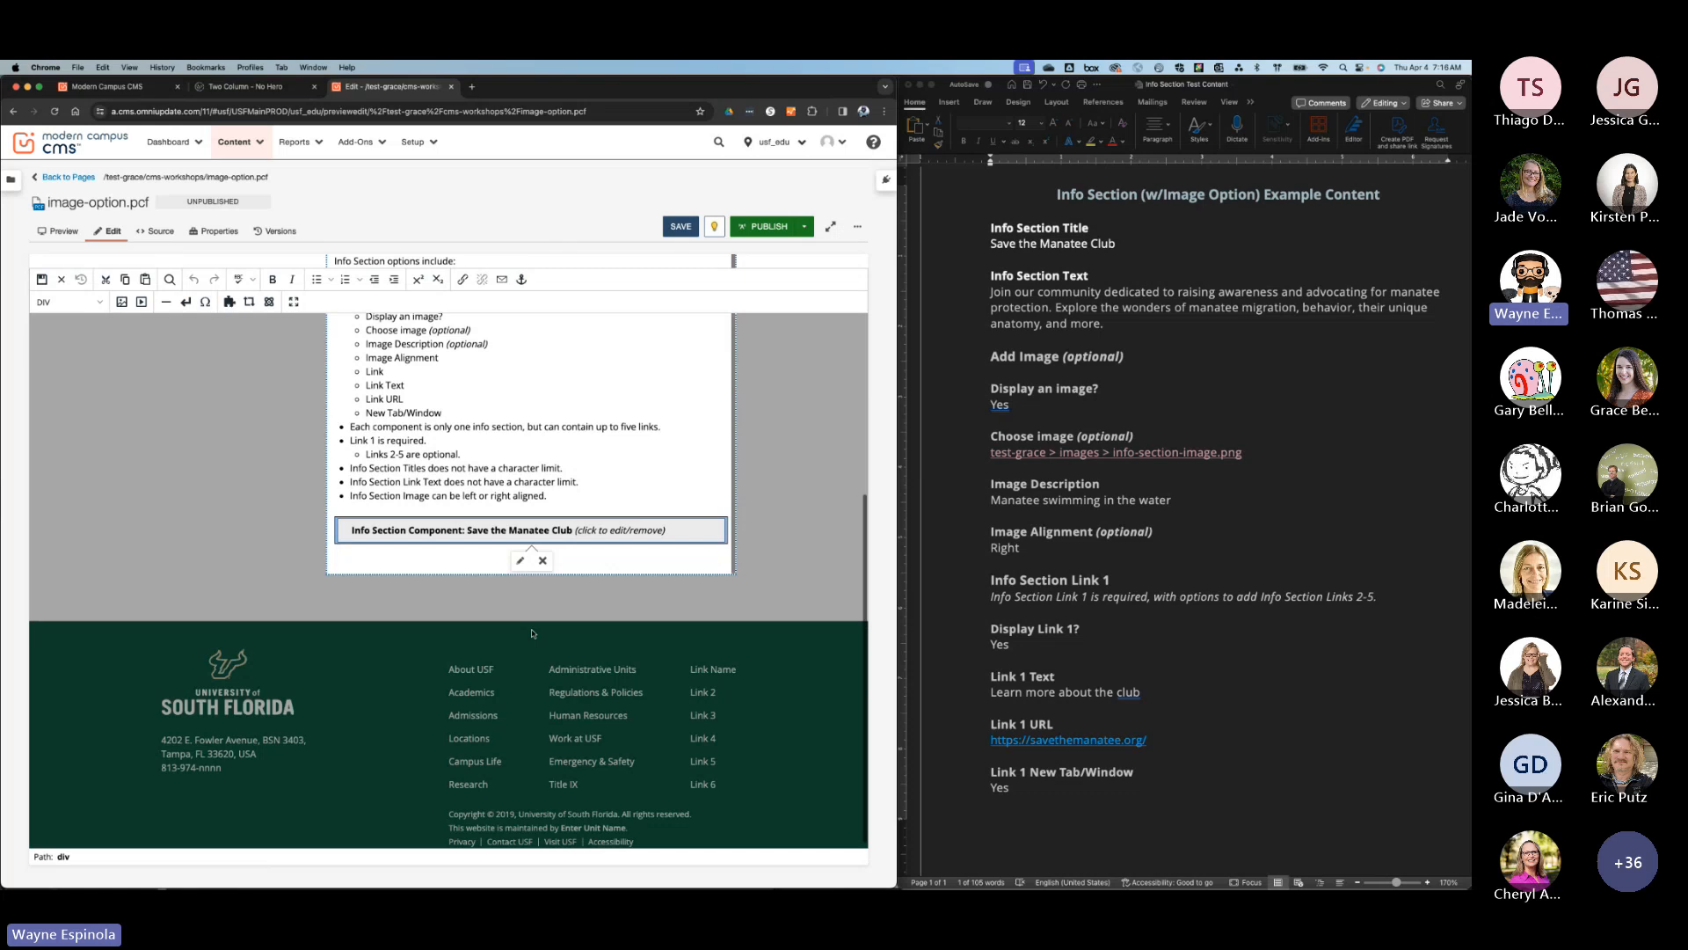
{"action": "left_click", "coordinate": [520, 560]}
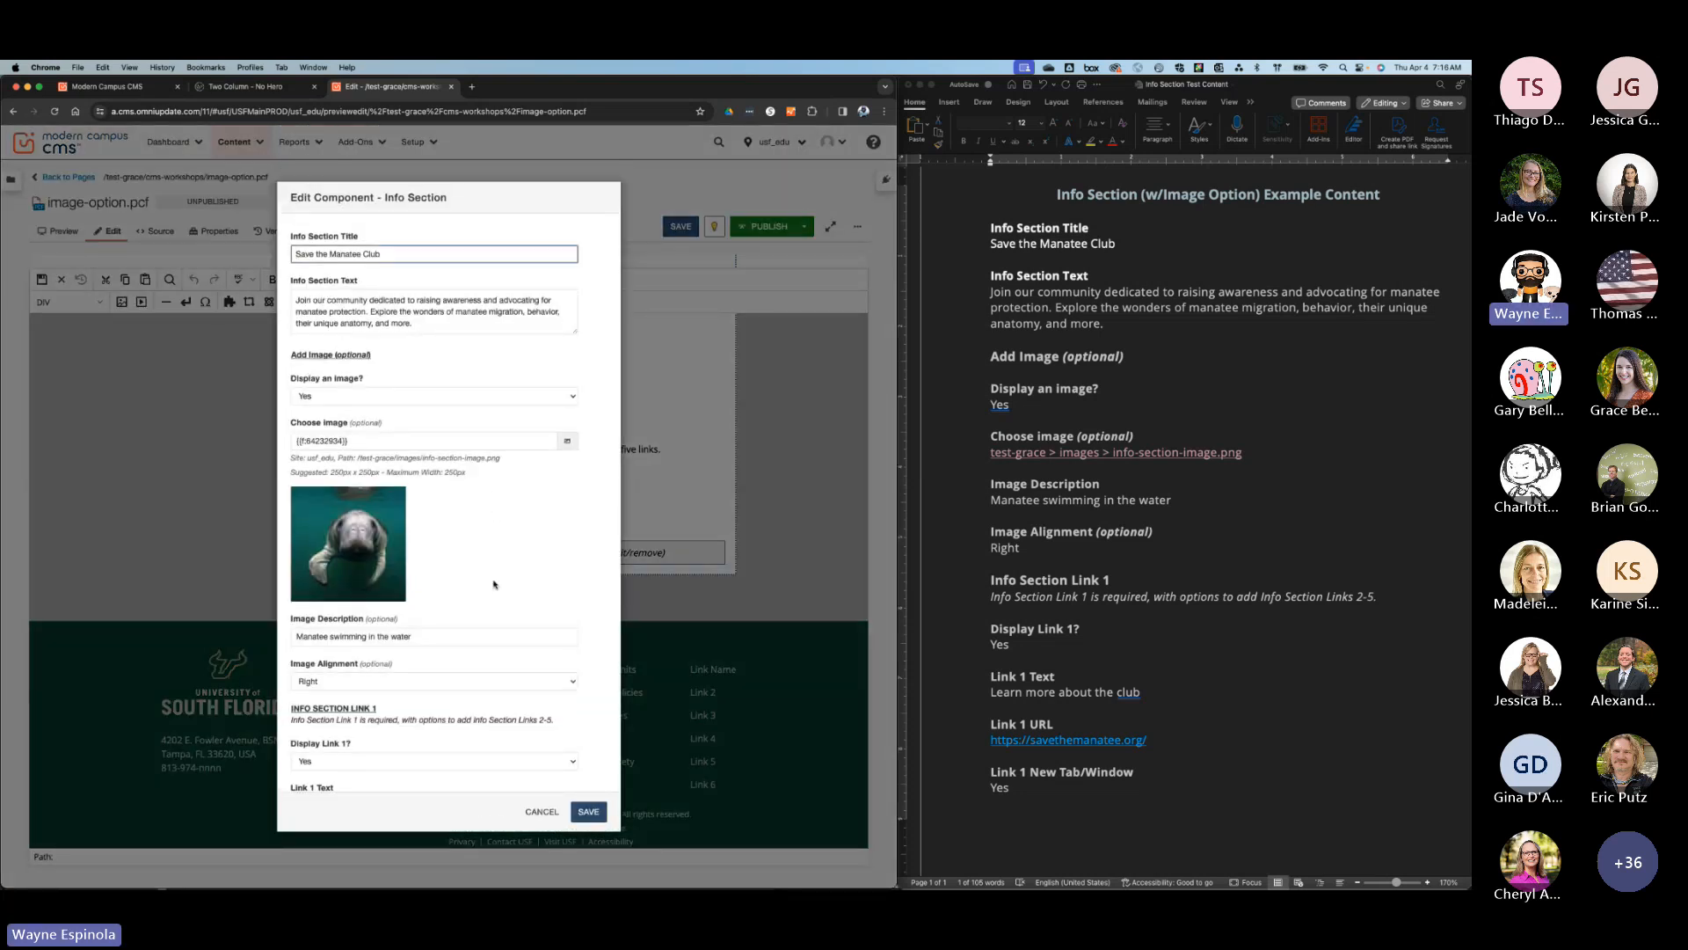
{"action": "left_click", "coordinate": [510, 681]}
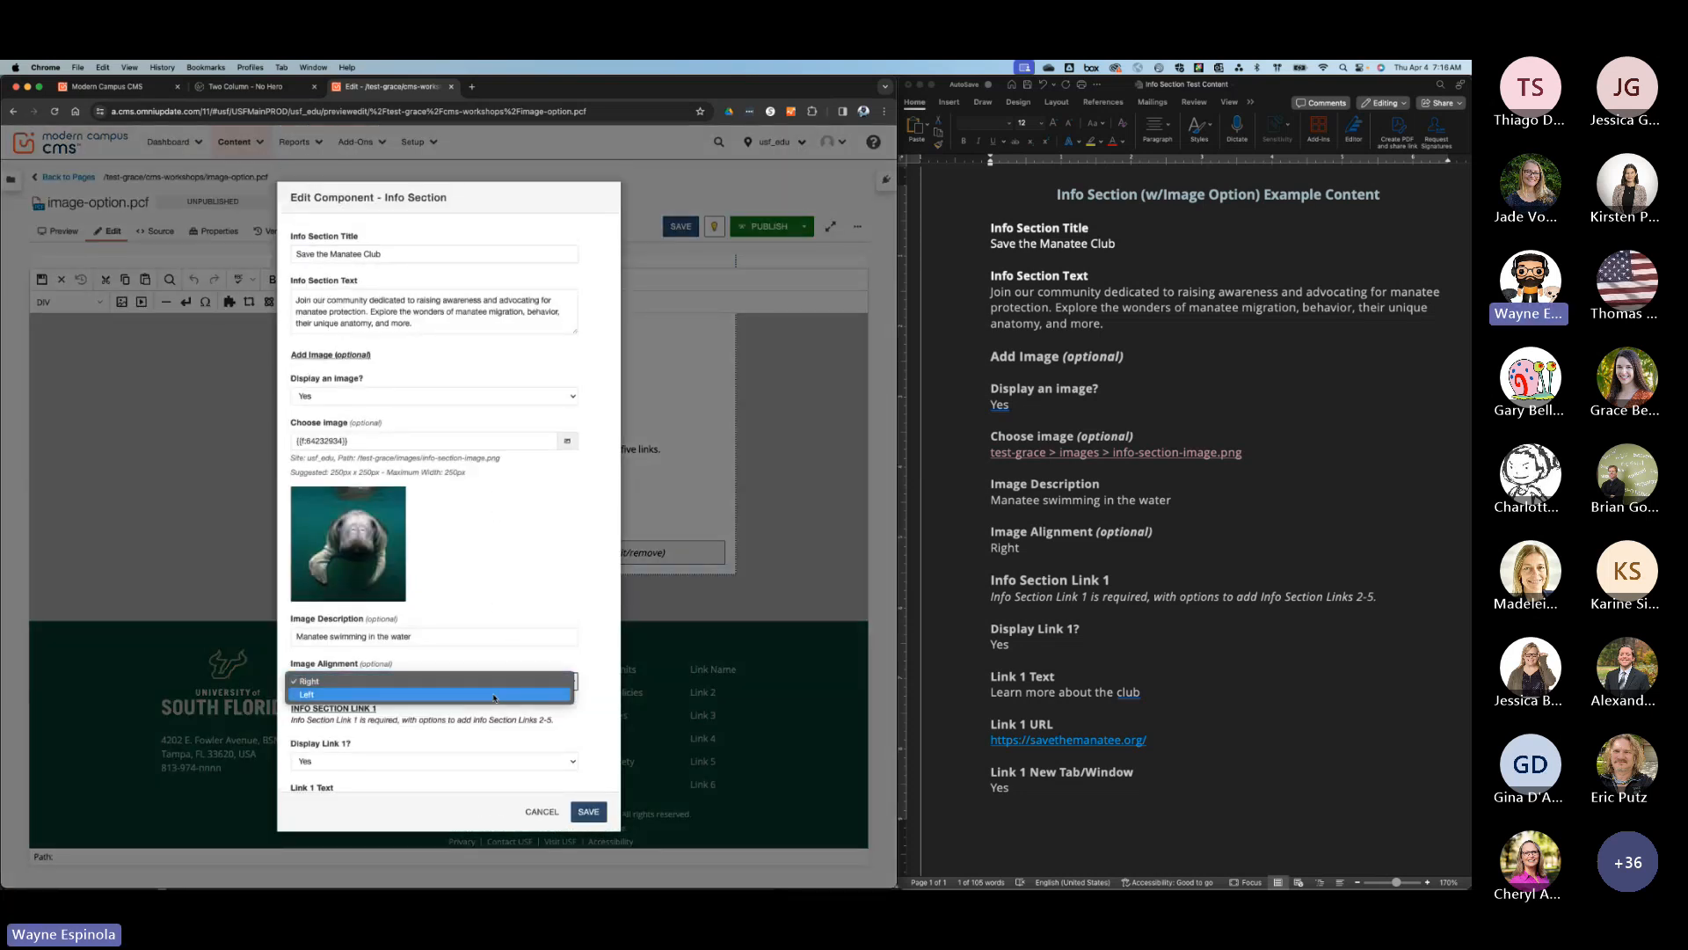
{"action": "left_click", "coordinate": [494, 699]}
{"action": "left_click", "coordinate": [590, 813]}
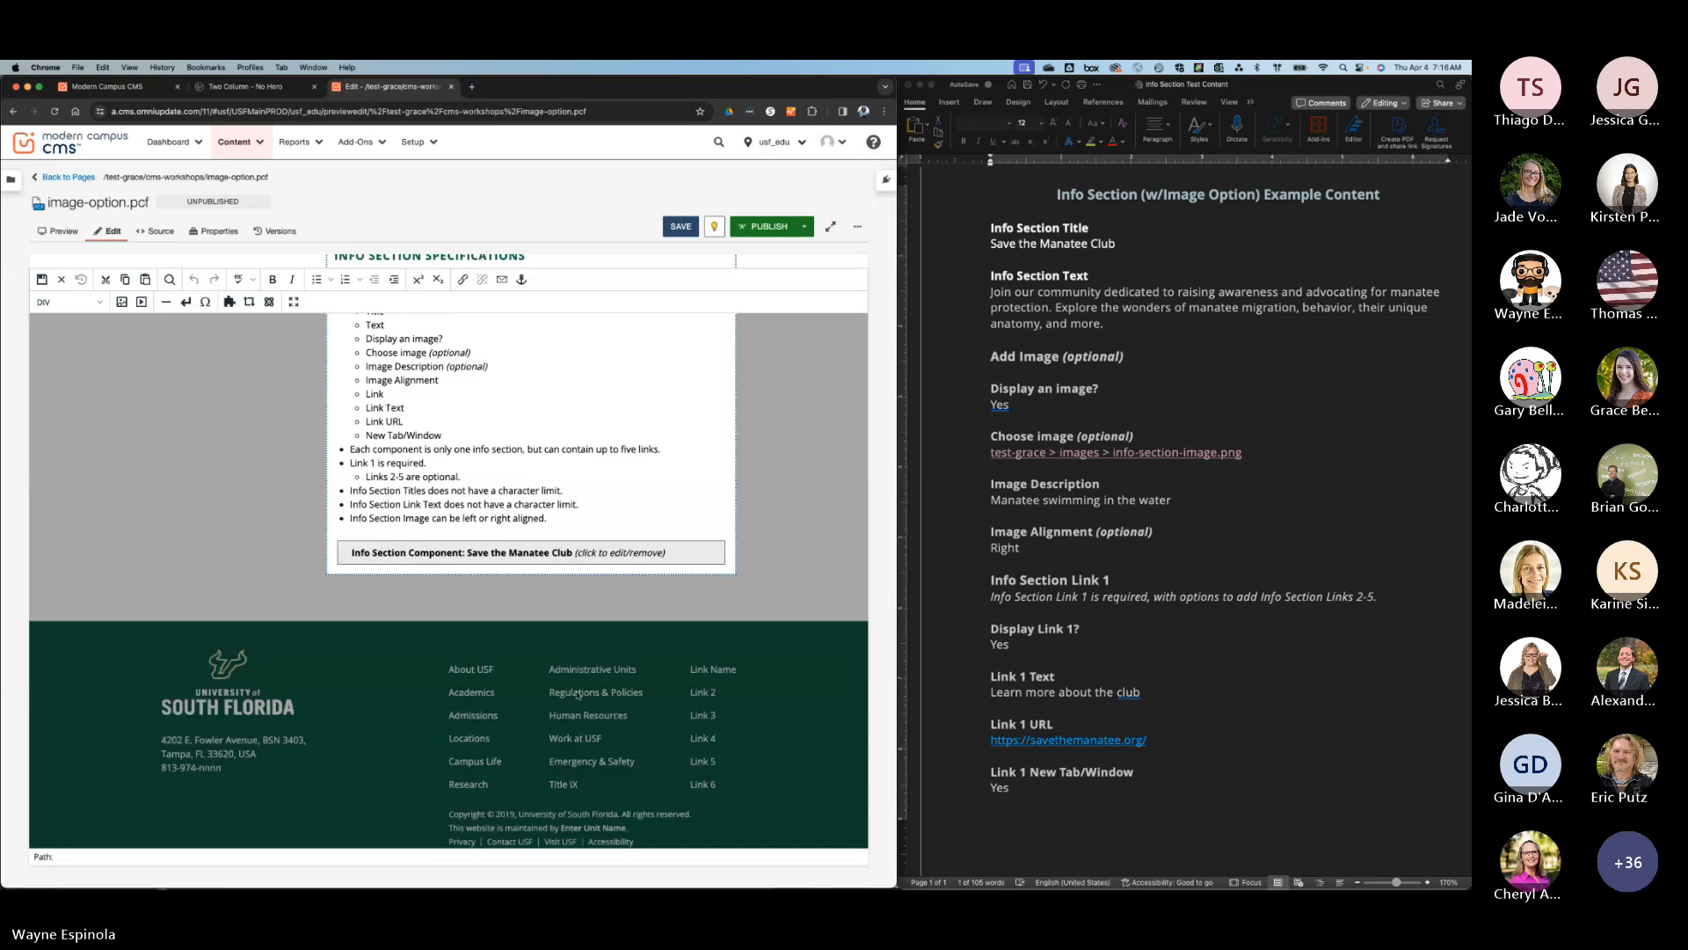
{"action": "left_click", "coordinate": [41, 278]}
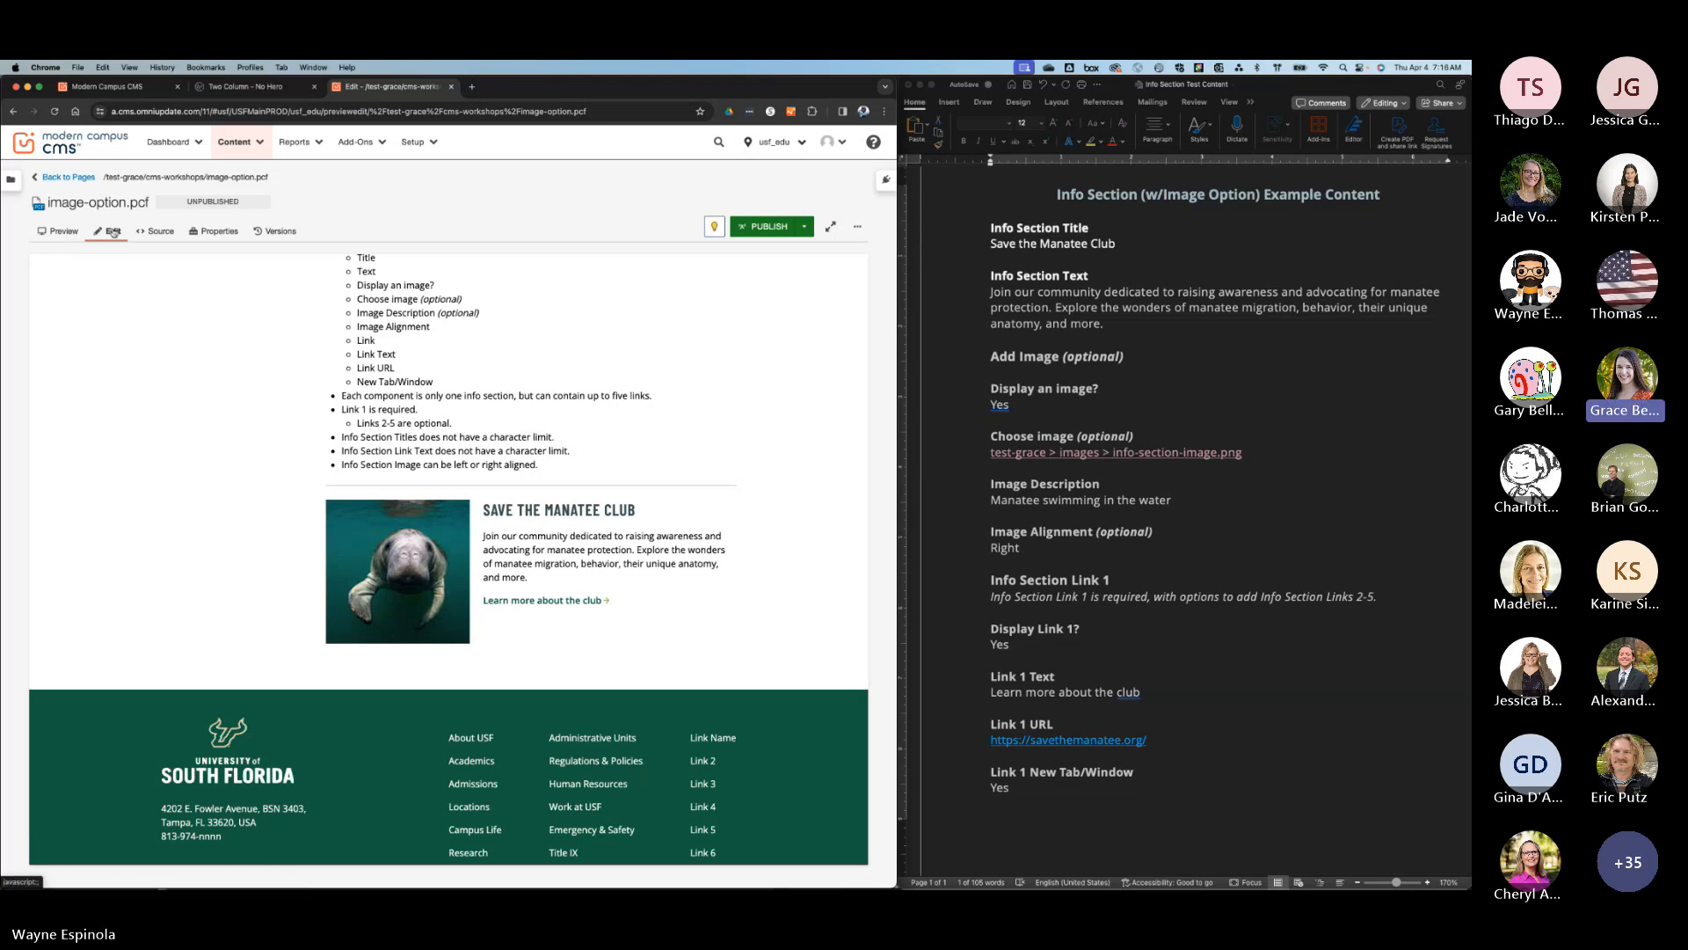
{"action": "scroll", "coordinate": [202, 364], "scroll_direction": "up", "scroll_amount": 5}
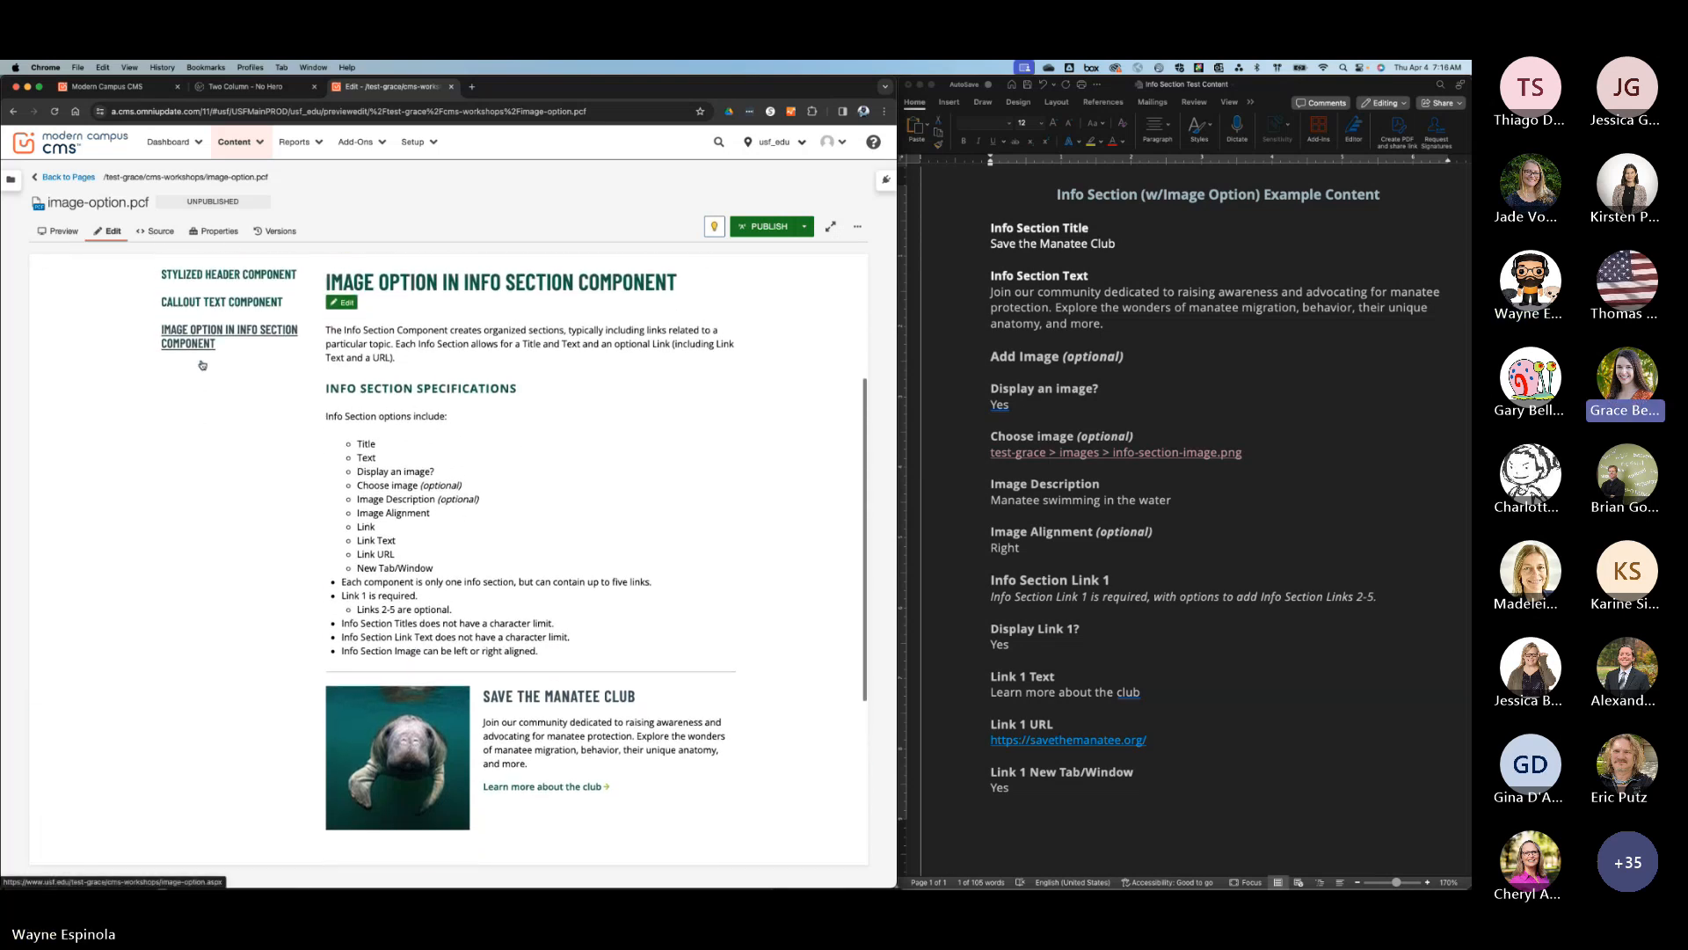